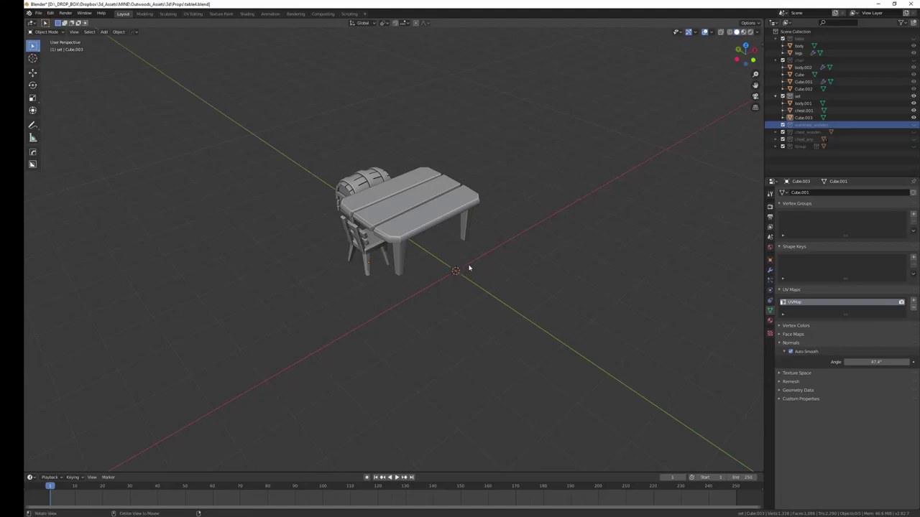
Add a new cube, raise it 1 m and flatten its depth to 0.406
left_click(497, 274)
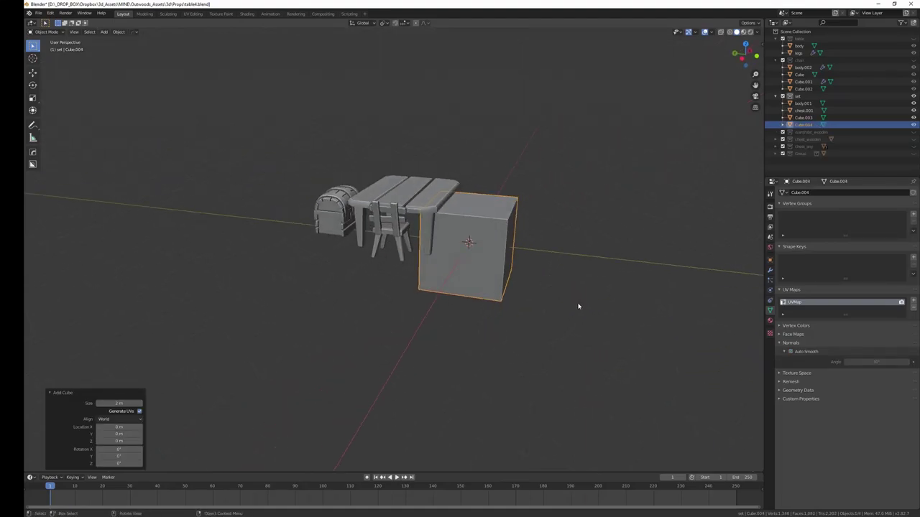
key("Tab")
key("g")
key("z")
key("1")
key("Return")
key("s")
key("y")
left_click(536, 275)
Raise the block's top face 1.37 m, then another 0.155 m, into a tall wardrobe shape
mouse_move(536, 275)
middle_mouse_down()
mouse_move(509, 313)
mouse_move(559, 308)
mouse_move(476, 341)
middle_mouse_up()
left_click(429, 255)
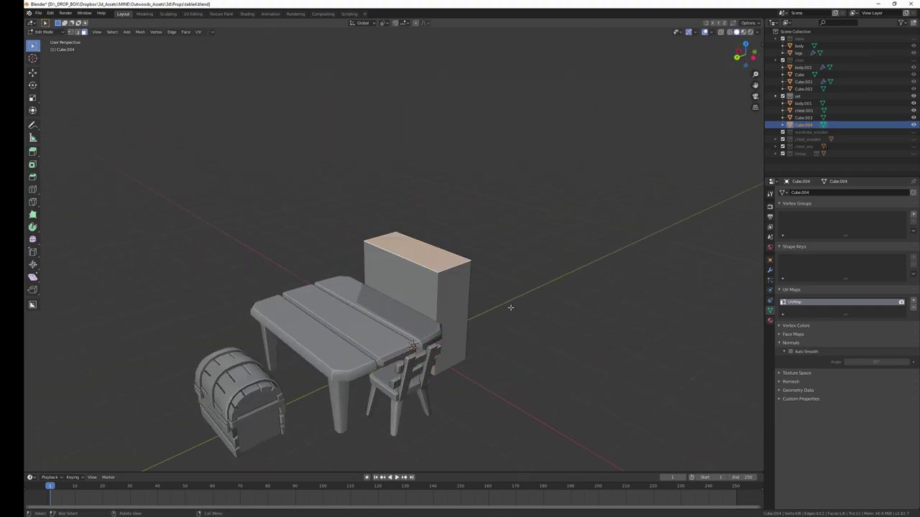
key("g")
key("z")
left_click(514, 234)
mouse_move(514, 234)
middle_mouse_down()
mouse_move(455, 283)
mouse_move(505, 289)
mouse_move(455, 307)
mouse_move(439, 300)
mouse_move(470, 335)
mouse_move(431, 302)
middle_mouse_up()
scroll(505, 290, "down", 2)
key("g")
key("z")
left_click(449, 310)
scroll(444, 305, "up", 3)
Start an inset on the block's right side face, then cancel it
left_click(431, 302)
key("i")
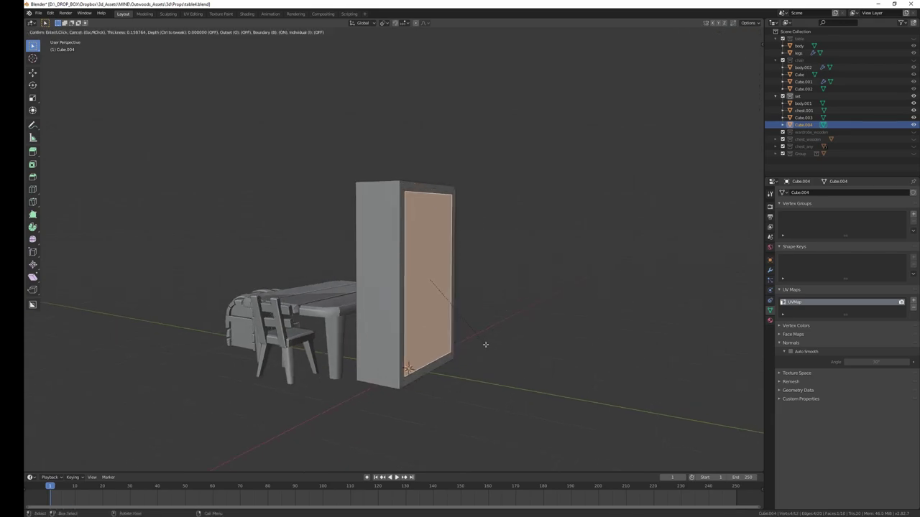
right_click(480, 351)
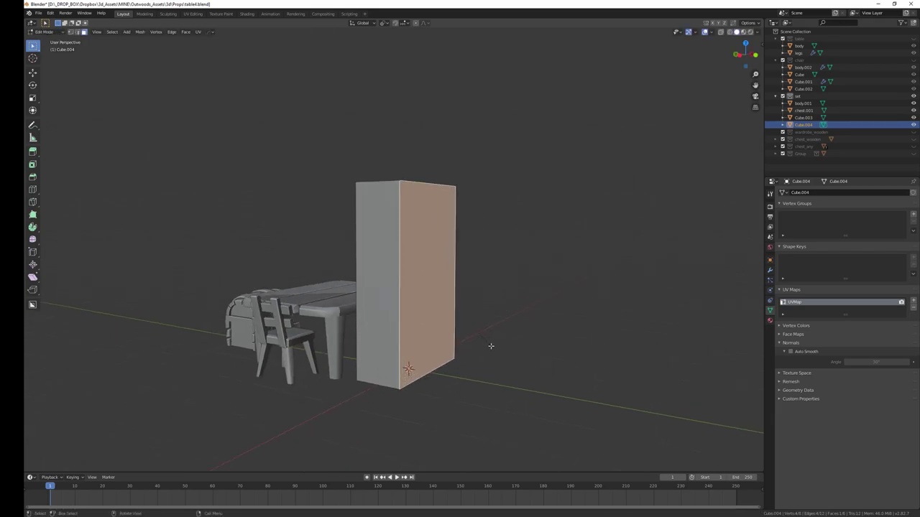
Cut a horizontal edge loop around the block near the top
middle_click_drag(480, 351, 461, 368)
key("alt+a")
key("ctrl+r")
left_click(388, 287)
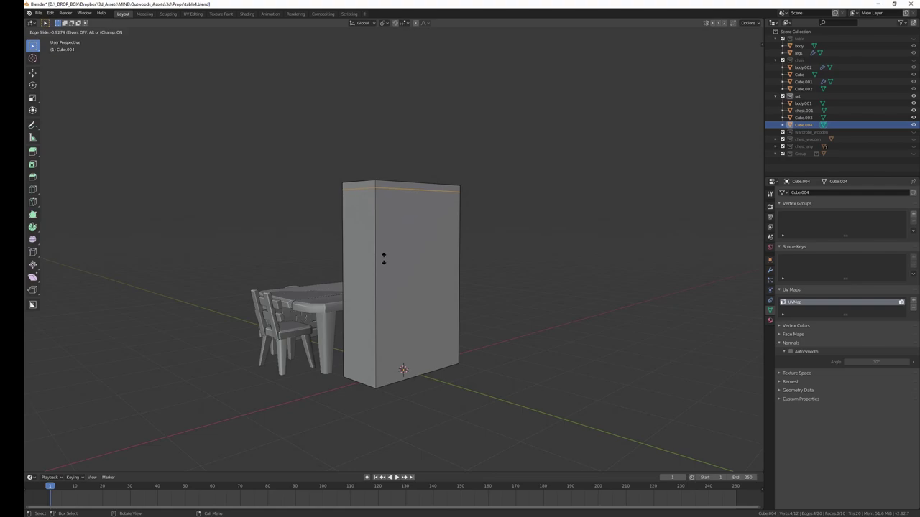
left_click(383, 257)
Add two centred vertical edge loops on the block's front
middle_click_drag(383, 257, 421, 302)
key("ctrl+r")
left_click(399, 202)
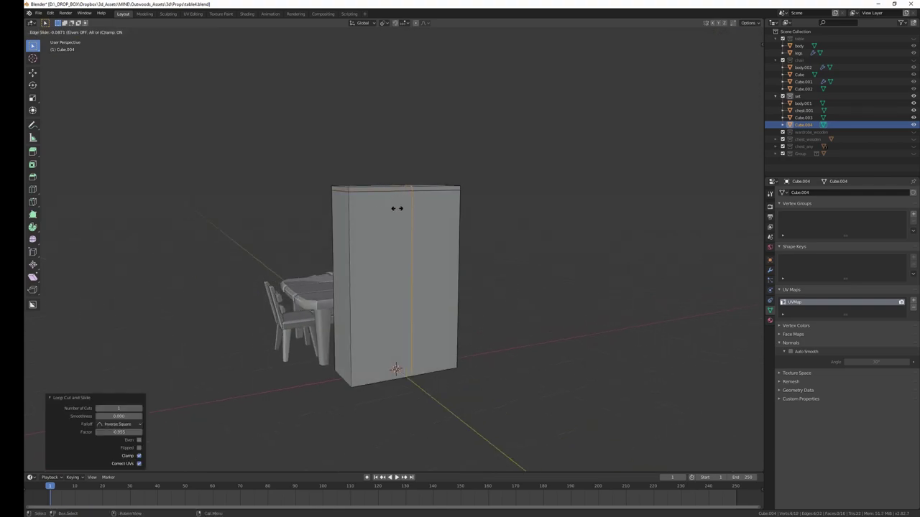
key("ctrl+z")
key("ctrl+r")
scroll(402, 237, "up", 2)
left_click(409, 244)
right_click(410, 244)
Scale the two vertical loops along X to frame the front sides
key("s")
key("x")
left_click(415, 267)
key("period")
key("s")
key("x")
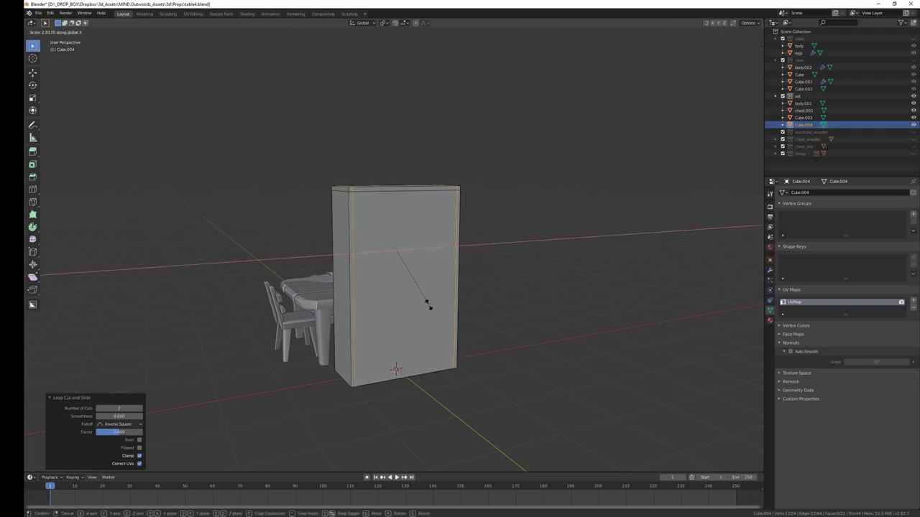
left_click(428, 305)
middle_click_drag(429, 305, 424, 307)
key("s")
key("x")
left_click(423, 308)
Lower the top horizontal loop by 0.09 m
left_click(402, 203, "alt")
key("g")
key("z")
left_click(403, 199)
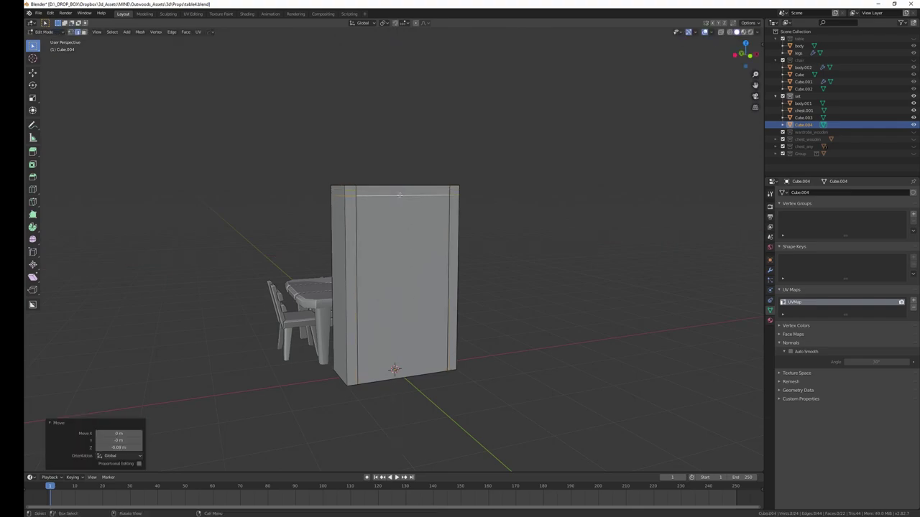
Add a horizontal loop lower on the cabinet and two bevelled loops near the bottom
mouse_move(403, 198)
middle_mouse_down()
mouse_move(448, 267)
mouse_move(396, 307)
middle_mouse_up()
left_click(352, 304)
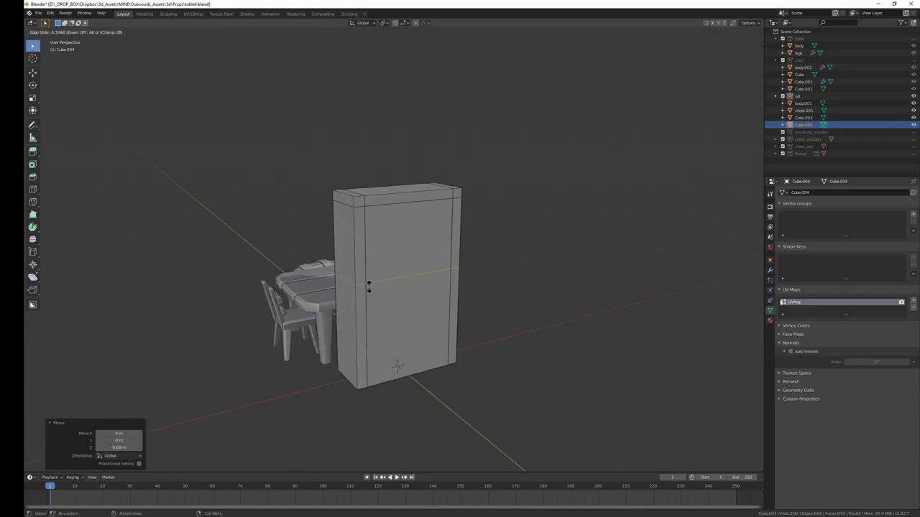
left_click(368, 326)
key("ctrl+r")
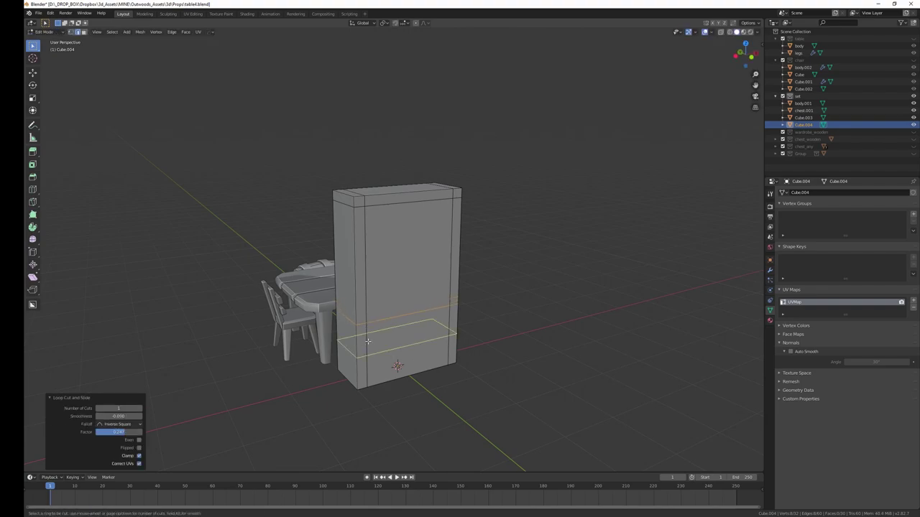
scroll(367, 348, "up", 1)
left_click(365, 357)
right_click(365, 357)
key("ctrl+b")
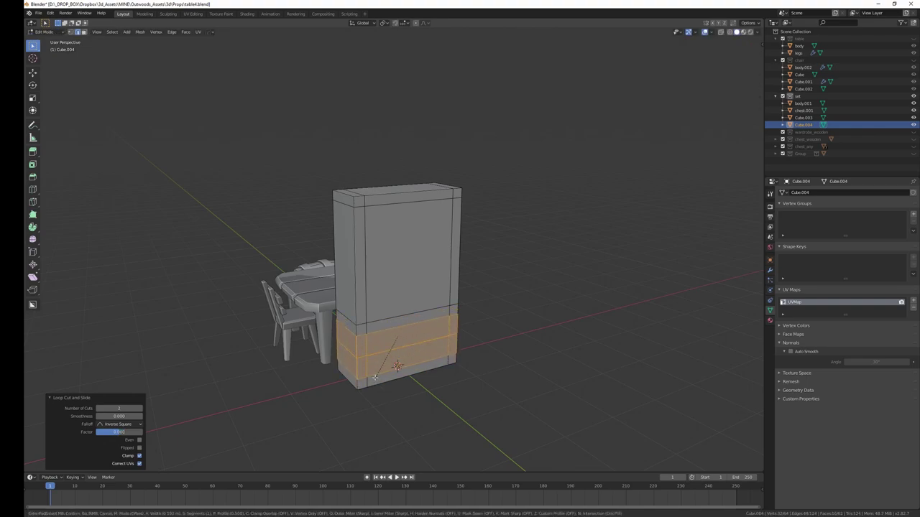
left_click(375, 376)
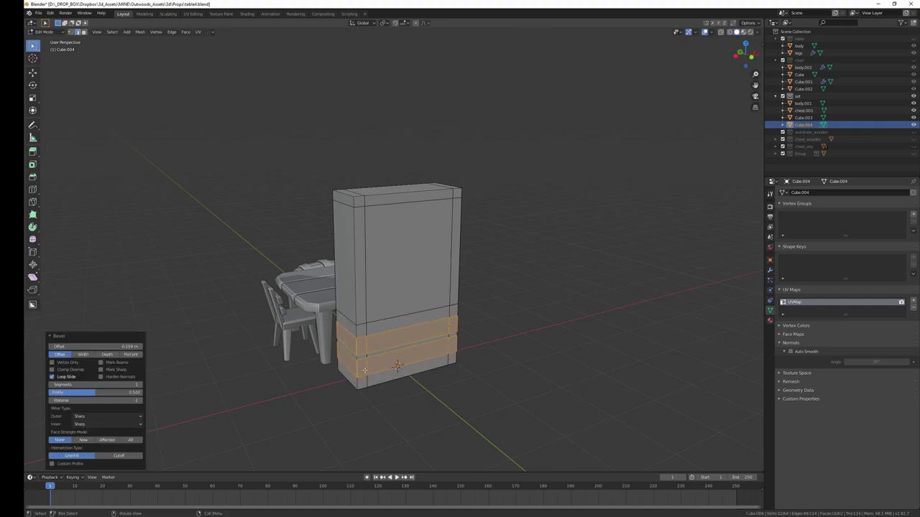
Shift one drawer band up by 0.0753 m
left_click(365, 346, "alt")
key("g")
key("z")
left_click(371, 343)
Cut a single vertical loop down the middle of the front
middle_click_drag(370, 343, 401, 327)
key("ctrl+r")
scroll(403, 329, "up", 1)
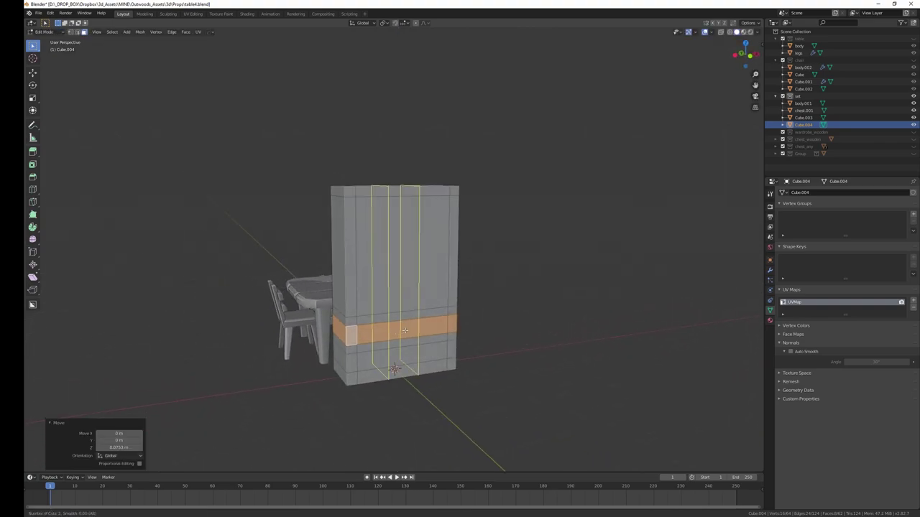
scroll(405, 329, "down", 1)
left_click(405, 330)
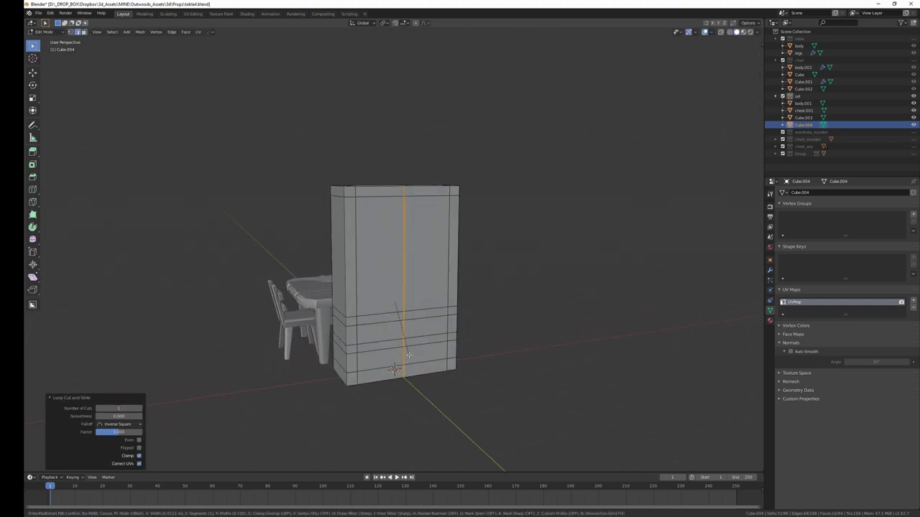
left_click(408, 356)
Bevel the middle vertical loop to split the two door panels
mouse_move(409, 356)
middle_mouse_down()
mouse_move(460, 294)
mouse_move(435, 324)
middle_mouse_up()
left_click(442, 288)
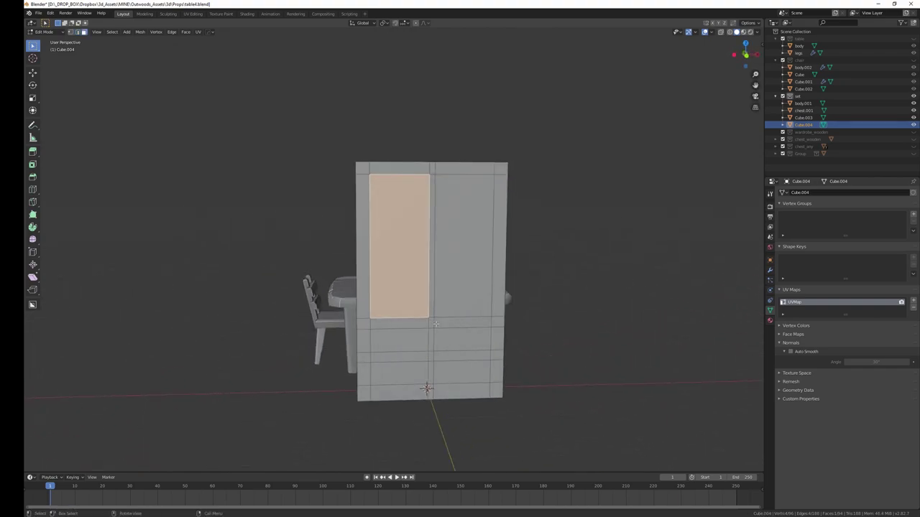
left_click(441, 330, "alt")
key("ctrl+b")
left_click(443, 337)
mouse_move(442, 337)
middle_mouse_down()
mouse_move(467, 316)
mouse_move(441, 359)
middle_mouse_up()
right_click(441, 360)
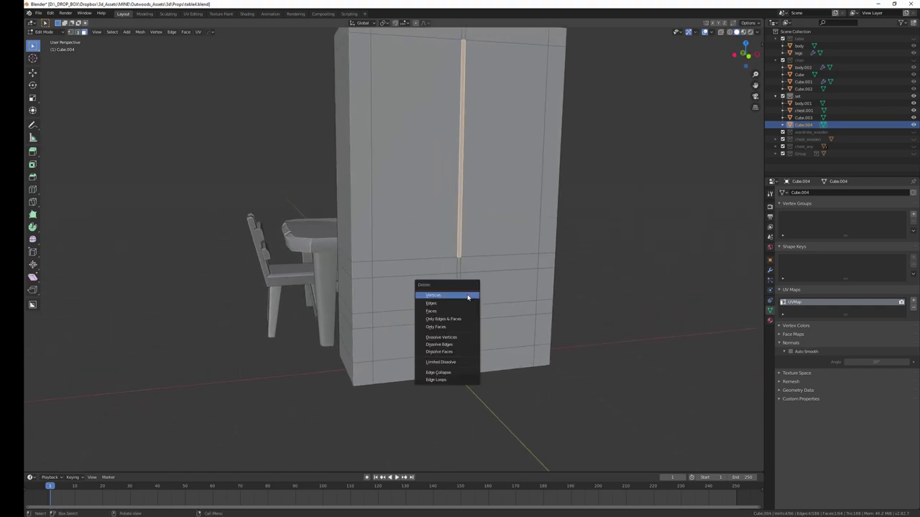
Separate the two upper door faces into their own object, Cube.005
left_click(460, 309)
middle_click_drag(471, 299, 482, 216)
left_click(485, 179)
left_click(413, 180, "shift")
key("p")
left_click(381, 199)
In local view, push the door opening's edge loop back in Y to form a recess
left_click(454, 281)
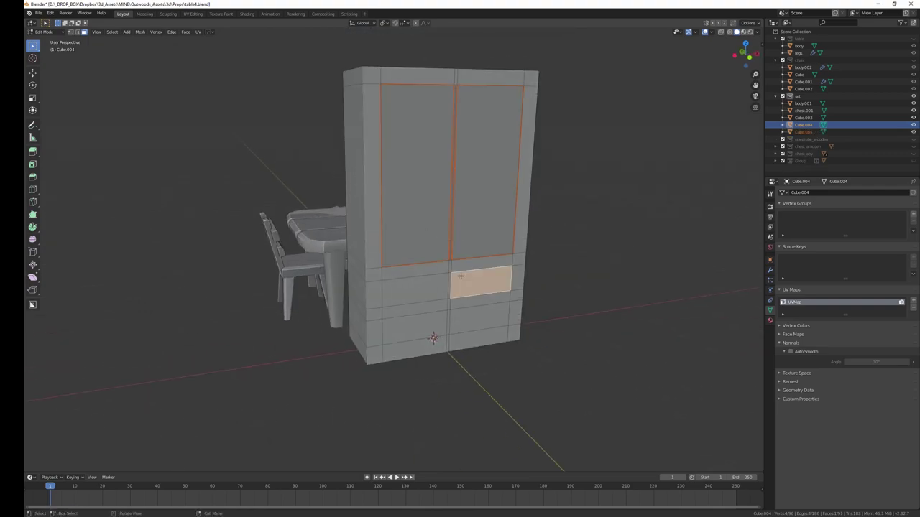
key("Tab")
key("Tab")
key("slash")
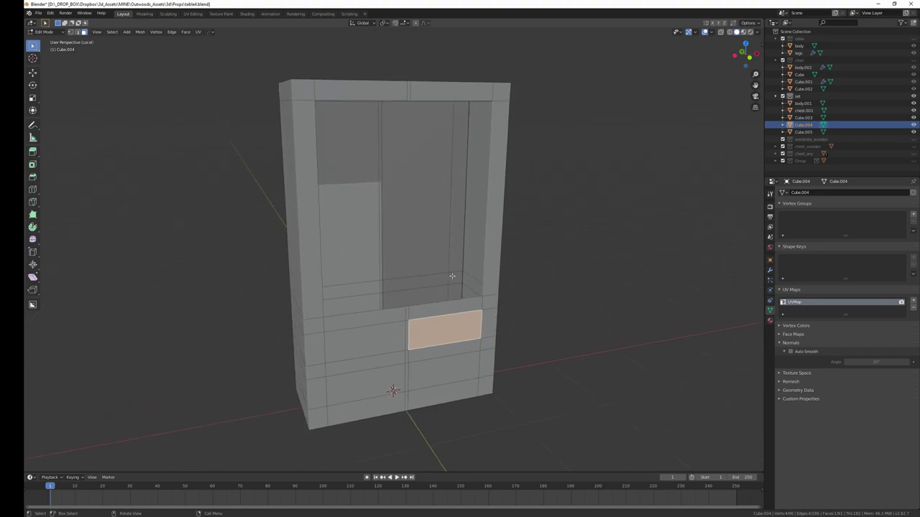
mouse_move(452, 278)
middle_mouse_down()
mouse_move(435, 274)
mouse_move(460, 284)
middle_mouse_up()
left_click(462, 273, "alt")
key("g")
key("x")
key("y")
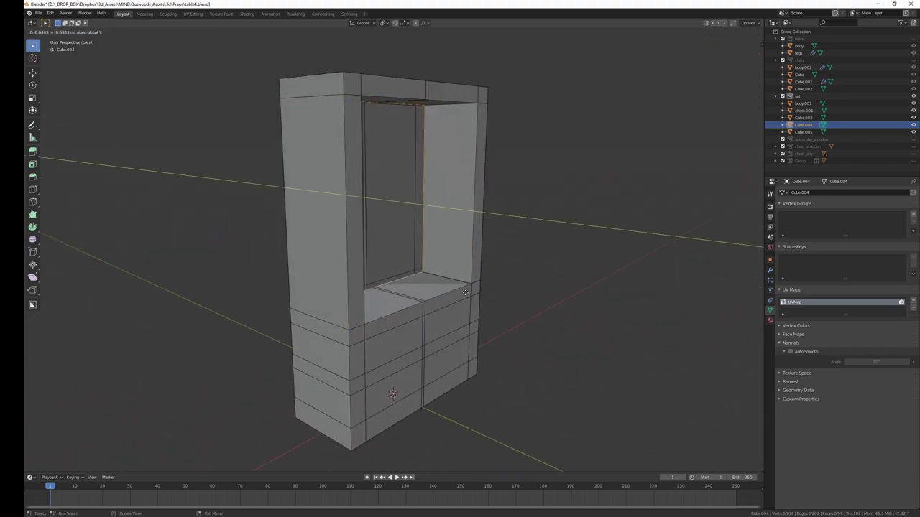
left_click(465, 295)
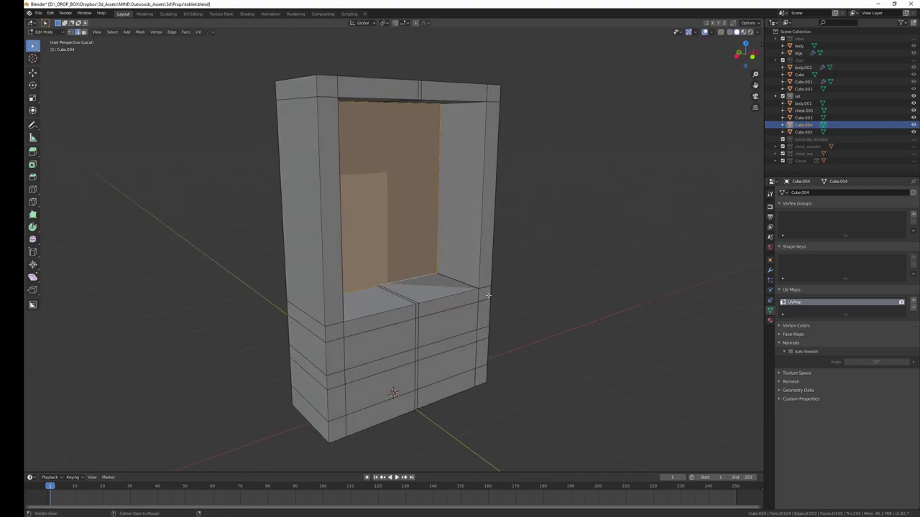
Leave local view to show the whole scene and return to object mode
scroll(474, 298, "down", 2)
key("z")
left_click(546, 301)
key("KP_Divide")
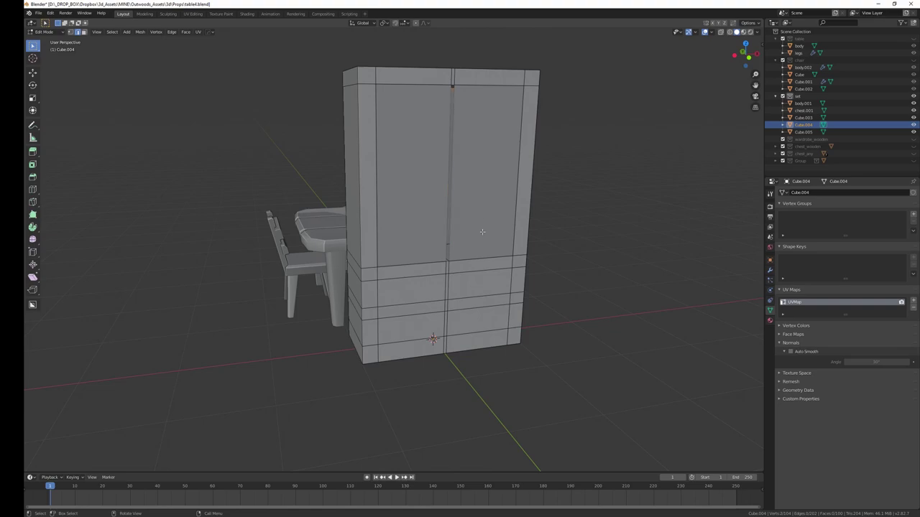
key("Tab")
middle_click_drag(665, 231, 472, 322)
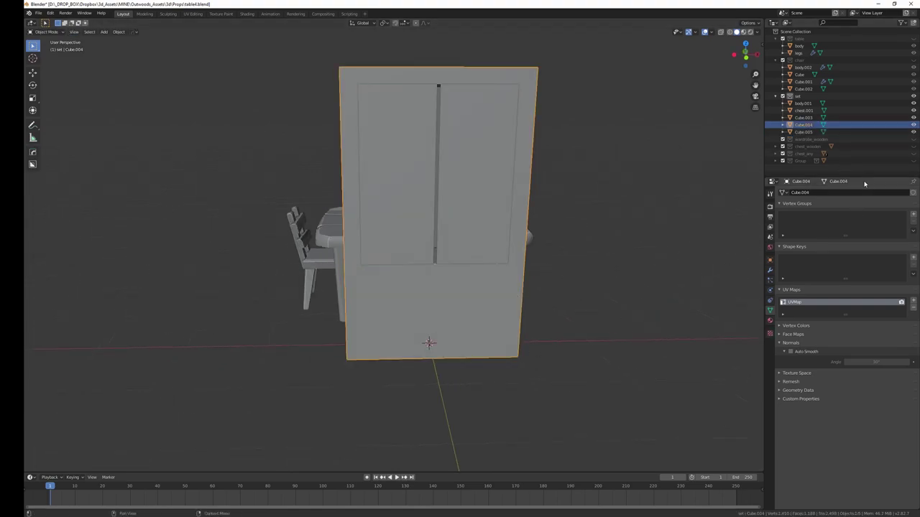
Add a Mirror modifier flipped along X to the cabinet and apply it
left_click(769, 322)
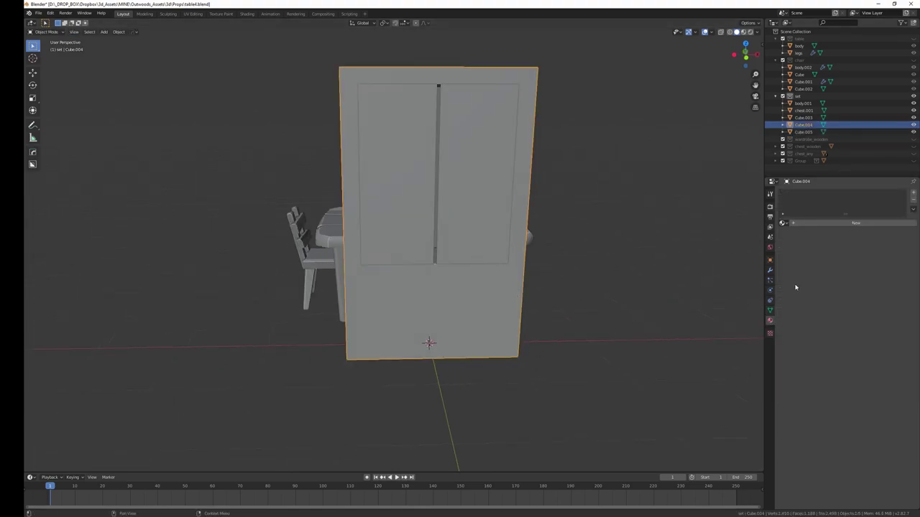
left_click(769, 271)
left_click(790, 192)
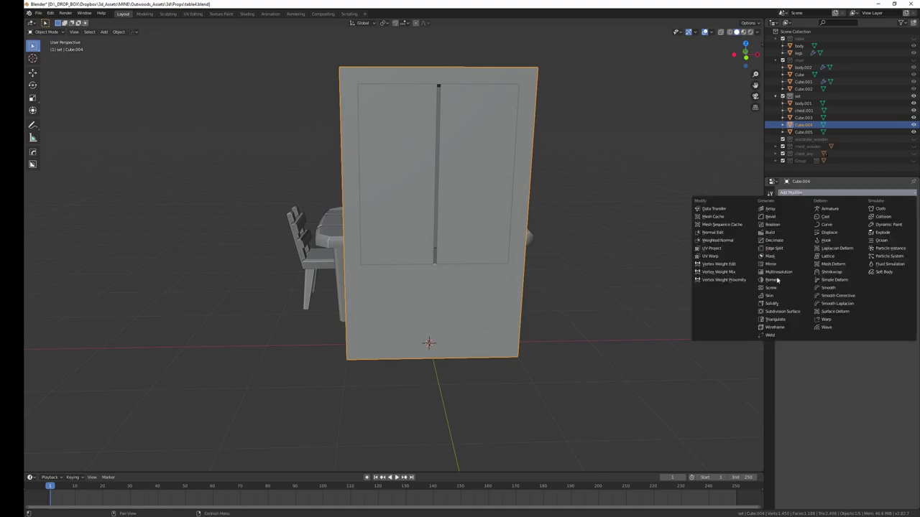
left_click(775, 264)
left_click(875, 232)
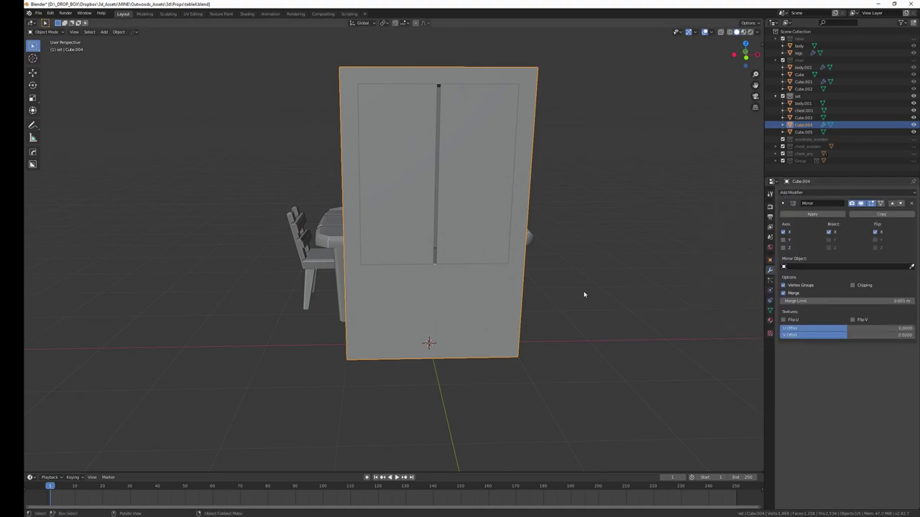
left_click(820, 214)
In front X-ray view, box-select and delete the right half's faces
key("Tab")
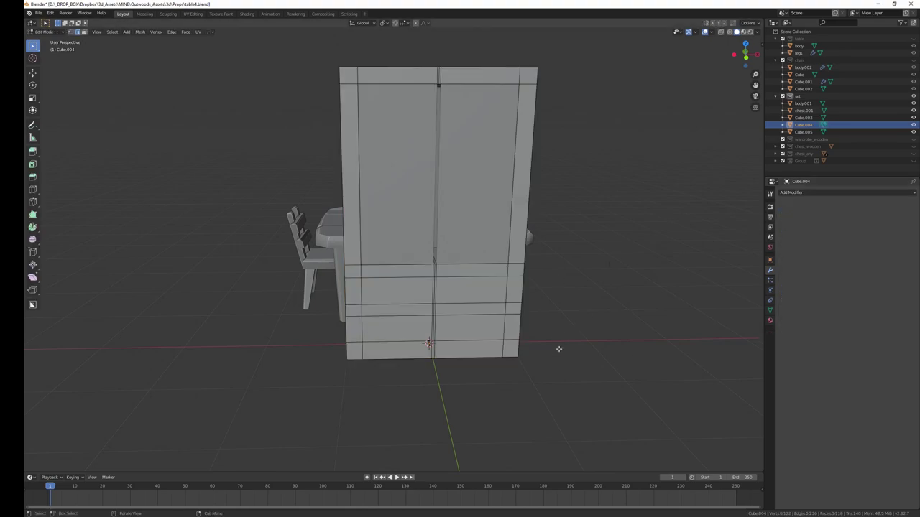
key("KP_1")
key("z")
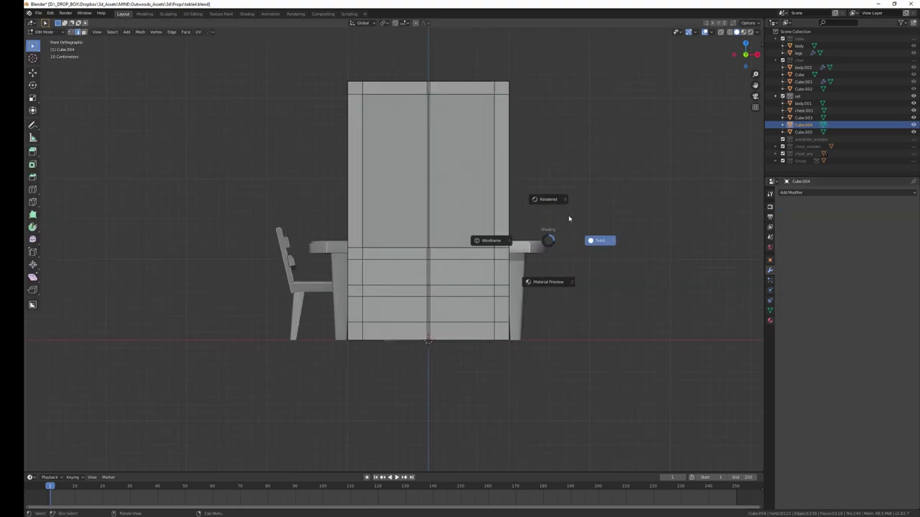
left_click(593, 244)
key("alt+z")
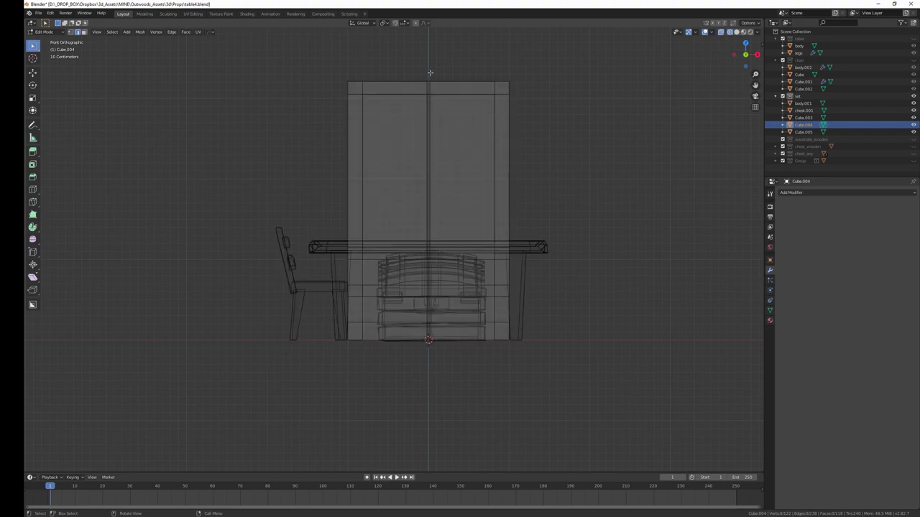
left_click_drag(427, 76, 648, 427)
key("x")
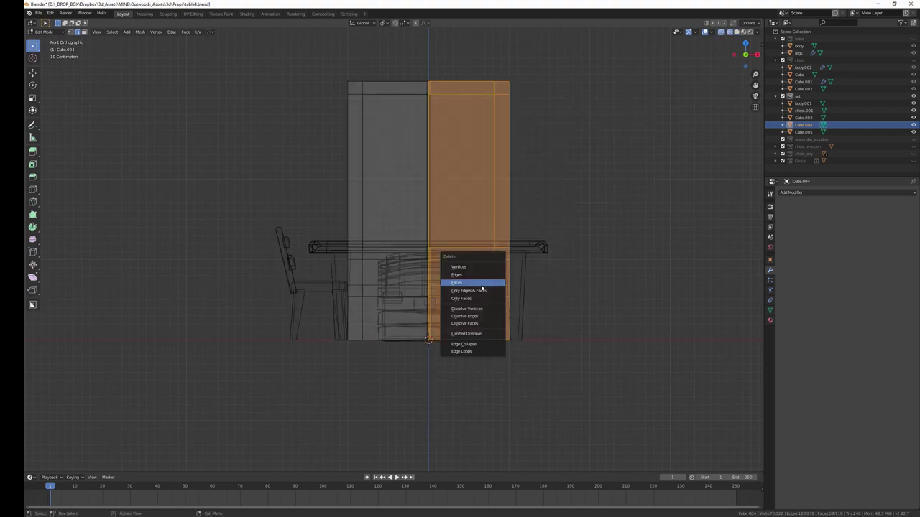
left_click(480, 285)
key("z")
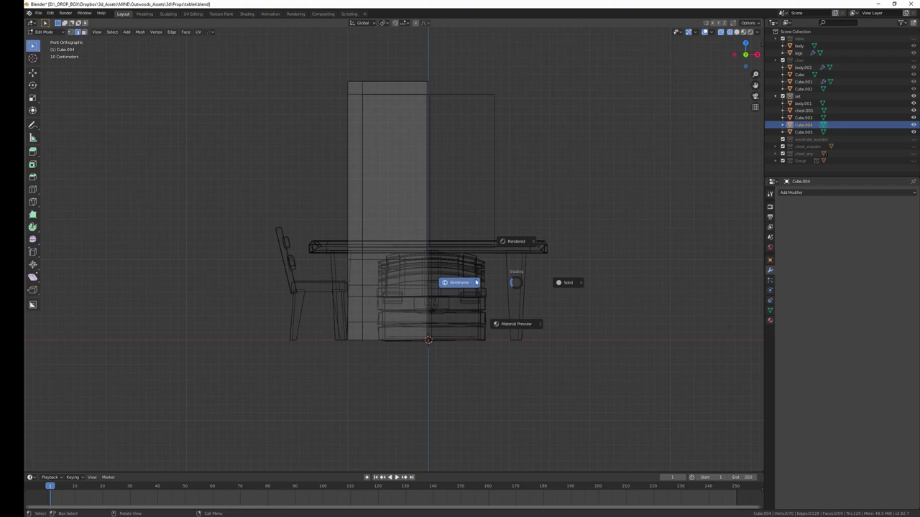
left_click(570, 267)
Try Symmetrize with the direction flipped, then undo back to the half mesh
middle_click_drag(570, 267, 520, 290)
mouse_move(690, 257)
middle_mouse_down()
mouse_move(626, 220)
mouse_move(583, 219)
middle_mouse_up()
middle_click_drag(642, 285, 727, 245)
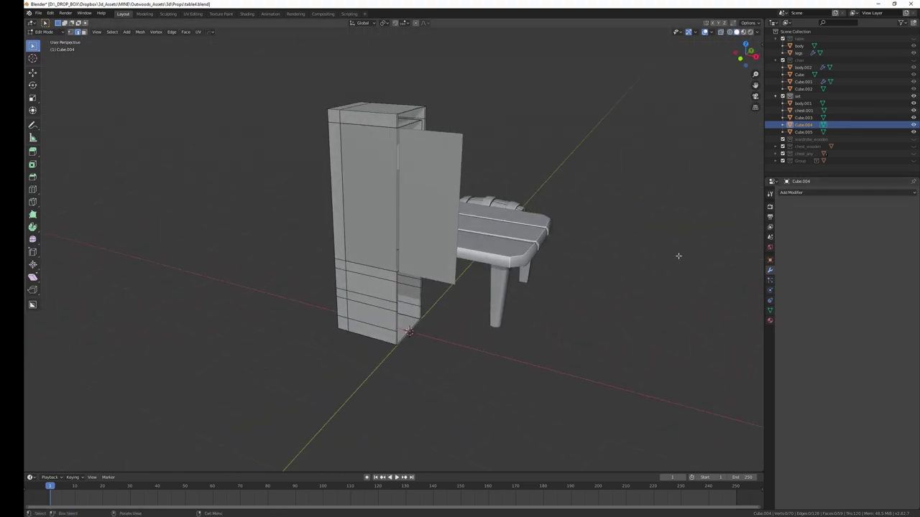
key("alt+x")
key("ctrl+z")
key("ctrl+shift+z")
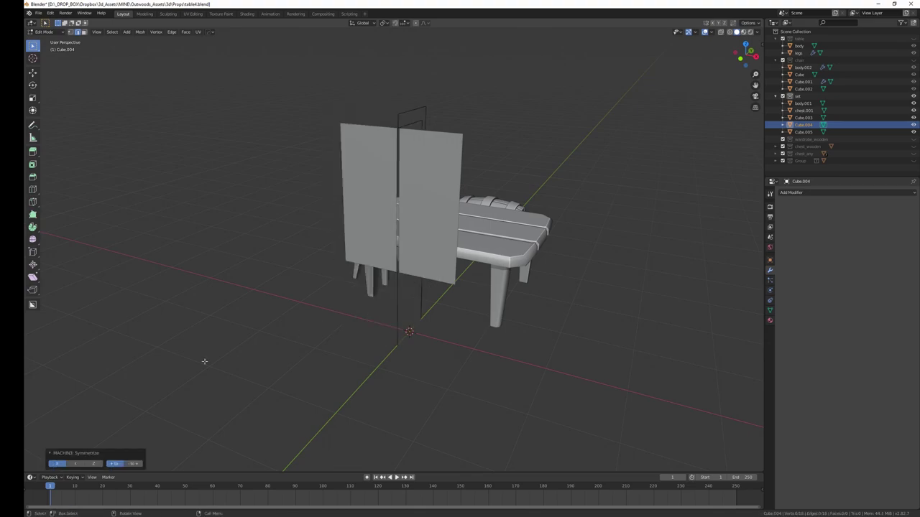
left_click(134, 464)
middle_click_drag(446, 345, 719, 288)
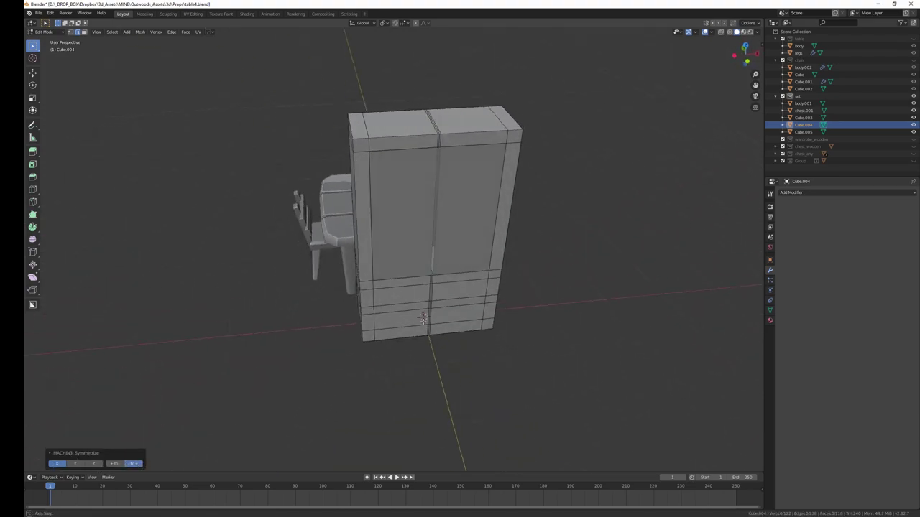
middle_click_drag(573, 322, 575, 310)
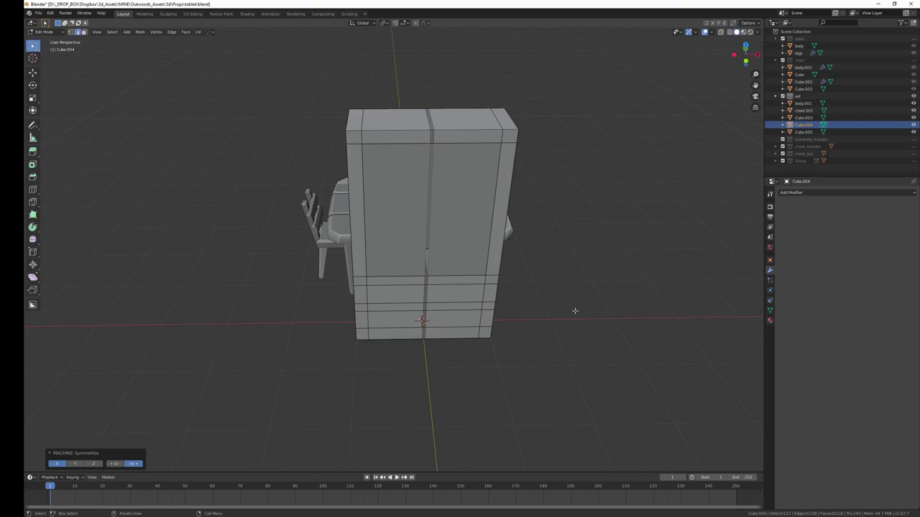
key("ctrl+z")
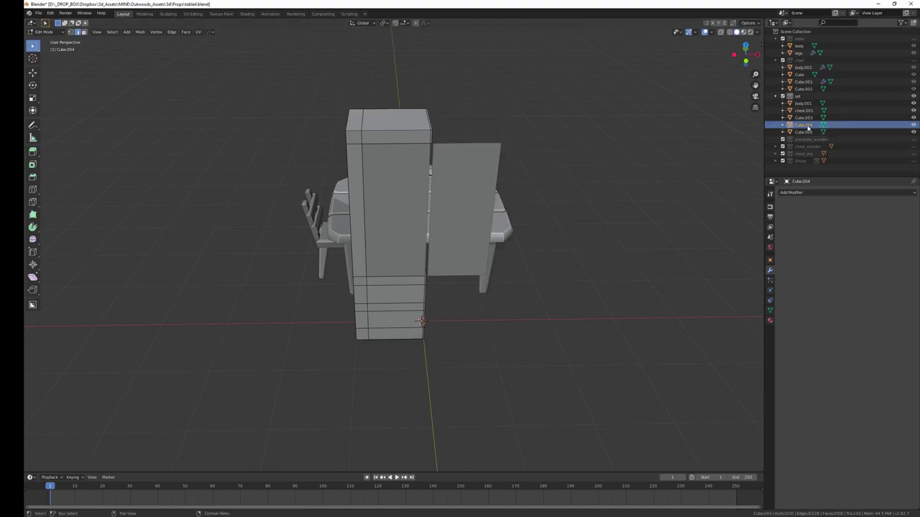
left_click(801, 193)
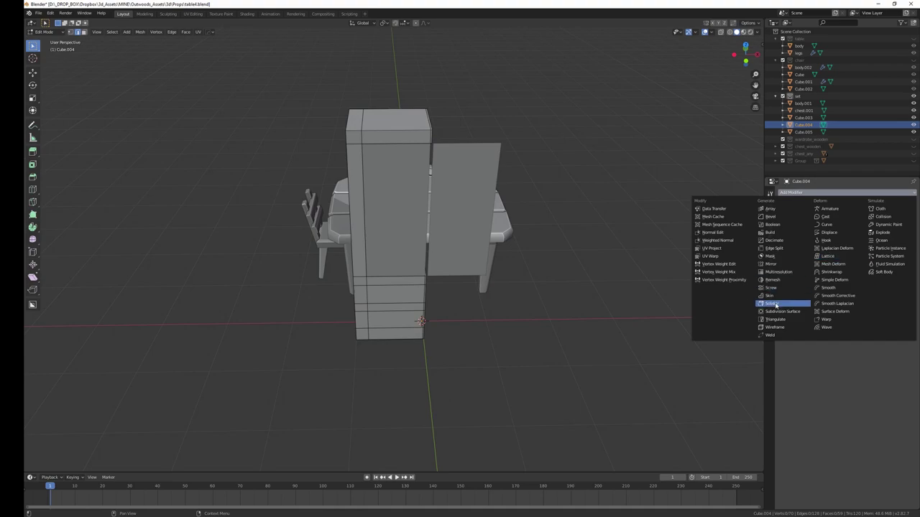
Add an X Mirror modifier and extrude the drawer fronts outward 0.0368 m
left_click(771, 264)
mouse_move(503, 273)
middle_mouse_down()
mouse_move(525, 274)
mouse_move(496, 280)
middle_mouse_up()
left_click(446, 262)
left_click(467, 309, "shift")
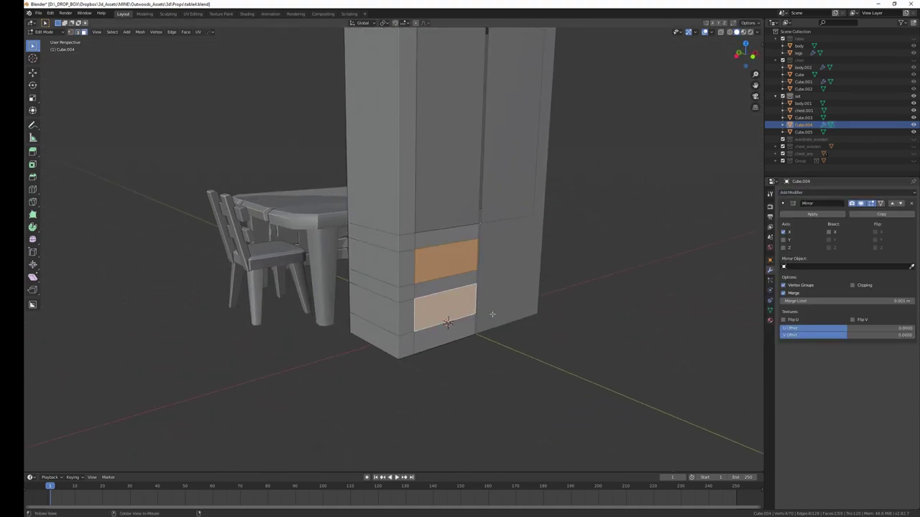
mouse_move(492, 314)
middle_mouse_down()
mouse_move(511, 308)
mouse_move(488, 307)
middle_mouse_up()
key("e")
left_click(486, 297)
mouse_move(486, 297)
middle_mouse_down()
mouse_move(503, 295)
mouse_move(440, 310)
middle_mouse_up()
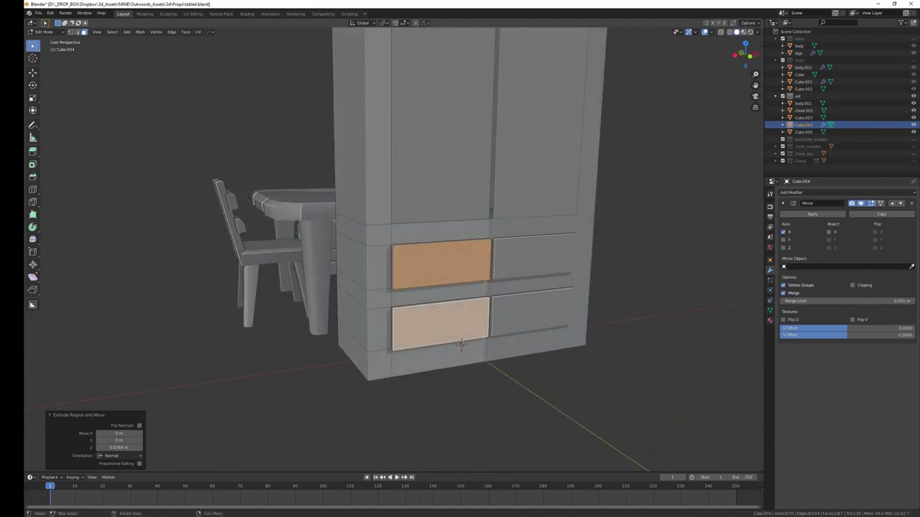
scroll(486, 285, "down", 3)
mouse_move(486, 285)
middle_mouse_down()
mouse_move(518, 268)
mouse_move(432, 267)
middle_mouse_up()
Select the door faces and separate them into their own object
key("alt+a")
key("ctrl+z")
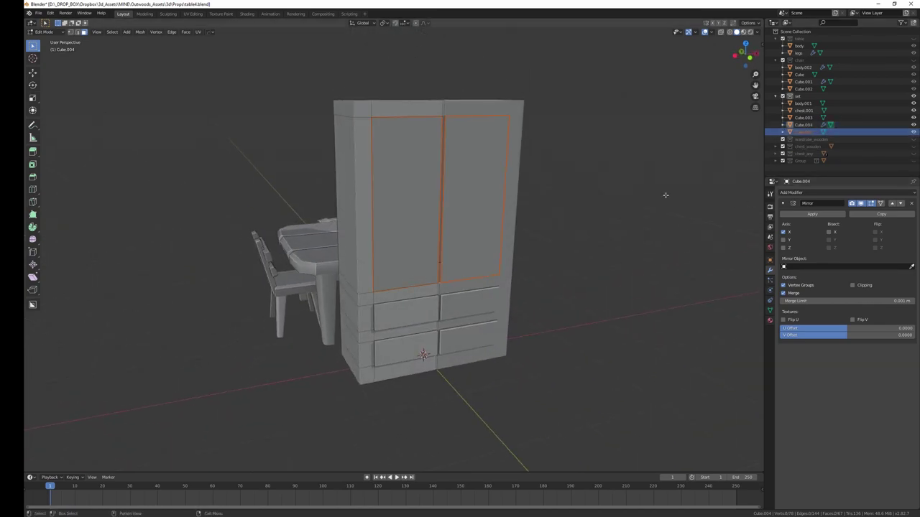
middle_click_drag(664, 199, 519, 257)
key("x")
left_click(490, 282)
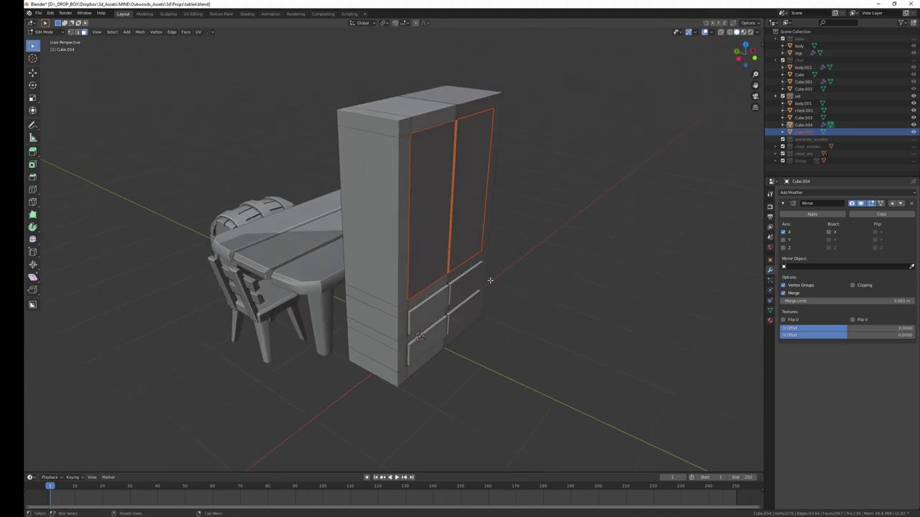
Separate the door faces into their own object and shift it slightly forward along Y
key("p")
key("Tab")
left_click(464, 275)
key("g")
key("y")
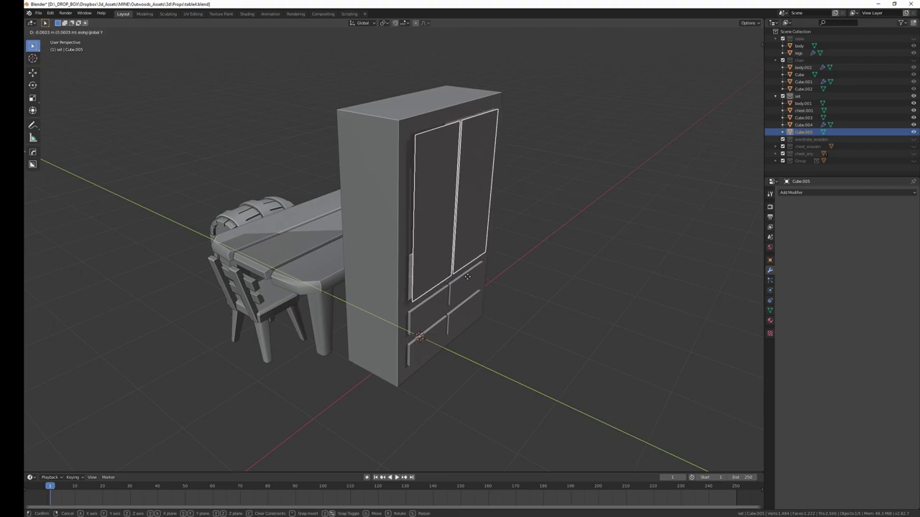
left_click(464, 275)
key("KP_1")
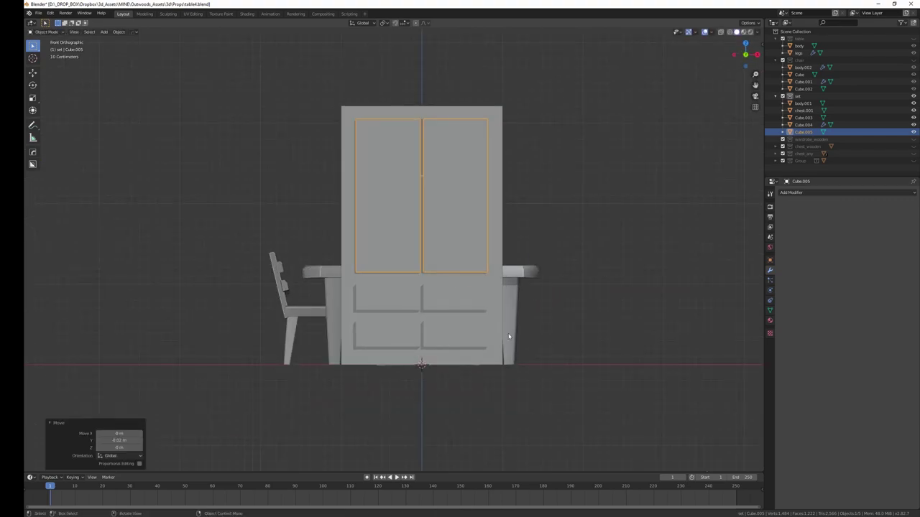
key("KP_3")
key("g")
key("y")
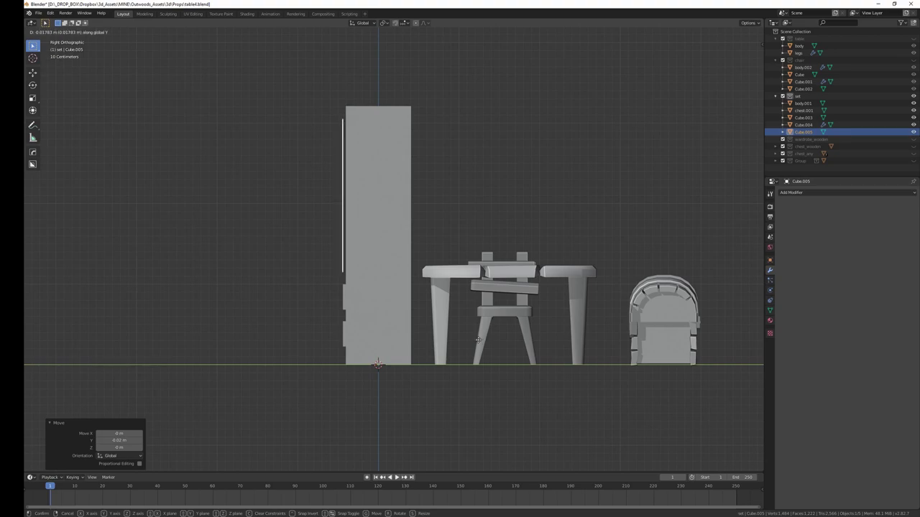
left_click(479, 339)
middle_click_drag(478, 340, 397, 284)
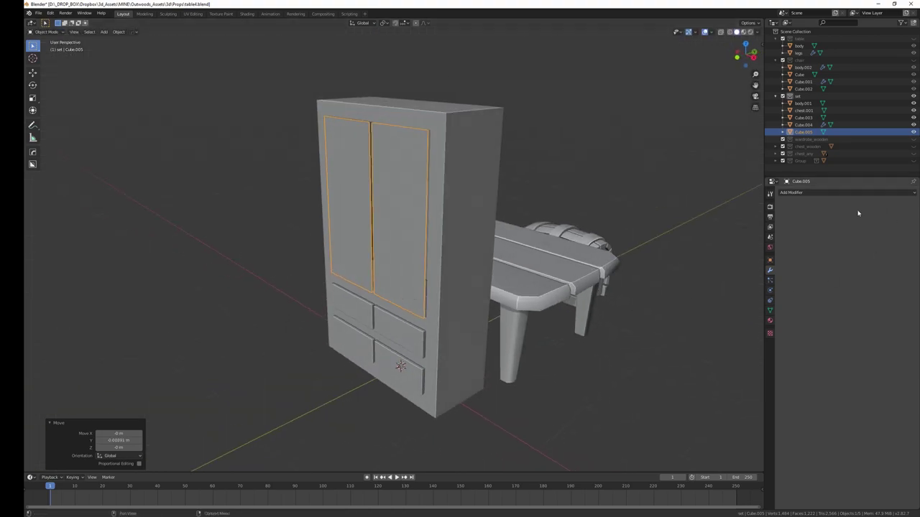
Give the separated doors a Solidify modifier with 0.05 m thickness
left_click(790, 193)
left_click(770, 304)
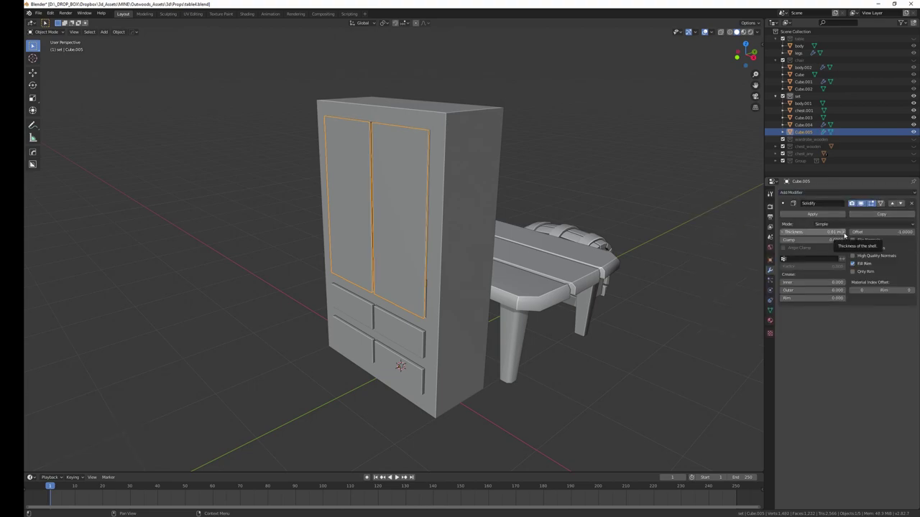
left_click_drag(845, 234, 860, 234)
middle_click_drag(402, 337, 484, 347)
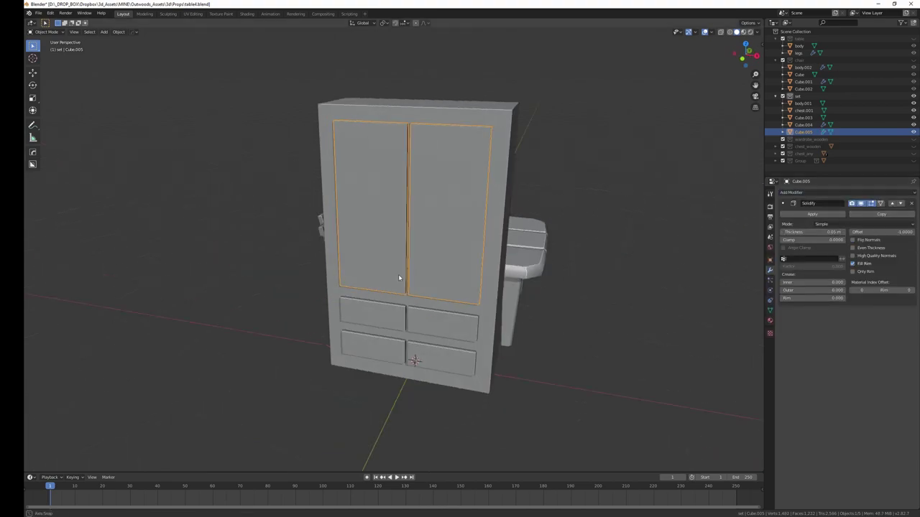
right_click(465, 351)
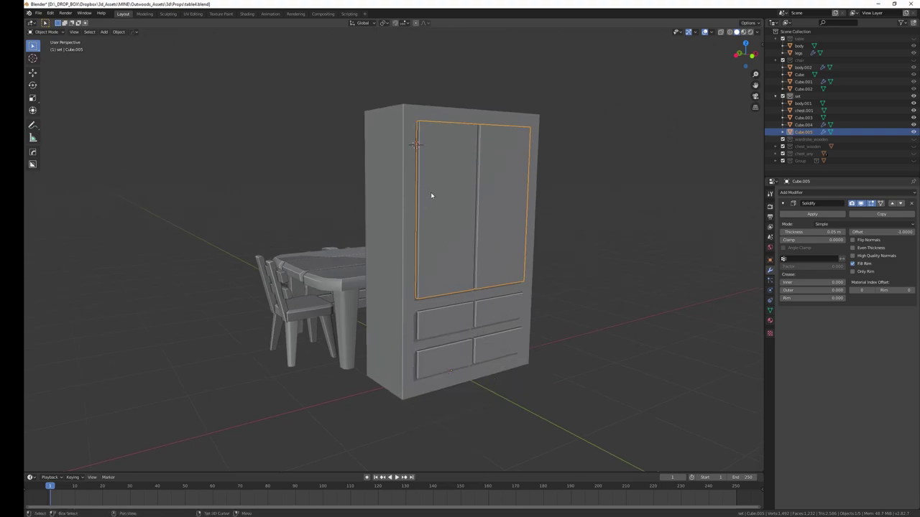
key("shift+a")
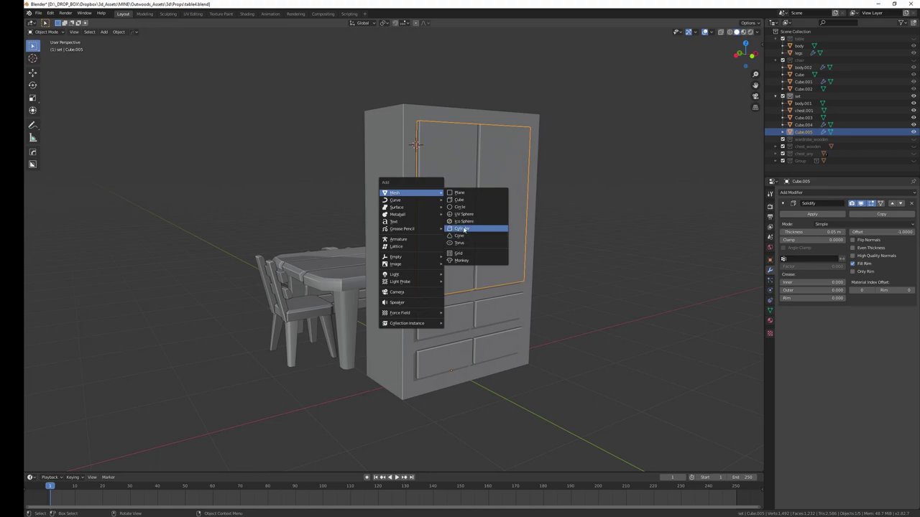
Add an eight-sided cylinder and shrink it to knob size
left_click(463, 229)
middle_click_drag(466, 230, 568, 287)
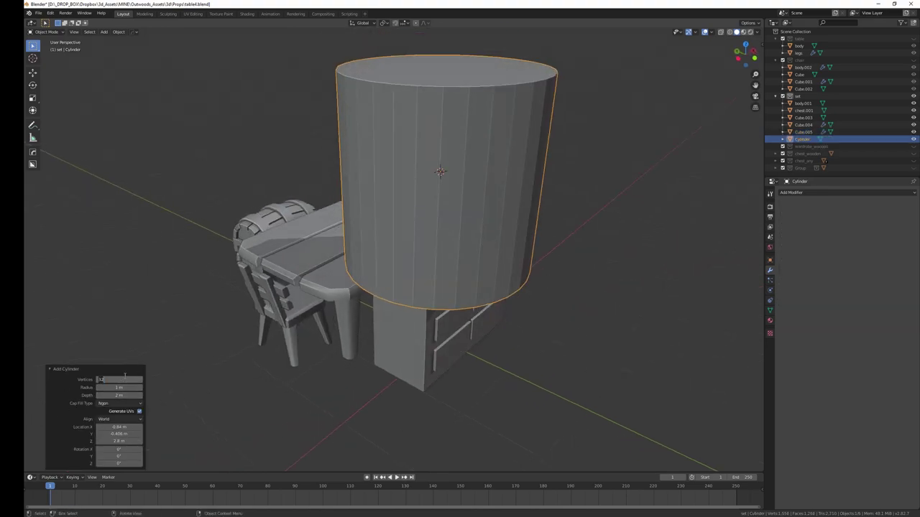
type("8")
key("Return")
key("s")
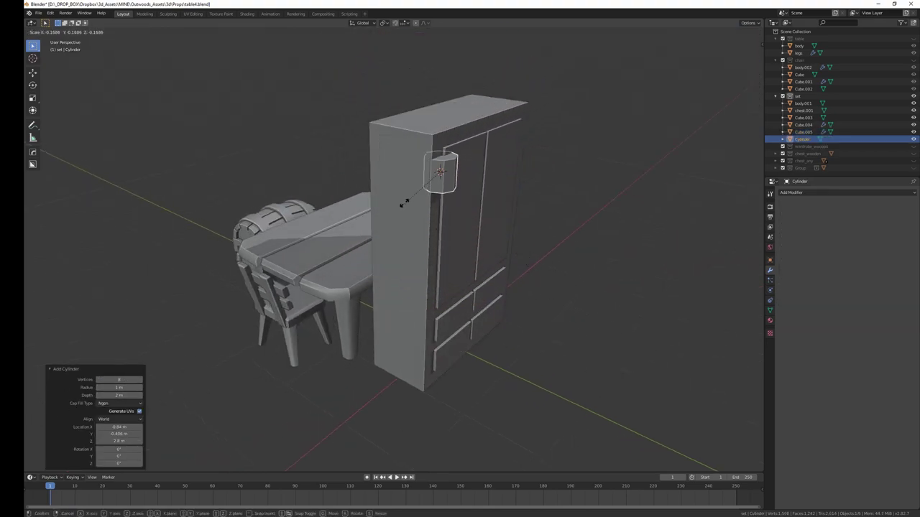
left_click(423, 176)
mouse_move(423, 176)
middle_mouse_down()
mouse_move(429, 257)
mouse_move(339, 100)
mouse_move(376, 218)
middle_mouse_up()
Raise the knob cylinder along Z to handle height on the door
key("g")
key("z")
left_click(435, 264)
scroll(340, 99, "up", 3)
left_click(338, 102)
left_click(334, 92)
key("Tab")
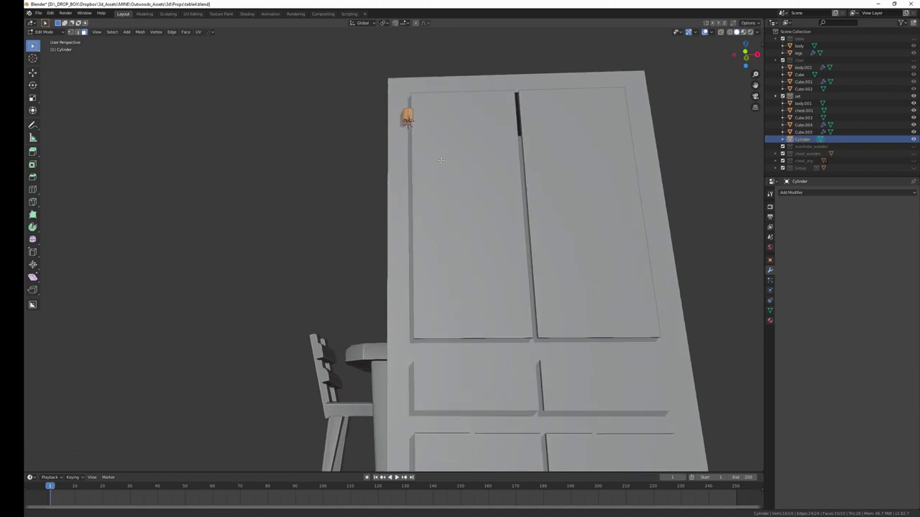
key("a")
key("g")
key("z")
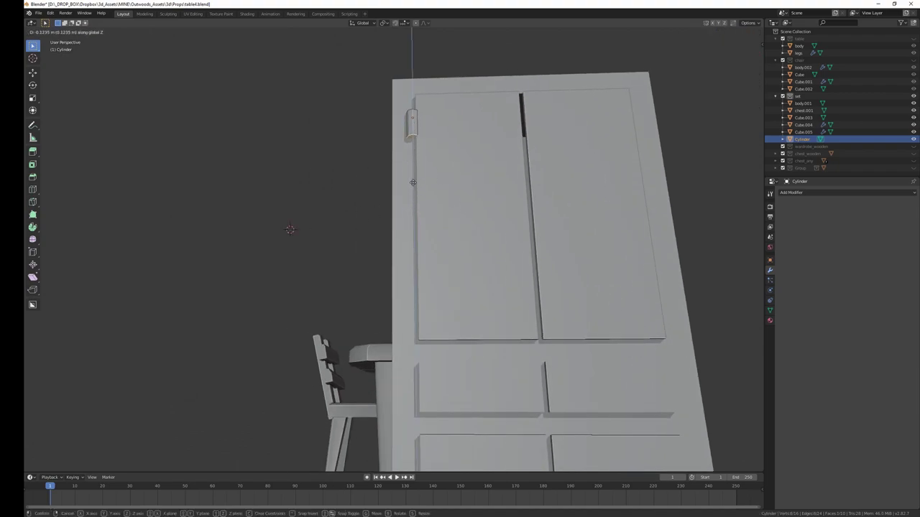
left_click(412, 182)
scroll(413, 182, "down", 3)
middle_click_drag(412, 182, 480, 329)
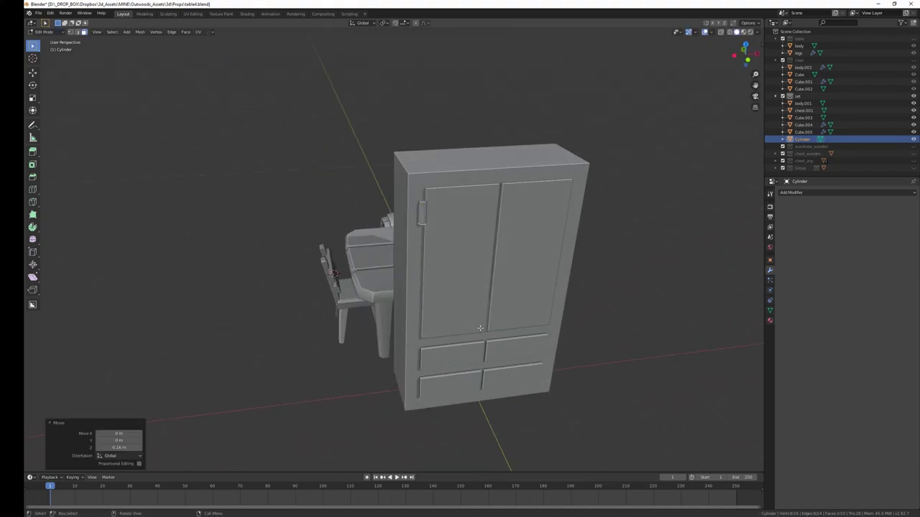
Enlarge the knob slightly, slide it along X to the left door edge, rotate it -25.6° about Z
key("a")
key("s")
left_click(487, 332)
key("g")
key("x")
left_click(488, 334)
key("r")
key("z")
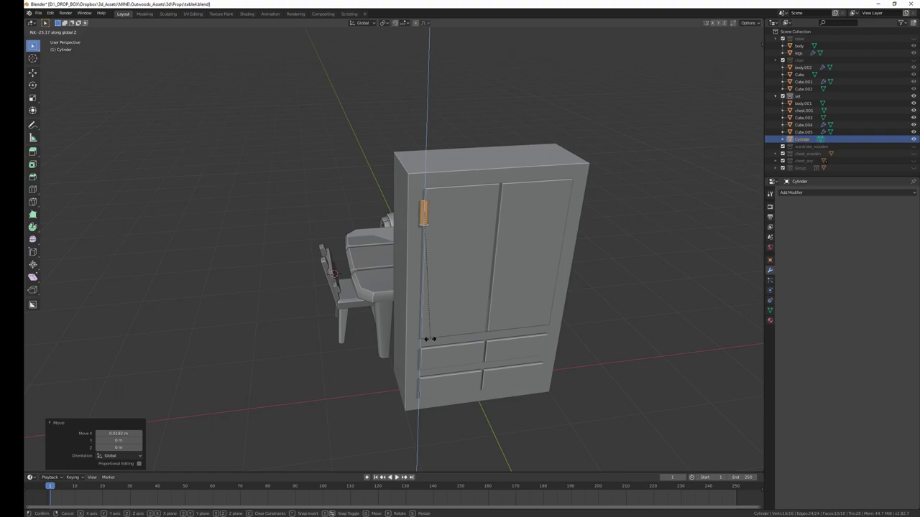
left_click(428, 340)
middle_click_drag(428, 339, 755, 294)
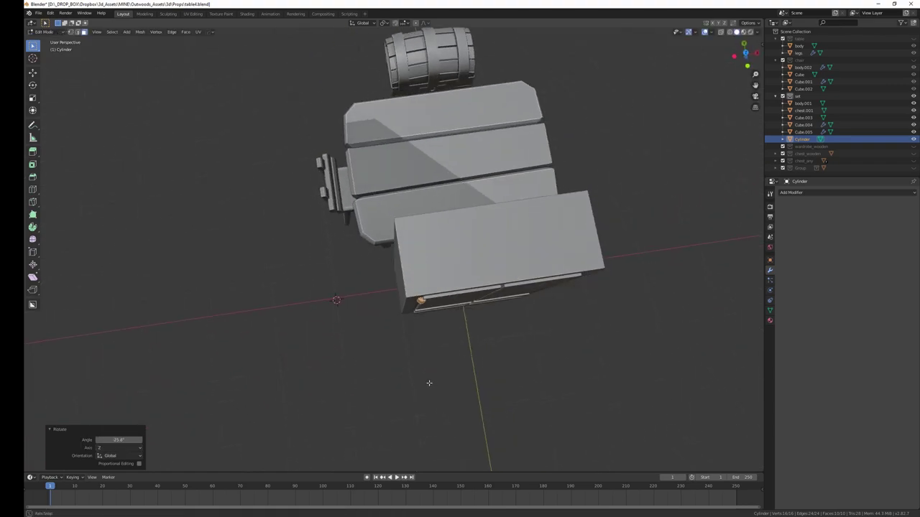
Cancel the accidentally opened FBX export and return to Object Mode
key("F3")
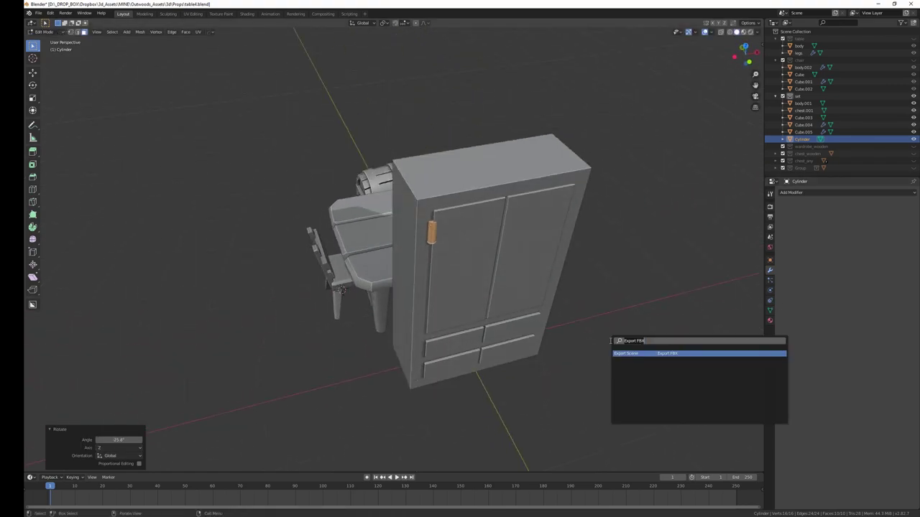
key("Return")
left_click(644, 216)
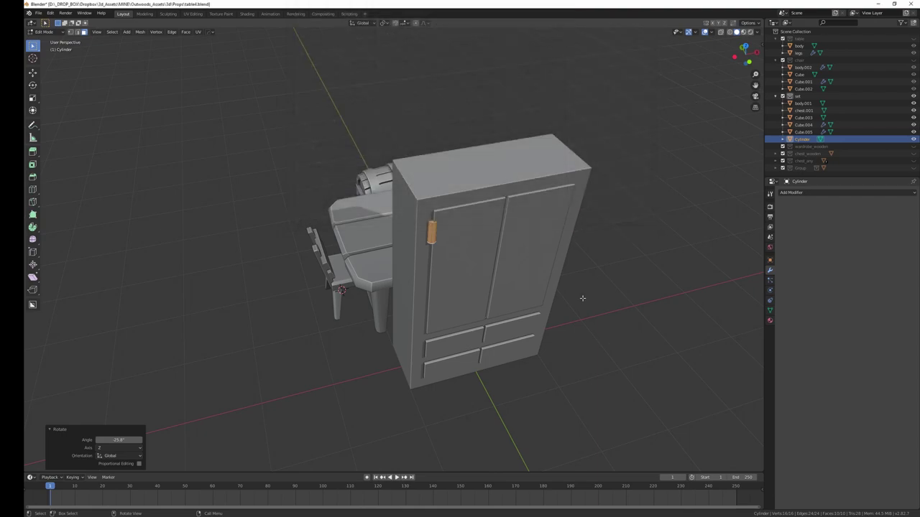
key("Tab")
right_click(582, 298)
key("Escape")
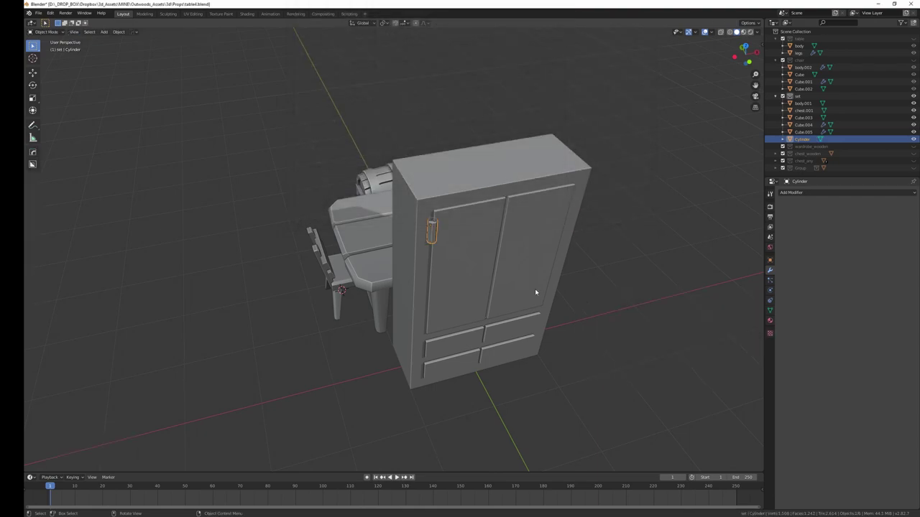
Shade the knob cylinder smooth and enable Auto Smooth at 85.1°
left_click(770, 310)
key("F3")
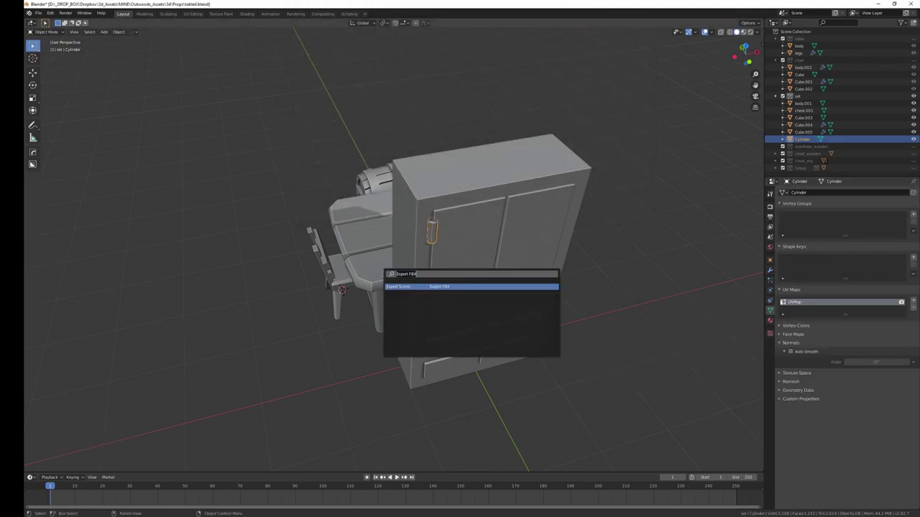
type("shade sm")
key("Return")
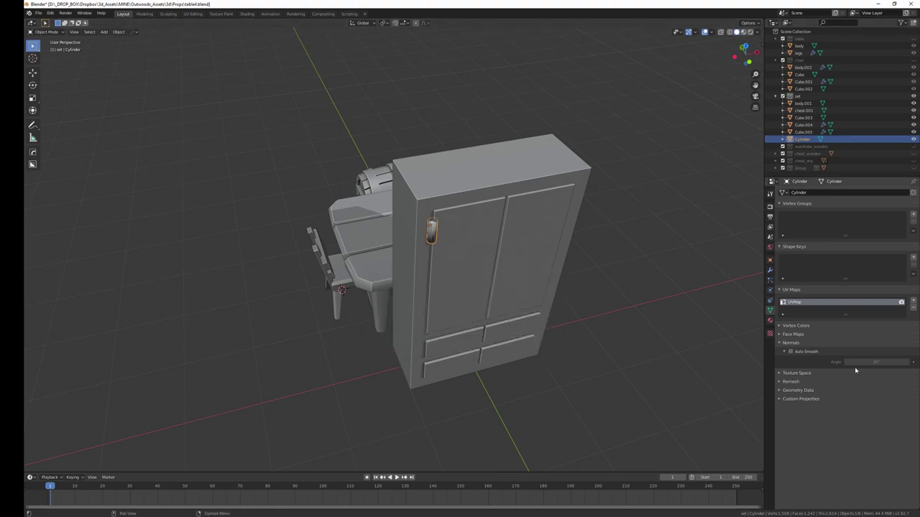
left_click(790, 352)
middle_click_drag(594, 331, 561, 338)
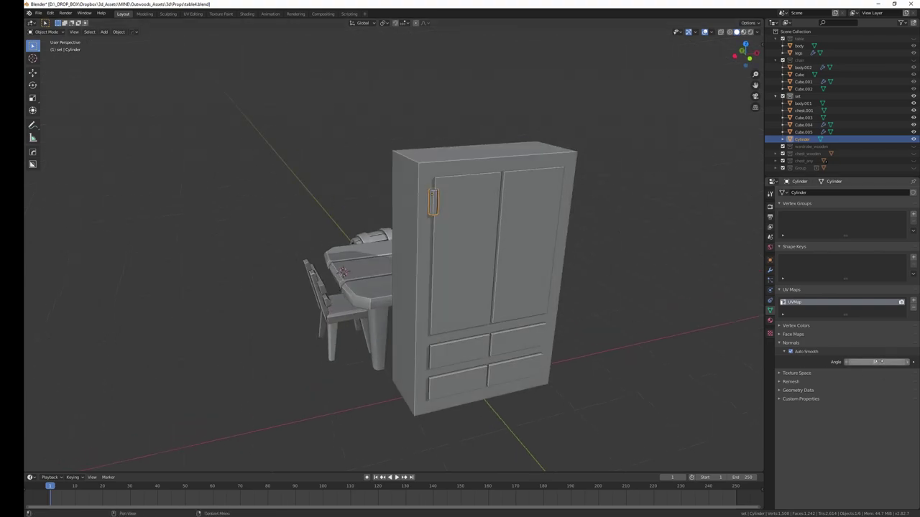
middle_click_drag(504, 311, 476, 294)
scroll(476, 294, "up", 2)
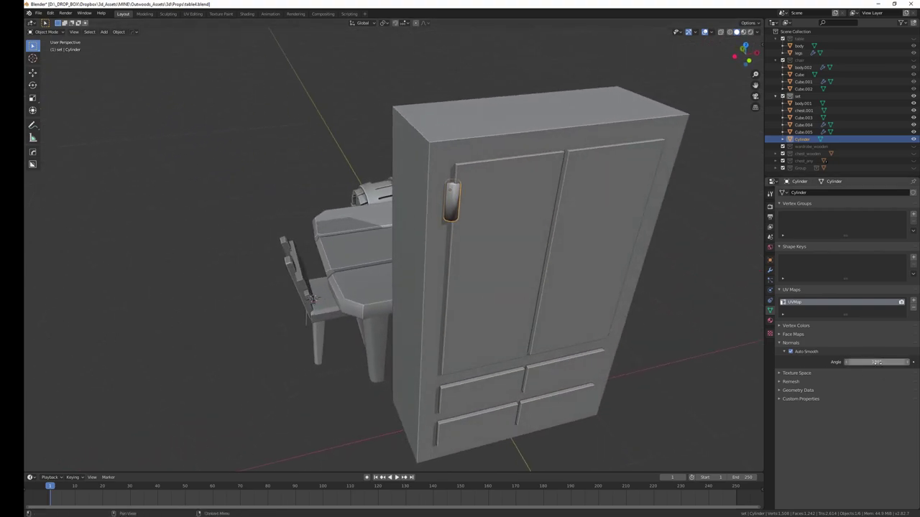
mouse_move(674, 318)
middle_mouse_down()
mouse_move(528, 277)
mouse_move(534, 292)
mouse_move(503, 304)
mouse_move(503, 329)
middle_mouse_up()
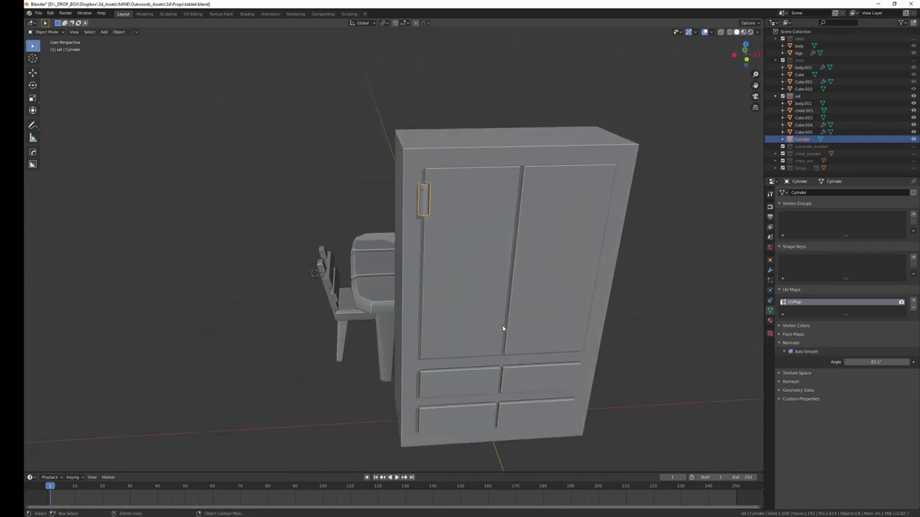
key("shift+d")
Drop the duplicated cylinder 1.35 m lower on the door along Z
key("z")
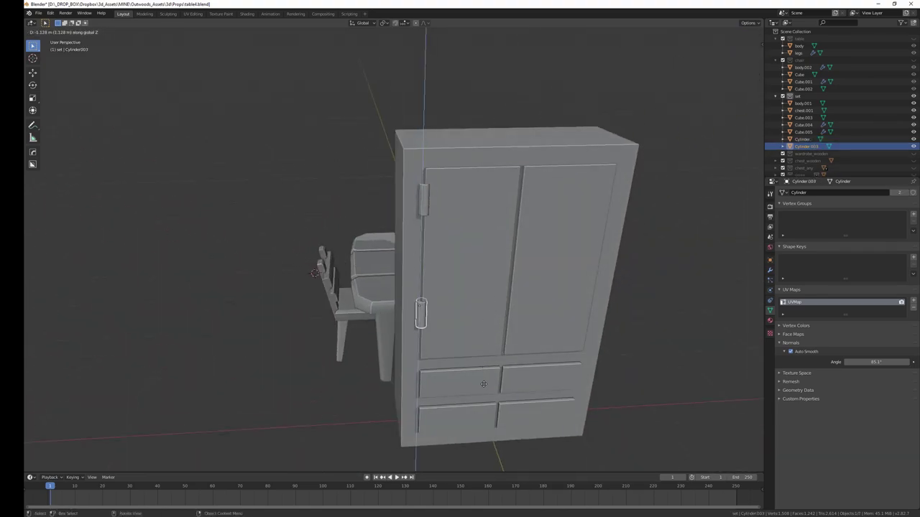
left_click(468, 403)
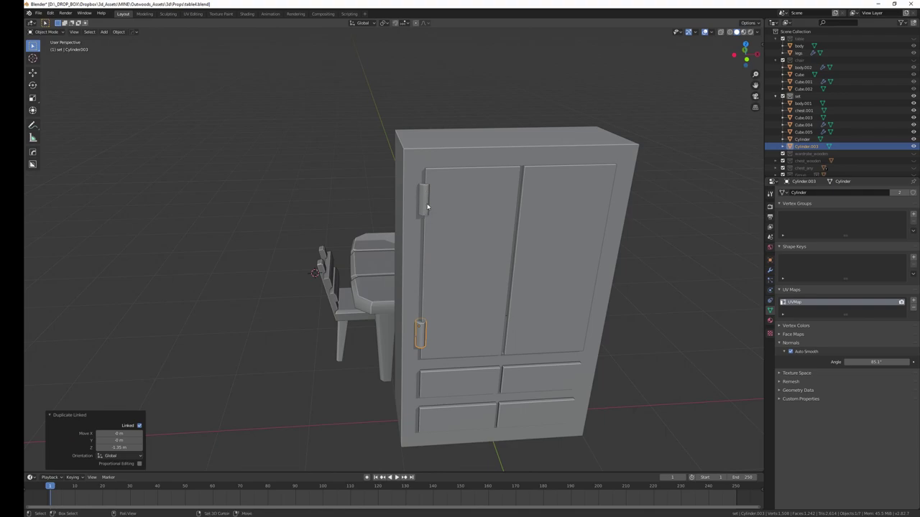
left_click(427, 207, "shift")
key("ctrl+z")
Add a Mirror modifier to the upper cylinder and delete the lower copy
left_click(769, 271)
left_click(822, 191)
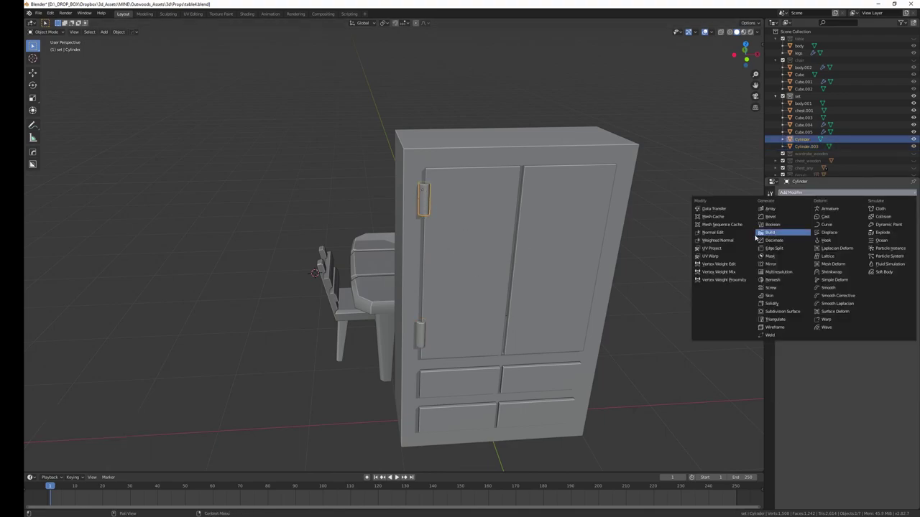
left_click(766, 265)
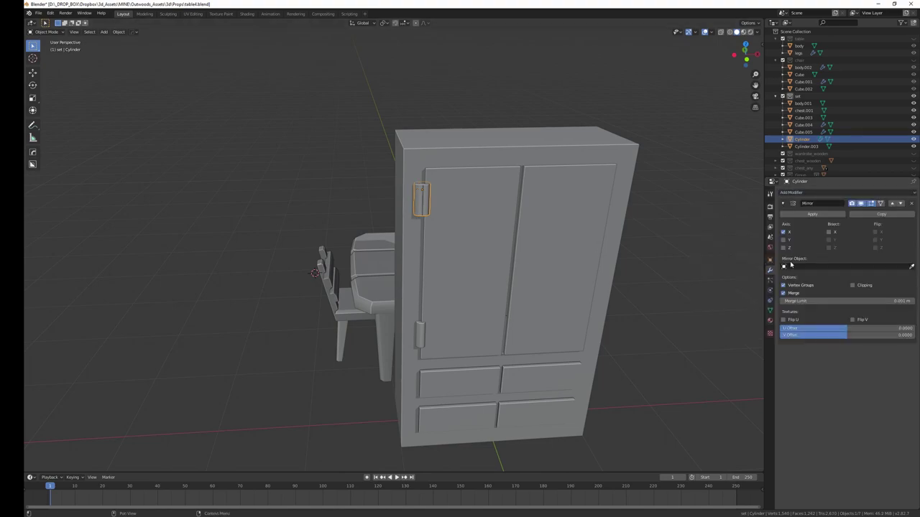
right_click(510, 289)
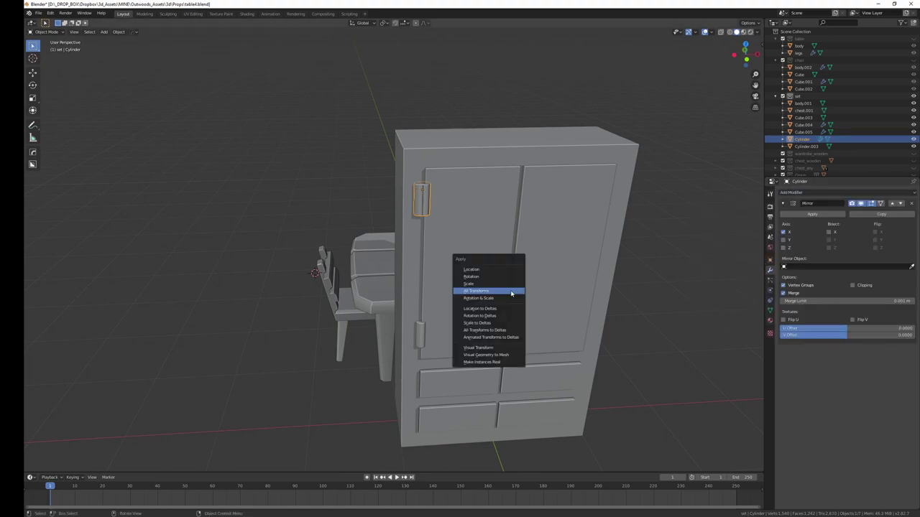
left_click(480, 278)
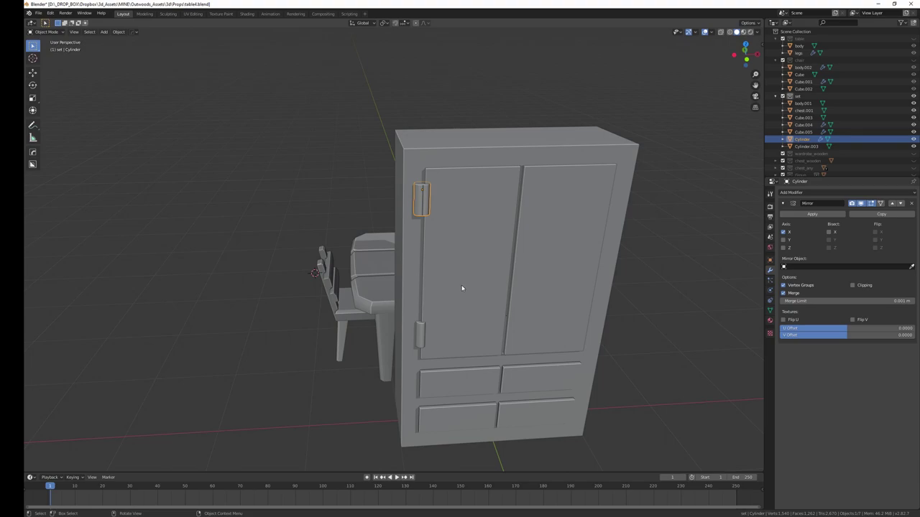
left_click(422, 334)
key("Delete")
left_click(425, 212)
Apply all transforms to the cylinder so the mirror reaches the right door
key("ctrl+a")
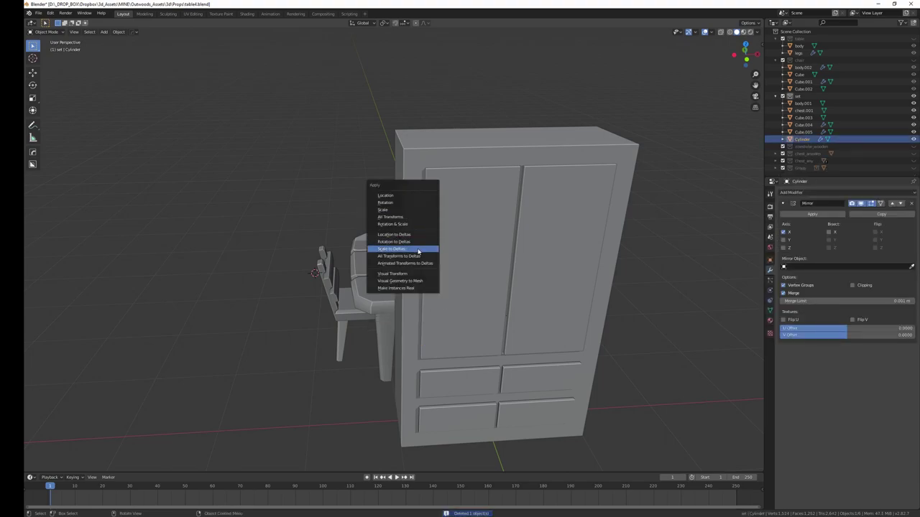
left_click(410, 212)
key("Tab")
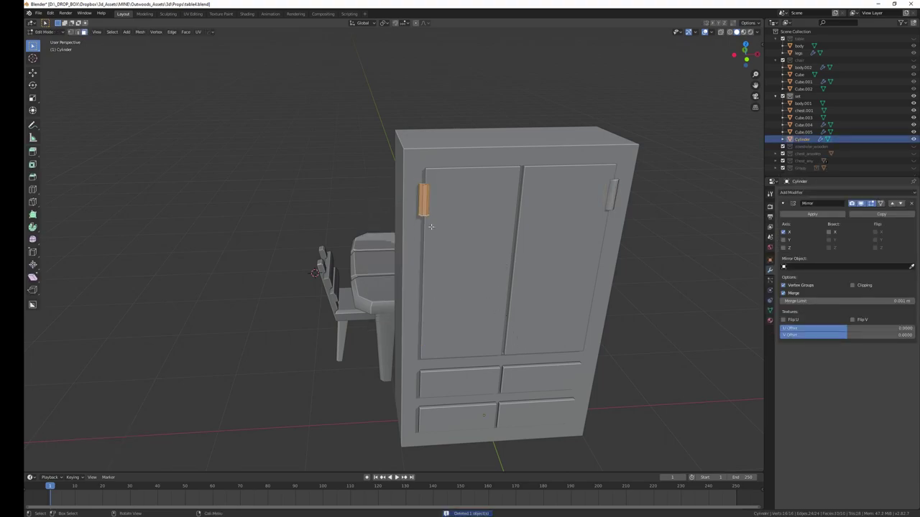
key("Tab")
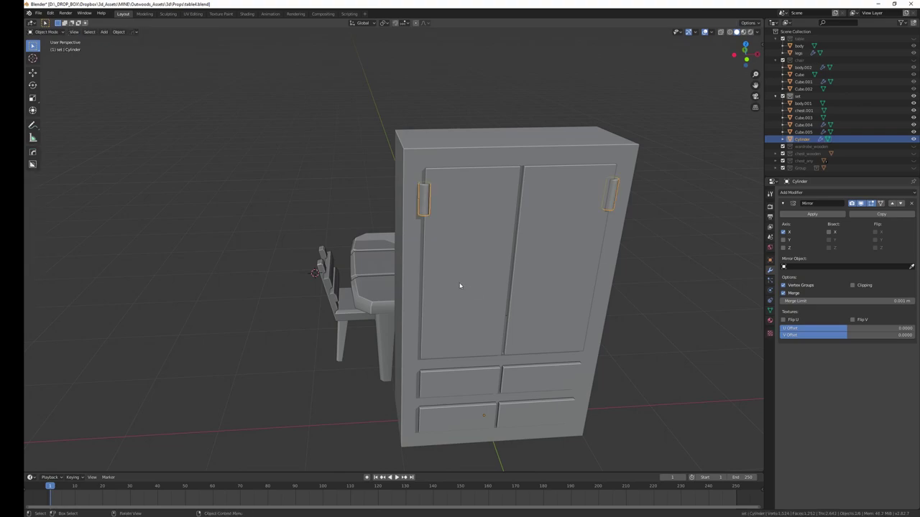
Duplicate the mirrored cylinder and lower it near the bottom of the doors
key("shift+d")
key("z")
left_click(442, 367)
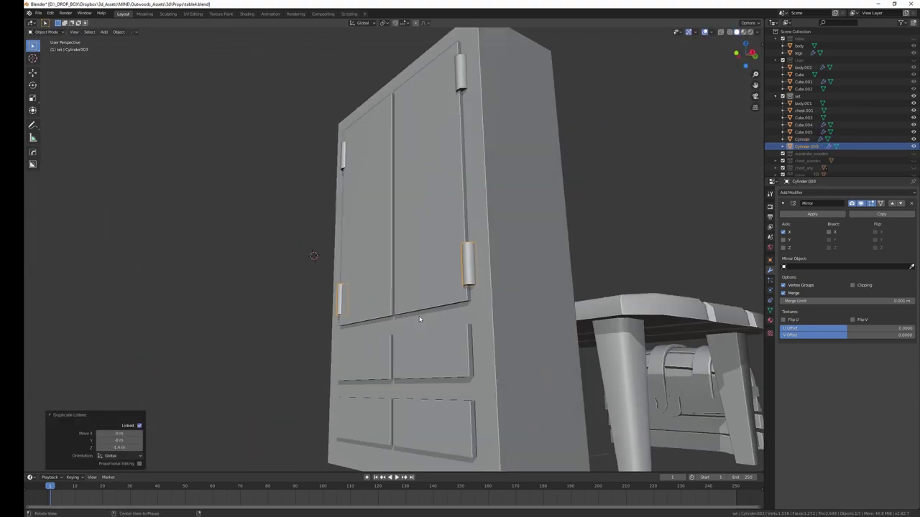
mouse_move(442, 368)
middle_mouse_down()
mouse_move(496, 272)
mouse_move(639, 306)
middle_mouse_up()
left_click(496, 272)
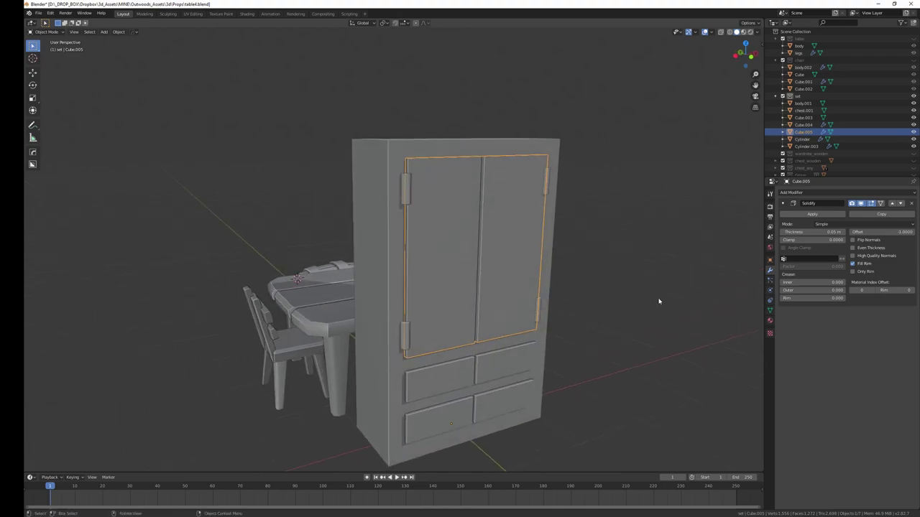
Bevel the upper and lower drawer faces of the drawer block
mouse_move(567, 251)
middle_mouse_down()
mouse_move(559, 267)
mouse_move(524, 266)
mouse_move(515, 249)
mouse_move(444, 238)
mouse_move(560, 255)
mouse_move(464, 254)
middle_mouse_up()
scroll(452, 258, "up", 3)
left_click(424, 250)
key("Tab")
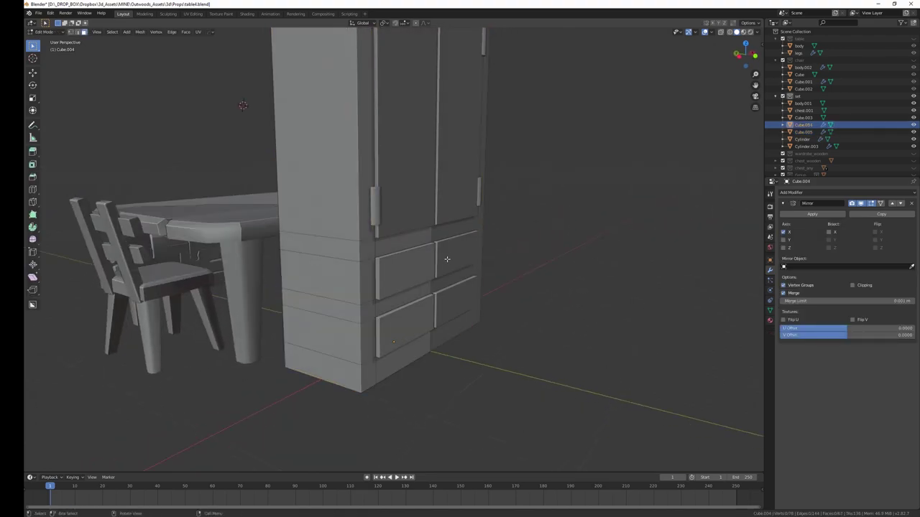
left_click(390, 271)
left_click(401, 332, "shift")
key("ctrl+b")
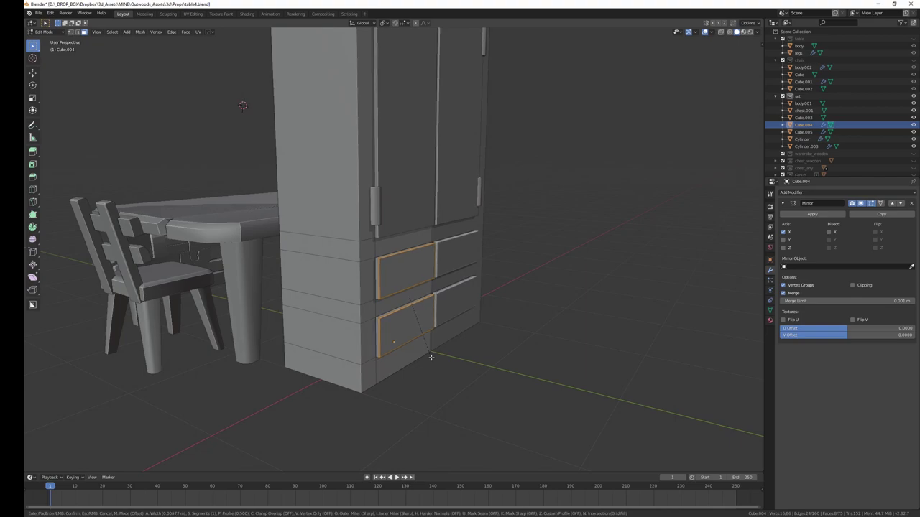
left_click(434, 356)
mouse_move(433, 356)
middle_mouse_down()
mouse_move(433, 343)
mouse_move(468, 342)
mouse_move(383, 342)
mouse_move(429, 339)
mouse_move(451, 318)
mouse_move(431, 327)
mouse_move(456, 329)
mouse_move(405, 333)
middle_mouse_up()
key("Tab")
scroll(432, 344, "down", 3)
left_click(378, 248)
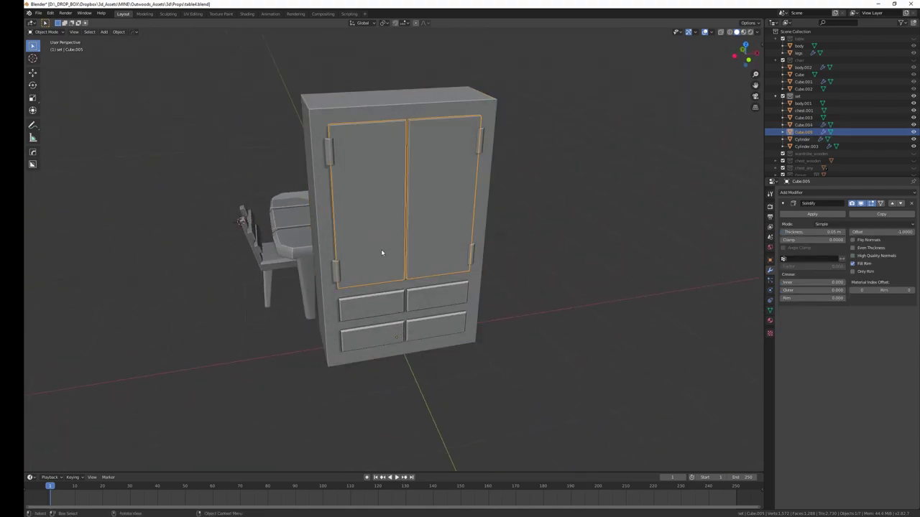
Try adding a UV sphere, then undo it
middle_click_drag(378, 248, 431, 242)
scroll(376, 250, "up", 3)
middle_click_drag(375, 250, 379, 216)
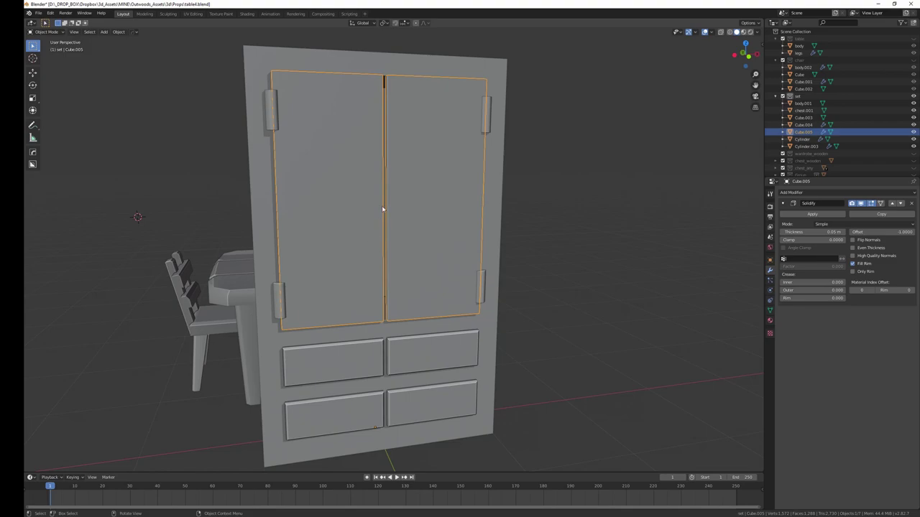
middle_click_drag(373, 254, 417, 259)
key("shift+a")
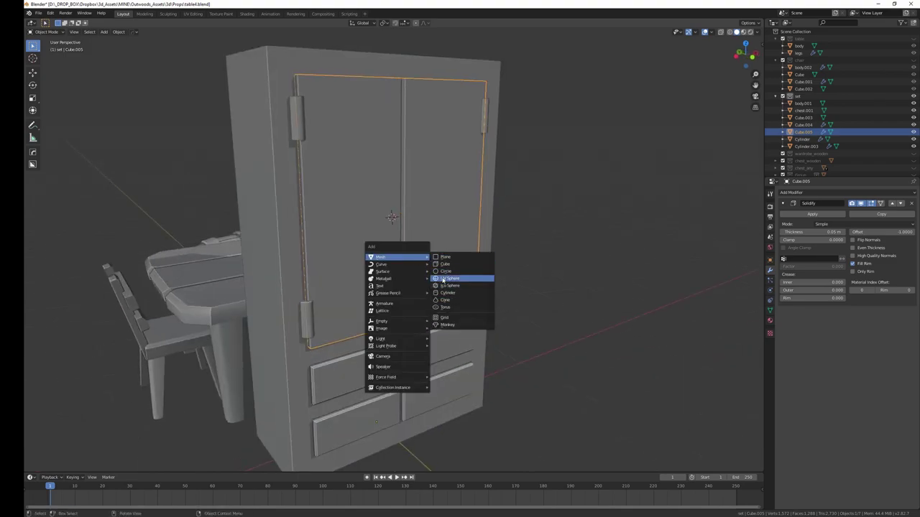
left_click(442, 279)
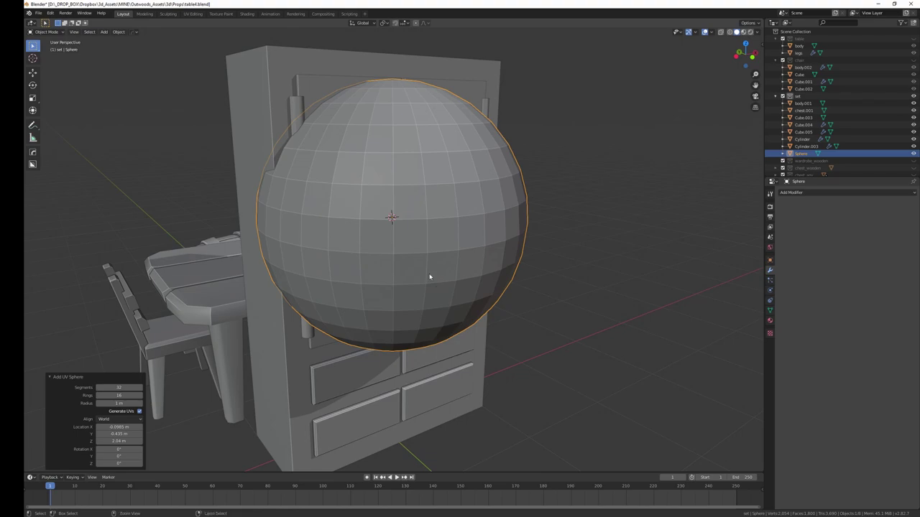
key("ctrl+z")
key("shift+a")
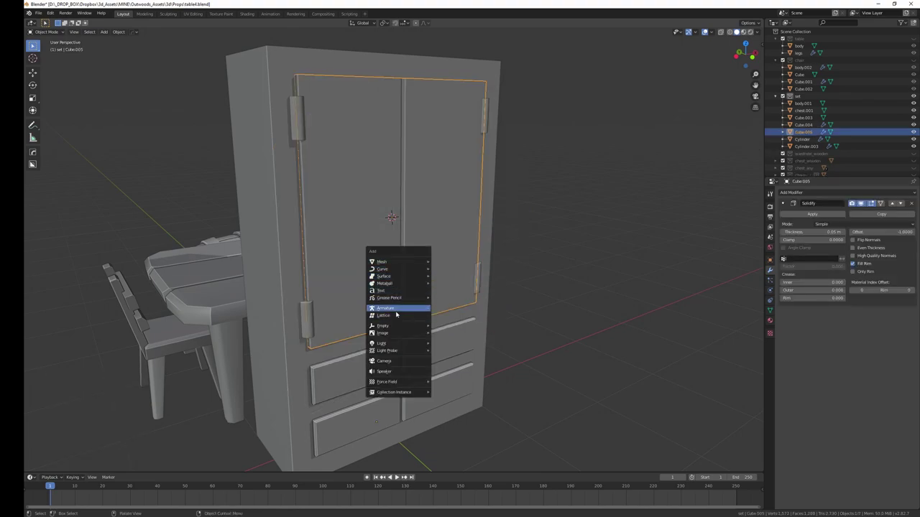
mouse_move(382, 344)
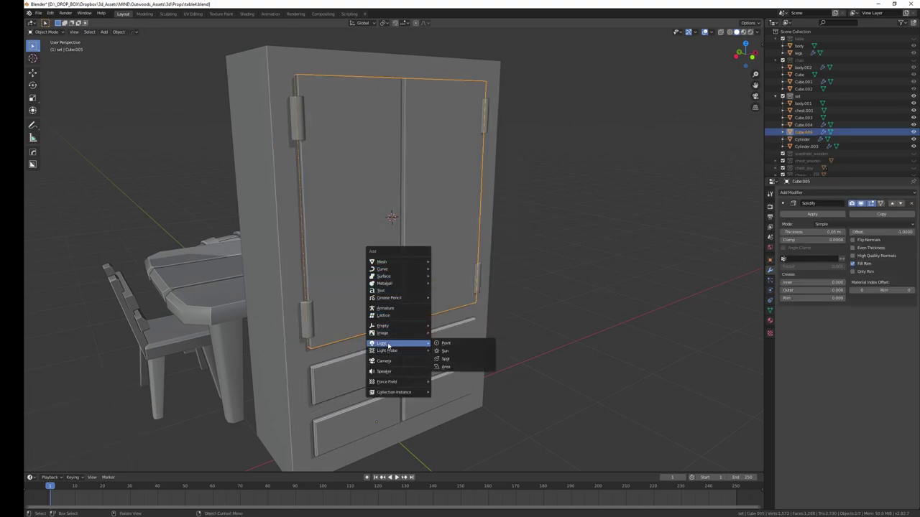
key("Escape")
Add a small ico sphere knob and move it along Y against the doors
key("shift+a")
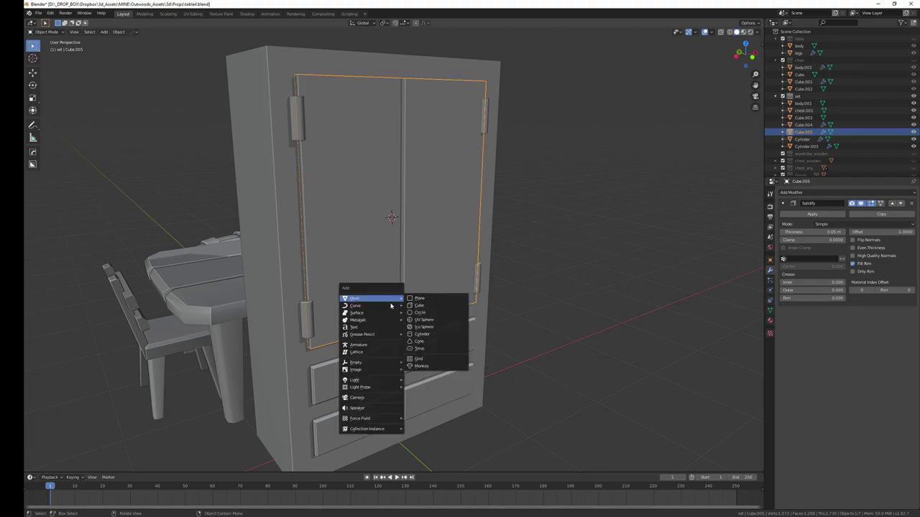
left_click(416, 327)
key("s")
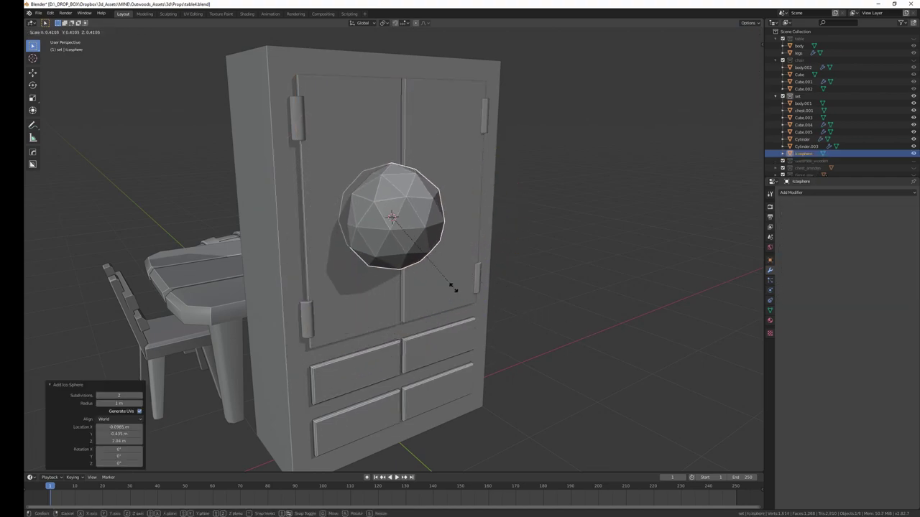
left_click(392, 228)
middle_click_drag(382, 292, 419, 291)
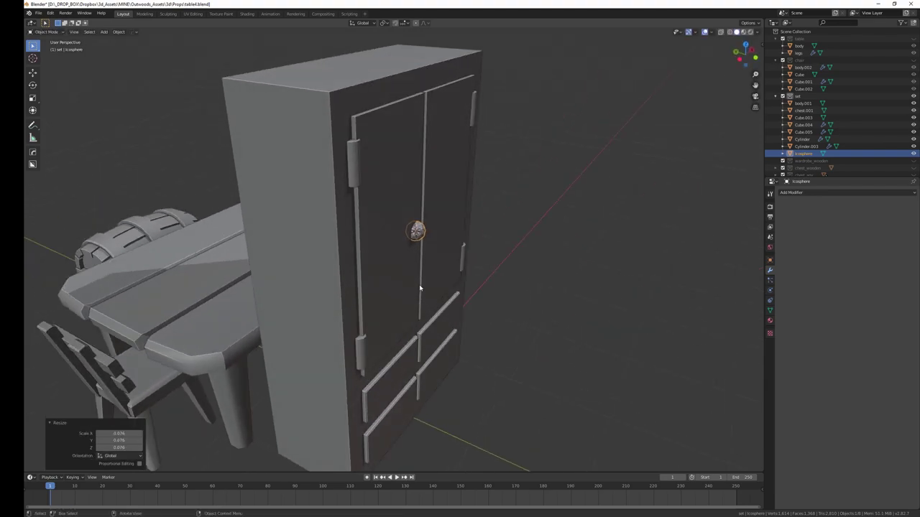
key("g")
key("y")
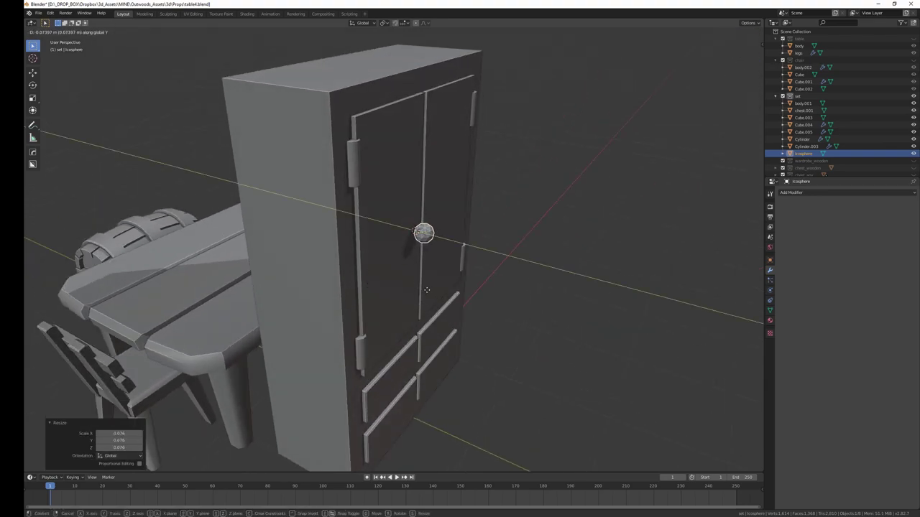
left_click(427, 290)
middle_click_drag(426, 290, 390, 308)
scroll(391, 308, "up", 3)
Delete the ico-sphere knob again and bring up the mesh primitives to add
key("Tab")
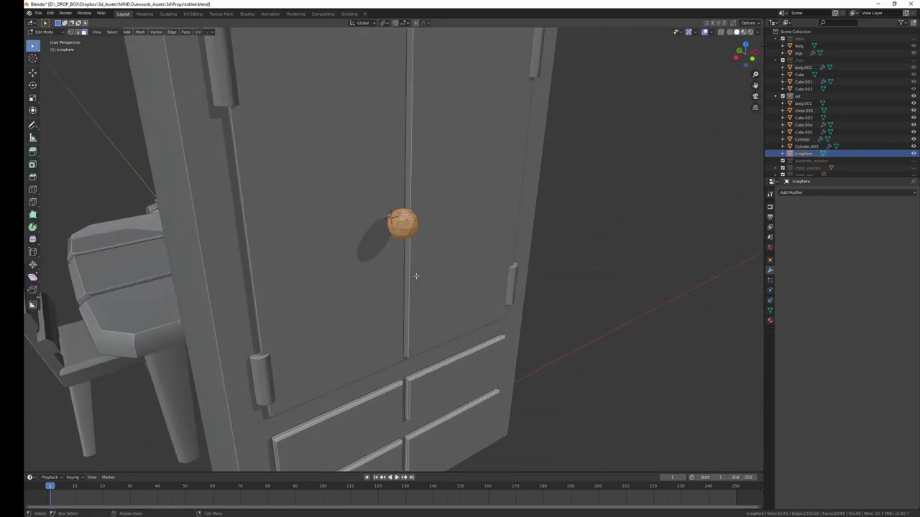
key("Tab")
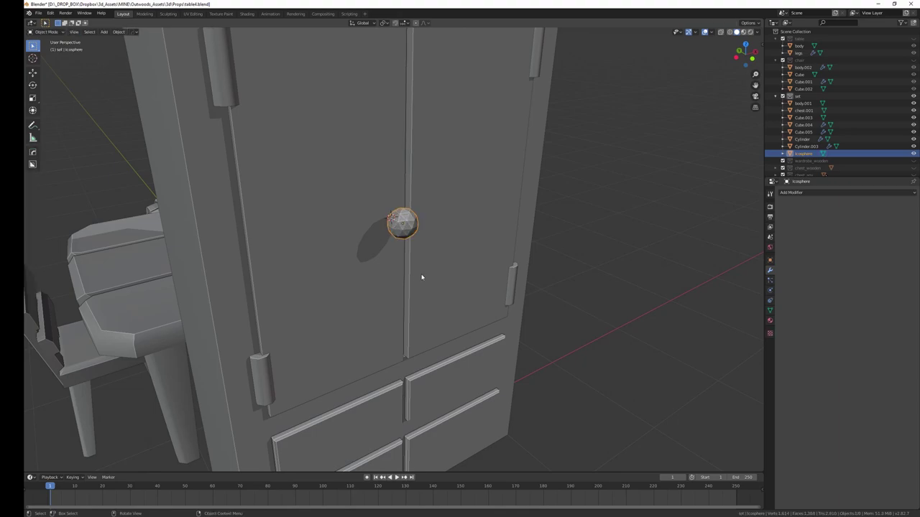
key("x")
left_click(421, 274)
key("shift+a")
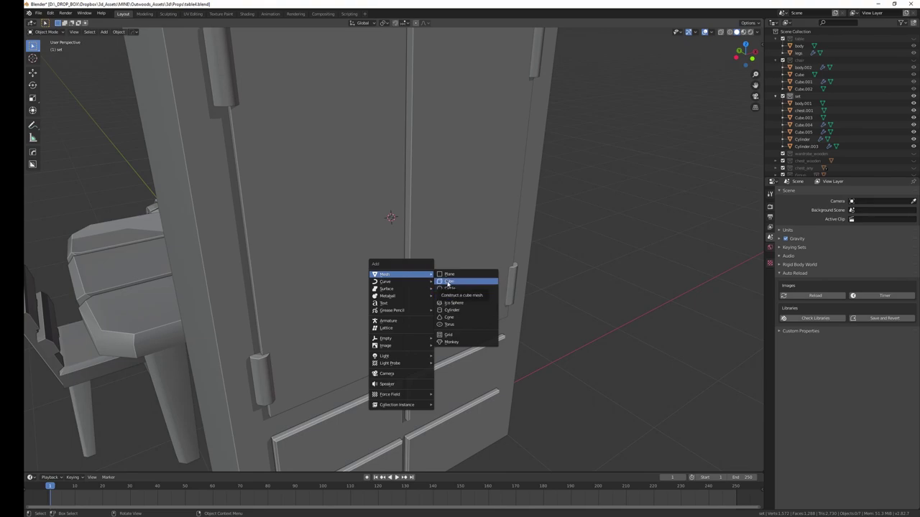
Add a tiny cube and place it on the left wardrobe door as a knob
left_click(447, 282)
key("s")
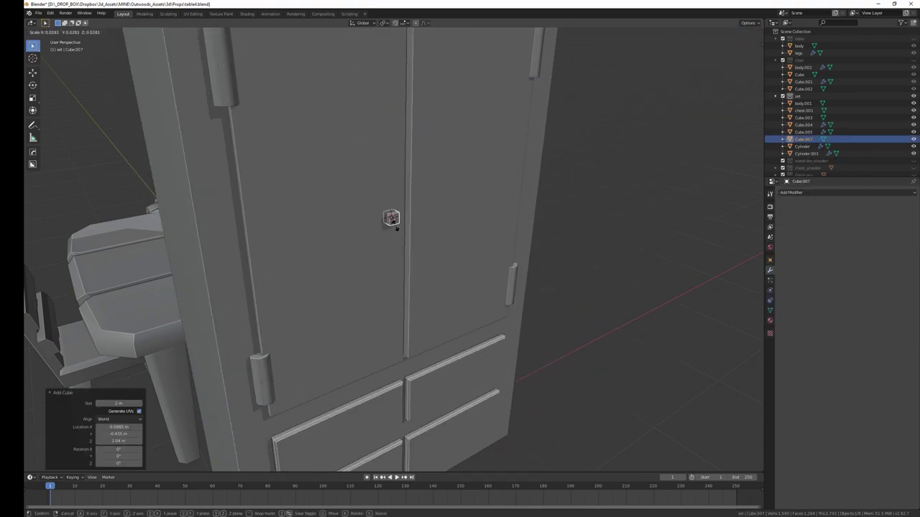
left_click(401, 230)
key("g")
key("x")
key("y")
left_click(429, 244)
middle_click_drag(429, 245, 439, 243)
key("g")
key("y")
left_click(450, 244)
Bevel the knob cube's edges in Edit Mode
key("Tab")
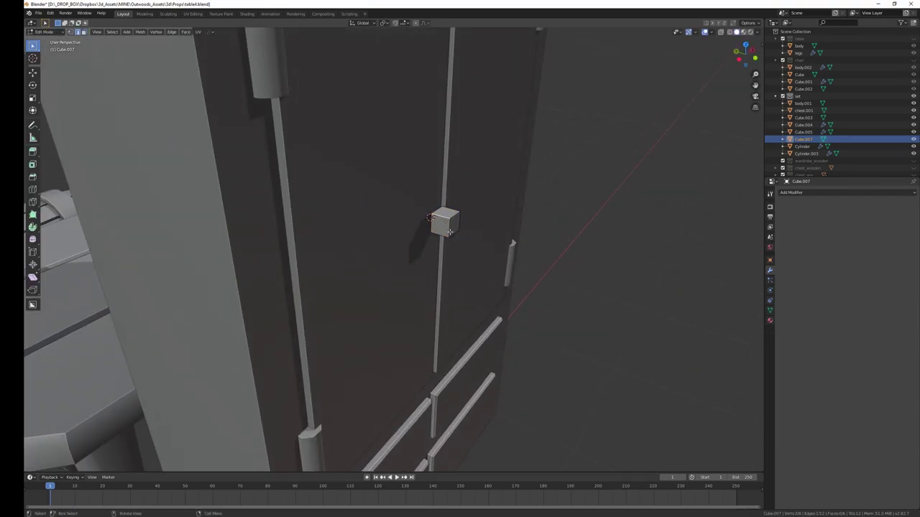
key("ctrl+b")
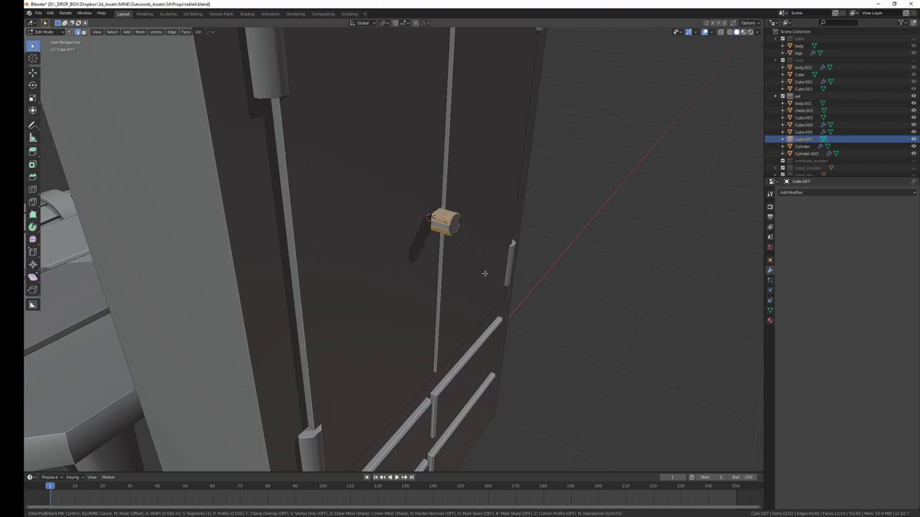
left_click(485, 274)
middle_click_drag(481, 271, 396, 229)
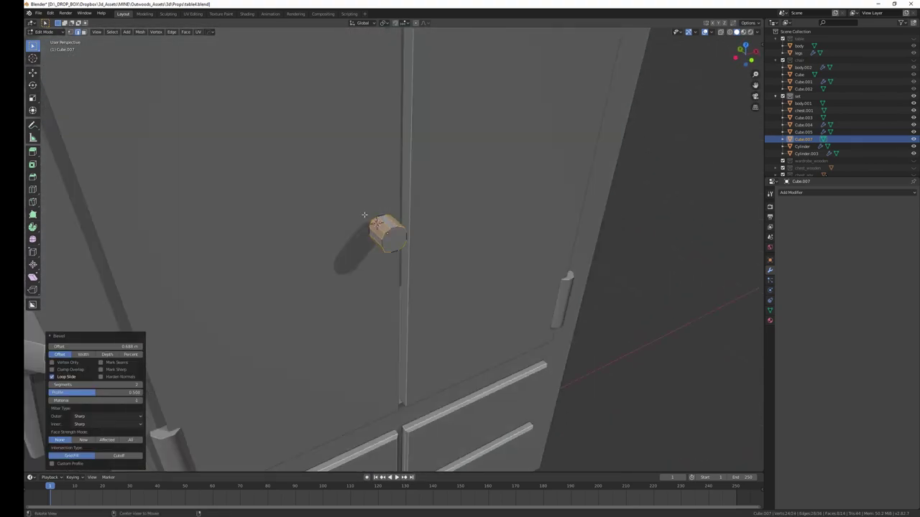
key("ctrl+b")
scroll(400, 271, "down", 1)
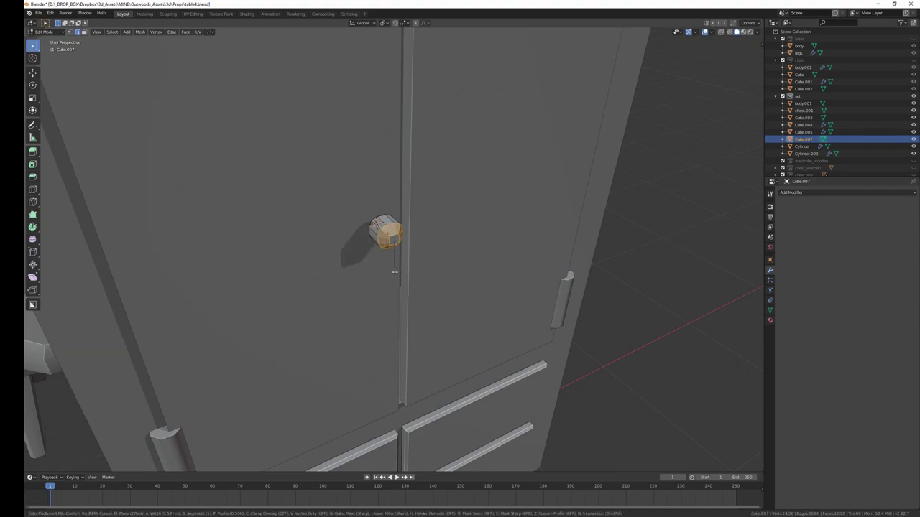
left_click(394, 271)
key("Tab")
Apply Shade Smooth to the knob
scroll(424, 259, "down", 5)
scroll(431, 266, "up", 4)
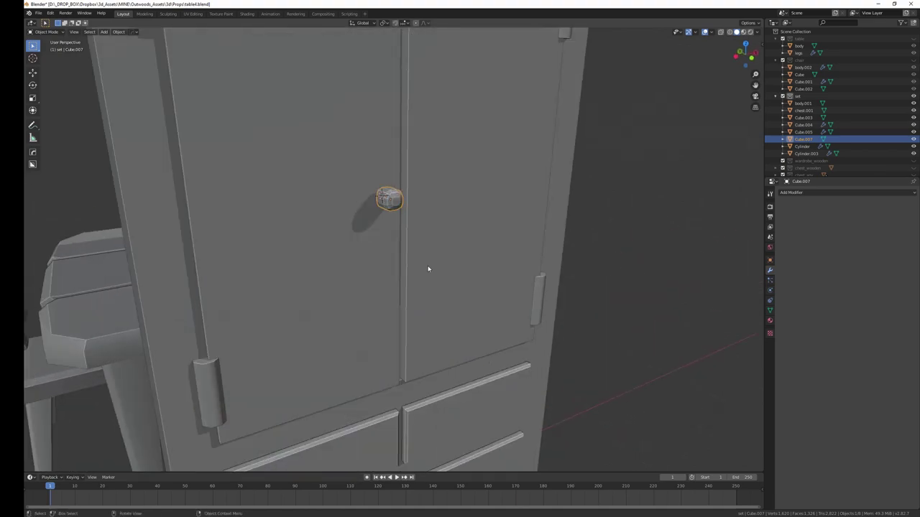
middle_click_drag(429, 271, 394, 294, "shift")
scroll(393, 294, "up", 2)
scroll(391, 280, "up", 1)
key("F3")
type("shade")
key("Return")
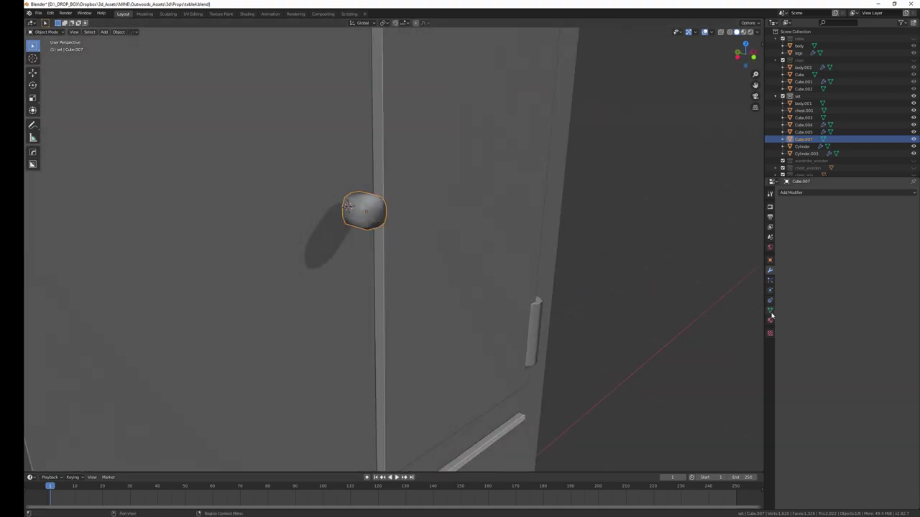
Enable Auto Smooth on the knob and isolate it in local view
left_click(770, 310)
left_click(790, 351)
middle_click_drag(351, 288, 314, 284)
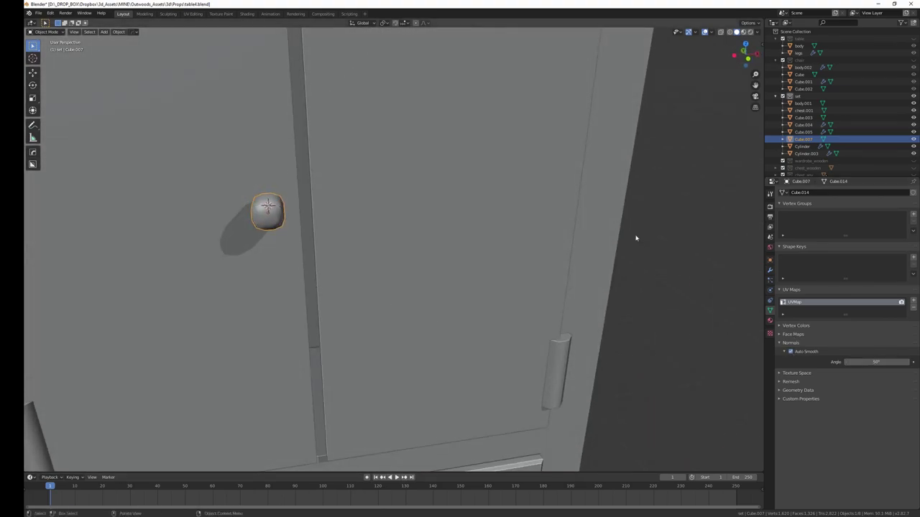
key("KP_Divide")
key("Tab")
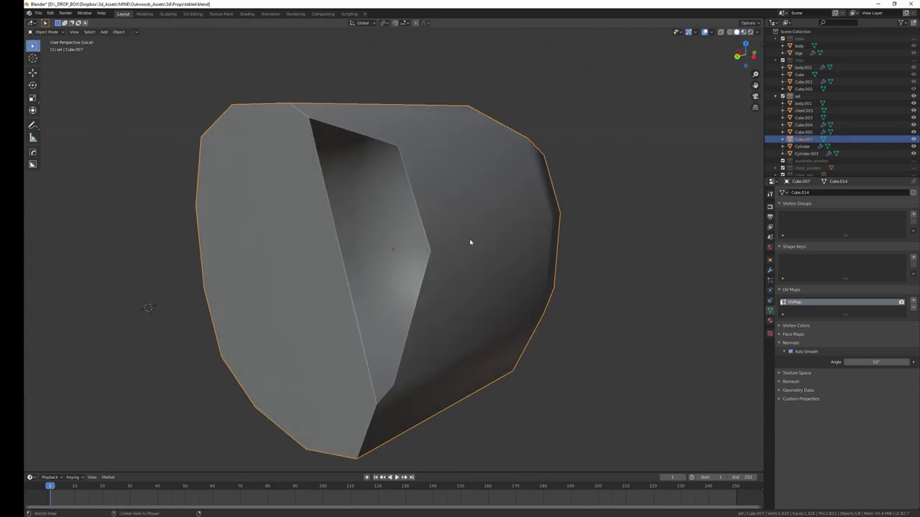
Select the knob's front face and split its edges
key("3")
left_click(390, 291)
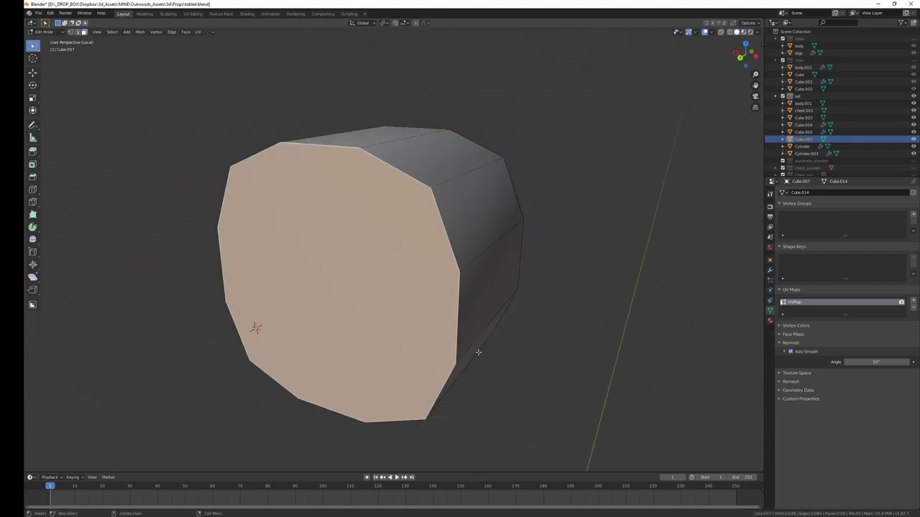
key("F3")
type("sub")
key("Escape")
key("ctrl+e")
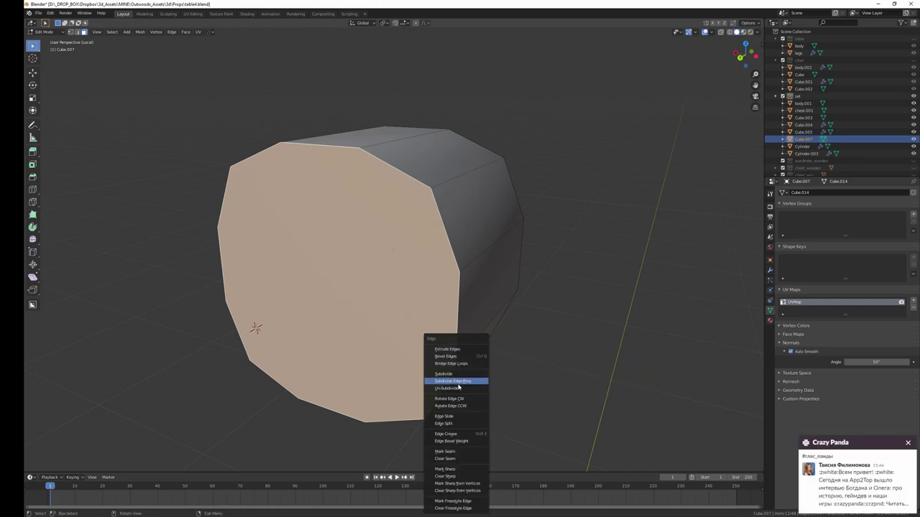
left_click(449, 424)
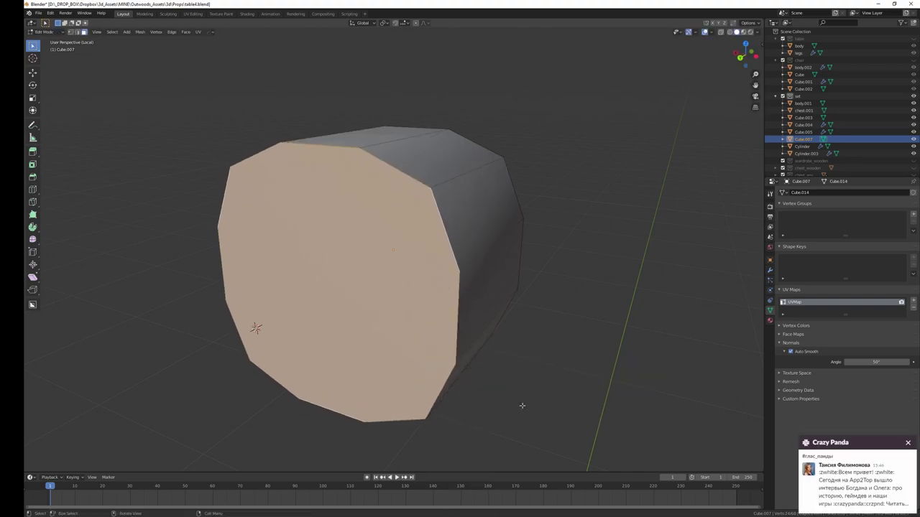
Shrink the knob's front face to 0.4 and extrude it
key("g")
key("s")
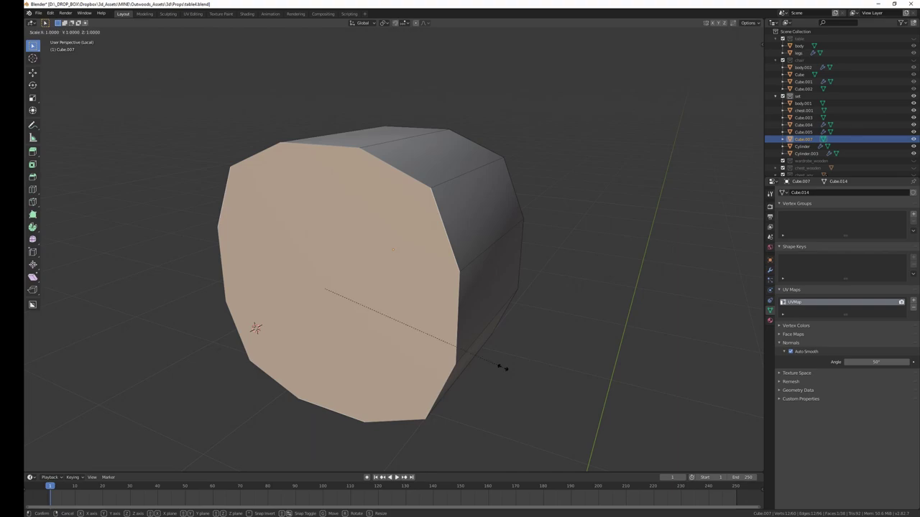
left_click(395, 325)
middle_click_drag(394, 325, 338, 309)
key("e")
left_click(288, 345)
Delete the knob's front face and nudge the geometry -0.0144 m along Y
mouse_move(287, 345)
middle_mouse_down()
mouse_move(280, 407)
mouse_move(376, 285)
mouse_move(531, 289)
mouse_move(487, 280)
mouse_move(489, 268)
mouse_move(444, 264)
mouse_move(407, 219)
middle_mouse_up()
key("x")
left_click(280, 407)
key("g")
key("z")
key("y")
left_click(416, 238)
Exit local view and leave Edit Mode to see the whole wardrobe
mouse_move(415, 237)
middle_mouse_down()
mouse_move(468, 291)
mouse_move(450, 299)
mouse_move(398, 267)
middle_mouse_up()
key("KP_Divide")
scroll(423, 250, "down", 3)
key("Tab")
scroll(408, 274, "down", 3)
scroll(399, 270, "up", 4)
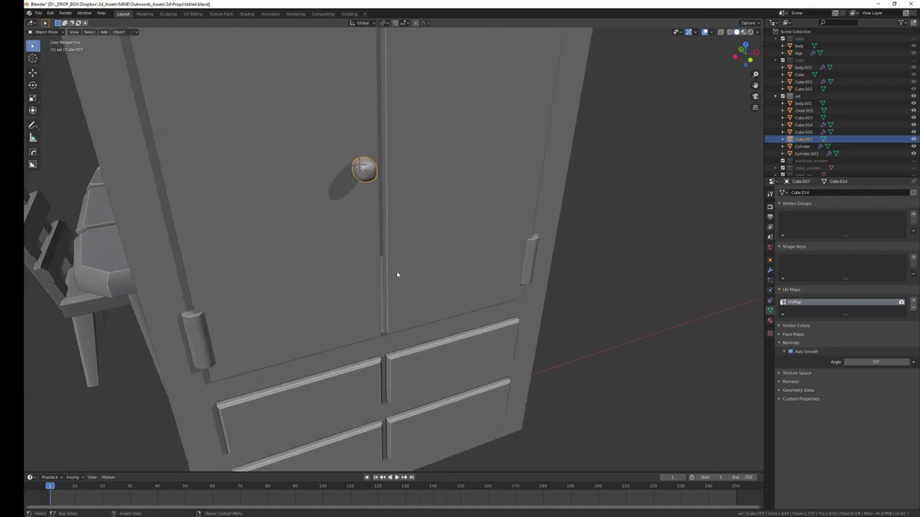
Enlarge the knob to 1.489 on X and Z and shift it along X
key("s")
key("shift+y")
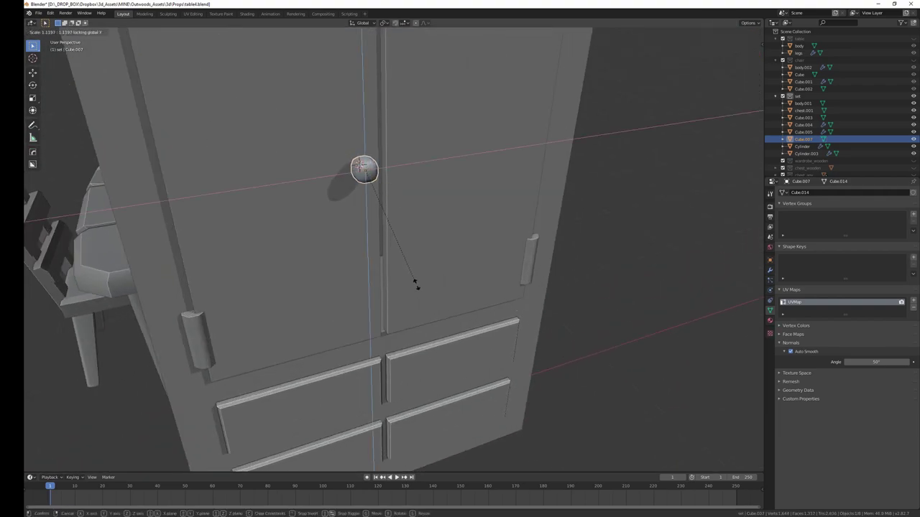
left_click(441, 318)
scroll(442, 316, "down", 2)
mouse_move(442, 317)
middle_mouse_down()
mouse_move(433, 273)
mouse_move(398, 300)
middle_mouse_up()
scroll(383, 281, "down", 1)
key("g")
key("x")
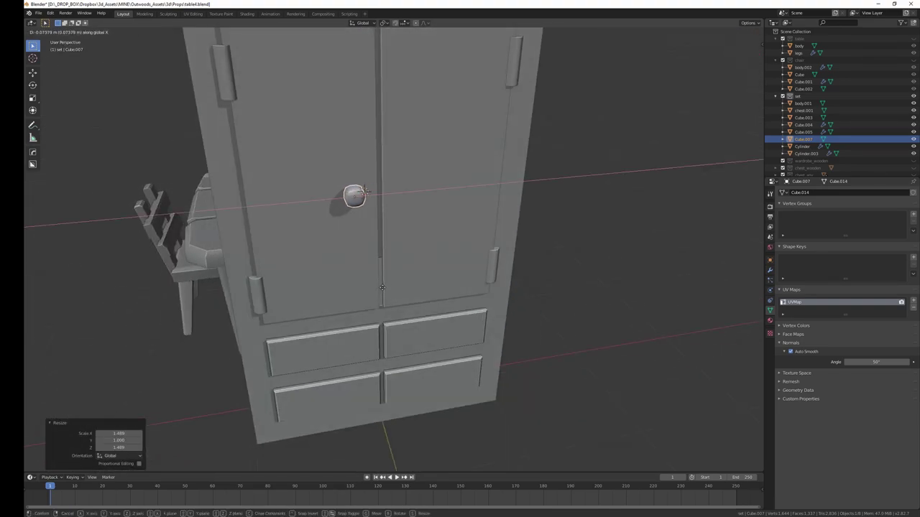
left_click(387, 289)
middle_click_drag(387, 288, 431, 329)
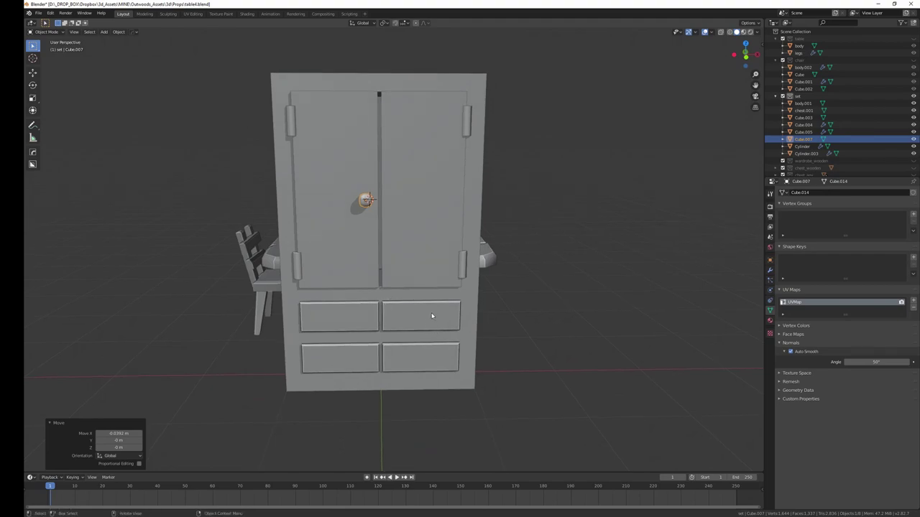
Apply all transforms to the knob and add a Mirror modifier for the right door
left_click(770, 270)
left_click(848, 192)
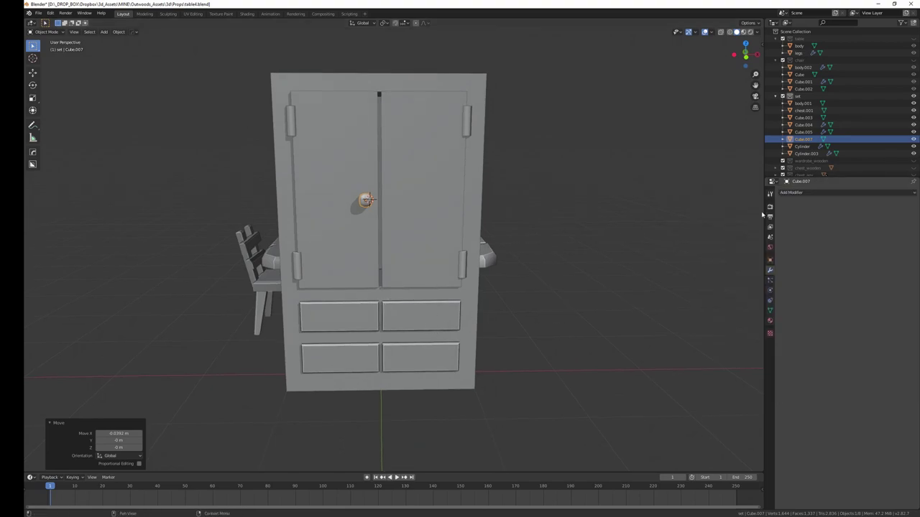
key("ctrl+a")
left_click(434, 304)
left_click(794, 194)
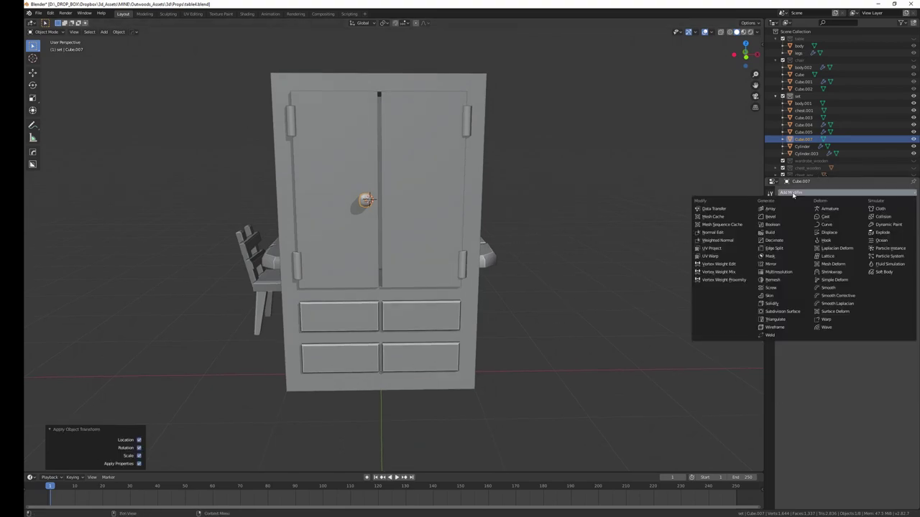
left_click(770, 264)
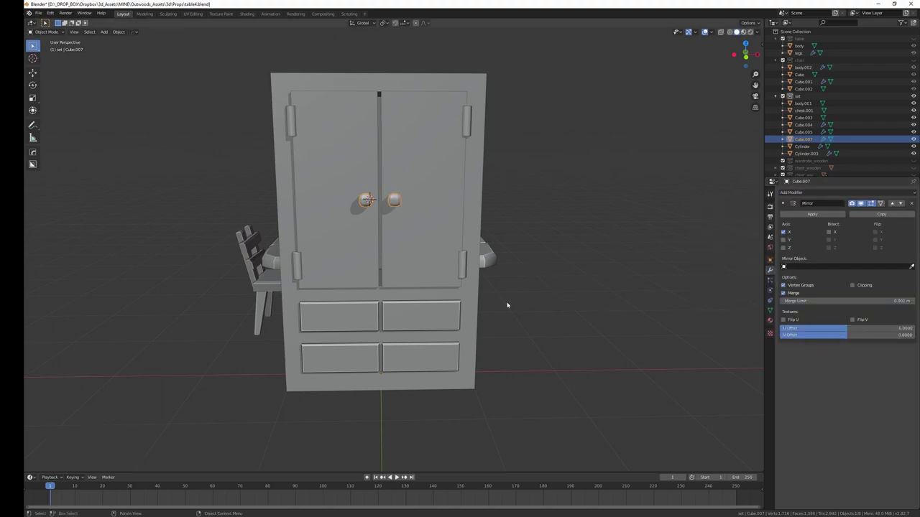
middle_click_drag(548, 297, 429, 303)
key("shift+d")
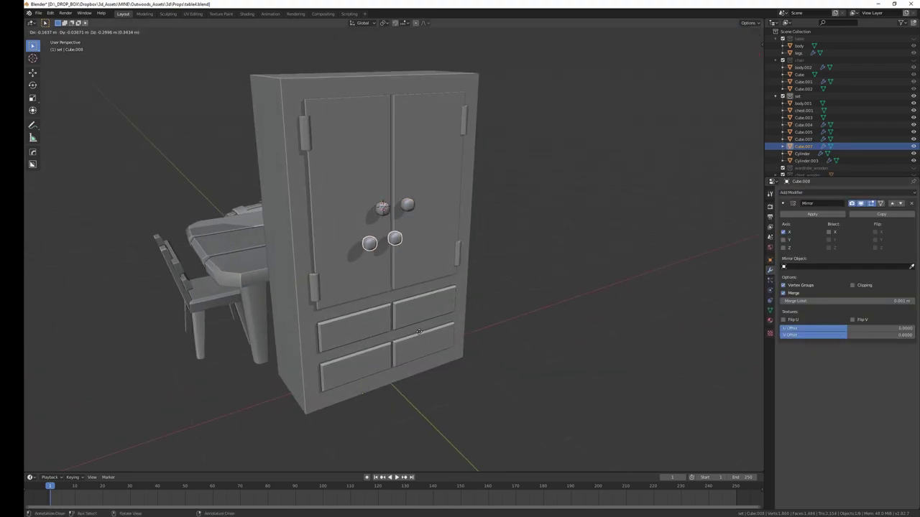
Drop the duplicated knob pair down onto the drawers, then undo and redo it
key("z")
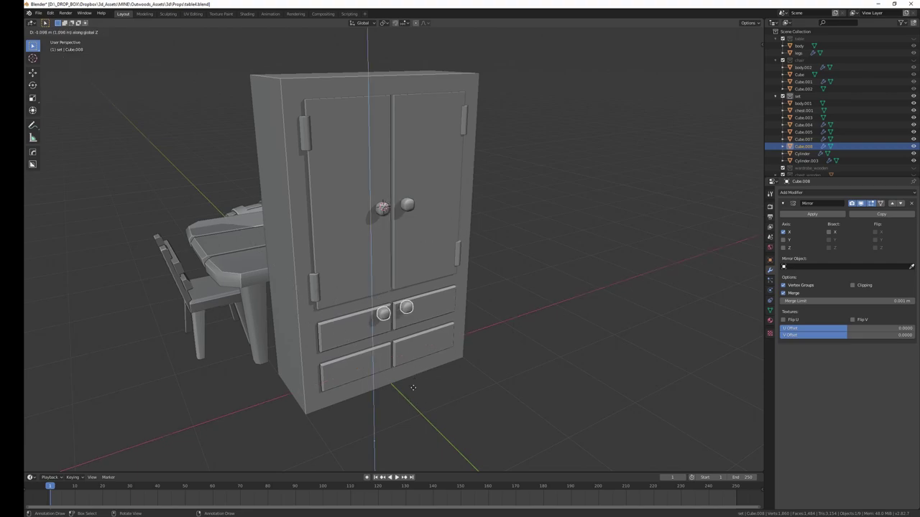
left_click(414, 380)
middle_click_drag(411, 382, 420, 380)
key("Tab")
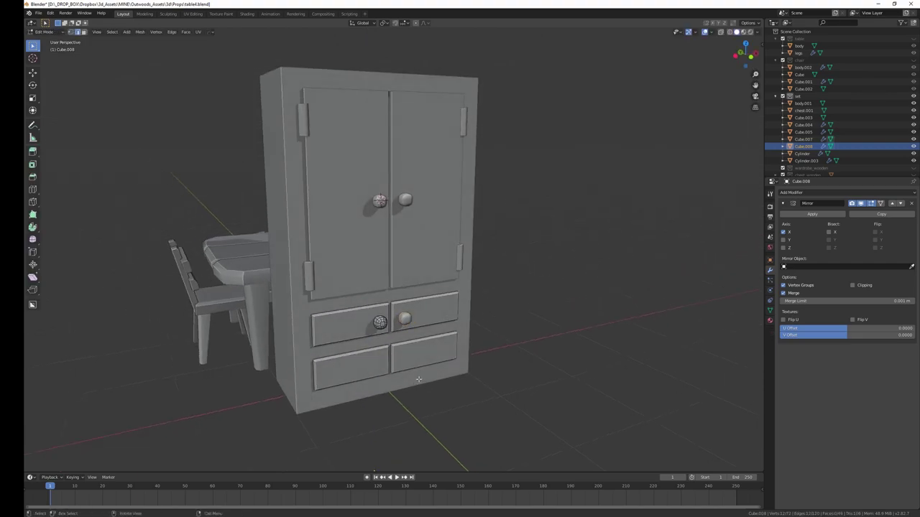
key("Tab")
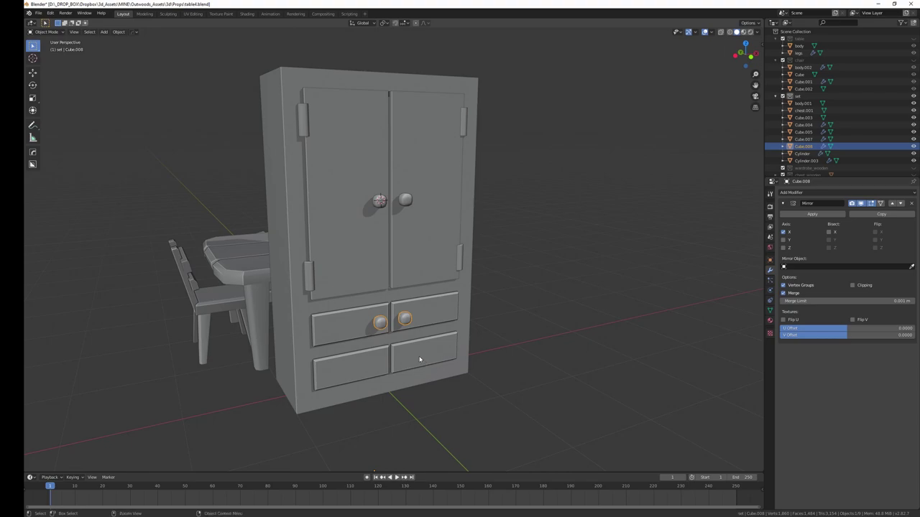
scroll(436, 369, "down", 3)
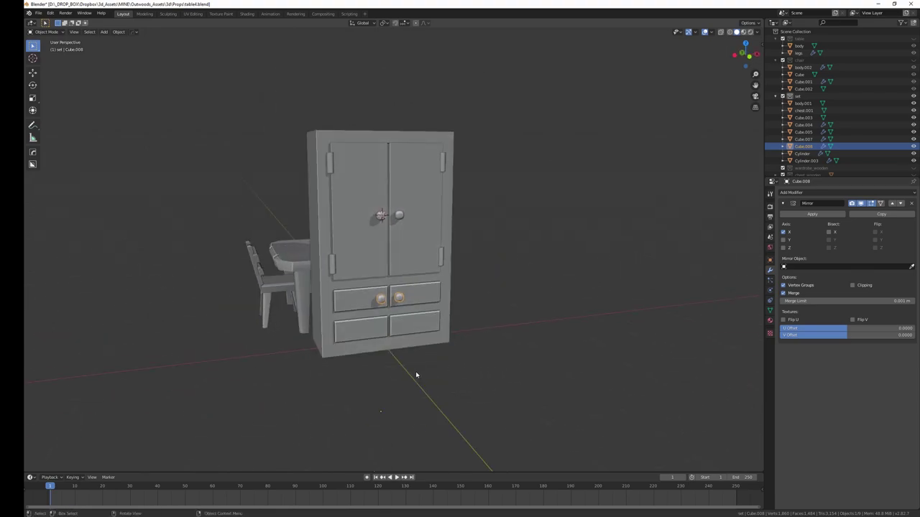
key("ctrl+z")
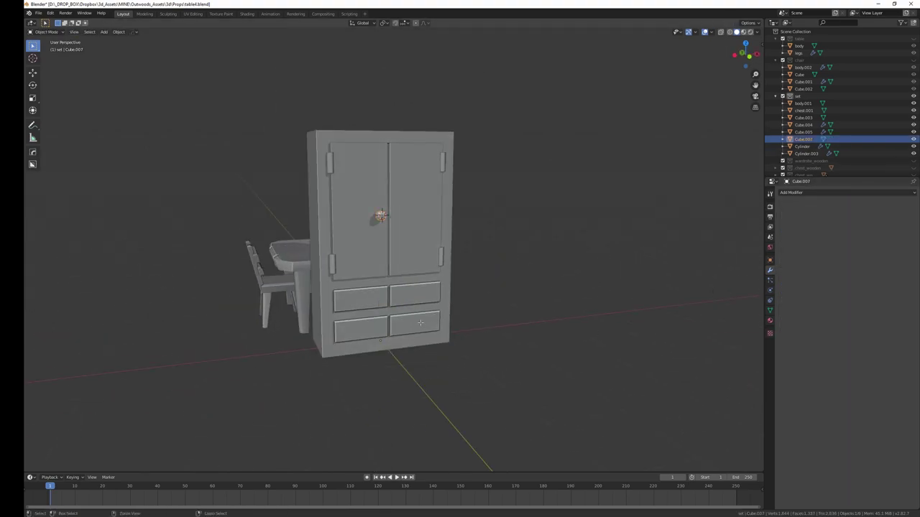
key("ctrl+shift+z")
Duplicate the knob pair 1.2 m lower onto the drawers
key("shift+d")
type("z")
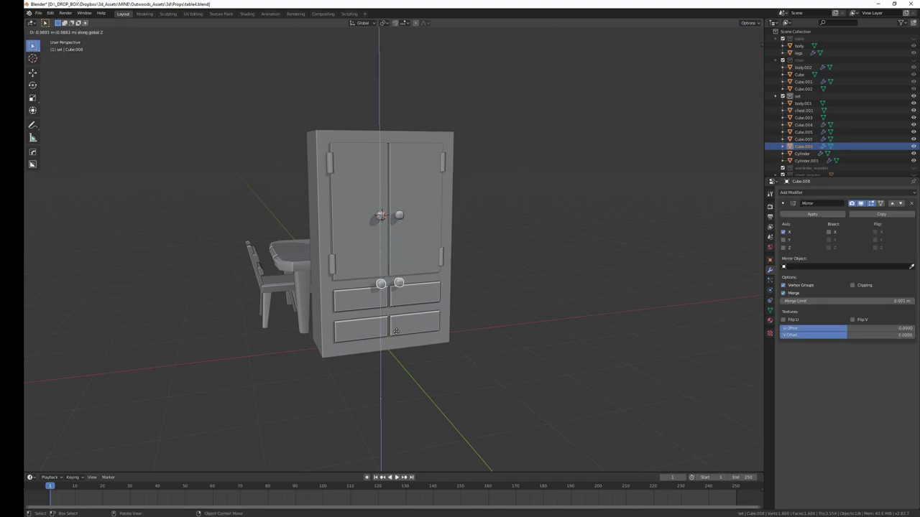
type("-1.2")
key("Return")
key("g")
key("y")
key("x")
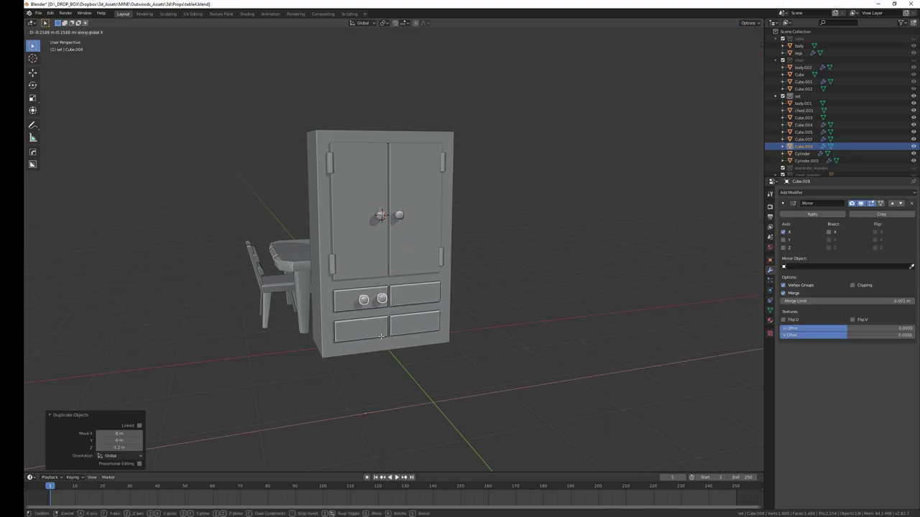
key("Escape")
key("Tab")
Slide the drawer knobs sideways along X
key("g")
key("x")
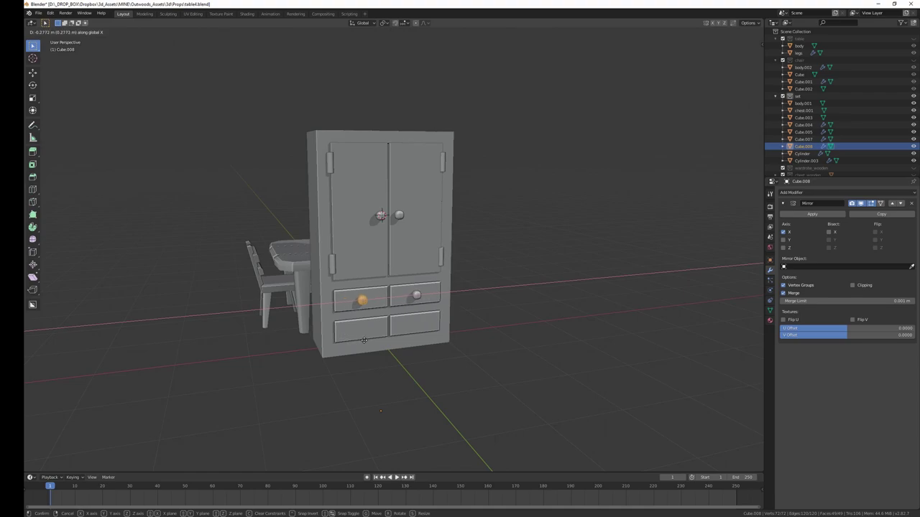
left_click(362, 339)
middle_click_drag(362, 339, 368, 376)
key("g")
key("z")
key("Escape")
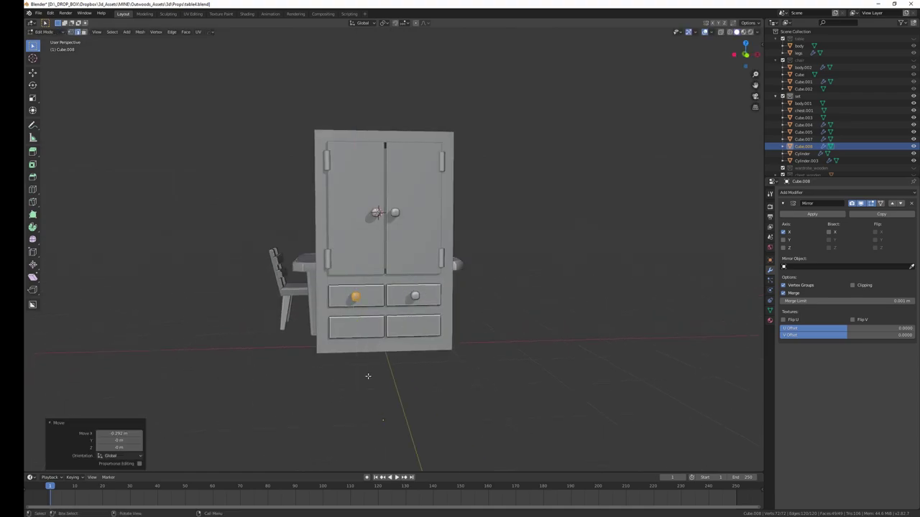
key("Tab")
Copy the knob pair further down onto the lower drawers
key("shift+d")
key("z")
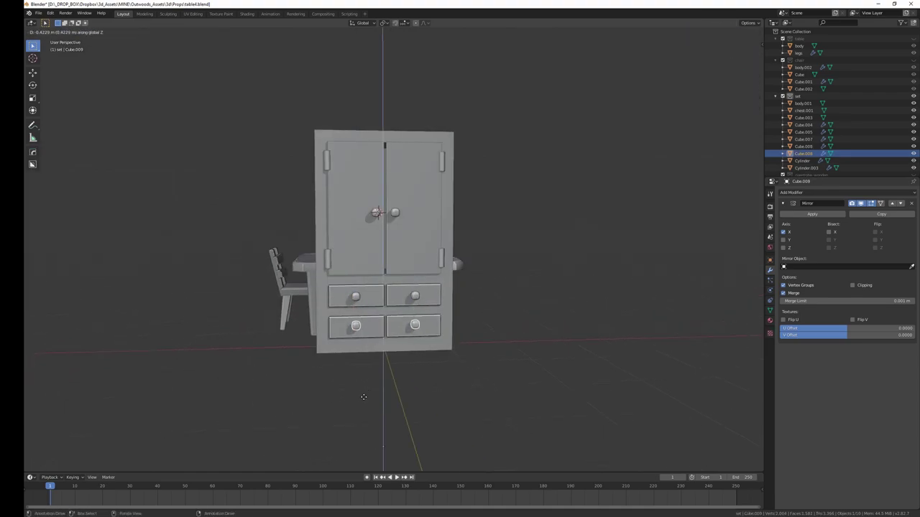
left_click(363, 399)
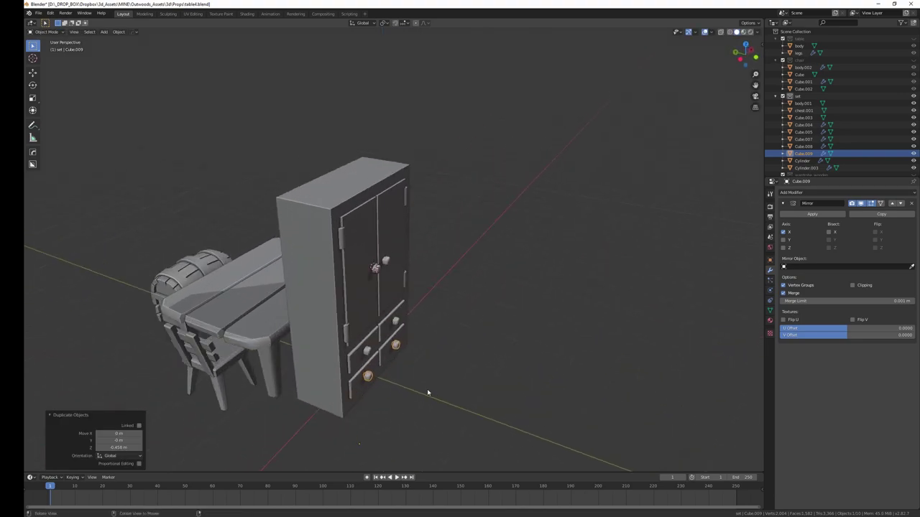
mouse_move(363, 399)
middle_mouse_down()
mouse_move(380, 374)
mouse_move(415, 363)
middle_mouse_up()
key("Tab")
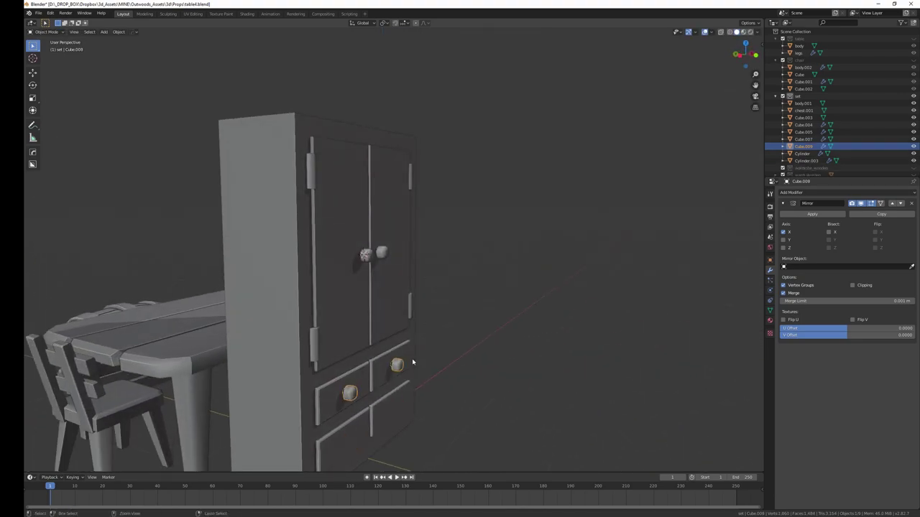
key("Tab")
Make a linked copy of the door knob pair and drop it onto the upper drawers
left_click(367, 255)
mouse_move(366, 255)
middle_mouse_down()
mouse_move(394, 312)
mouse_move(379, 321)
mouse_move(373, 352)
middle_mouse_up()
key("shift+d")
key("z")
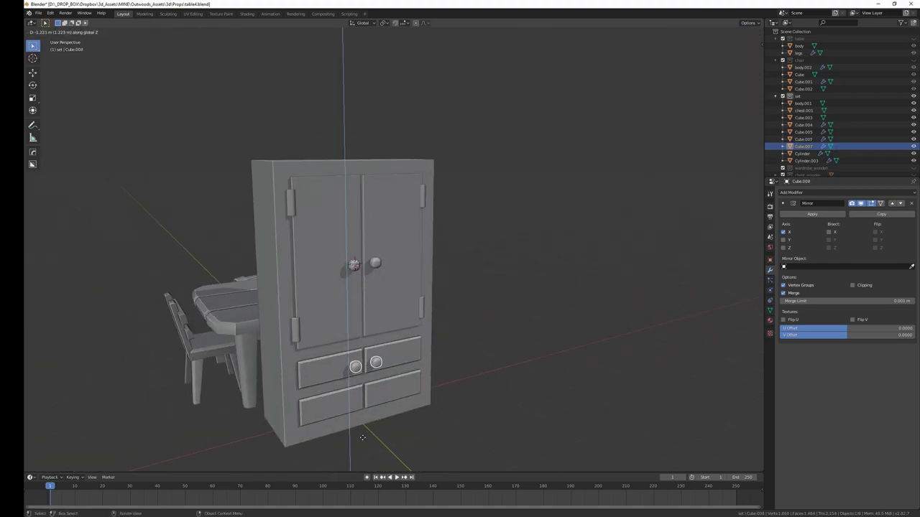
left_click(360, 436)
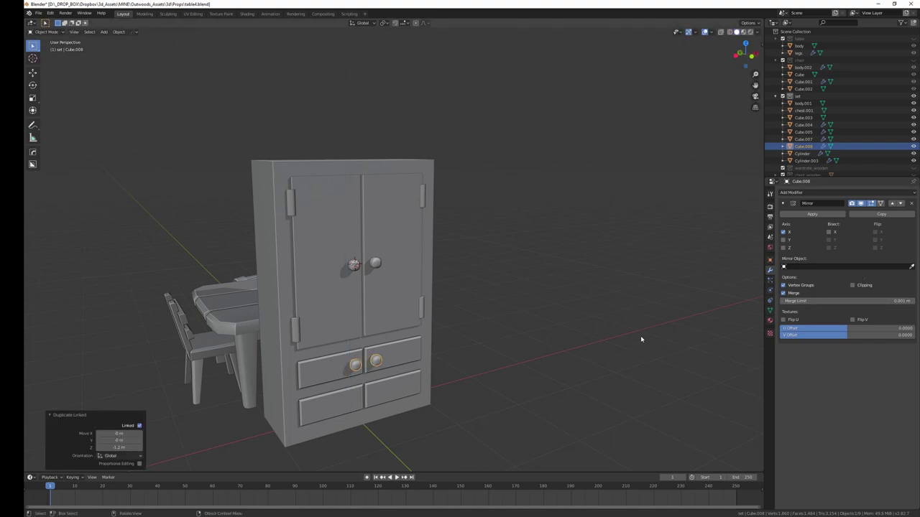
middle_click_drag(640, 336, 458, 366)
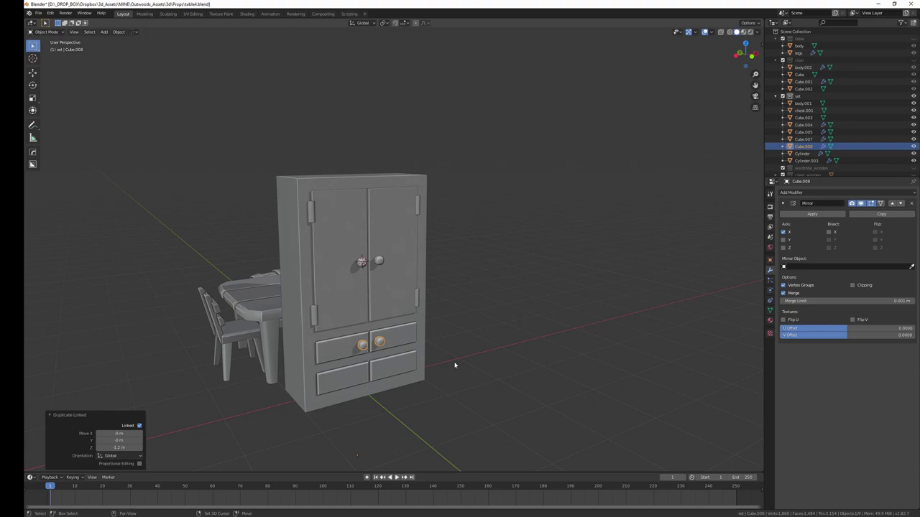
key("shift+a")
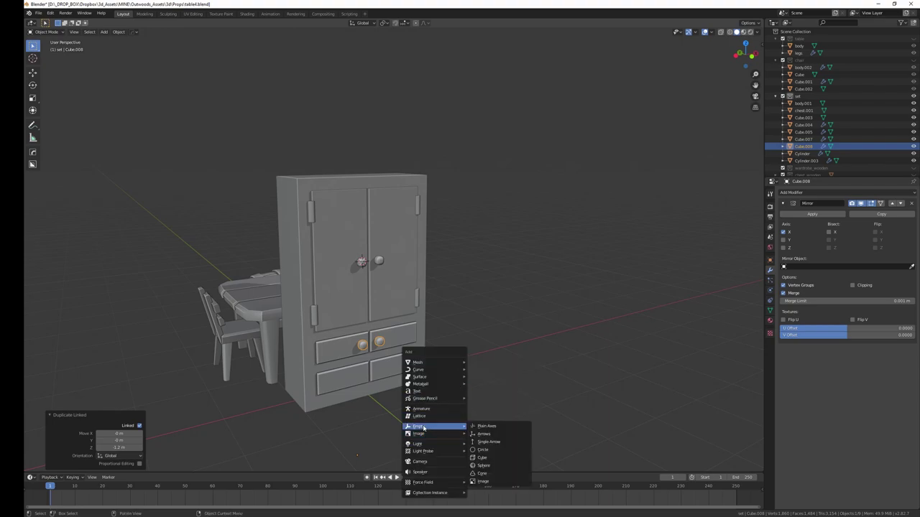
Add an arrows empty and set it as the drawer knobs' Mirror Object
left_click(484, 434)
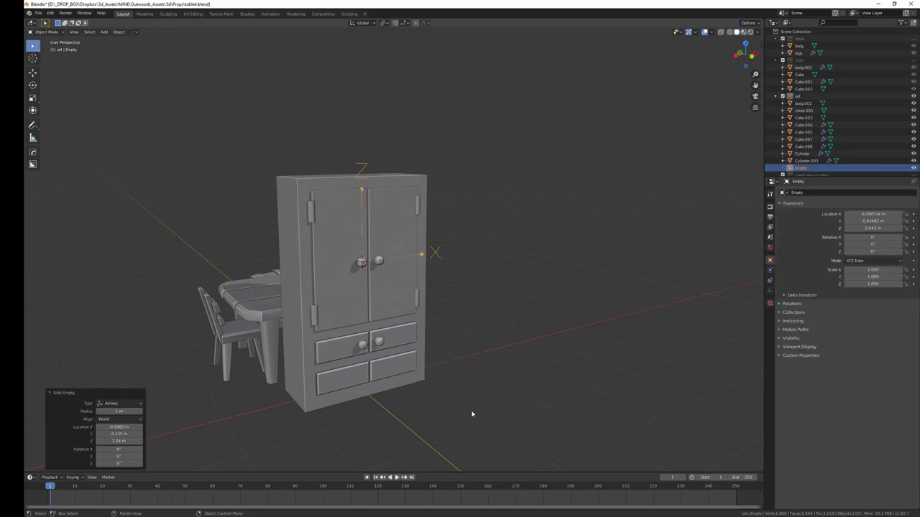
middle_click_drag(470, 415, 594, 300)
left_click(802, 146)
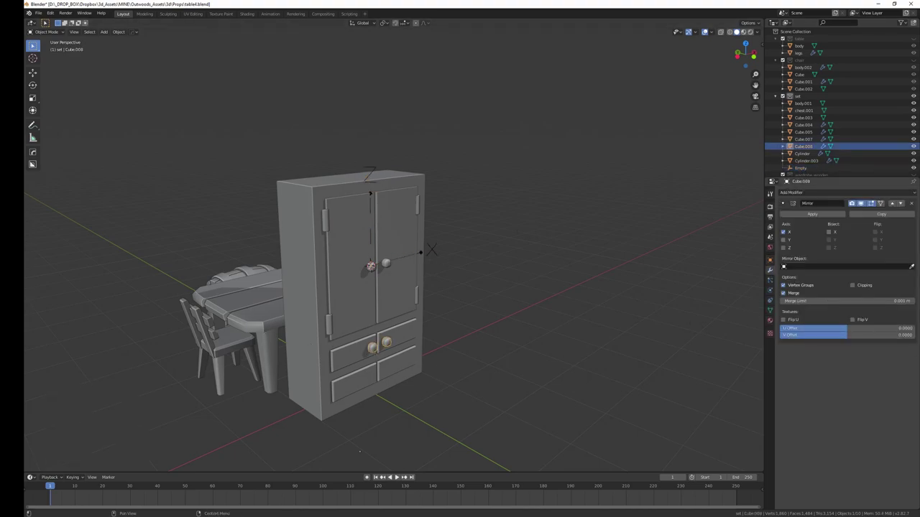
left_click(440, 245)
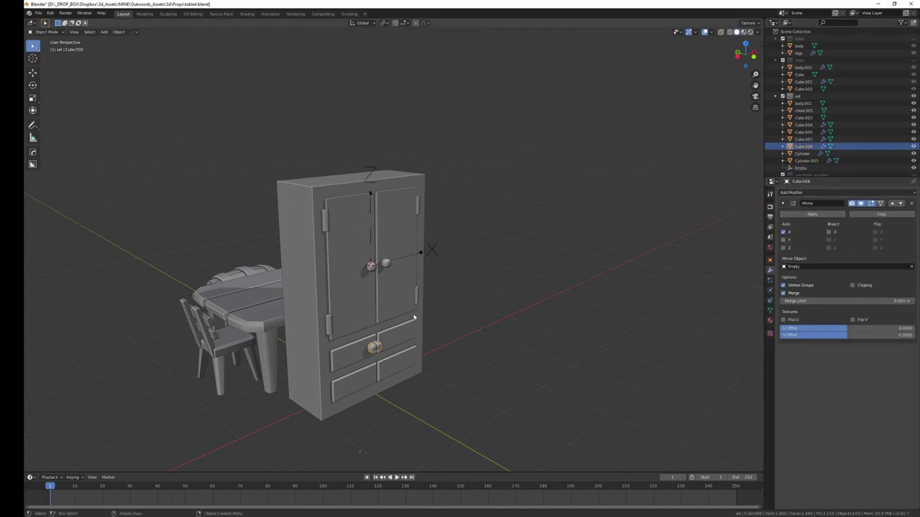
Move the arrows empty to the world origin using the N panel
middle_click_drag(423, 374, 420, 370, "alt")
left_click(436, 257)
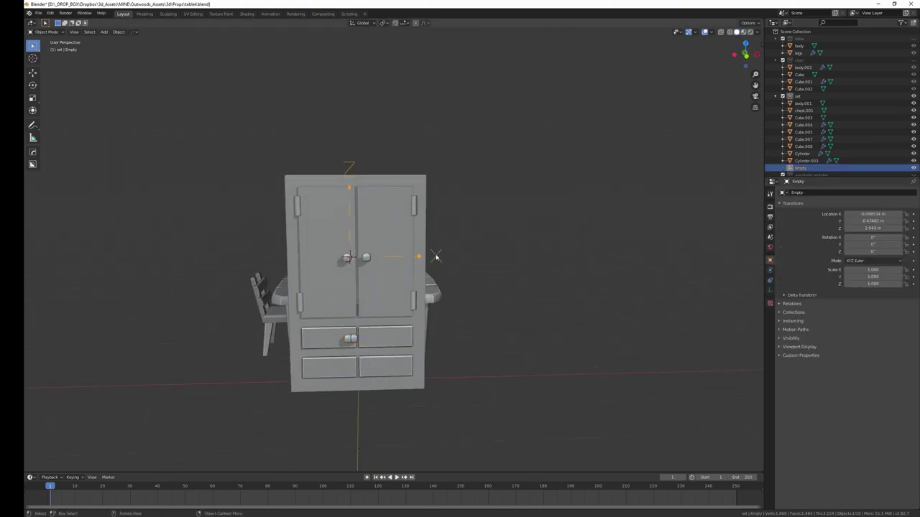
key("n")
type("0")
key("Return")
Shift the drawer knobs along X and return to solid shading
middle_click_drag(441, 323, 431, 338)
left_click(334, 343)
key("g")
key("x")
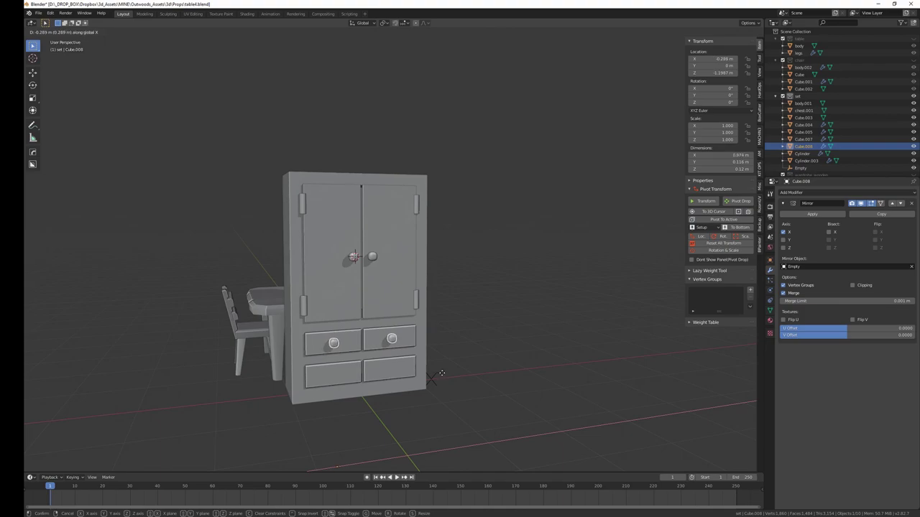
left_click(437, 377)
key("z")
left_click(397, 377)
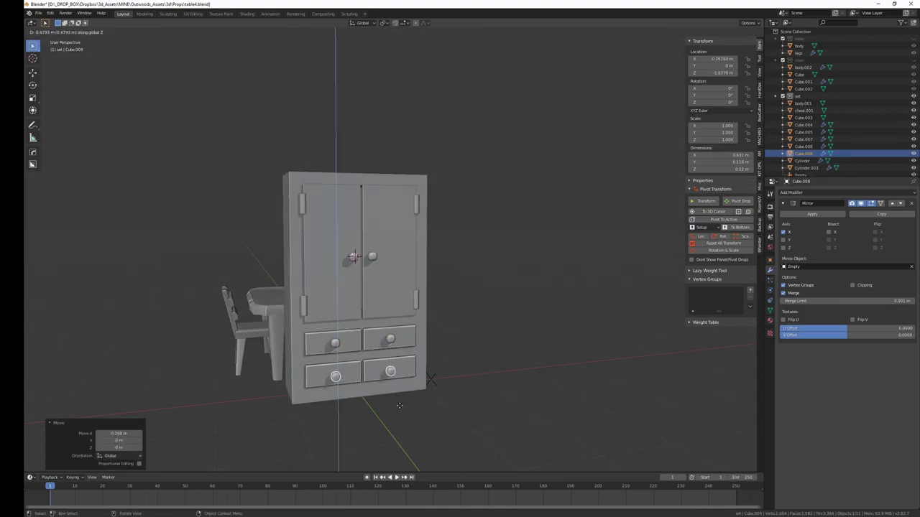
left_click(399, 405)
Reposition both drawer knob copies along X, then select the door knob pair
middle_click_drag(399, 405, 374, 388)
left_click(366, 385, "shift")
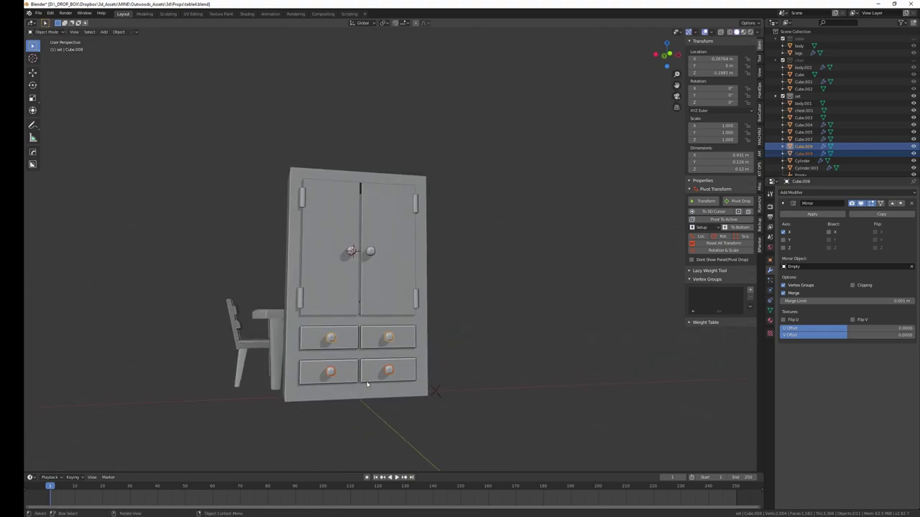
key("x")
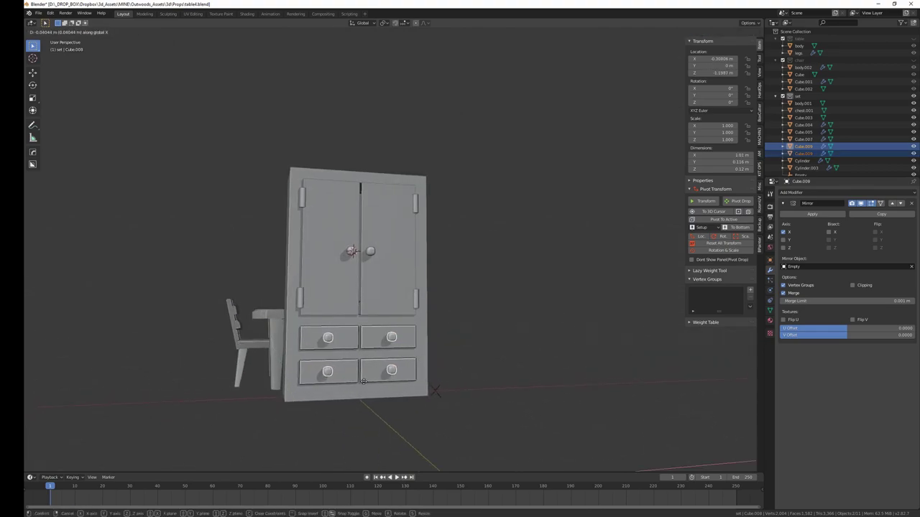
left_click(365, 382)
left_click(356, 252)
scroll(381, 293, "up", 3)
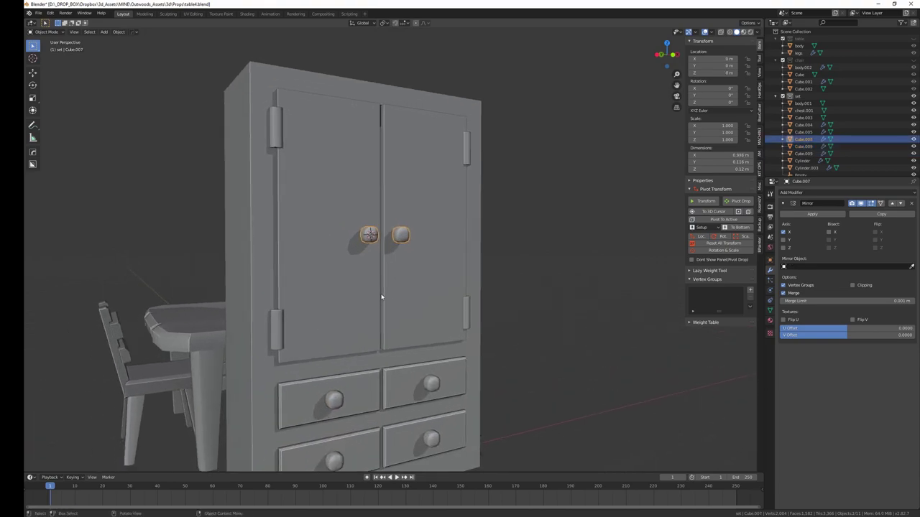
Isolate the knob mesh and add a cube at its centre with the 3D cursor
key("Tab")
mouse_move(377, 296)
middle_mouse_down()
mouse_move(425, 324)
mouse_move(506, 264)
middle_mouse_up()
key("KP_Divide")
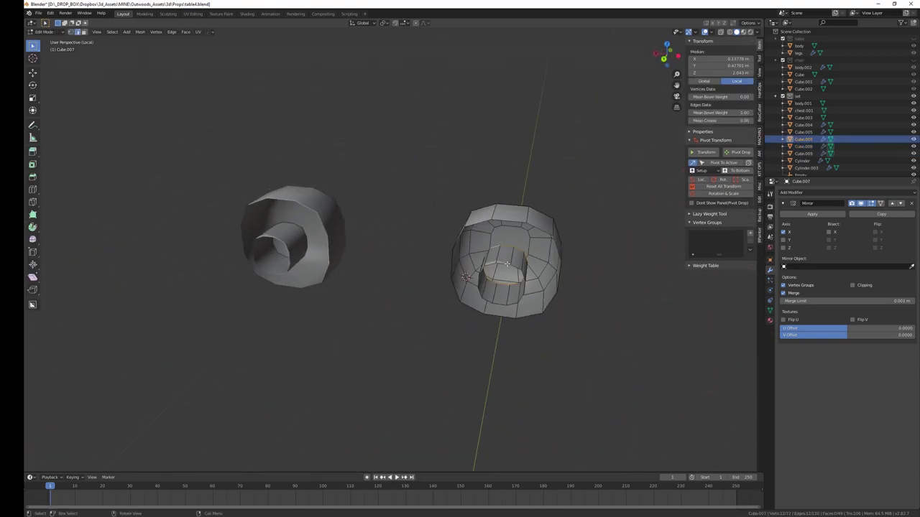
key("shift+s")
middle_click_drag(547, 321, 544, 329)
key("shift+a")
left_click(516, 335)
Shrink the cube, flatten it along Y, and stretch it along Z into a slab
key("s")
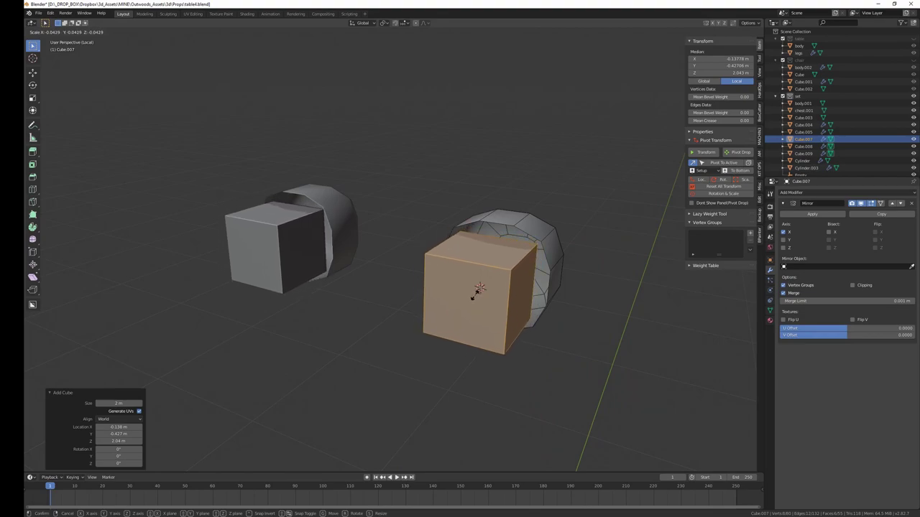
left_click(479, 288)
middle_click_drag(479, 289, 381, 340)
key("s")
key("y")
left_click(398, 332)
key("s")
key("z")
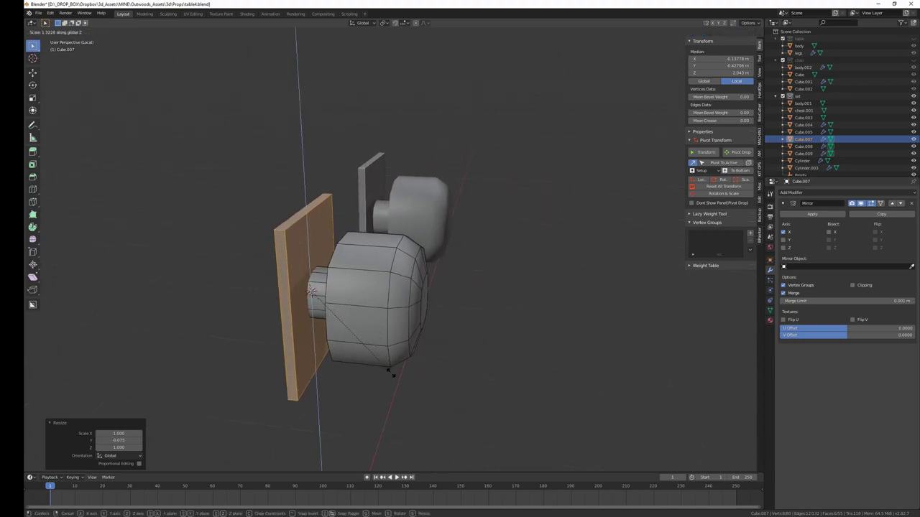
left_click(399, 352)
Set the backplate slab's final height along Z and raise it into place
middle_click_drag(399, 352, 334, 363)
key("s")
key("z")
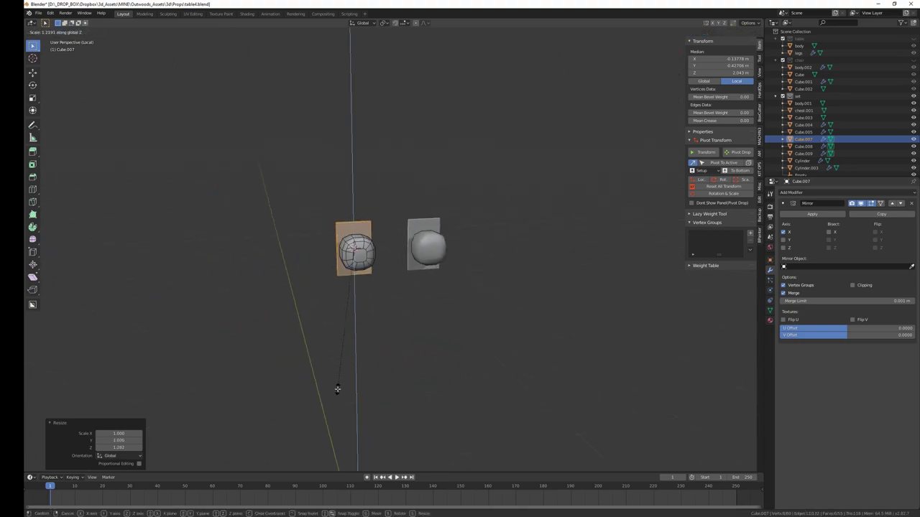
left_click(372, 378)
key("g")
key("z")
left_click(372, 378)
Delete the selected faces and return to the full scene in Object Mode
mouse_move(372, 378)
middle_mouse_down()
mouse_move(427, 380)
mouse_move(447, 333)
middle_mouse_up()
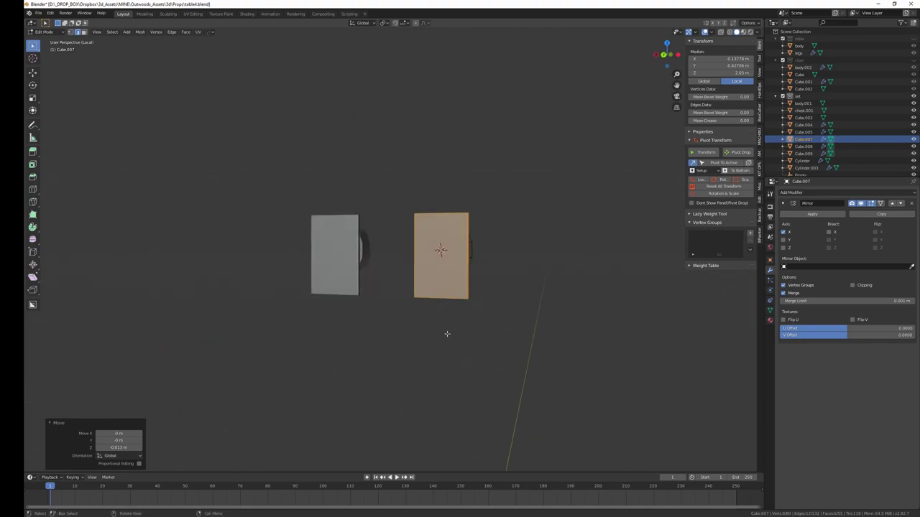
key("x")
left_click(426, 286)
mouse_move(426, 287)
middle_mouse_down()
mouse_move(402, 331)
mouse_move(415, 328)
mouse_move(372, 327)
middle_mouse_up()
key("z")
left_click(426, 326)
key("KP_Divide")
key("Tab")
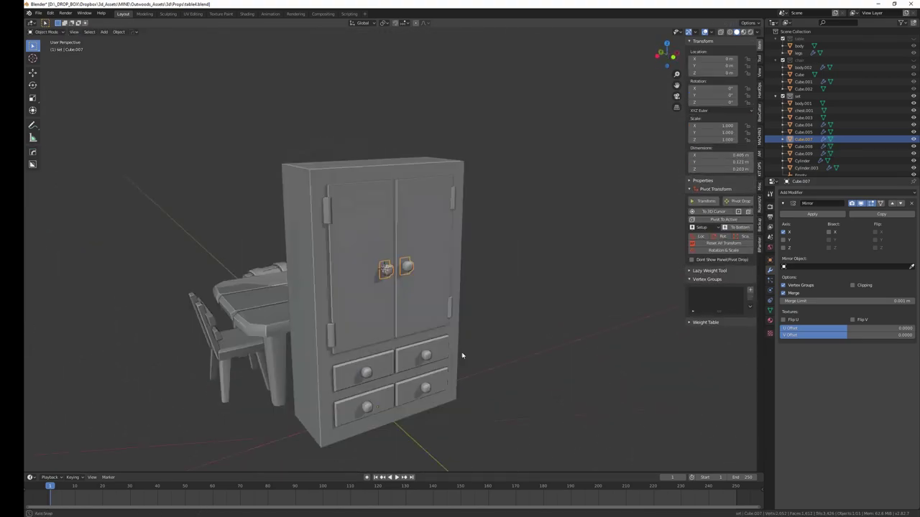
Select both drawer knob copies and shift them along Y to a new depth
scroll(462, 355, "up", 2)
mouse_move(432, 337)
middle_mouse_down()
mouse_move(388, 325)
mouse_move(453, 335)
mouse_move(431, 352)
middle_mouse_up()
left_click(388, 326)
left_click(434, 378, "shift")
key("g")
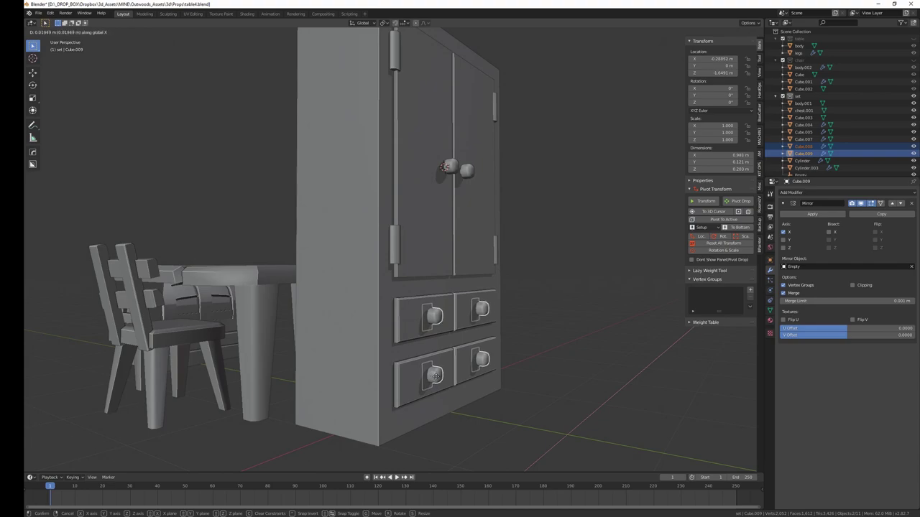
key("y")
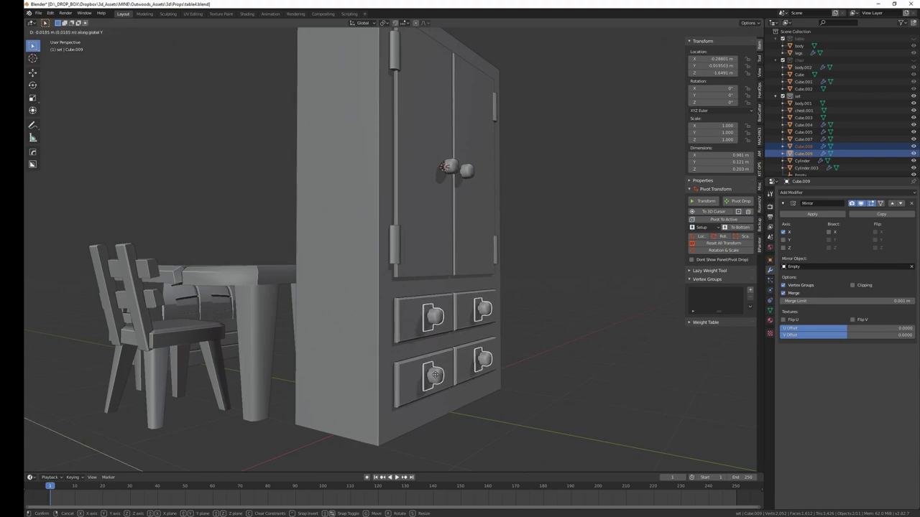
left_click(435, 375)
Move the door knob pair along Y by -0.0087 m
mouse_move(435, 374)
middle_mouse_down()
mouse_move(526, 397)
mouse_move(541, 413)
mouse_move(462, 401)
middle_mouse_up()
key("Tab")
key("Tab")
scroll(483, 406, "down", 4)
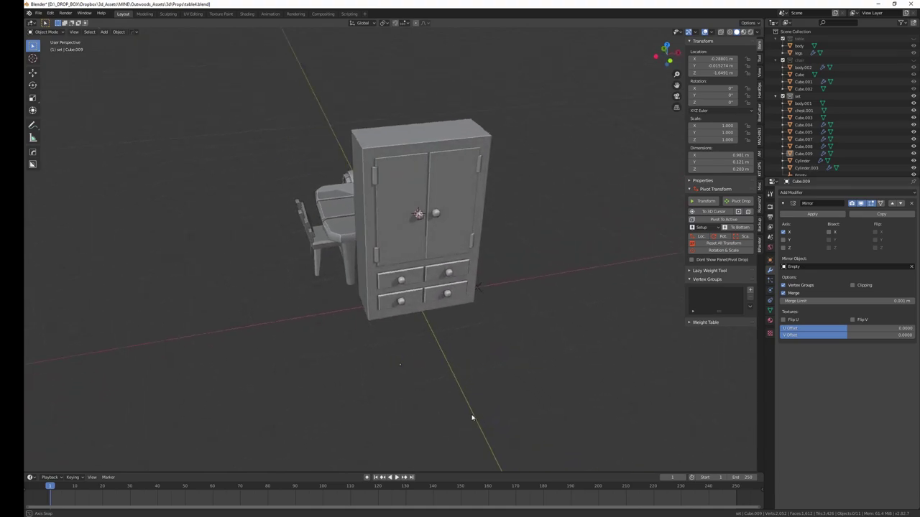
scroll(438, 269, "up", 3)
left_click(446, 202)
middle_click_drag(446, 202, 496, 245)
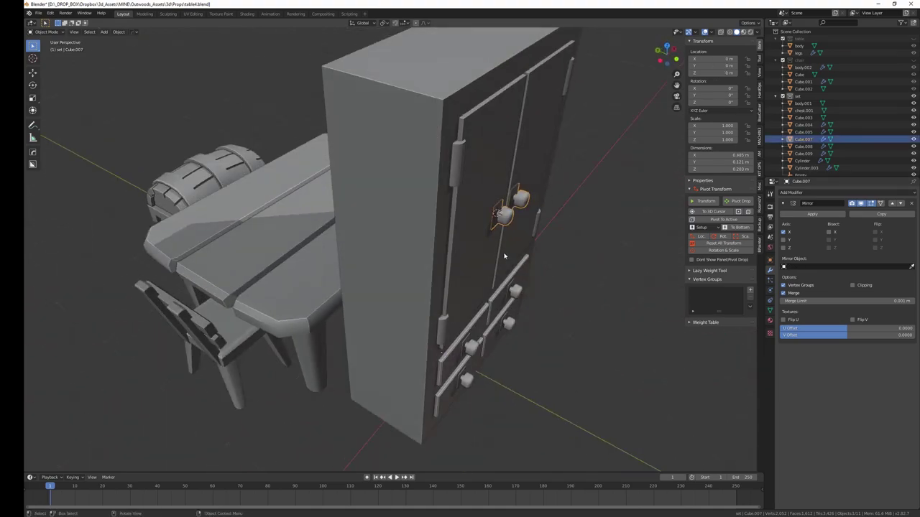
key("g")
key("y")
left_click(503, 253)
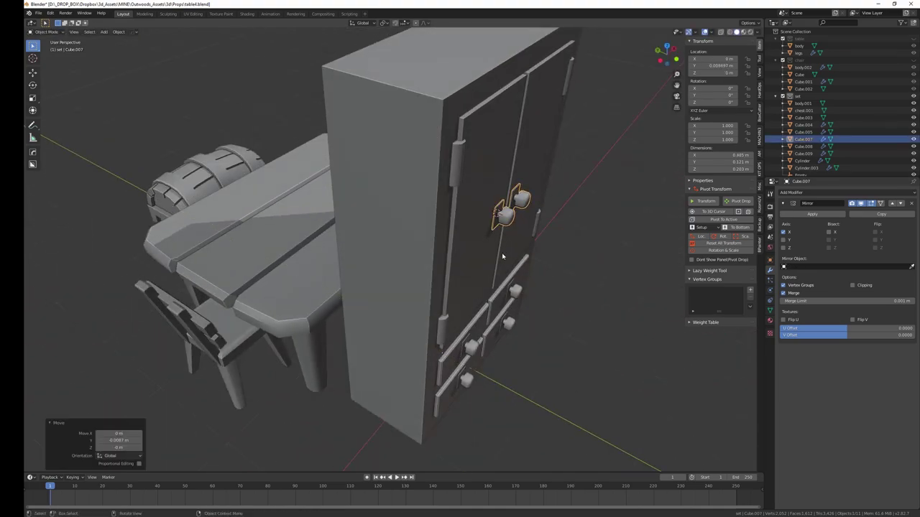
Bevel the knob's selected vertices into rounded corners in Edit Mode
scroll(503, 253, "up", 4)
key("Tab")
mouse_move(460, 216)
middle_mouse_down()
mouse_move(450, 197)
mouse_move(347, 203)
middle_mouse_up()
scroll(450, 197, "up", 2)
left_click(450, 197)
key("ctrl+b")
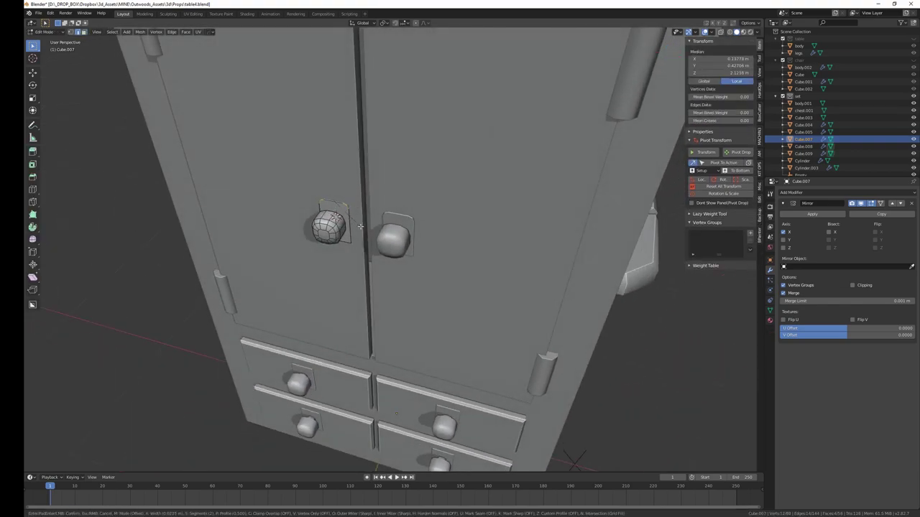
left_click(365, 227)
key("Tab")
Select the wardrobe doors from a front view
mouse_move(365, 227)
middle_mouse_down()
mouse_move(383, 318)
mouse_move(364, 280)
mouse_move(420, 279)
middle_mouse_up()
scroll(404, 274, "down", 4)
scroll(364, 280, "up", 2)
left_click(421, 287)
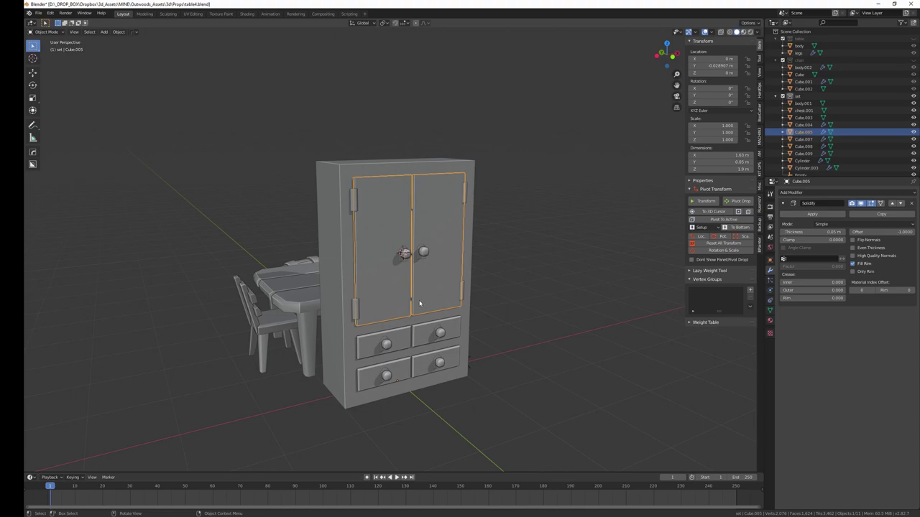
Select the cabinet body's left-side faces from top to bottom in Edit Mode
key("KP_Divide")
mouse_move(422, 304)
middle_mouse_down()
mouse_move(473, 382)
mouse_move(363, 321)
mouse_move(376, 362)
middle_mouse_up()
key("KP_Divide")
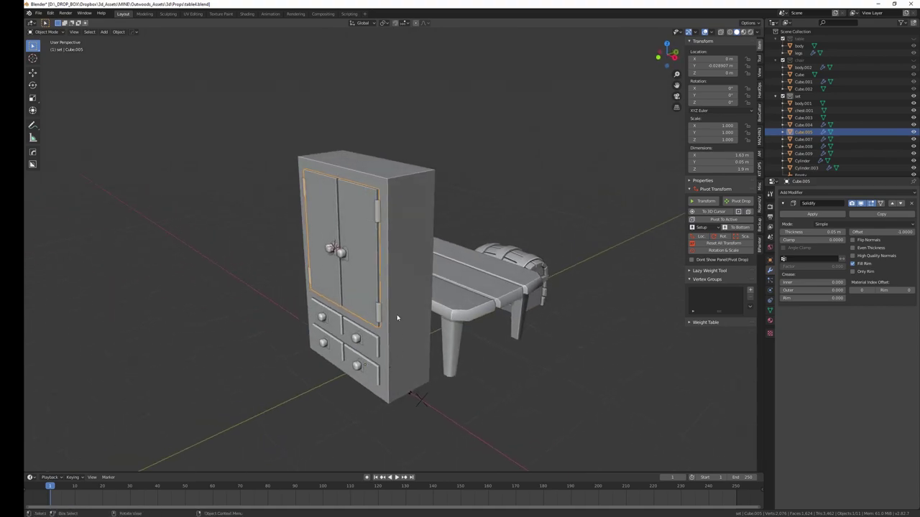
left_click(352, 345)
key("Tab")
middle_click_drag(352, 345, 439, 371)
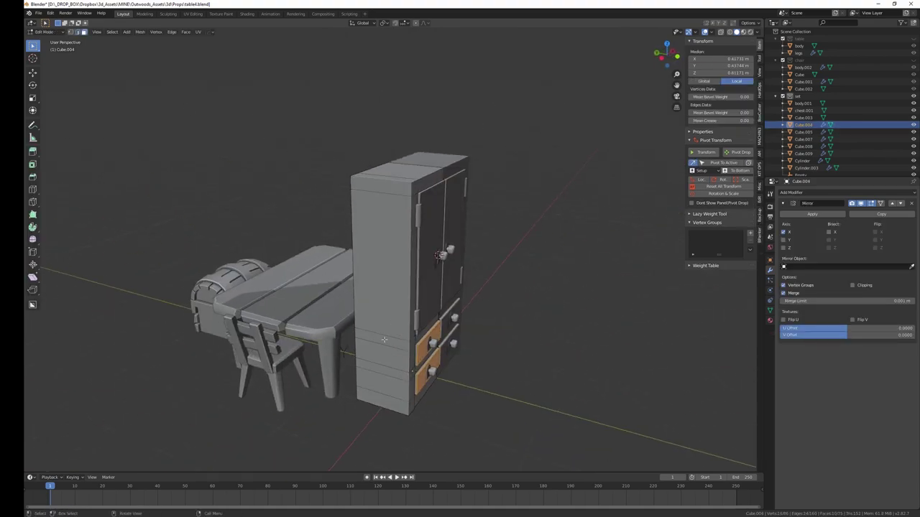
left_click(388, 338)
middle_click_drag(388, 314, 366, 298)
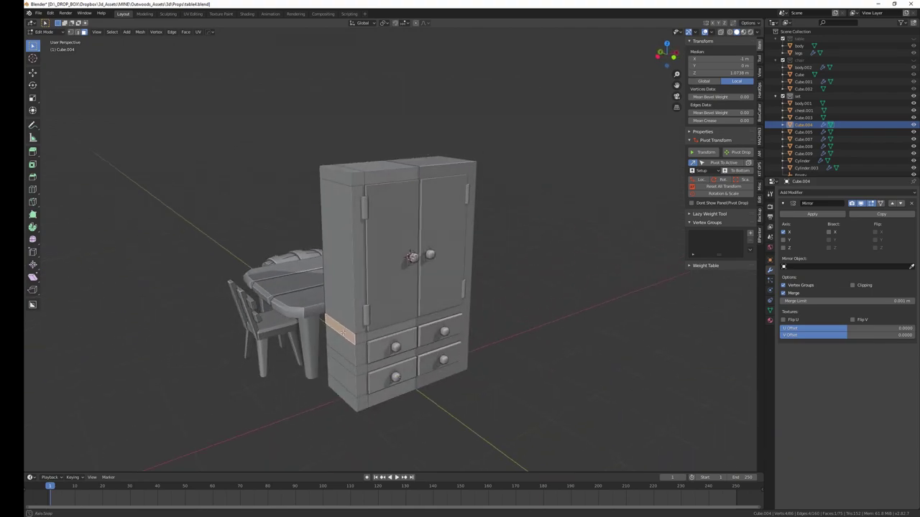
left_click(360, 397, "shift")
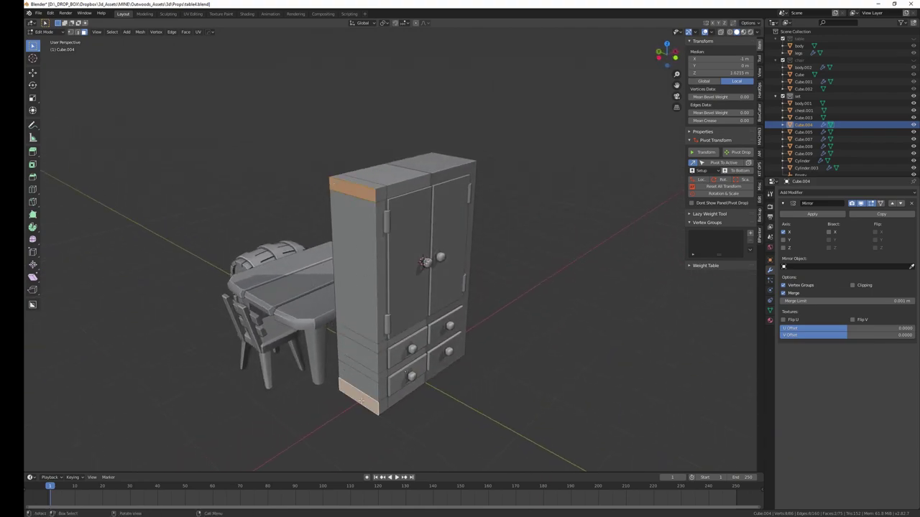
key("ctrl+z")
left_click(358, 400, "ctrl")
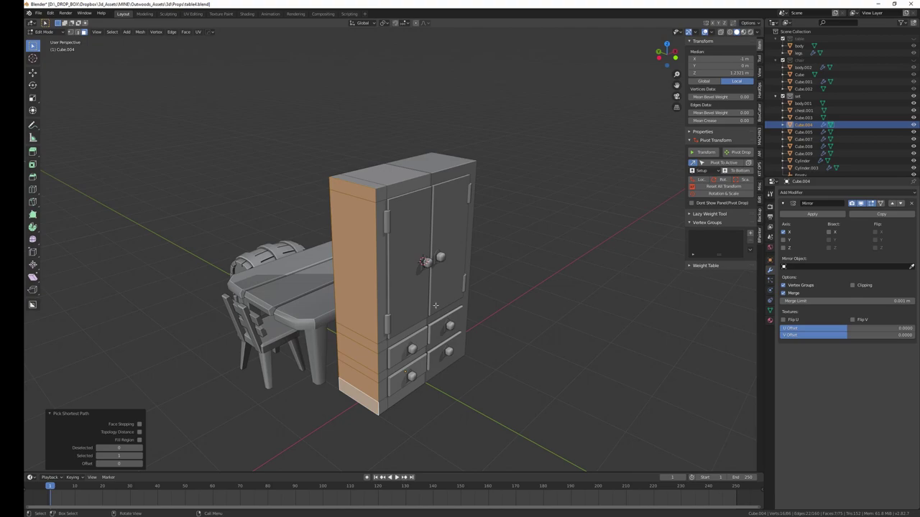
Separate the selected side faces into Cube.018 and start editing it
key("p")
left_click(431, 307)
key("Tab")
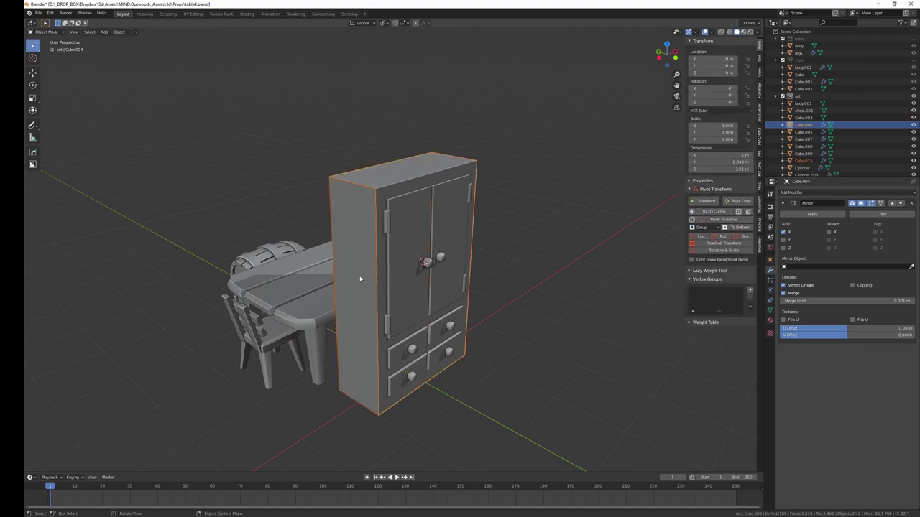
middle_click_drag(410, 354, 391, 345)
key("Tab")
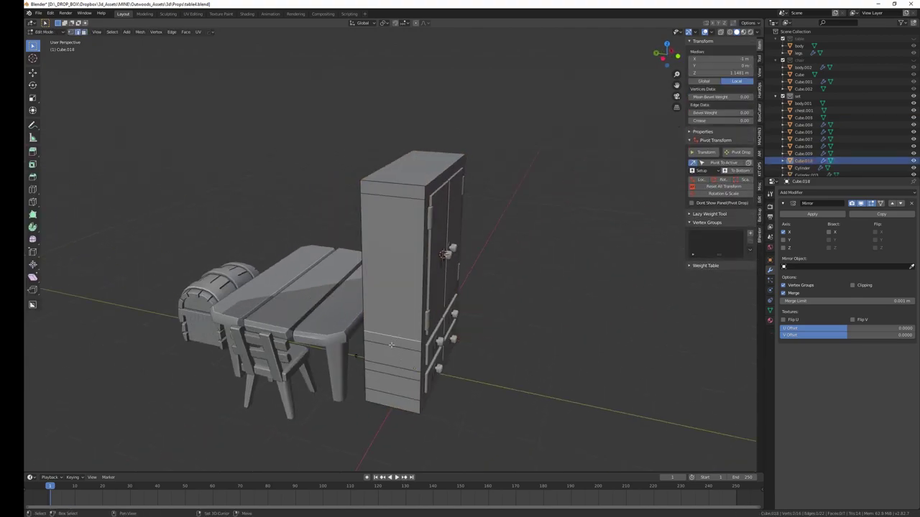
Dissolve the side panel's old loops and add ten evenly spaced horizontal loop cuts
key("x")
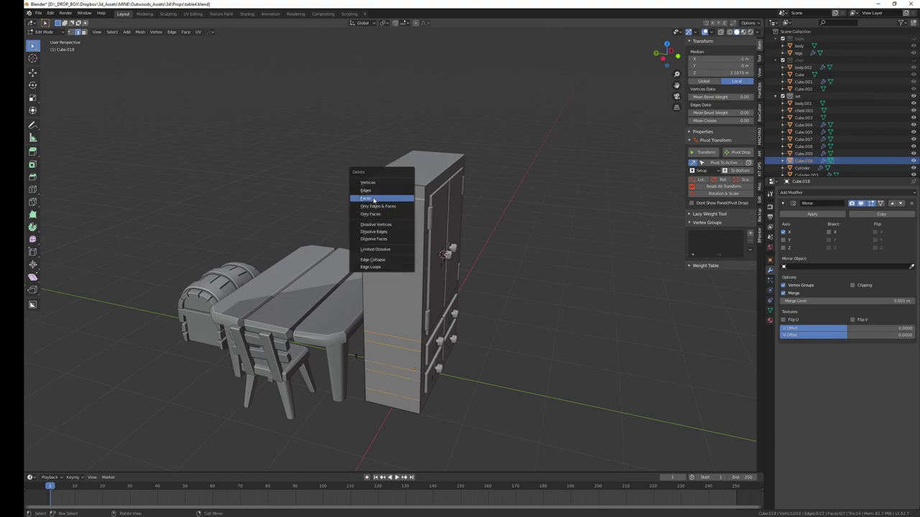
left_click(375, 230)
middle_click_drag(375, 230, 364, 302)
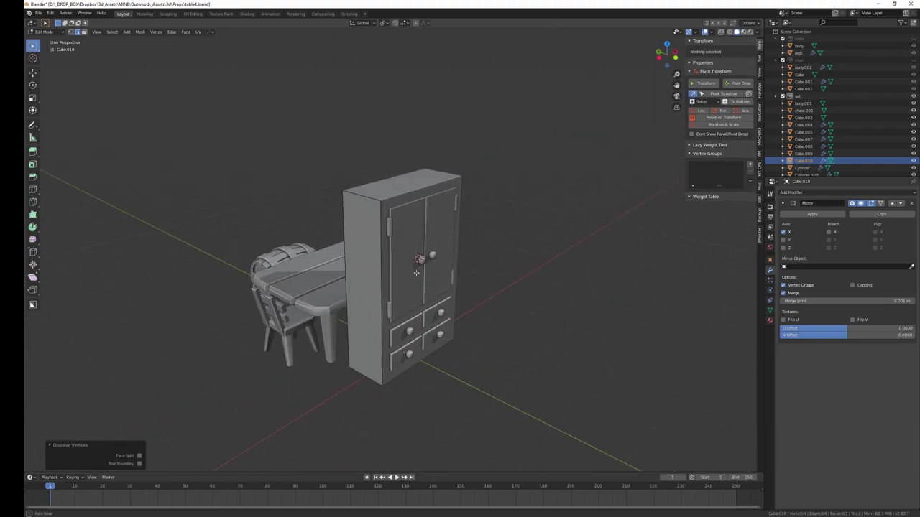
key("Tab")
key("Tab")
key("ctrl+r")
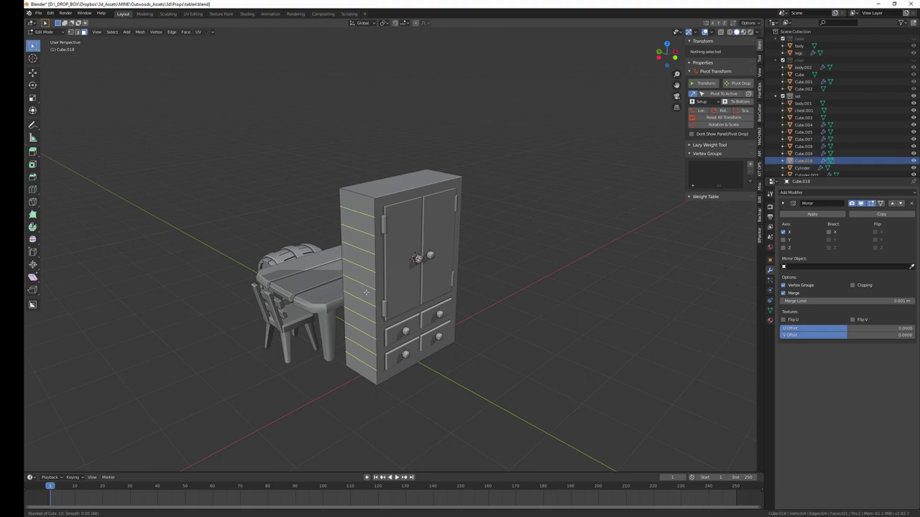
left_click(366, 292)
right_click(365, 295)
Bevel the new cuts and delete the bevel strips to leave gaps between planks
key("ctrl+b")
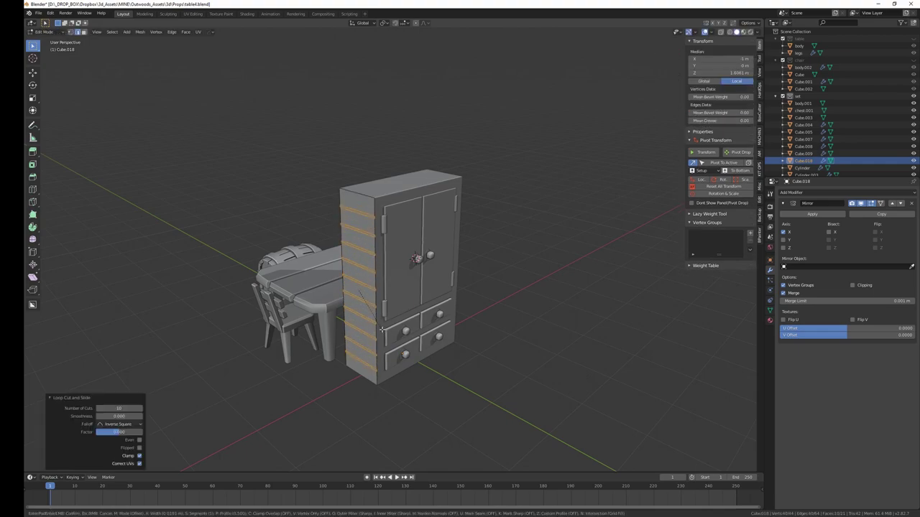
left_click(382, 330)
key("x")
left_click(374, 322)
middle_click_drag(374, 322, 373, 333)
middle_click_drag(481, 310, 525, 309)
left_click(825, 193)
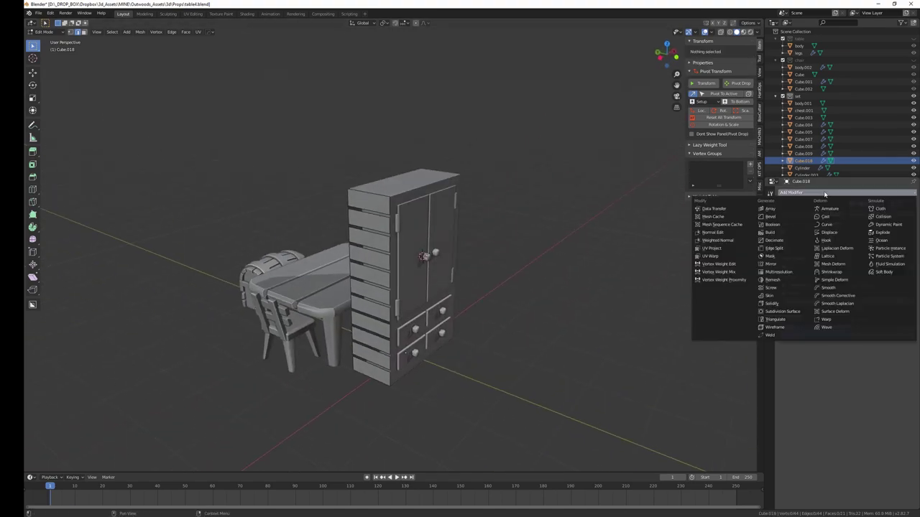
Add a Solidify modifier to the planks with 0.09 m thickness
left_click(788, 306)
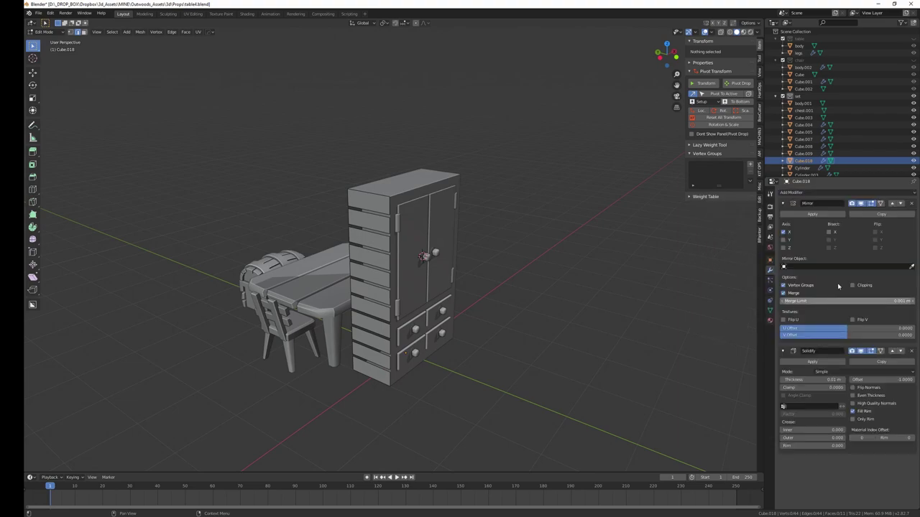
left_click_drag(828, 379, 840, 379)
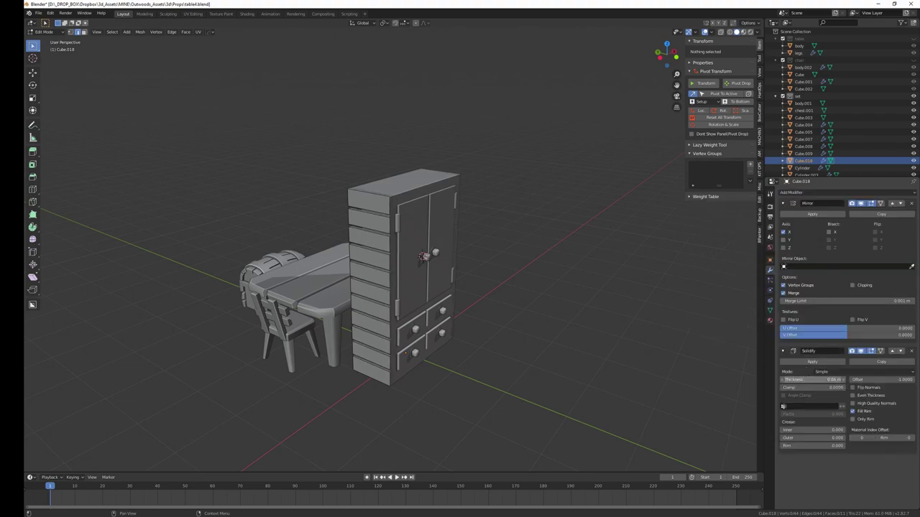
middle_click_drag(431, 302, 402, 295)
Select all the plank faces and stretch them 1.151 times along Y
left_click(388, 294)
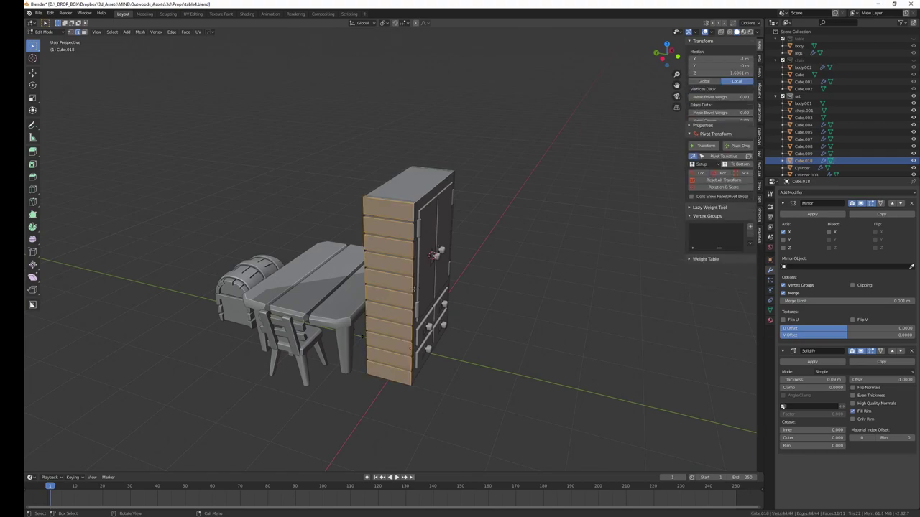
key("s")
key("y")
left_click(430, 295)
middle_click_drag(430, 295, 430, 295)
Shift the planks along X, shrink them slightly in Z, and return to Object Mode
key("g")
key("x")
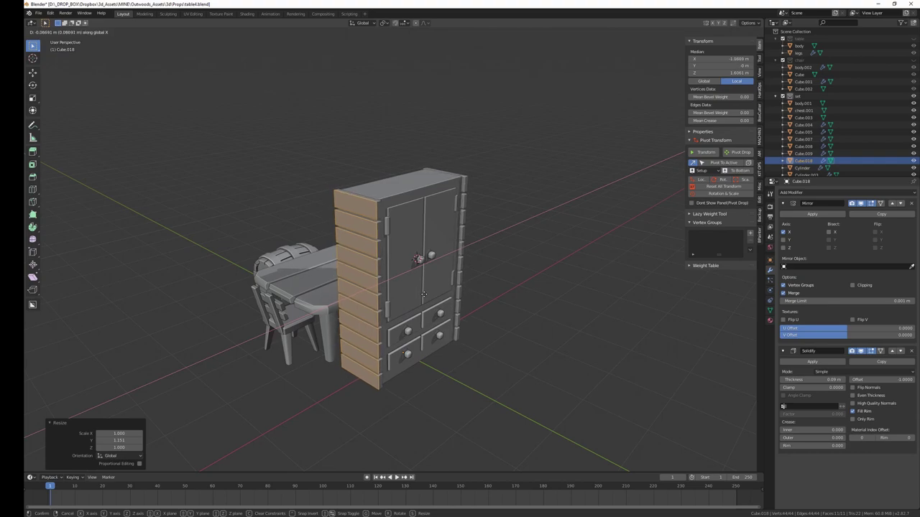
key("z")
left_click(424, 295)
key("s")
key("z")
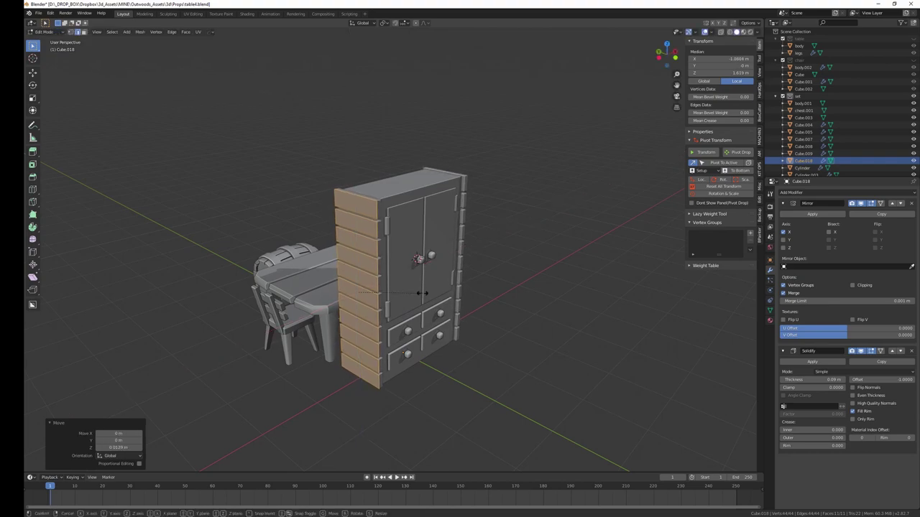
left_click(423, 295)
middle_click_drag(423, 295, 386, 315)
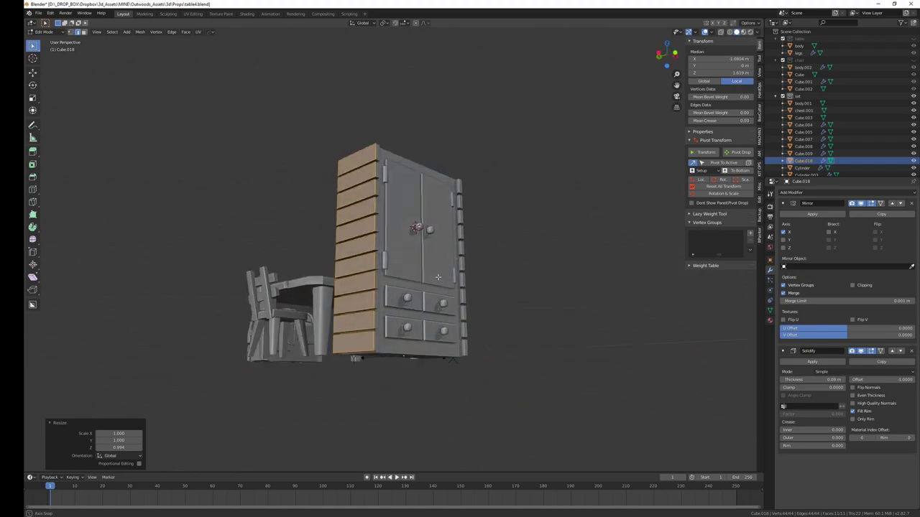
key("Tab")
mouse_move(497, 320)
middle_mouse_down()
mouse_move(407, 342)
mouse_move(488, 333)
middle_mouse_up()
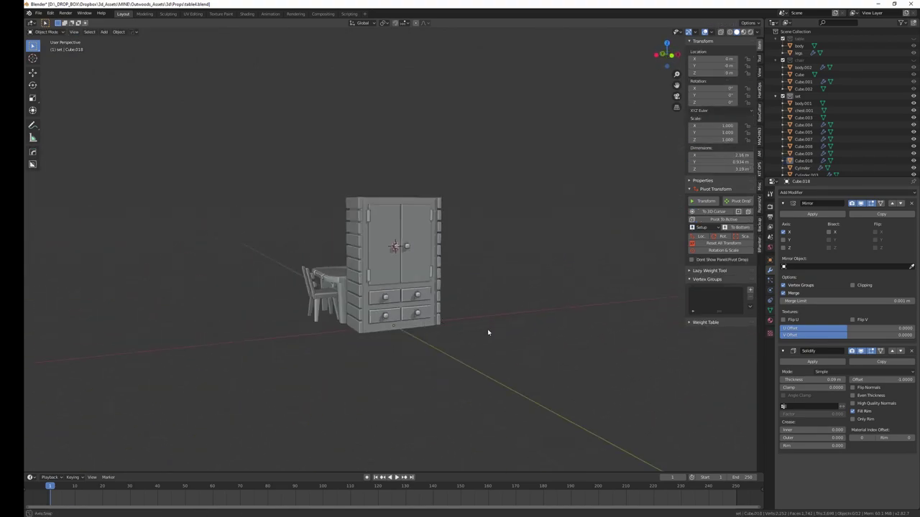
scroll(394, 202, "up", 3)
left_click(395, 202)
middle_click_drag(395, 202, 431, 242)
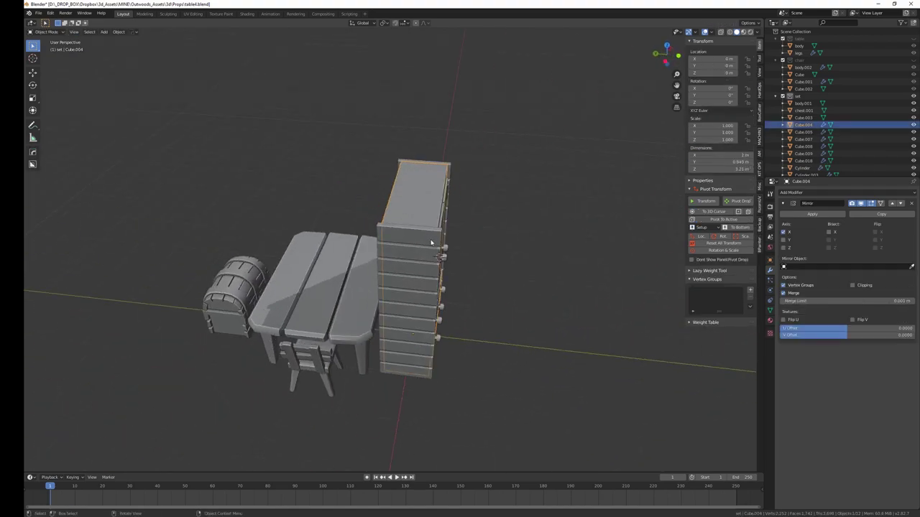
key("KP_Divide")
key("Tab")
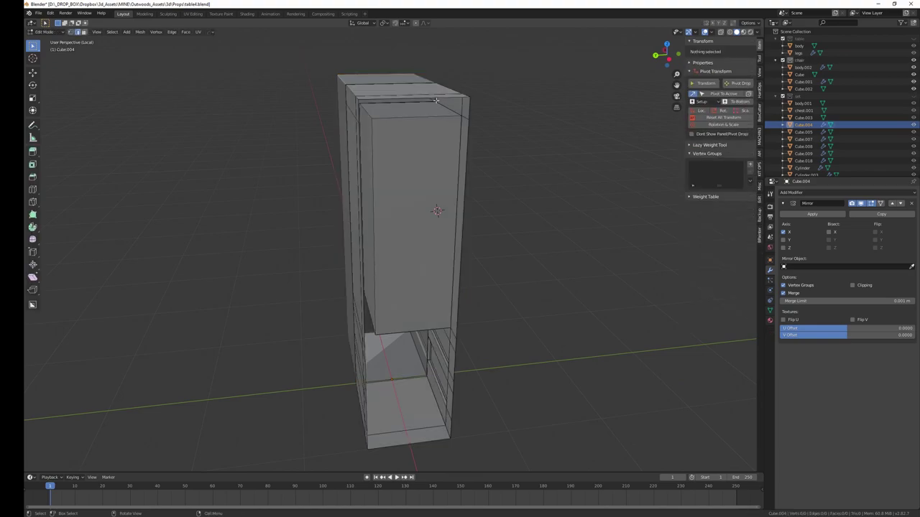
middle_click_drag(458, 111, 482, 120)
key("Tab")
mouse_move(507, 188)
middle_mouse_down()
mouse_move(448, 382)
mouse_move(429, 330)
mouse_move(421, 335)
mouse_move(465, 332)
mouse_move(411, 290)
mouse_move(390, 302)
mouse_move(566, 306)
middle_mouse_up()
key("z")
left_click(396, 328)
key("z")
left_click(475, 333)
key("Tab")
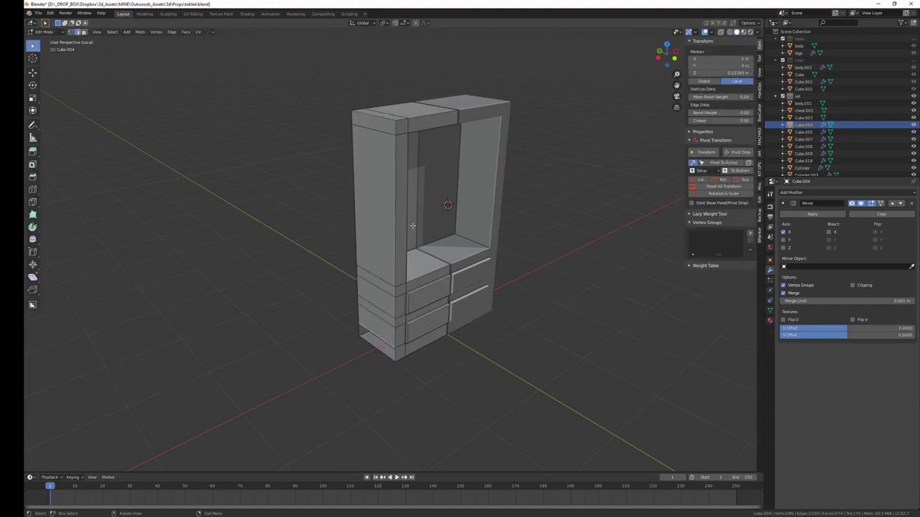
middle_click_drag(412, 226, 404, 279)
key("z")
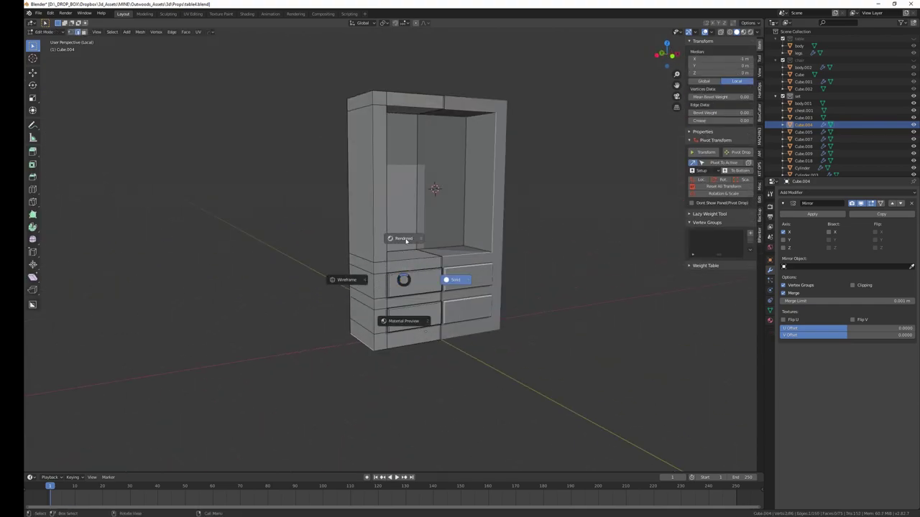
left_click(454, 283)
key("Tab")
key("KP_Divide")
mouse_move(454, 282)
middle_mouse_down()
mouse_move(447, 306)
mouse_move(493, 312)
mouse_move(460, 331)
mouse_move(514, 318)
mouse_move(440, 323)
mouse_move(417, 256)
mouse_move(449, 309)
mouse_move(498, 347)
mouse_move(471, 302)
mouse_move(384, 336)
middle_mouse_up()
left_click(446, 305)
left_click(421, 266)
key("Tab")
key("F3")
key("Return")
scroll(474, 309, "up", 3)
scroll(431, 319, "down", 2)
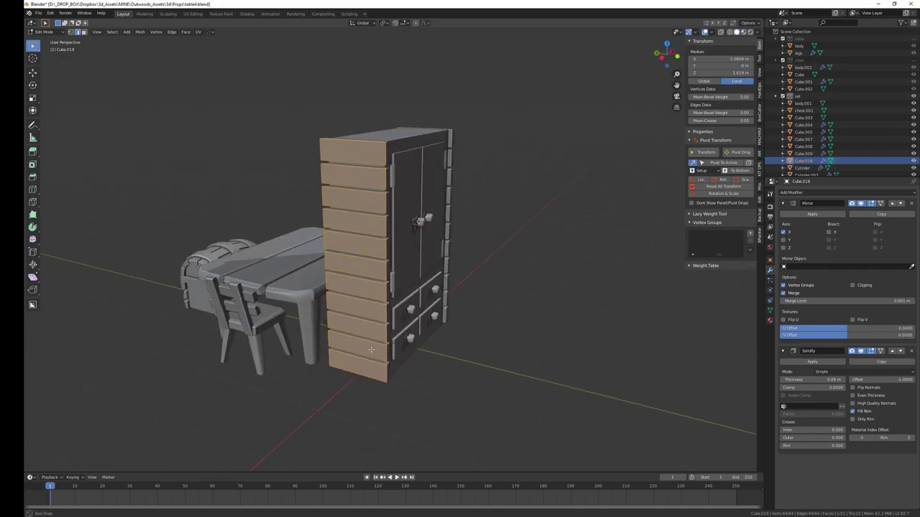
Add a vertical loop cut through the top plank
middle_click_drag(368, 350, 392, 175)
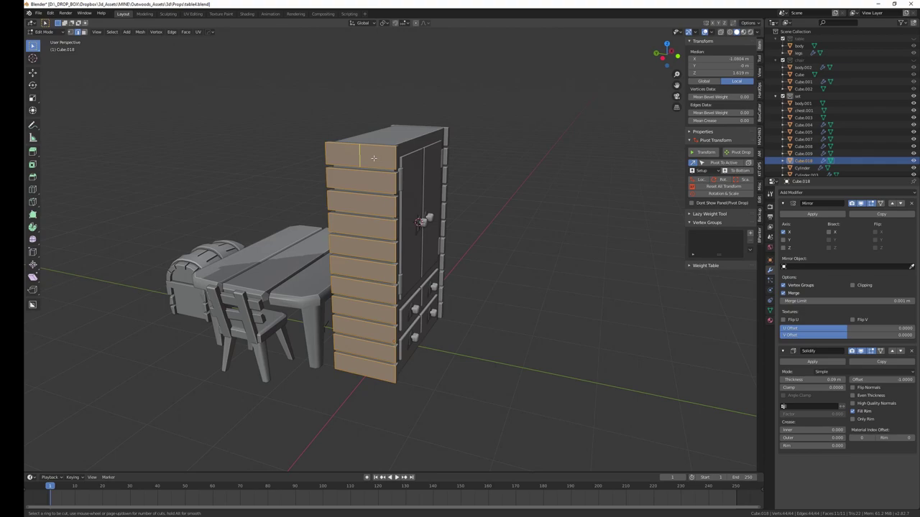
left_click(373, 158)
left_click(381, 179)
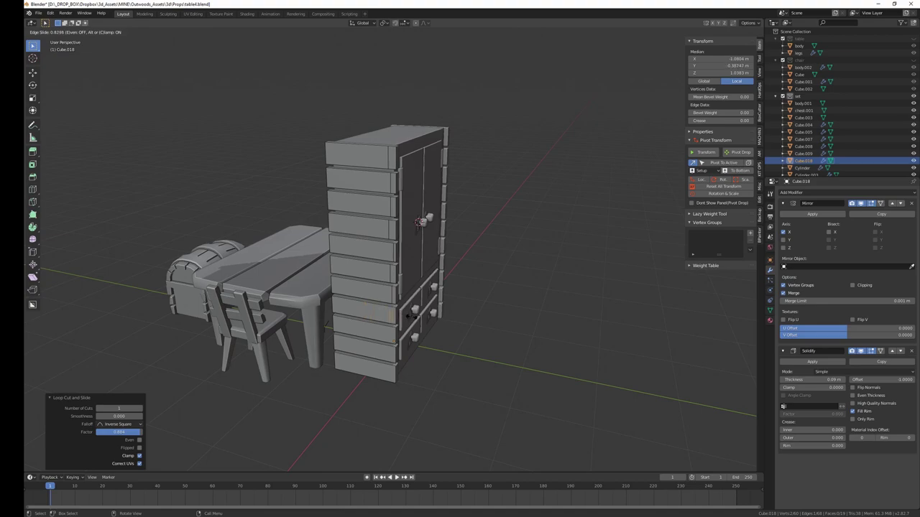
left_click(412, 339)
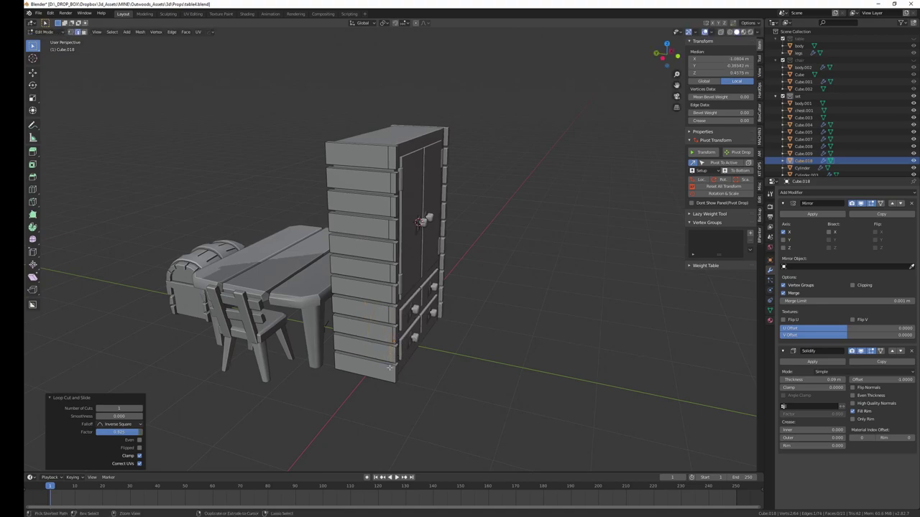
Randomize the slat vertices by 0.02 m and return to Object Mode
key("l")
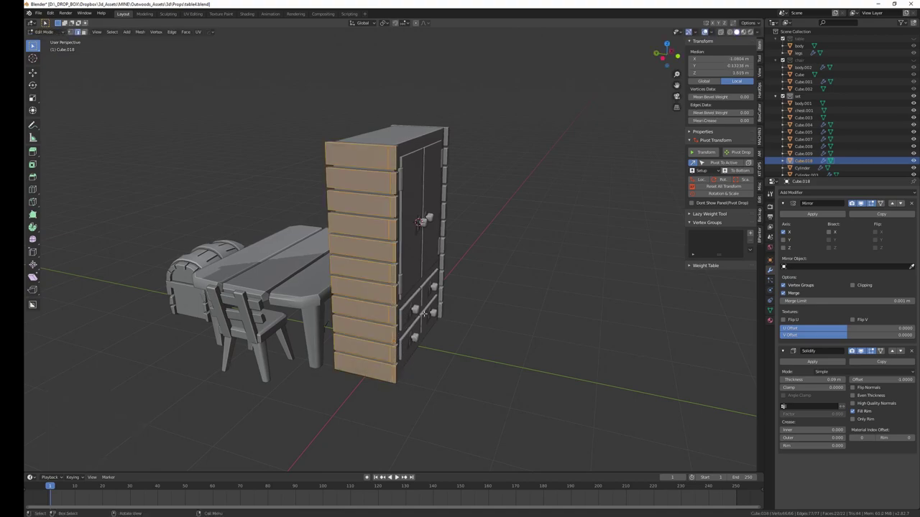
middle_click_drag(393, 302, 414, 319)
key("F3")
type("ra")
key("Escape")
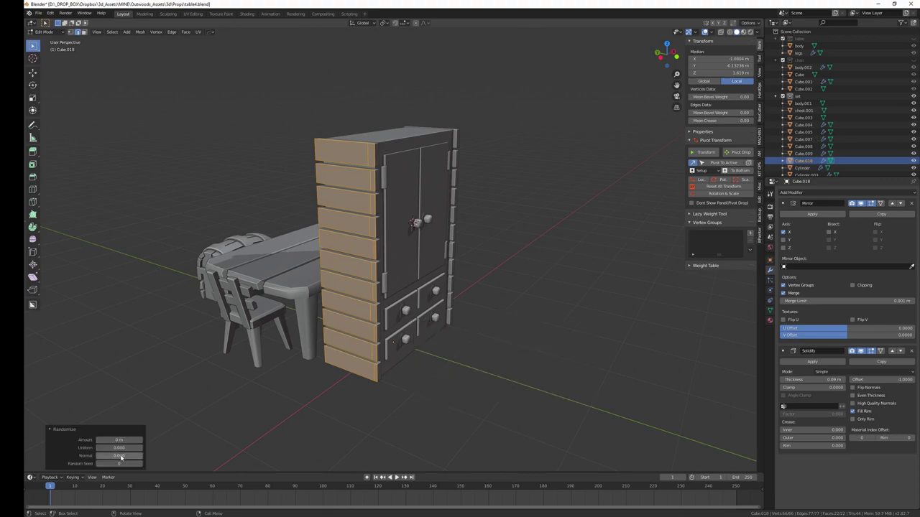
left_click_drag(128, 439, 118, 440)
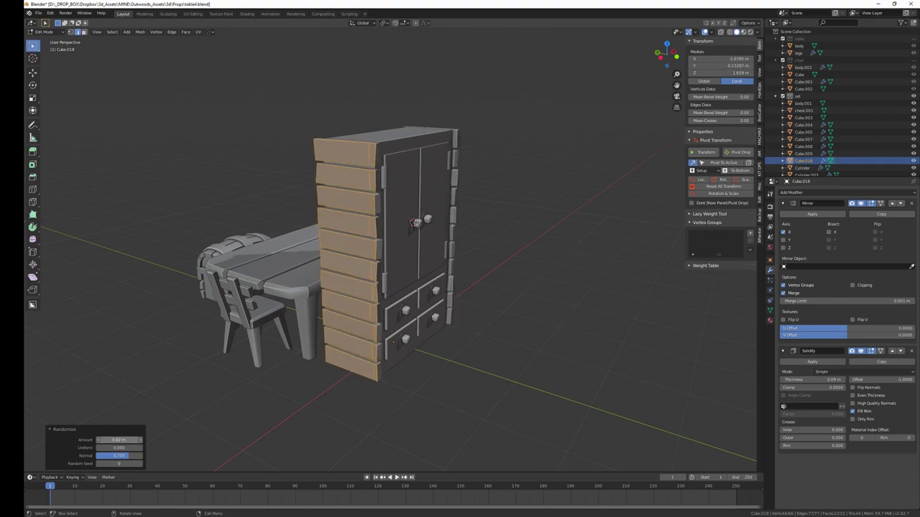
middle_click_drag(374, 403, 401, 399)
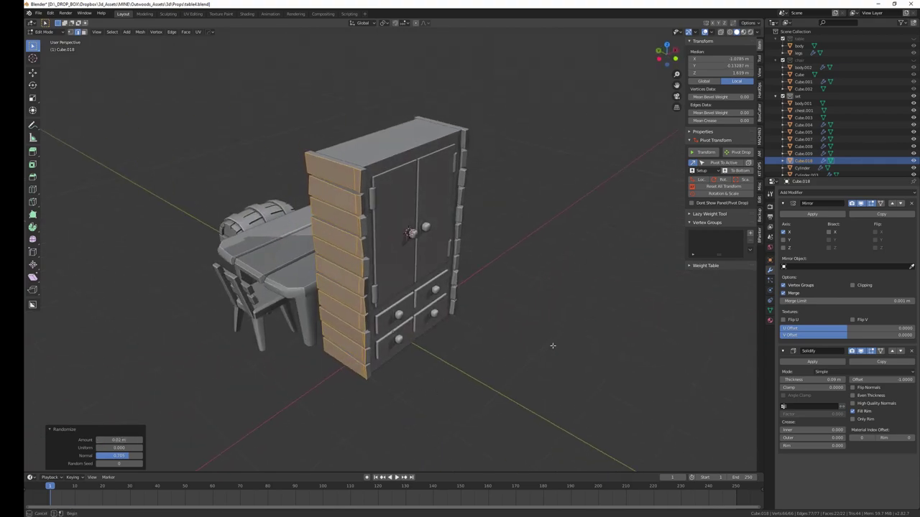
key("Tab")
key("F3")
Shade the slat siding smooth and enable Auto Smooth at 30°
type("shad s")
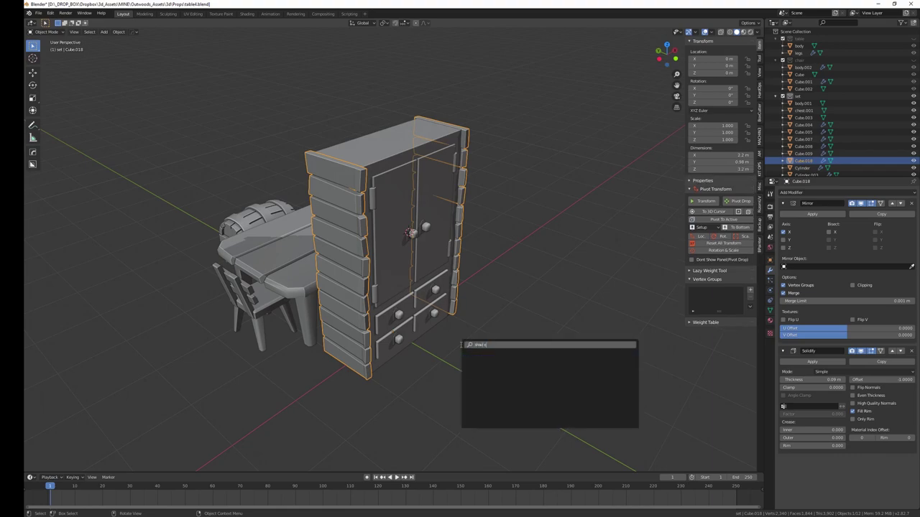
key("Return")
left_click(770, 309)
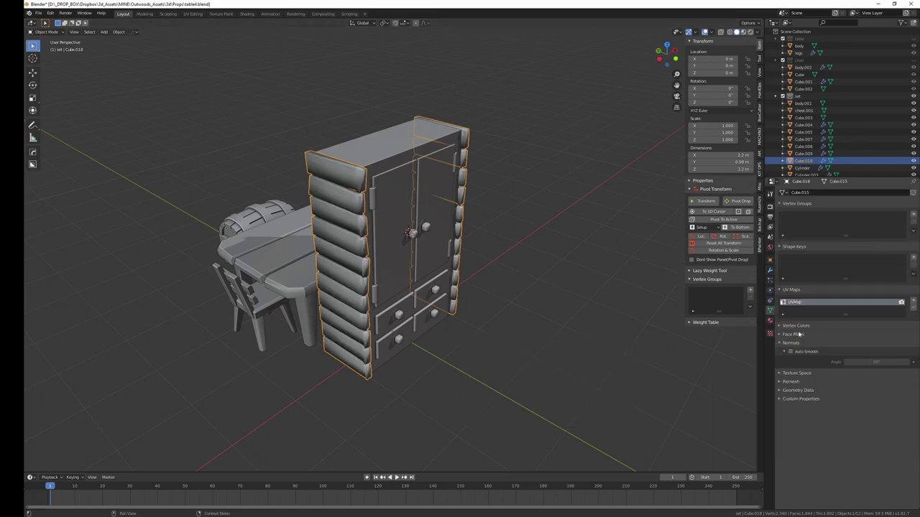
left_click(791, 352)
Isolate the slats in local view and enter Edit Mode
middle_click_drag(460, 356, 434, 349)
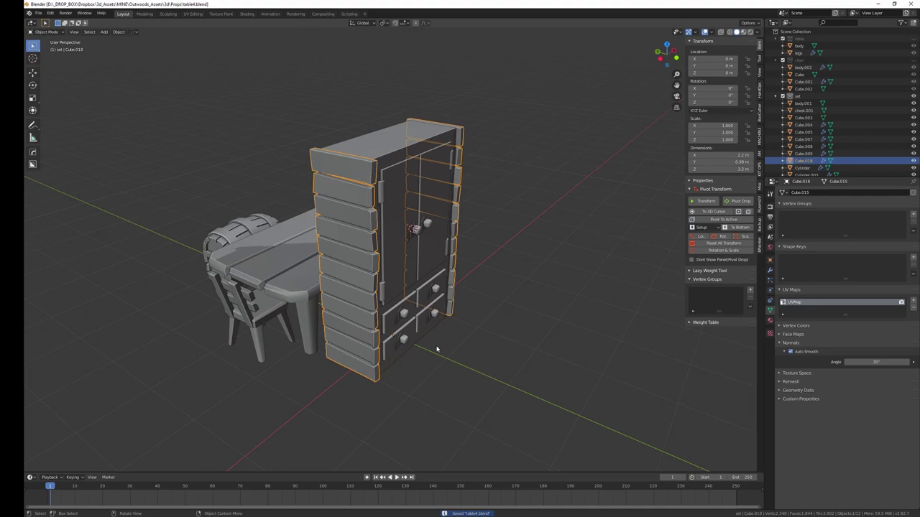
mouse_move(437, 349)
middle_mouse_down()
mouse_move(446, 354)
mouse_move(351, 196)
mouse_move(328, 208)
mouse_move(427, 247)
mouse_move(411, 240)
mouse_move(372, 256)
mouse_move(404, 269)
mouse_move(432, 257)
middle_mouse_up()
key("KP_Divide")
key("Tab")
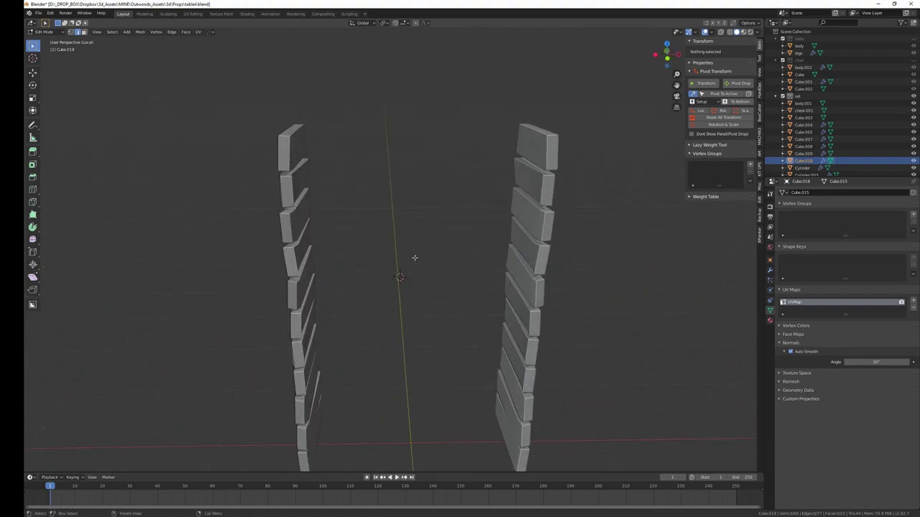
Return to the full scene and start editing the cabinet body Cube.004
key("Tab")
key("KP_Divide")
mouse_move(416, 237)
middle_mouse_down()
mouse_move(400, 252)
mouse_move(425, 151)
mouse_move(435, 195)
mouse_move(484, 231)
mouse_move(429, 295)
middle_mouse_up()
left_click(407, 250)
left_click(426, 151)
key("Tab")
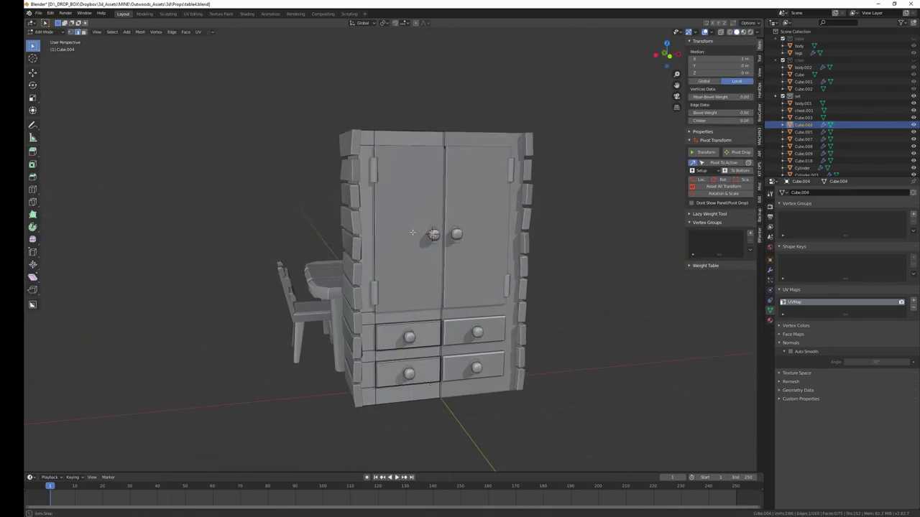
Delete the cabinet's side panel faces hidden behind the slats
mouse_move(429, 294)
middle_mouse_down()
mouse_move(366, 338)
mouse_move(377, 335)
mouse_move(376, 318)
middle_mouse_up()
key("alt+a")
left_click(381, 360)
mouse_move(381, 359)
middle_mouse_down()
mouse_move(409, 380)
mouse_move(393, 342)
mouse_move(381, 351)
middle_mouse_up()
key("x")
left_click(405, 384)
Delete Cube.004's left side panel faces in local view, then show the full scene
left_click(395, 345)
left_click(393, 342)
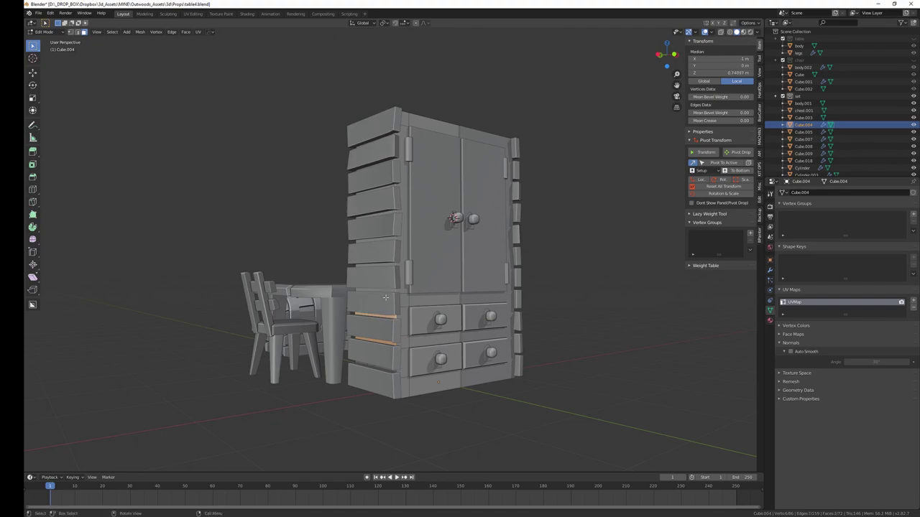
key("KP_Divide")
mouse_move(337, 288)
middle_mouse_down()
mouse_move(412, 238)
mouse_move(424, 180)
mouse_move(394, 165)
middle_mouse_up()
left_click(351, 281)
key("x")
left_click(351, 281)
key("KP_Divide")
On Cube.018, nudge a top board edge vertically, raising it 0.0201 m then lowering to -0.0129 m
left_click(431, 164)
left_click(399, 118)
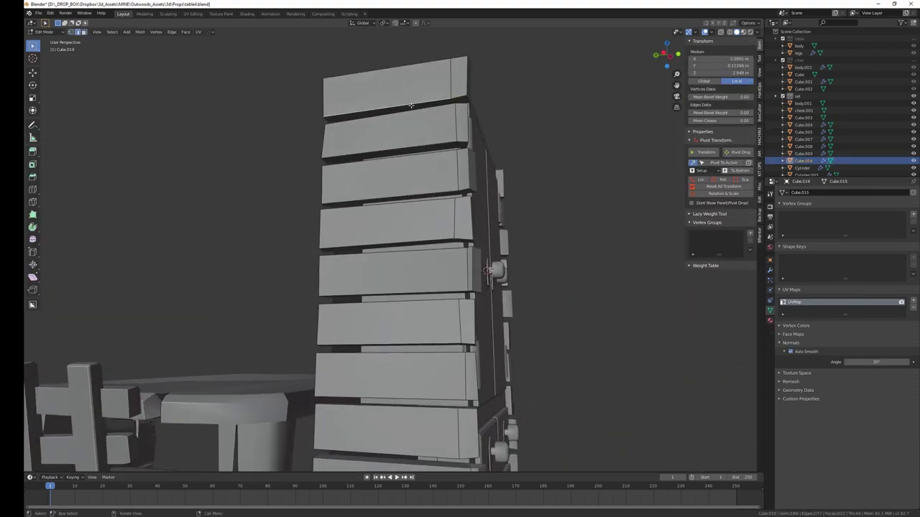
left_click(413, 134)
middle_click_drag(412, 134, 416, 152)
key("g")
key("z")
left_click(409, 173)
key("g")
key("z")
left_click(407, 206)
key("g")
key("z")
left_click(405, 213)
Raise the fourth board's bottom edge 0.0126 m and lower another edge 0.005 m
left_click(406, 251)
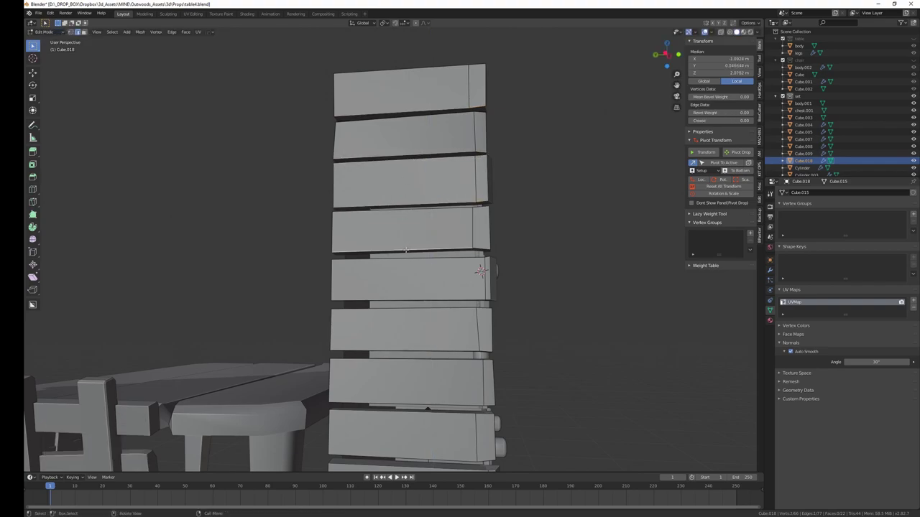
left_click(404, 254)
middle_click_drag(405, 254, 397, 244)
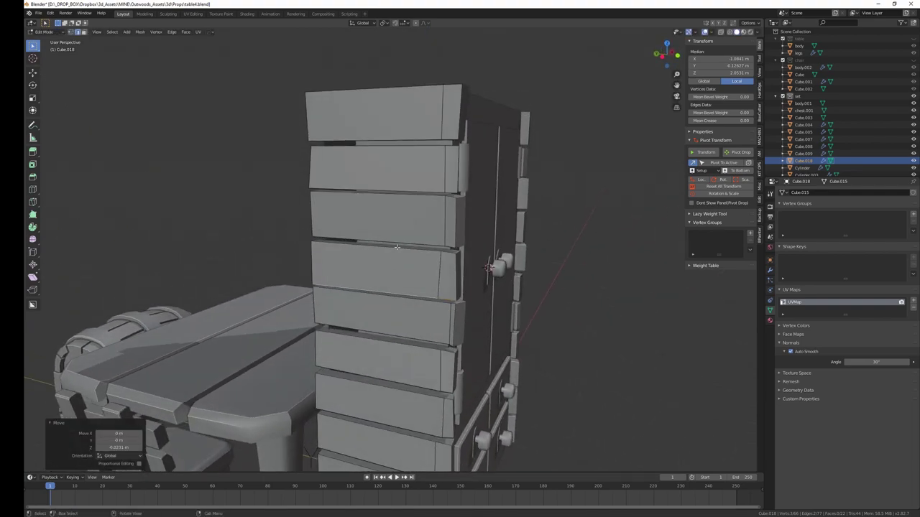
key("g")
key("z")
left_click(397, 245)
middle_click_drag(398, 245, 378, 189)
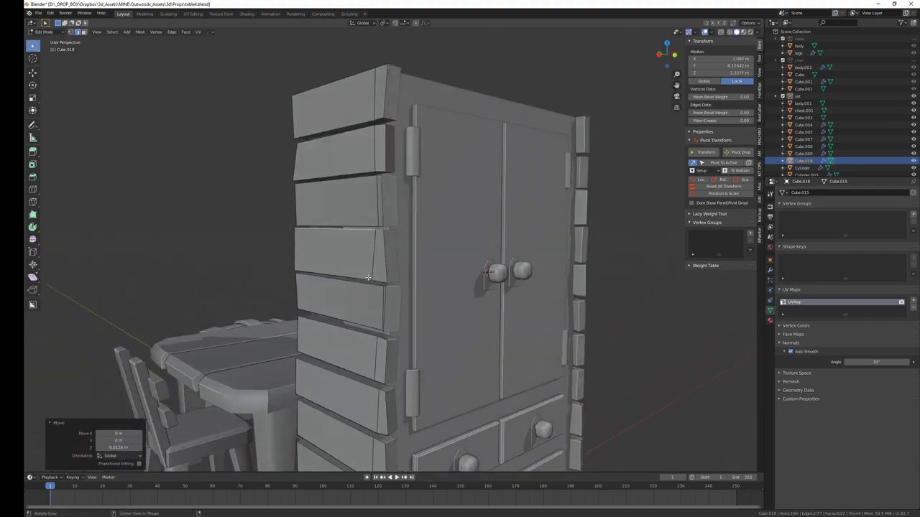
key("g")
key("z")
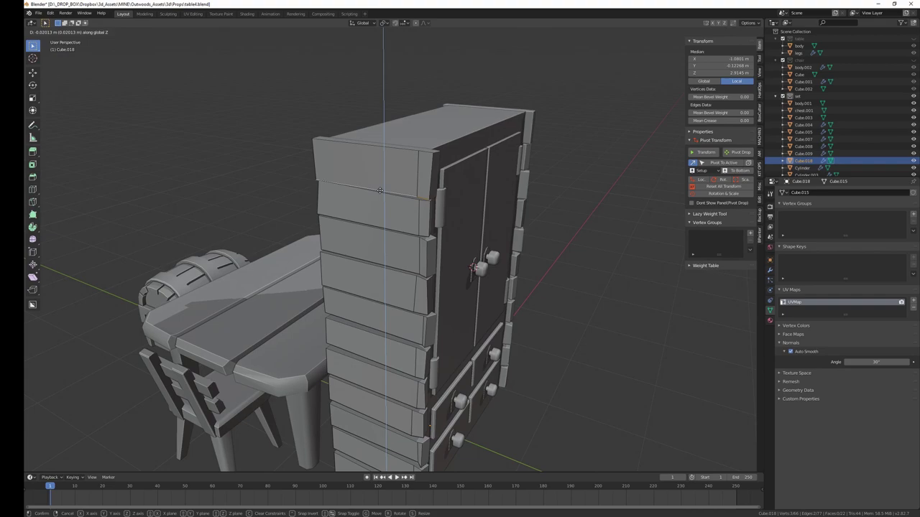
left_click(379, 189)
Nudge the next board edge slightly along Z twice from a side view
middle_click_drag(379, 189, 418, 255)
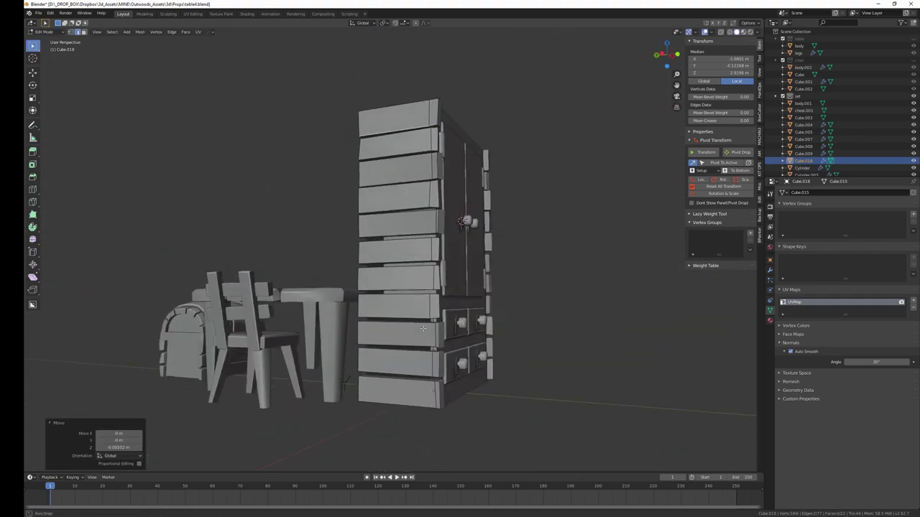
key("g")
key("z")
left_click(417, 264)
key("g")
key("z")
left_click(418, 281)
Nudge the seam near the bottom board vertically and return to object mode
left_click(413, 309, "alt")
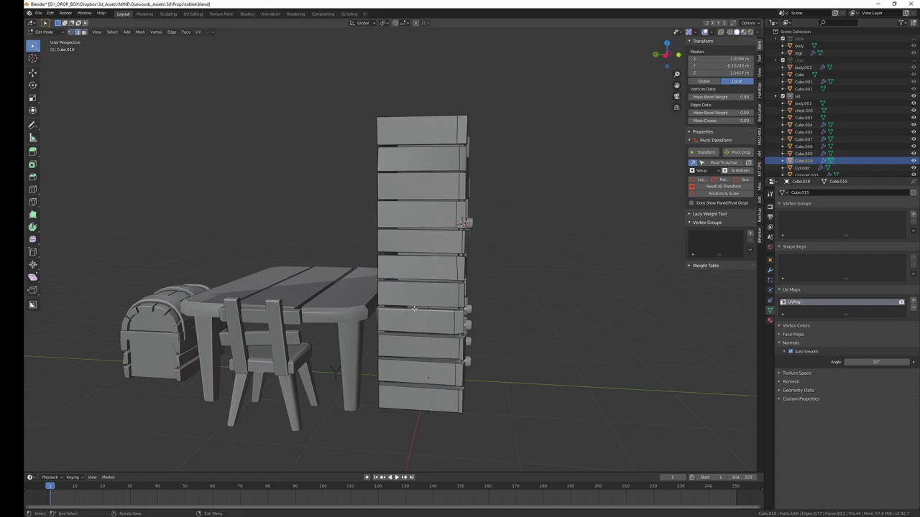
left_click(414, 332)
left_click(411, 357, "alt")
key("g")
key("z")
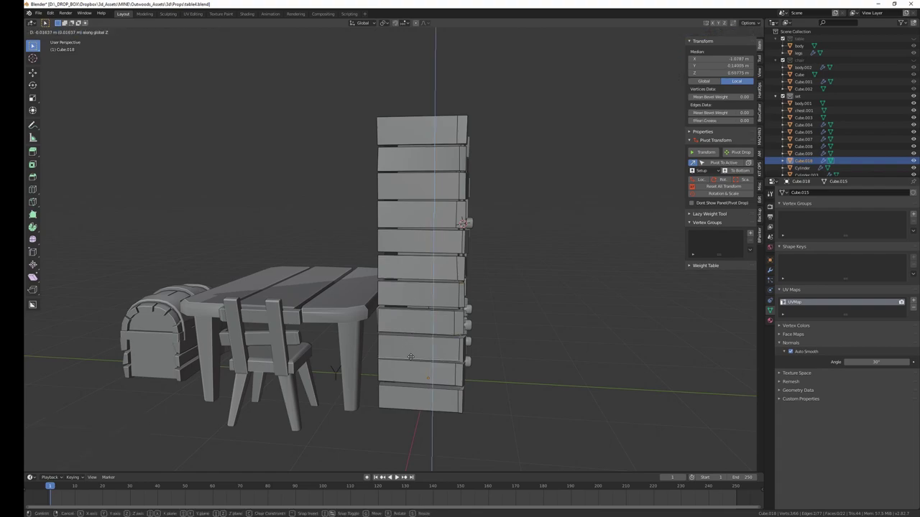
left_click(410, 354)
mouse_move(410, 355)
middle_mouse_down()
mouse_move(536, 353)
mouse_move(561, 365)
mouse_move(515, 319)
mouse_move(390, 283)
mouse_move(412, 245)
middle_mouse_up()
key("Tab")
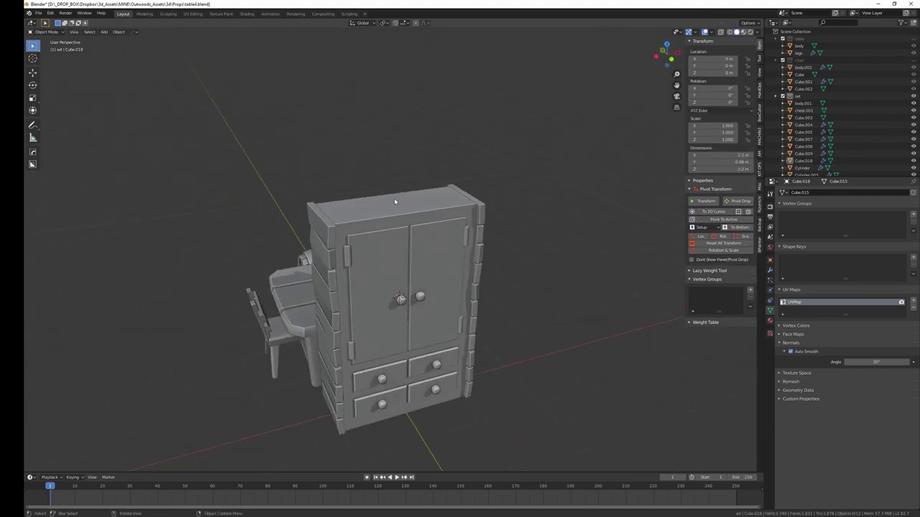
Separate the cabinet top faces from Cube.004 into their own object
left_click(412, 245)
key("Tab")
middle_click_drag(409, 251, 397, 219)
left_click(321, 227, "ctrl")
middle_click_drag(321, 227, 368, 255)
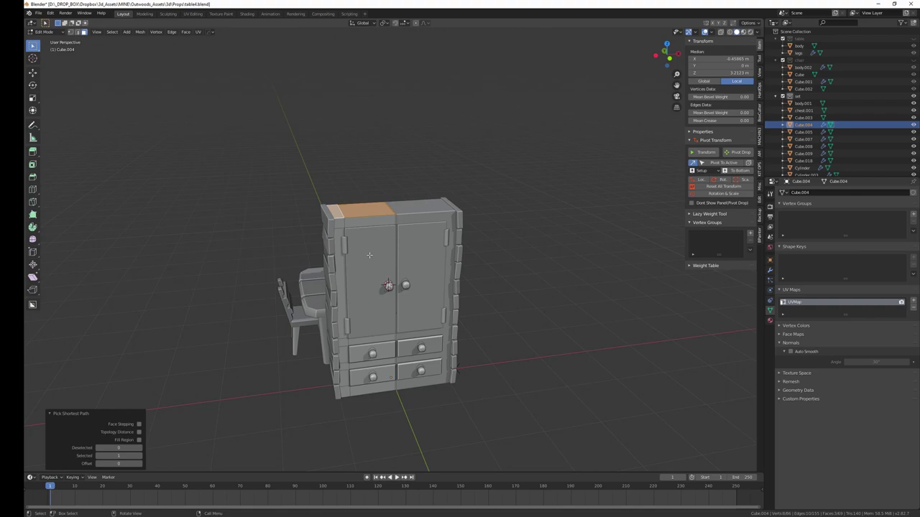
left_click(370, 255)
key("Tab")
Raise the separated top Cube.025 by 0.126 m
left_click(381, 205)
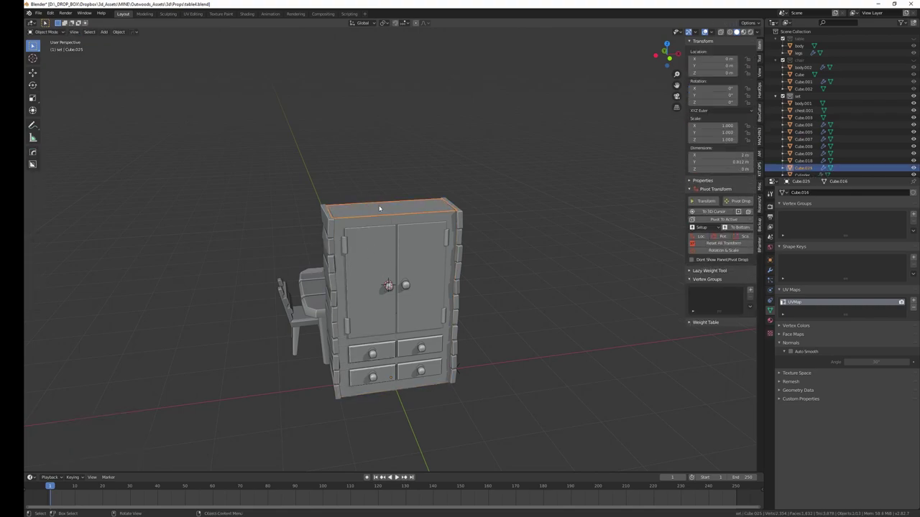
middle_click_drag(380, 204, 476, 301)
key("g")
key("z")
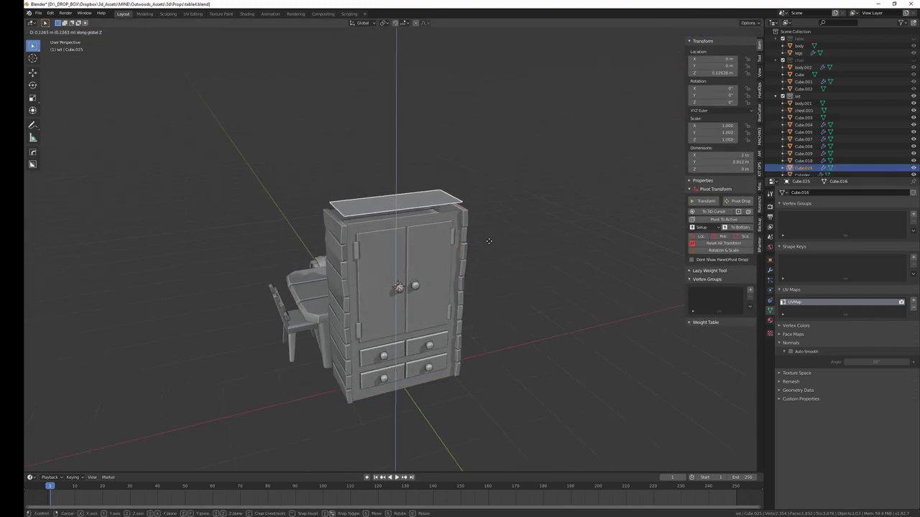
left_click(460, 247)
key("Escape")
Widen the top face along X, scaling around the 3D cursor
key("Tab")
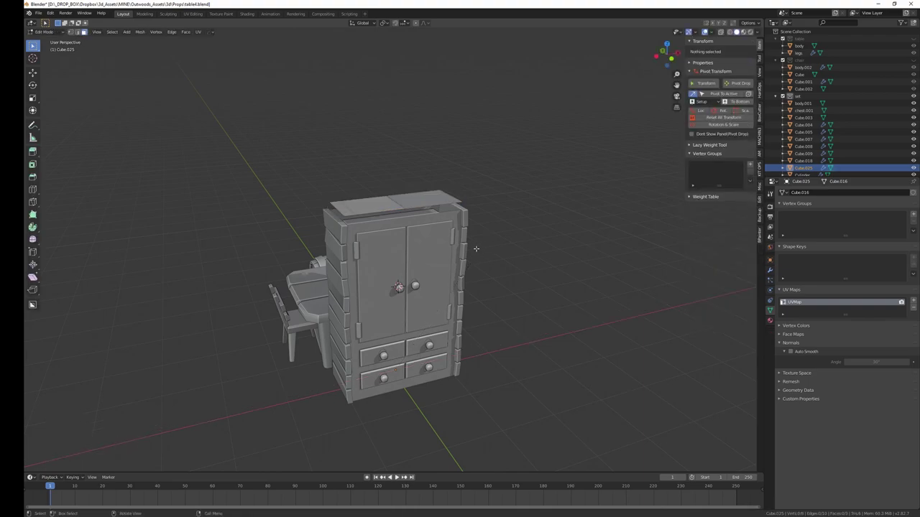
key("s")
key("x")
left_click(493, 236)
key("period")
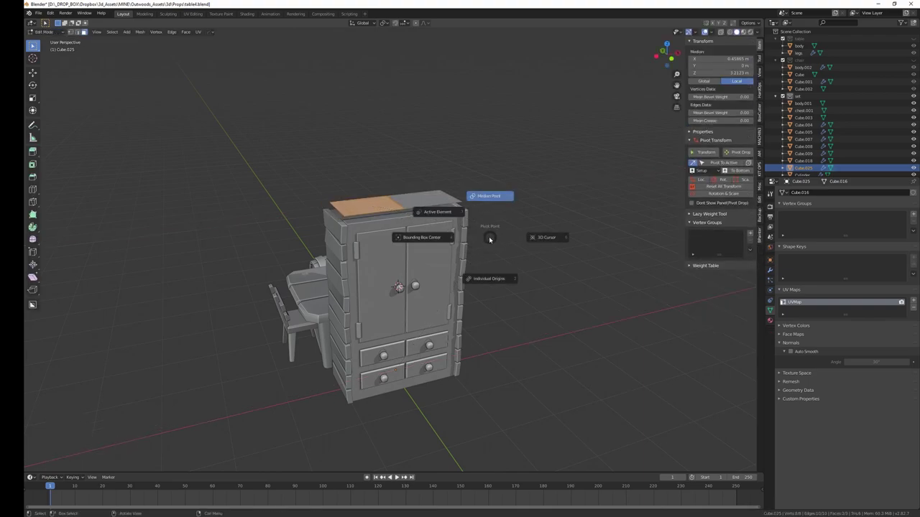
left_click(531, 238)
key("s")
key("x")
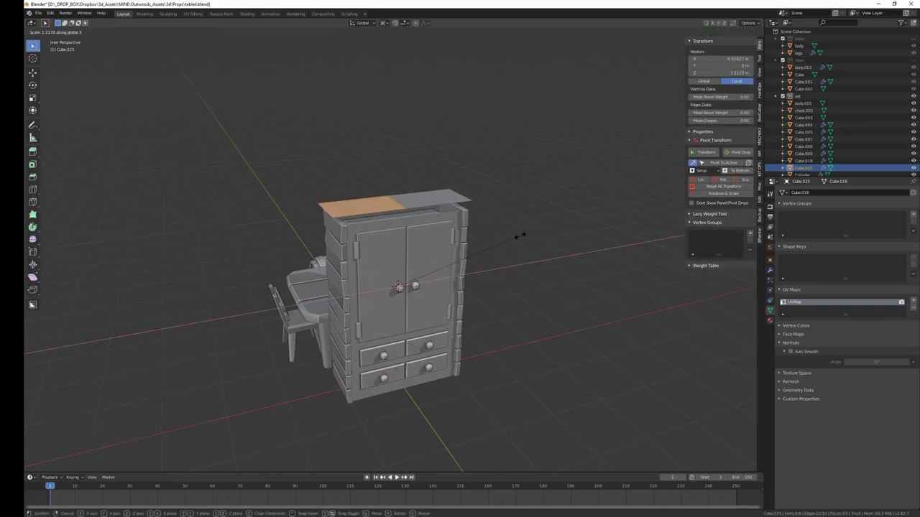
left_click(519, 237)
Dissolve the selected vertices on the top panel
middle_click_drag(515, 238, 417, 208)
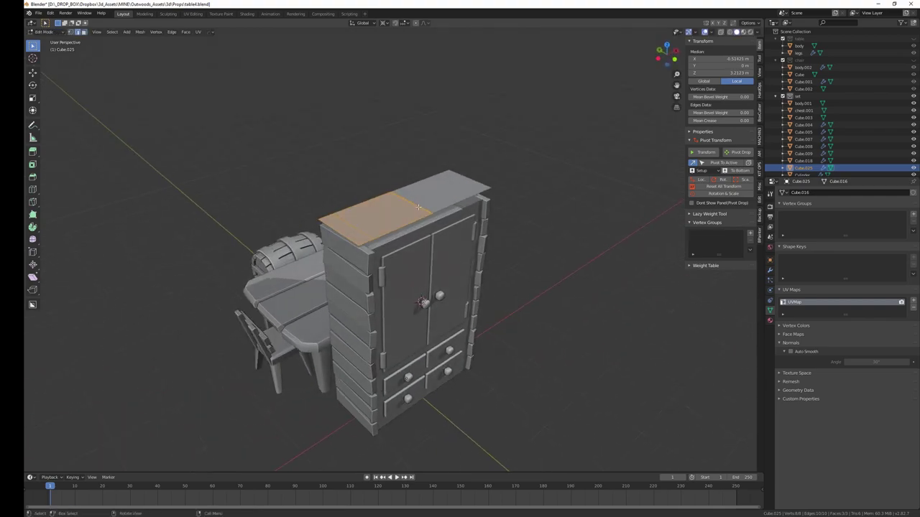
left_click(354, 225)
key("x")
left_click(328, 253)
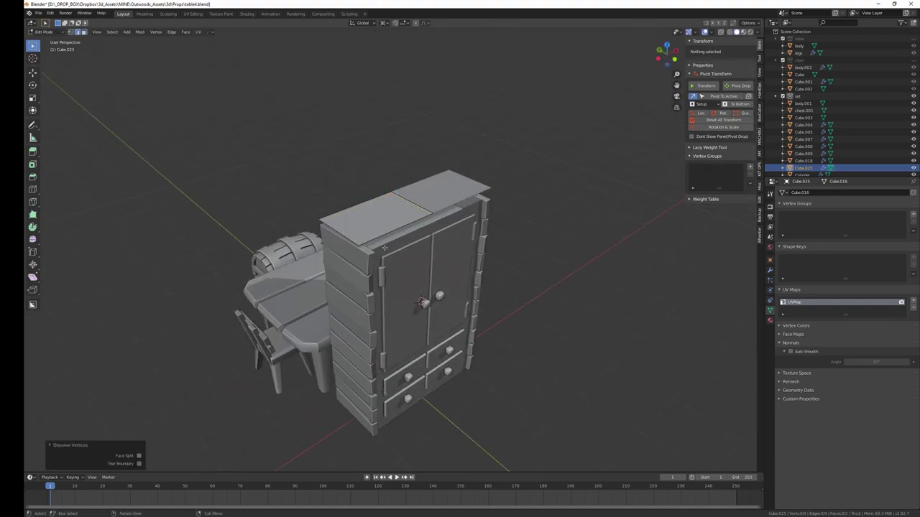
middle_click_drag(330, 255, 640, 299)
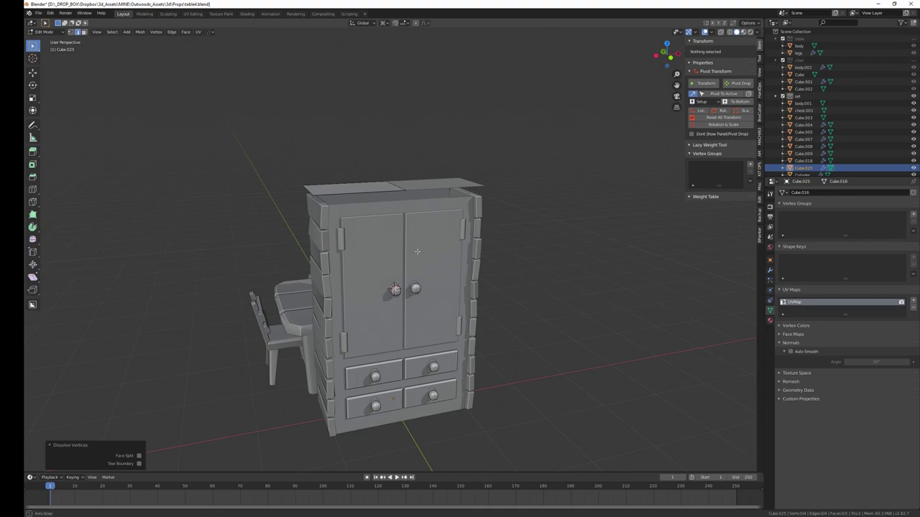
middle_click_drag(417, 251, 423, 253)
key("Tab")
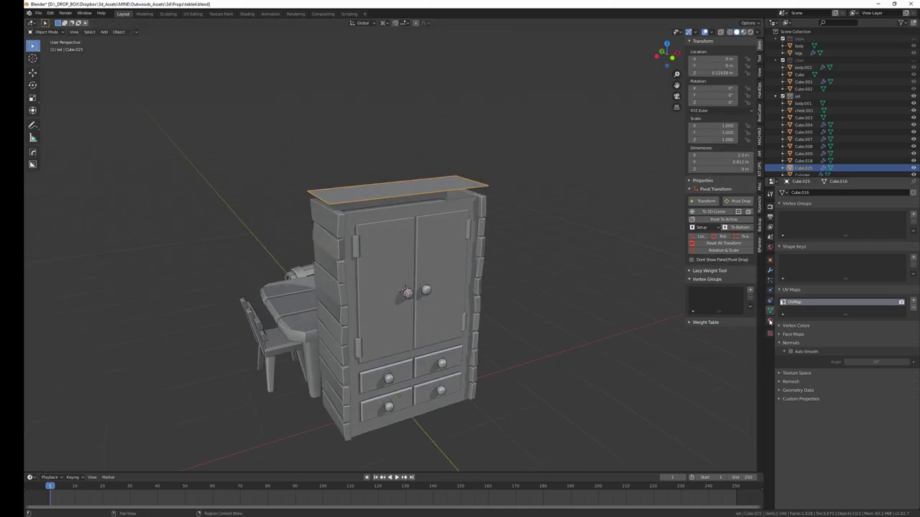
Resize the top face's depth along Y and shift it 0.0159 m to sit over the wardrobe
middle_click_drag(547, 237, 481, 293)
key("Tab")
left_click(433, 179)
key("s")
key("x")
key("y")
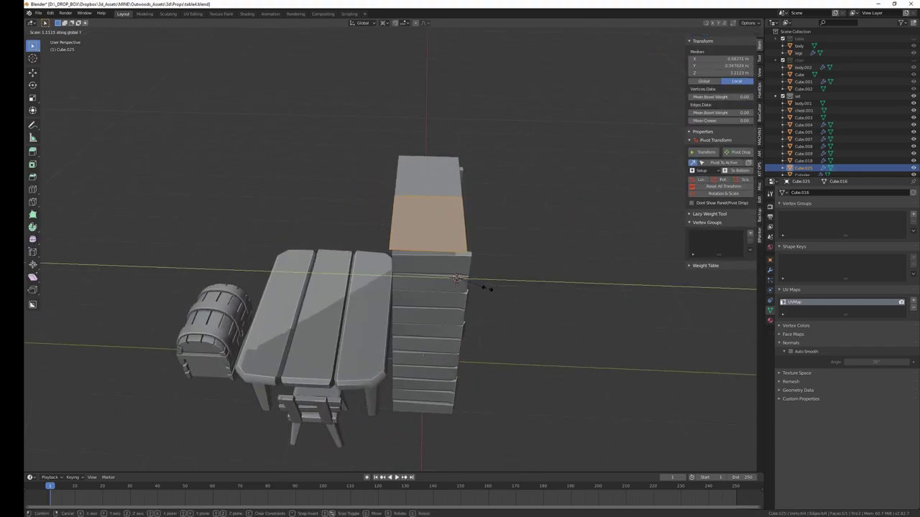
left_click(487, 288)
key("g")
left_click(491, 289)
key("s")
key("y")
left_click(487, 288)
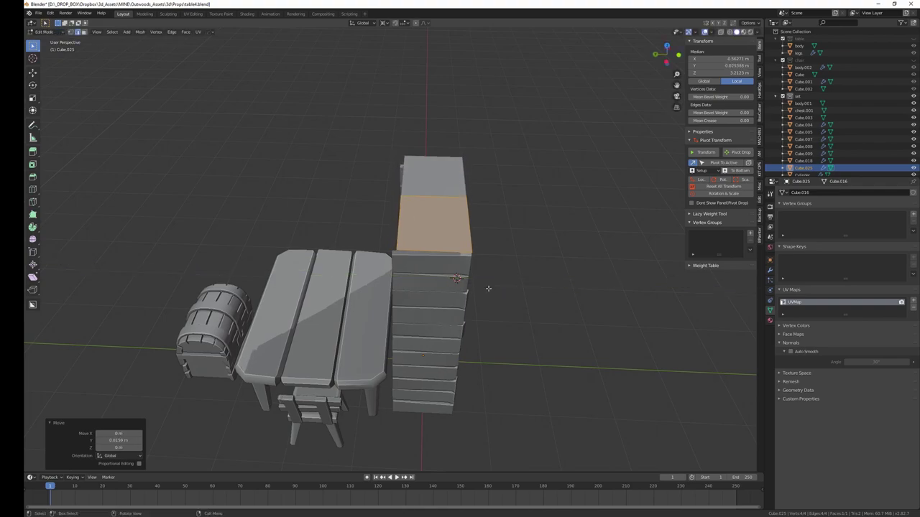
Bring up the Add Modifier list for the top panel
middle_click_drag(487, 289, 744, 288)
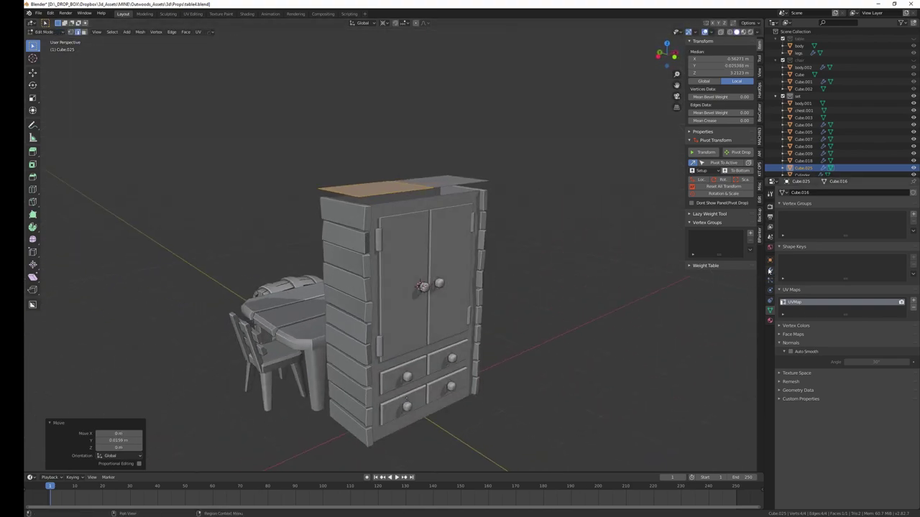
left_click(770, 271)
left_click(813, 194)
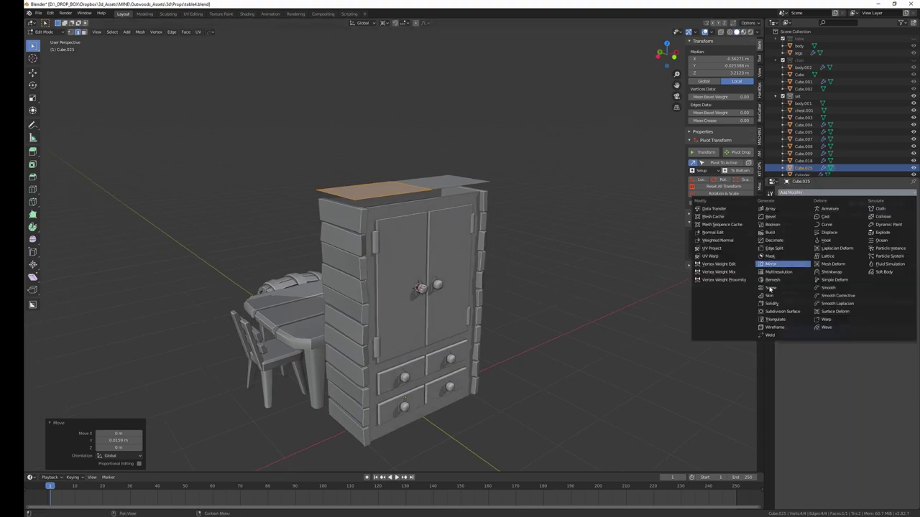
Give the top a 0.12 m Solidify and slightly randomize its left half's vertices
left_click(770, 305)
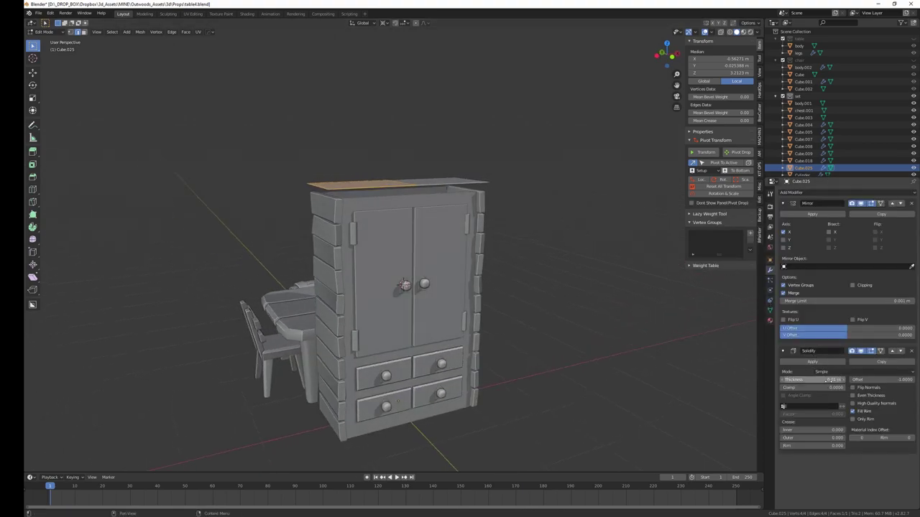
mouse_move(398, 400)
middle_mouse_down()
mouse_move(531, 316)
mouse_move(558, 324)
mouse_move(461, 325)
mouse_move(328, 211)
middle_mouse_up()
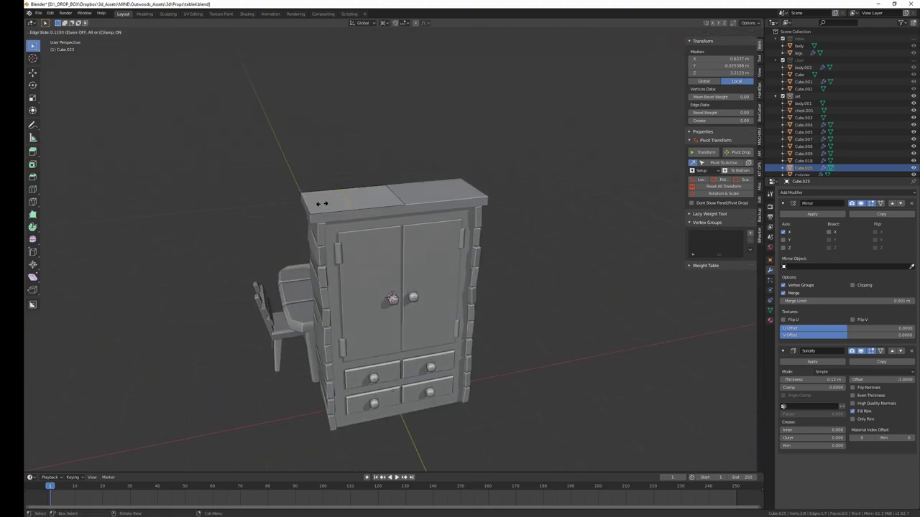
left_click(296, 213)
left_click(348, 200)
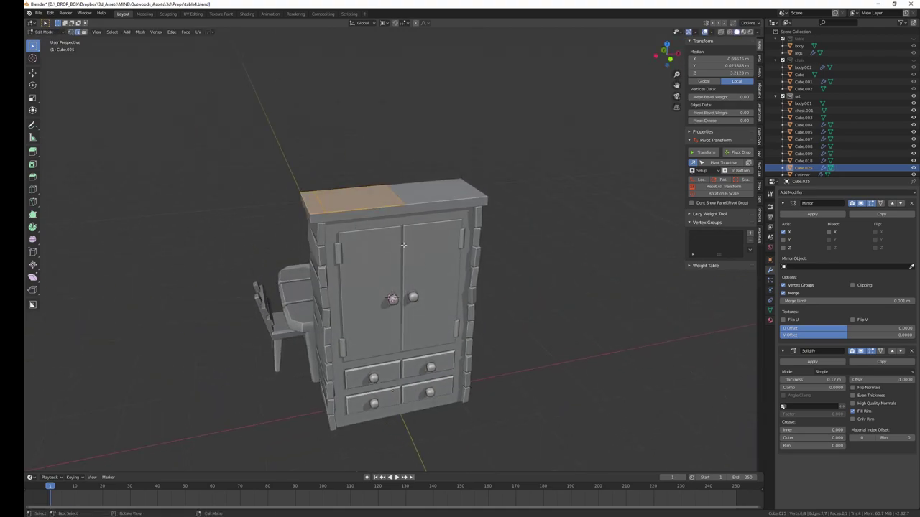
key("F3")
type("random")
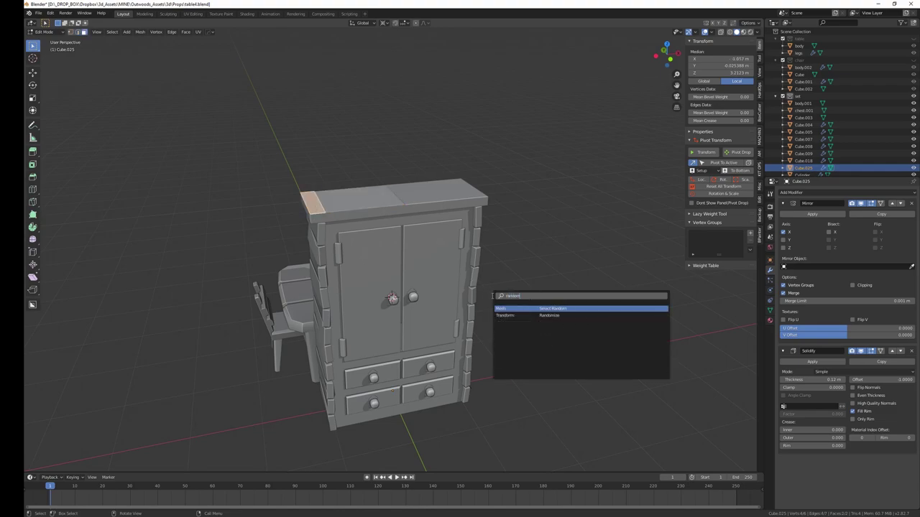
key("Return")
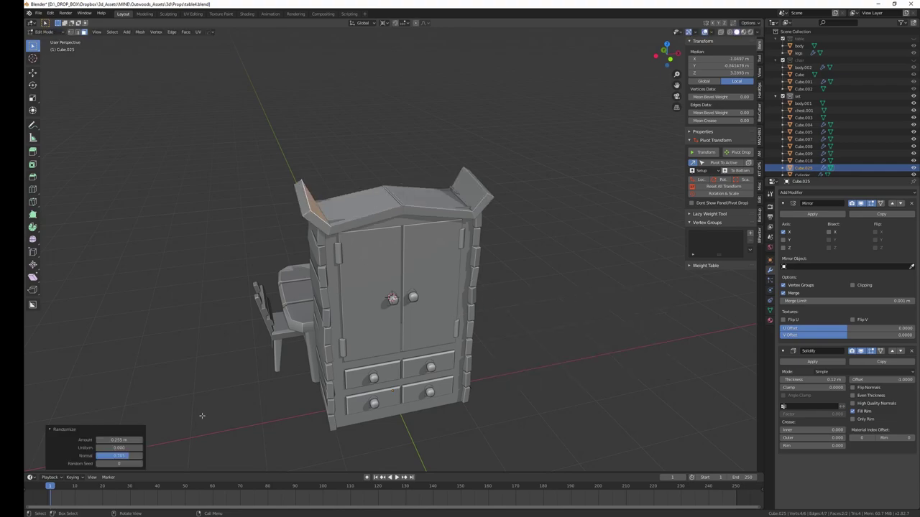
left_click_drag(132, 438, 115, 439)
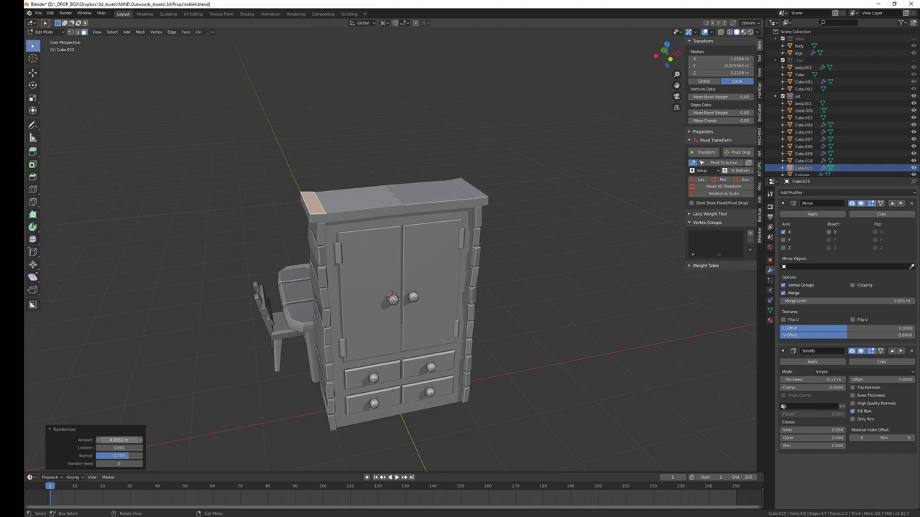
Nudge the top's selection along Z and return to object mode
mouse_move(281, 386)
middle_mouse_down()
mouse_move(360, 373)
mouse_move(354, 200)
middle_mouse_up()
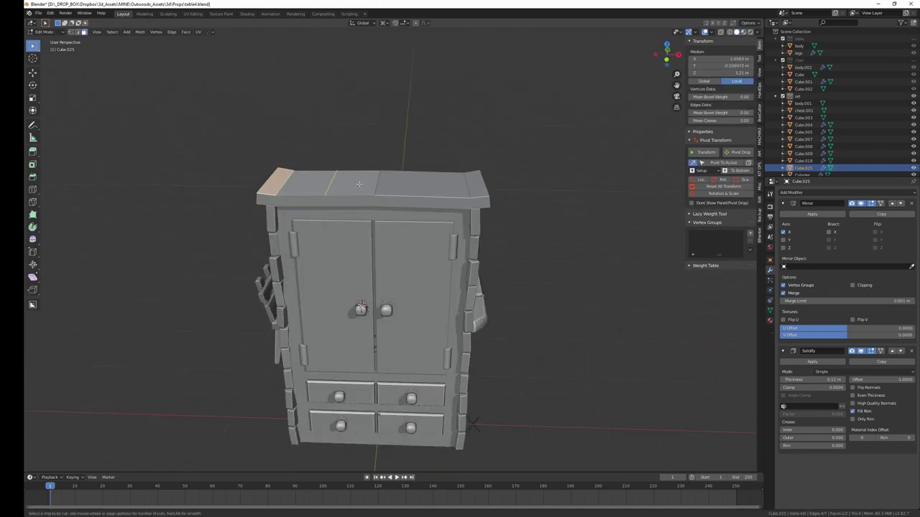
key("g")
key("z")
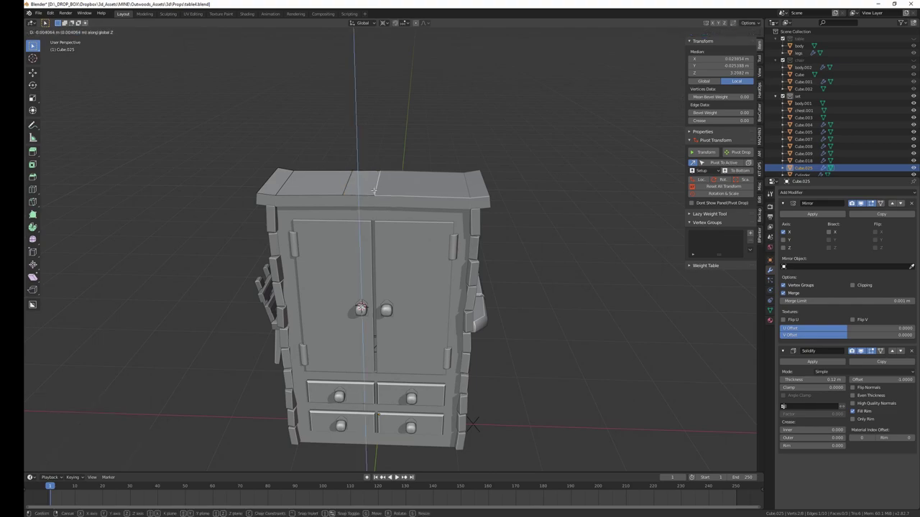
left_click(374, 190)
mouse_move(374, 191)
middle_mouse_down()
mouse_move(432, 244)
mouse_move(717, 386)
middle_mouse_up()
key("Tab")
Shade the top smooth, enable Mirror Bisect X and turn on Auto Smooth
key("F3")
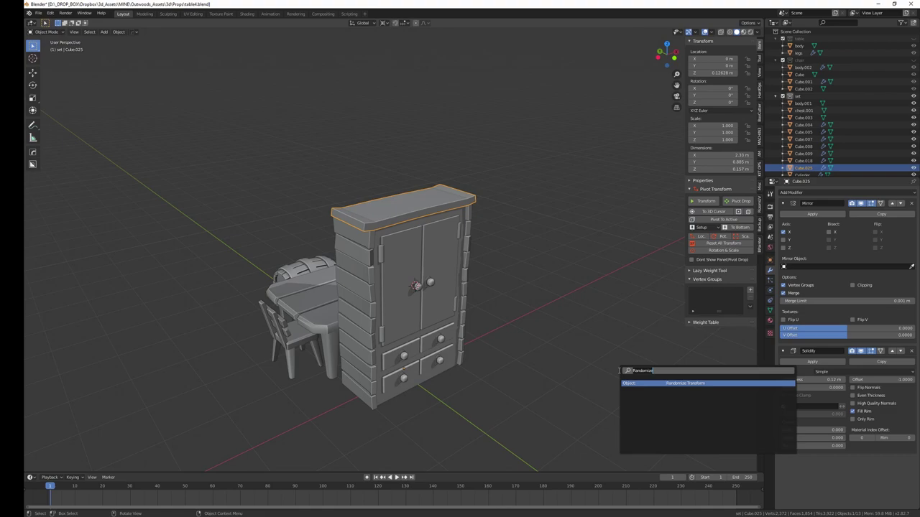
type("d")
key("Return")
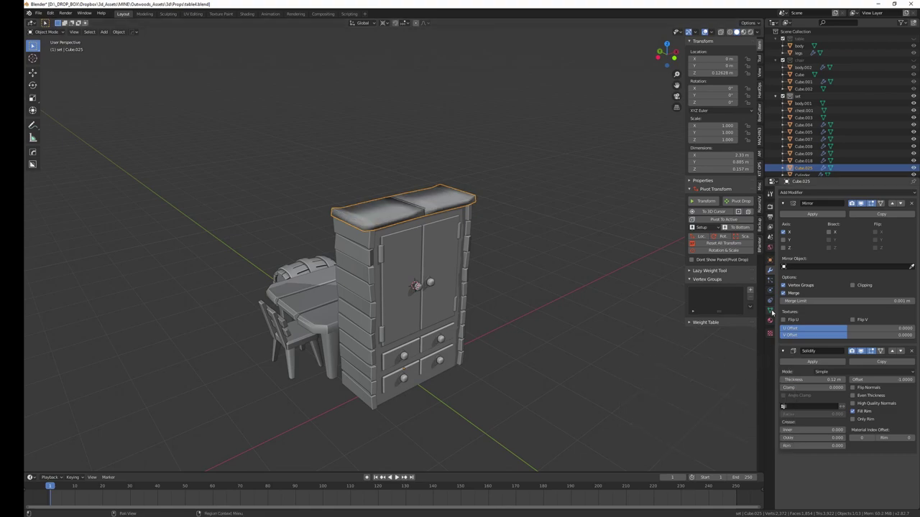
left_click(830, 232)
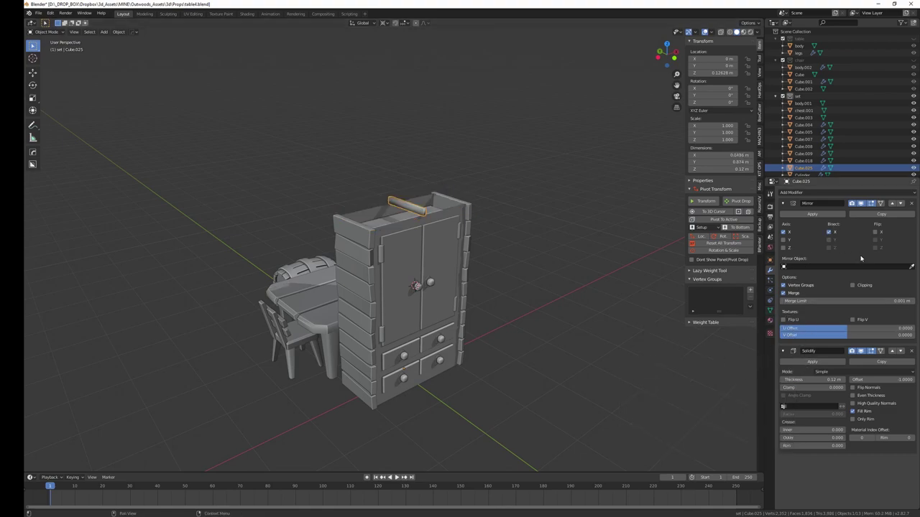
middle_click_drag(625, 306, 551, 300)
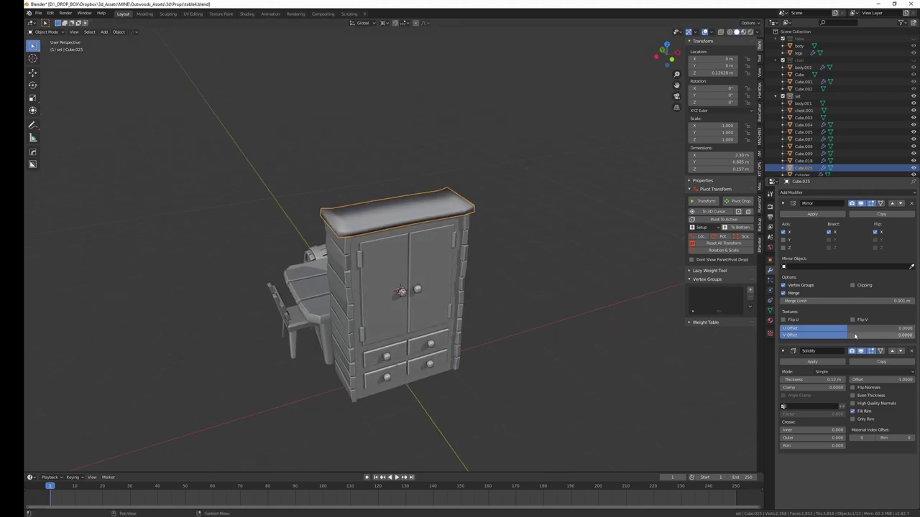
left_click(770, 310)
left_click(791, 352)
Inspect the furniture from the side and save table4.blend
left_click(517, 329)
scroll(462, 304, "down", 2)
mouse_move(462, 304)
middle_mouse_down()
mouse_move(535, 326)
mouse_move(535, 318)
mouse_move(496, 319)
mouse_move(491, 366)
mouse_move(486, 344)
mouse_move(508, 341)
middle_mouse_up()
key("ctrl+s")
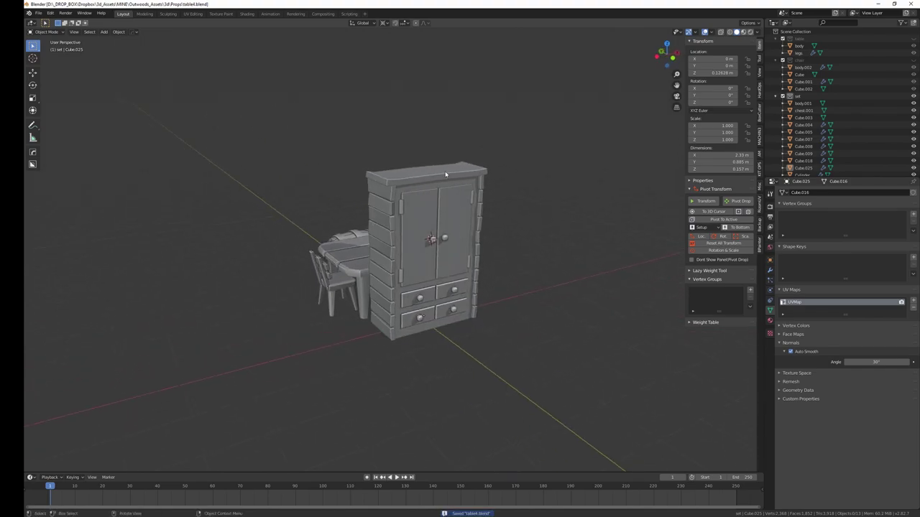
Hide the wardrobe doors to reveal the interior
left_click(457, 227)
key("KP_Decimal")
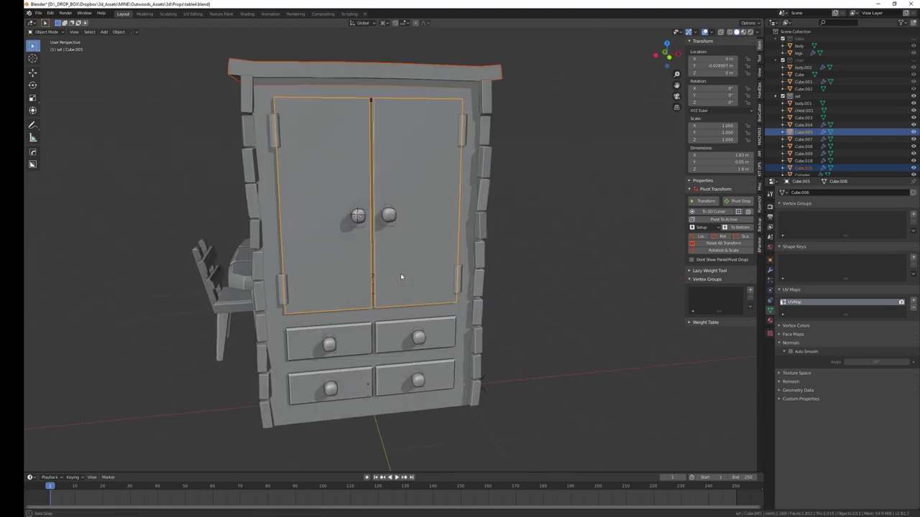
key("h")
mouse_move(389, 296)
middle_mouse_down()
mouse_move(373, 317)
mouse_move(394, 341)
middle_mouse_up()
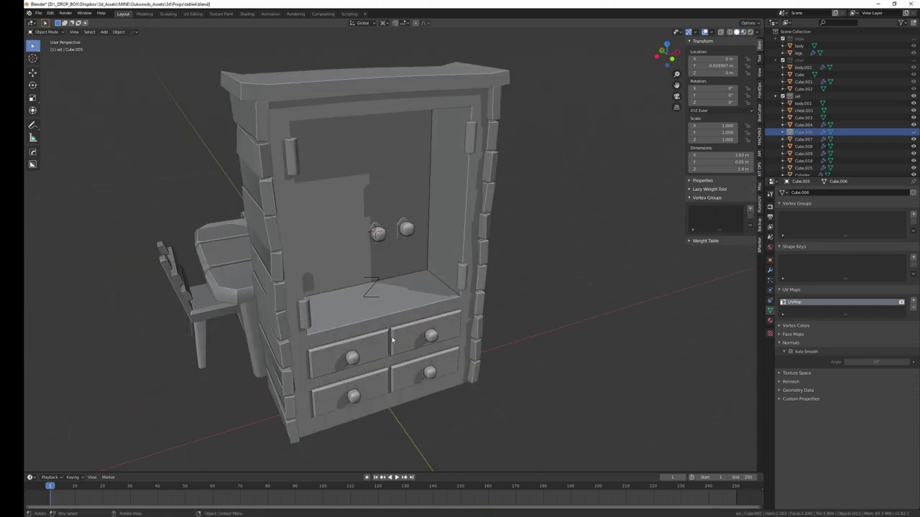
Duplicate Cube.004's interior floor face 0.703 m up and separate it into its own shelf object
left_click(401, 298)
key("Tab")
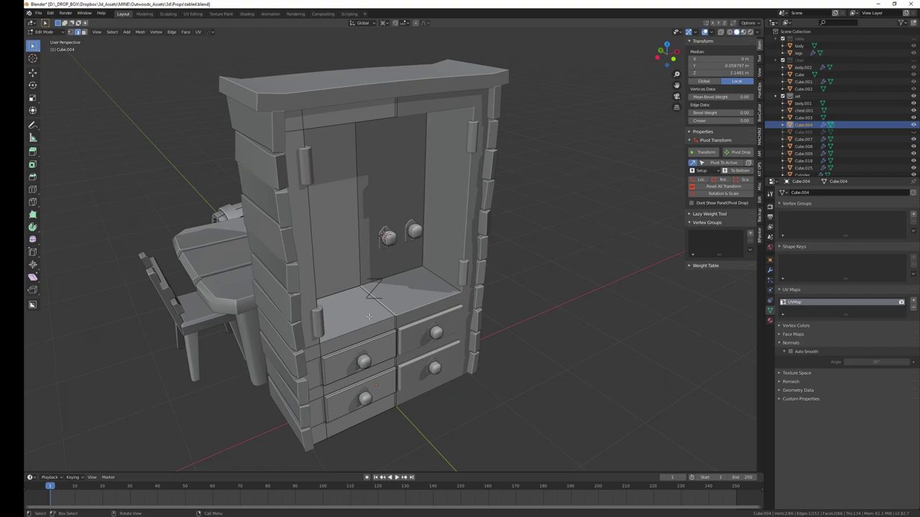
middle_click_drag(400, 298, 367, 309)
left_click(363, 315)
key("shift+d")
key("z")
left_click(372, 242)
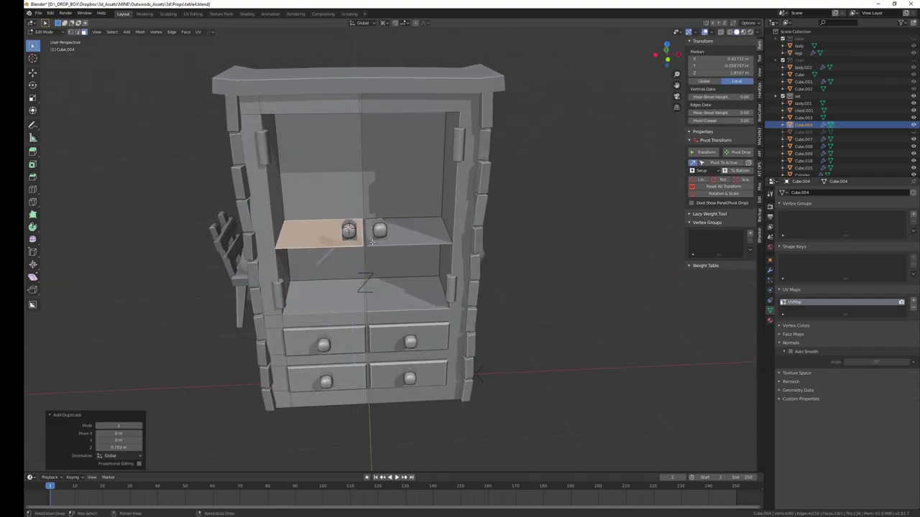
left_click(373, 245)
key("Tab")
middle_click_drag(634, 405, 393, 278)
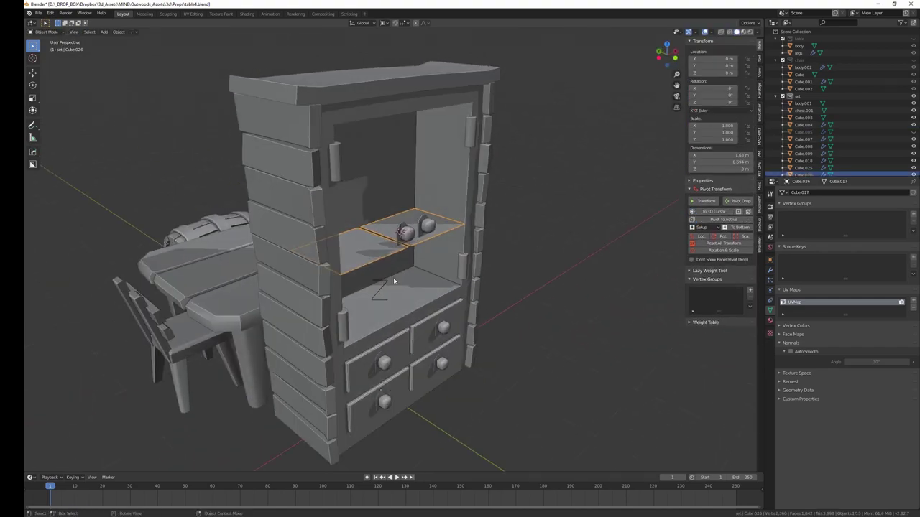
Widen the shelf 2.311 times along X and move it 0.8 m across the interior
left_click(769, 271)
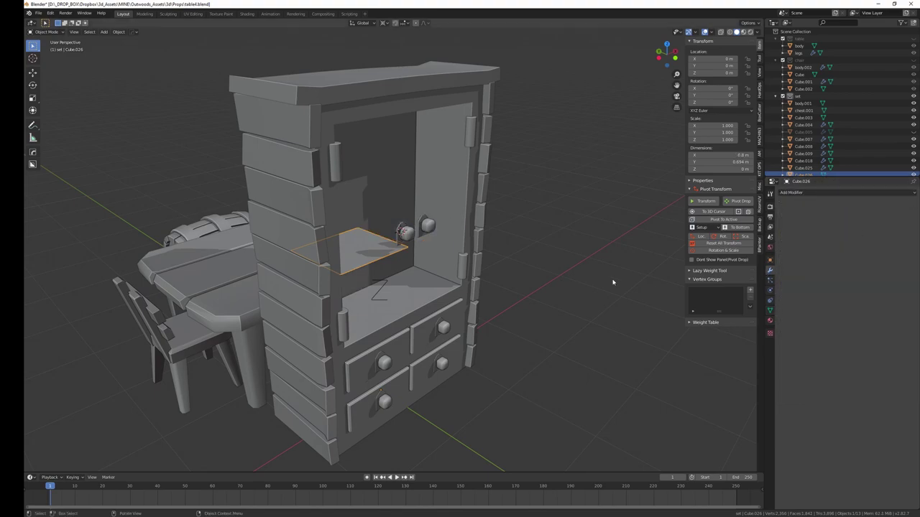
middle_click_drag(612, 281, 444, 278)
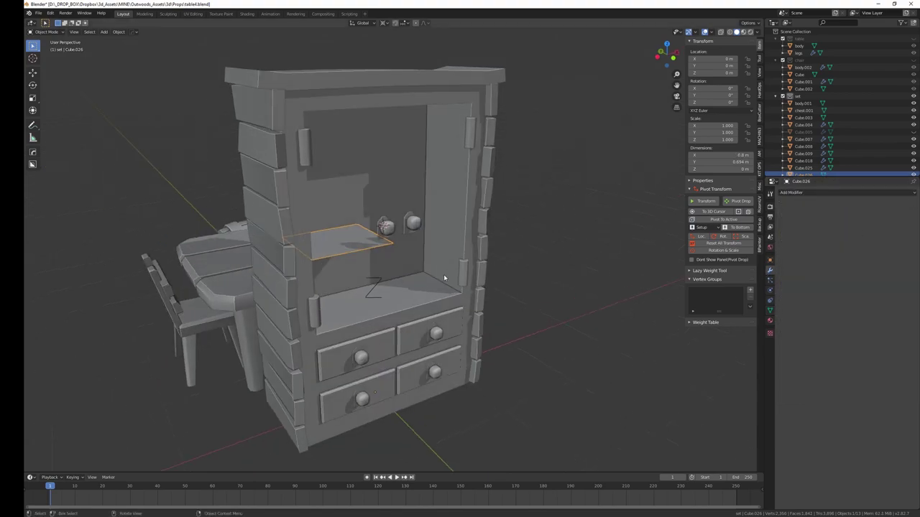
left_click(583, 279)
key("g")
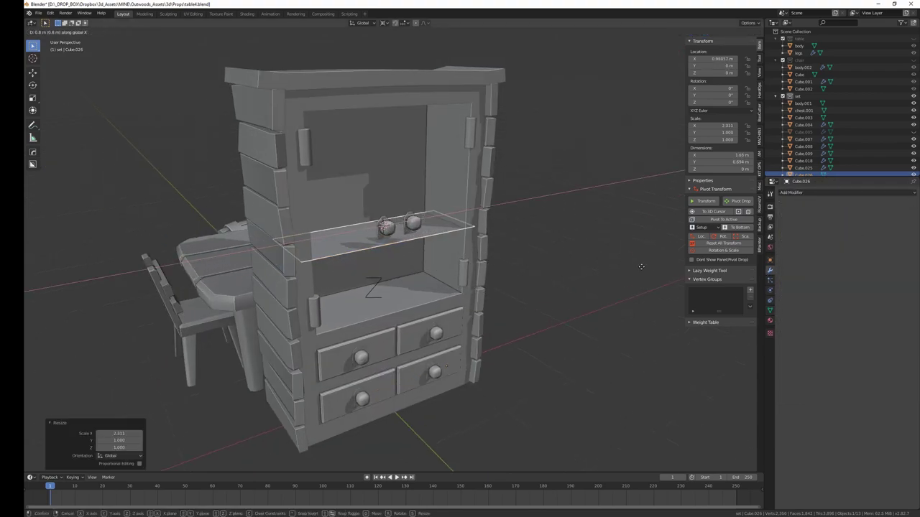
left_click(641, 266)
middle_click_drag(641, 267, 561, 296)
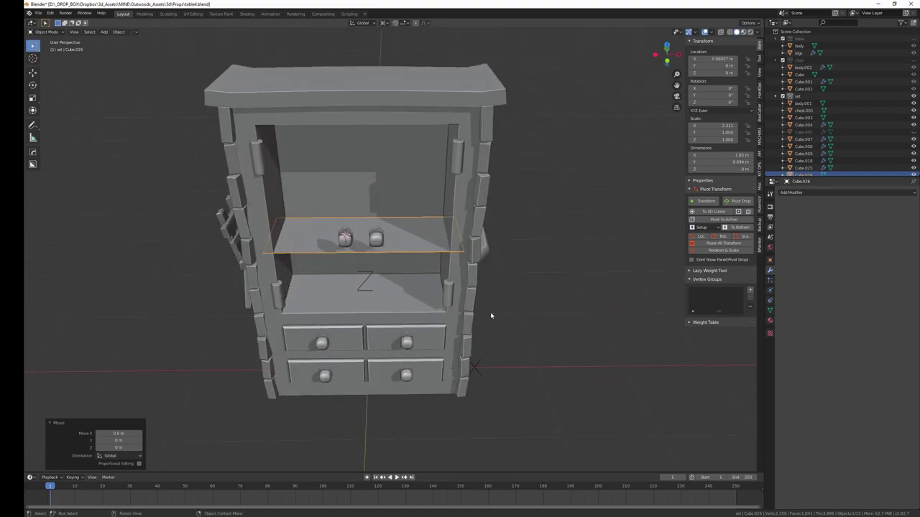
Scale the inner shelf along X and raise it along Z
middle_click_drag(490, 314, 487, 312)
key("s")
key("x")
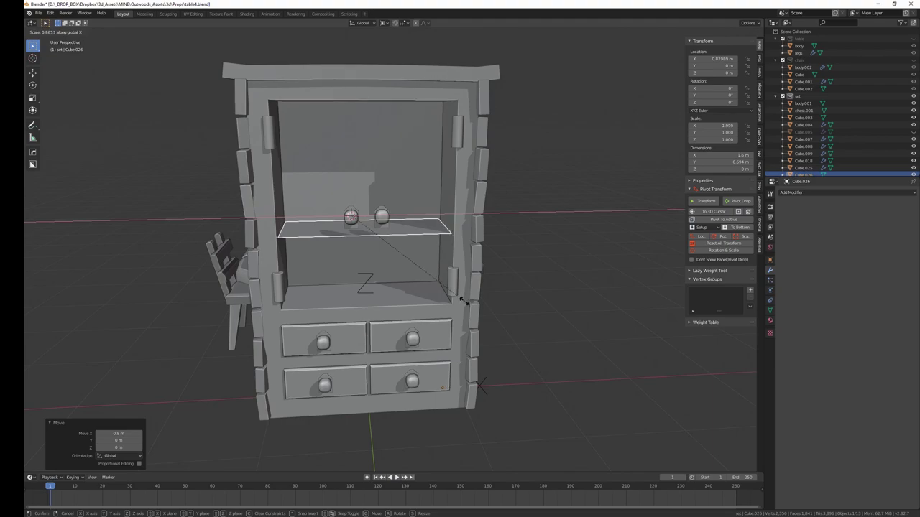
key("g")
key("z")
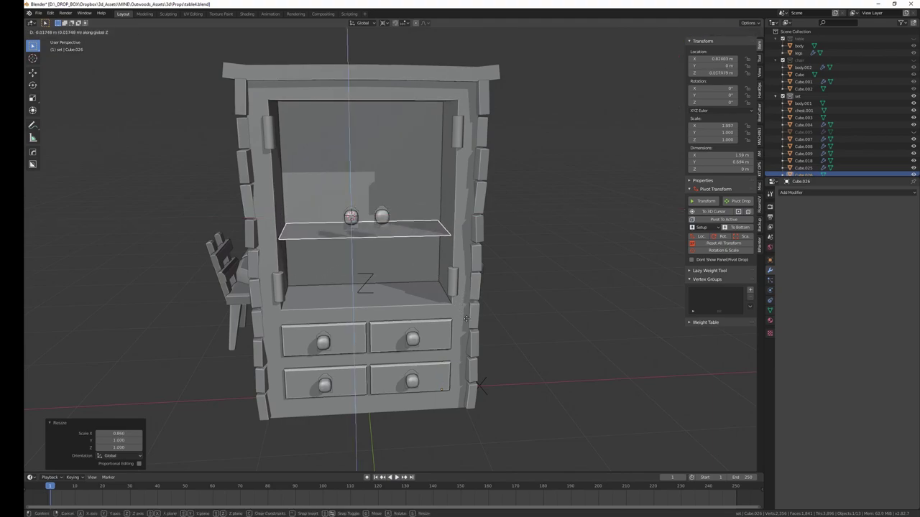
left_click(462, 311)
Adjust the shelf's vertices in Edit Mode
middle_click_drag(462, 311, 385, 257)
key("Tab")
left_click(406, 271)
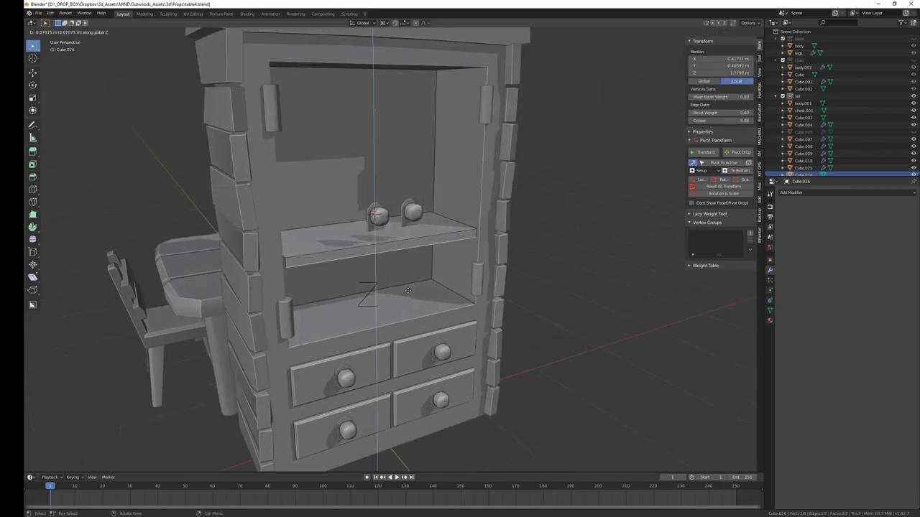
left_click(408, 290)
middle_click_drag(407, 290, 393, 159)
key("Tab")
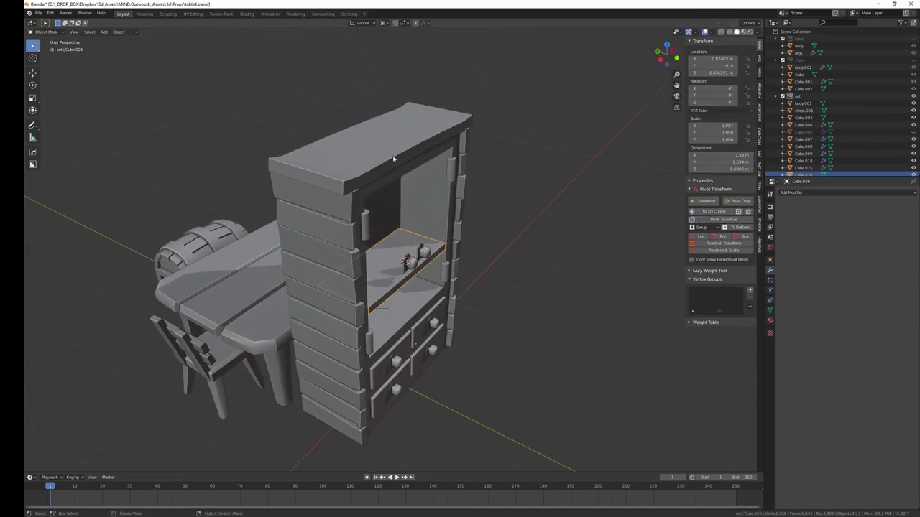
Apply the Solidify modifier on the wardrobe's top board
left_click(394, 159)
key("Tab")
key("Tab")
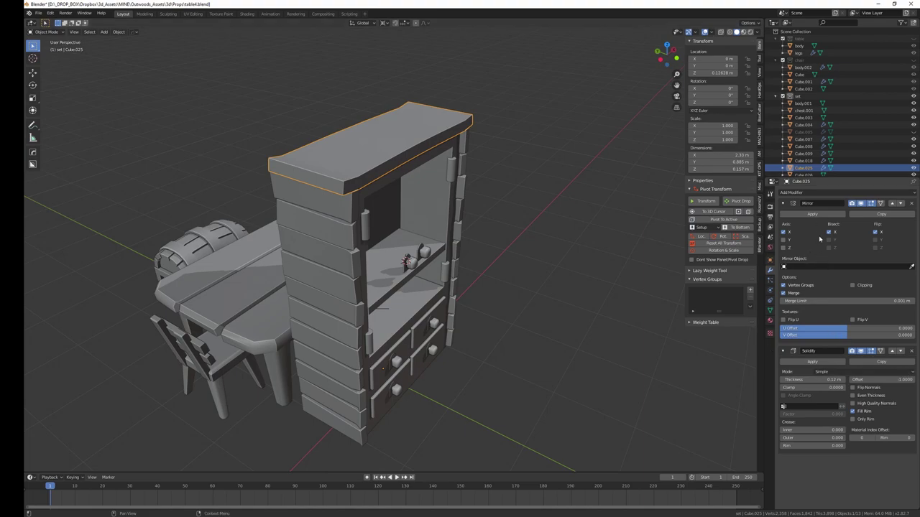
left_click(812, 362)
key("Tab")
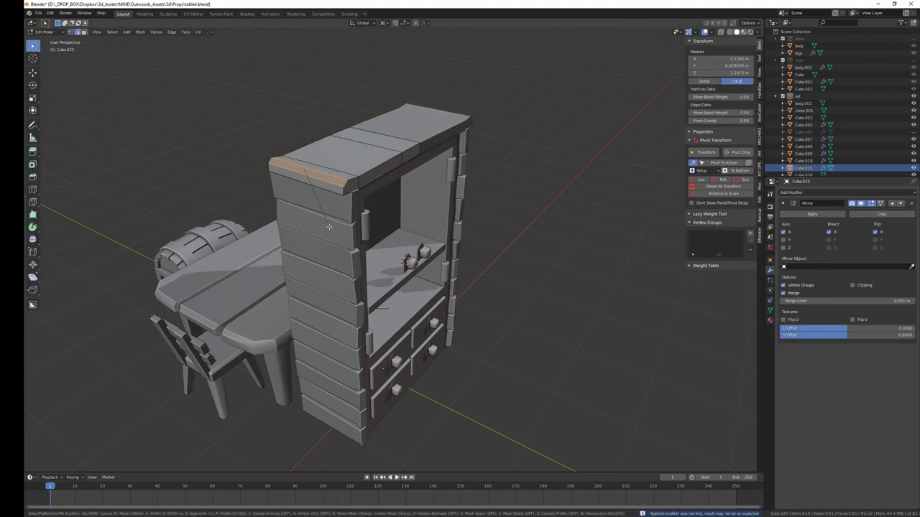
key("Tab")
Move the inner shelf's front face slightly in Edit Mode
mouse_move(329, 226)
middle_mouse_down()
mouse_move(440, 248)
mouse_move(412, 259)
middle_mouse_up()
scroll(413, 259, "up", 4)
left_click(417, 262)
key("Tab")
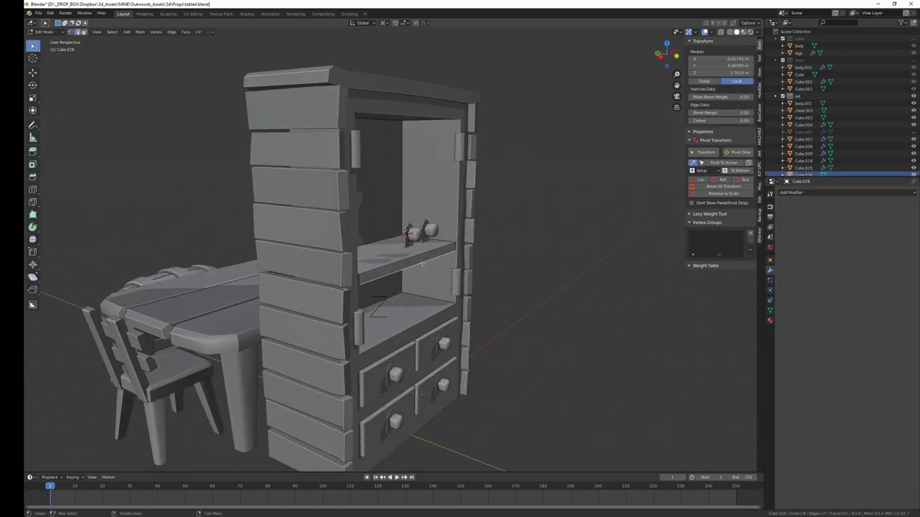
left_click(423, 265)
key("g")
left_click(422, 270)
mouse_move(422, 270)
middle_mouse_down()
mouse_move(372, 274)
mouse_move(420, 285)
mouse_move(465, 345)
mouse_move(493, 333)
mouse_move(472, 324)
mouse_move(450, 292)
mouse_move(429, 289)
mouse_move(435, 300)
middle_mouse_up()
left_click(388, 270)
Widen the shelf's top face, unhide the cabinet doors, and save table4.blend
left_click(372, 274)
left_click(371, 274)
key("Tab")
key("alt+h")
key("ctrl+s")
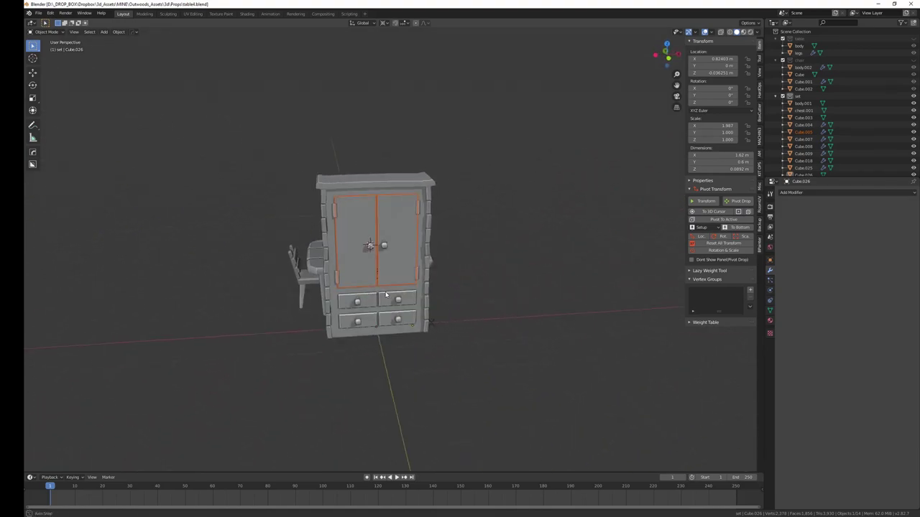
Move the side plank panel along the X axis
mouse_move(449, 266)
middle_mouse_down()
mouse_move(448, 282)
mouse_move(336, 353)
middle_mouse_up()
left_click(336, 354)
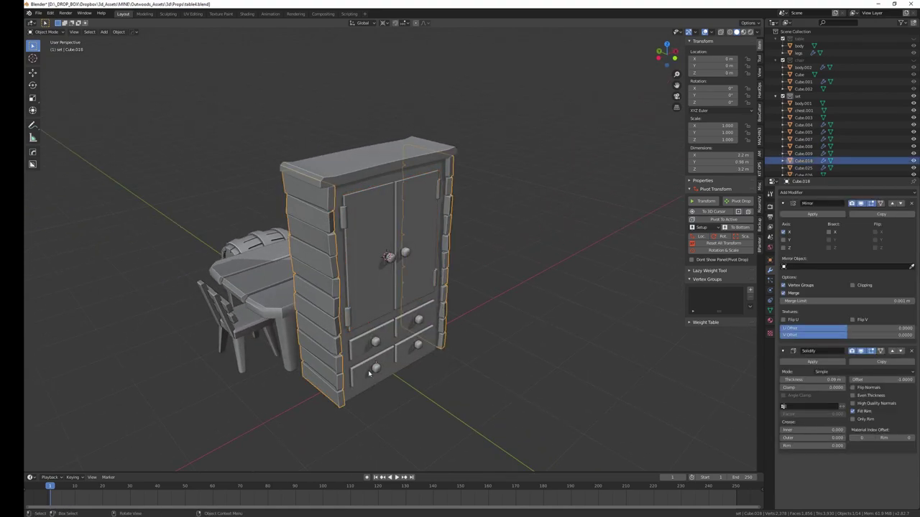
left_click(373, 170)
mouse_move(373, 171)
middle_mouse_down()
mouse_move(410, 196)
mouse_move(347, 216)
mouse_move(341, 204)
middle_mouse_up()
mouse_move(333, 234)
middle_mouse_down()
mouse_move(370, 245)
mouse_move(324, 227)
middle_mouse_up()
left_click(324, 227)
key("g")
key("x")
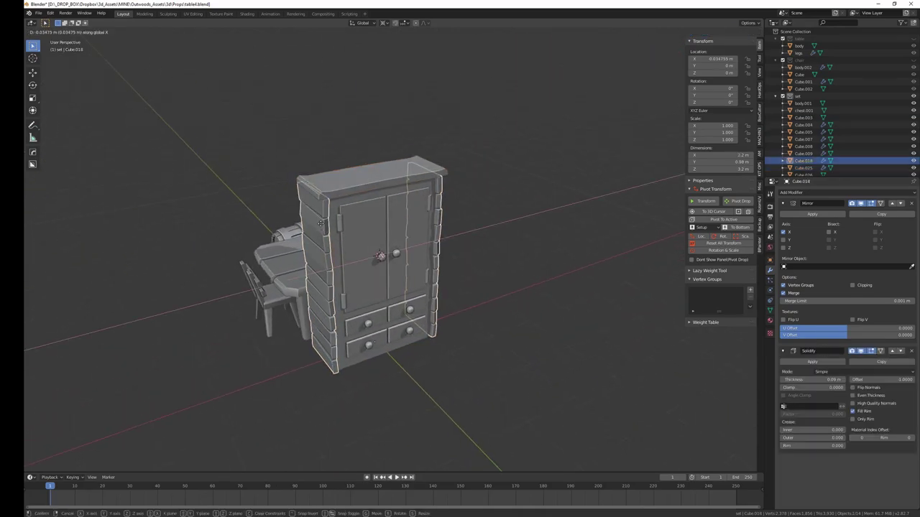
left_click(321, 223)
Widen the whole side panel along X in Edit Mode
key("Tab")
key("a")
key("s")
key("x")
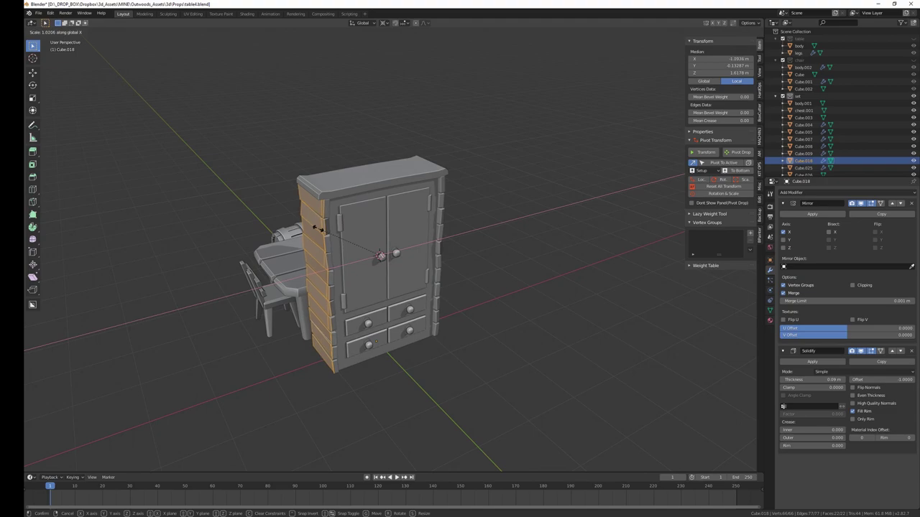
left_click(314, 227)
middle_click_drag(314, 227, 288, 223)
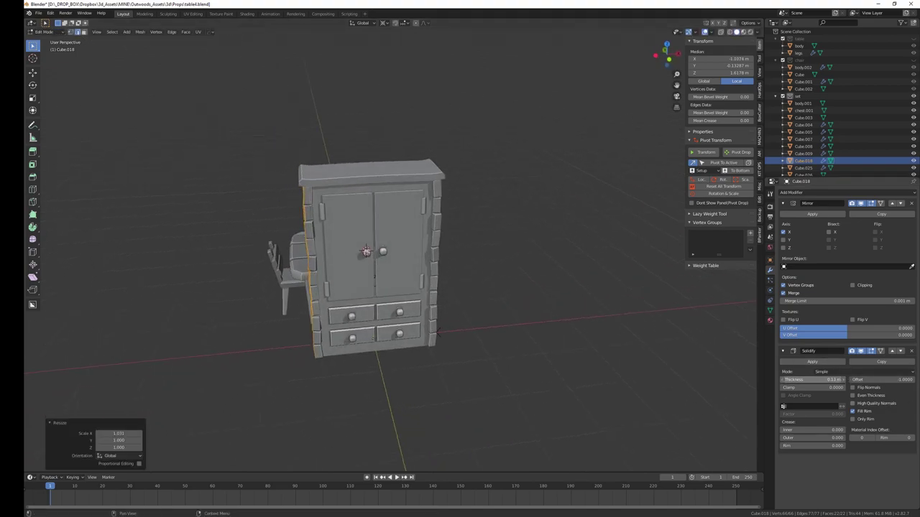
key("Tab")
Apply the side panel's Solidify and Mirror modifiers
mouse_move(493, 364)
middle_mouse_down()
mouse_move(515, 353)
mouse_move(521, 364)
mouse_move(499, 371)
mouse_move(431, 353)
mouse_move(493, 358)
middle_mouse_up()
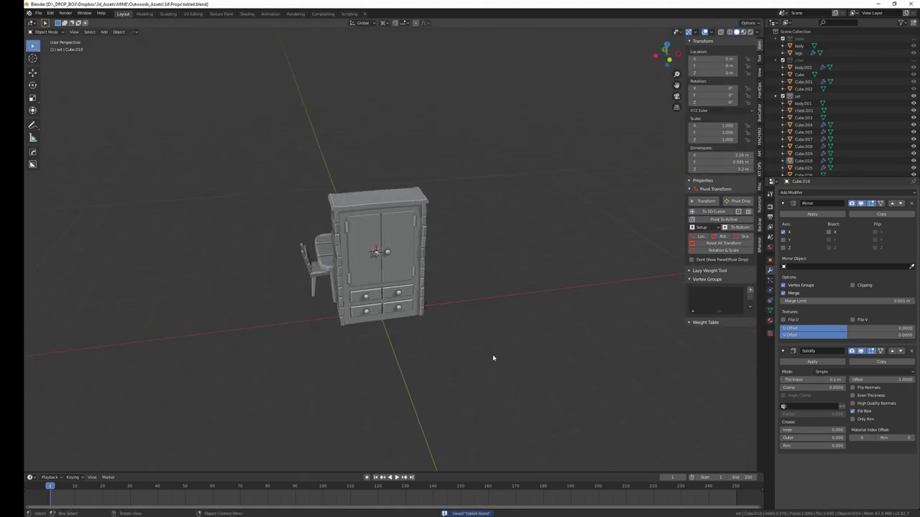
mouse_move(493, 357)
middle_mouse_down()
mouse_move(437, 307)
mouse_move(474, 310)
middle_mouse_up()
scroll(437, 308, "up", 2)
key("Tab")
key("Tab")
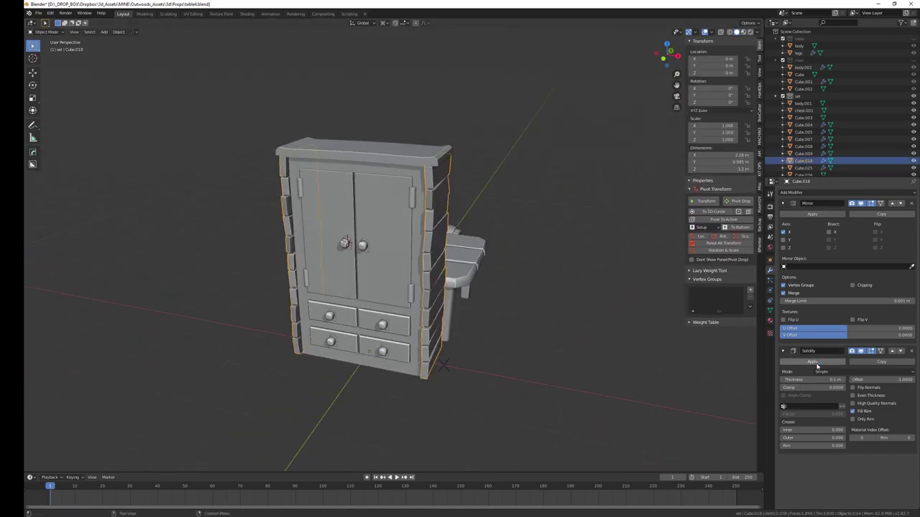
left_click(816, 363)
left_click(817, 218)
Box-select the right side panel faces in wireframe display
key("Tab")
middle_click_drag(631, 365, 454, 313)
middle_click_drag(447, 263, 431, 260)
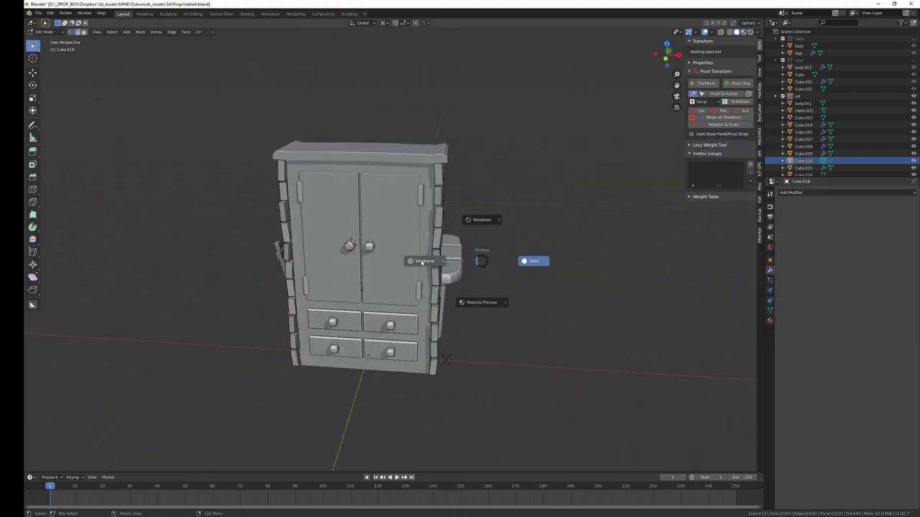
key("z")
left_click(388, 261)
left_click_drag(409, 106, 553, 447)
middle_click_drag(553, 446, 586, 340)
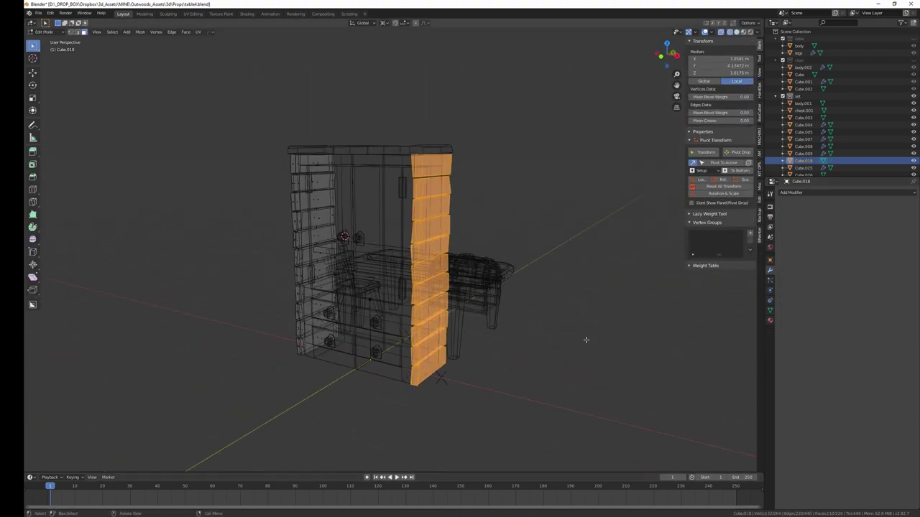
left_click(643, 376)
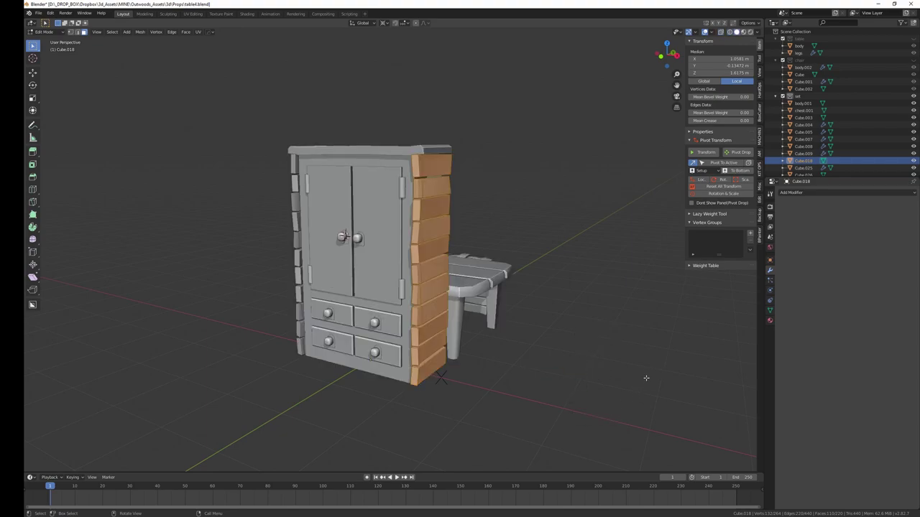
middle_click_drag(643, 376, 546, 382)
Flip the selected side faces across X around the 3D cursor and save table4.blend
type("sx-1")
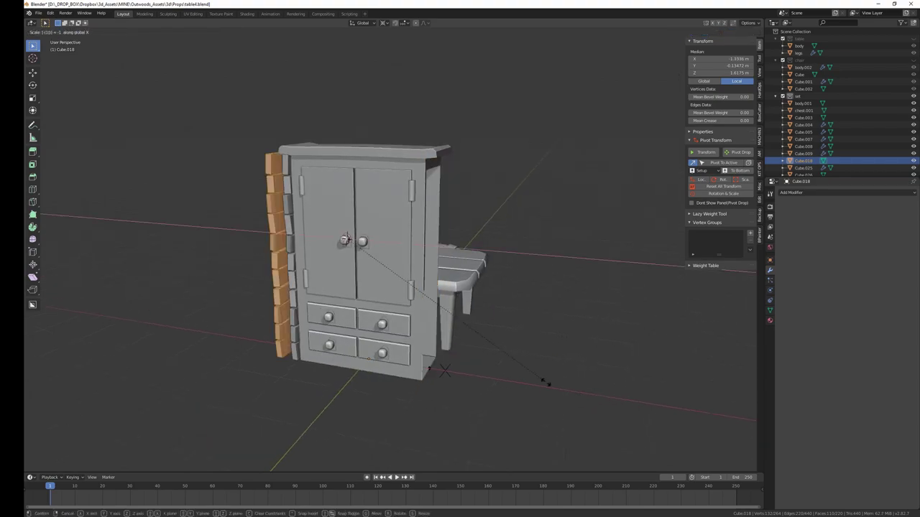
key("Escape")
key("period")
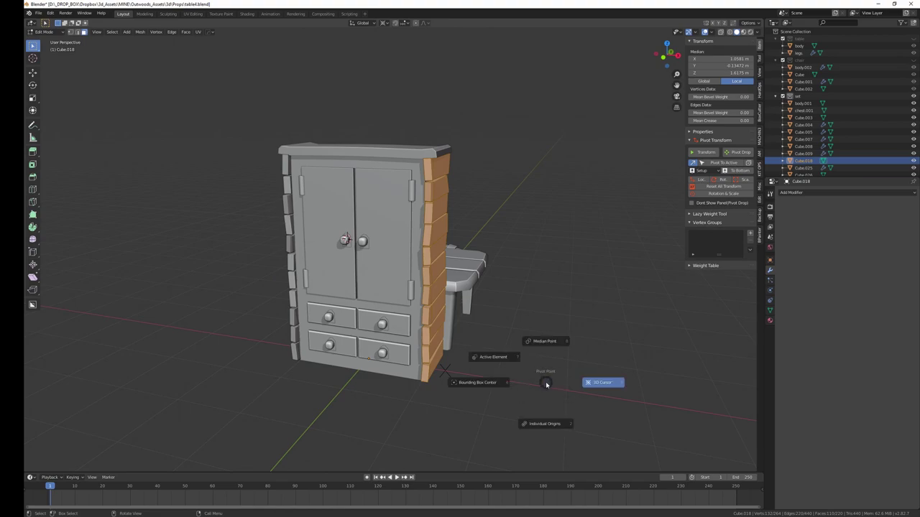
left_click(541, 340)
key("s")
left_click(539, 342)
mouse_move(539, 341)
middle_mouse_down()
mouse_move(453, 325)
mouse_move(496, 355)
mouse_move(509, 333)
mouse_move(499, 350)
mouse_move(536, 354)
mouse_move(493, 353)
mouse_move(484, 386)
mouse_move(366, 255)
middle_mouse_up()
key("alt+a")
key("ctrl+s")
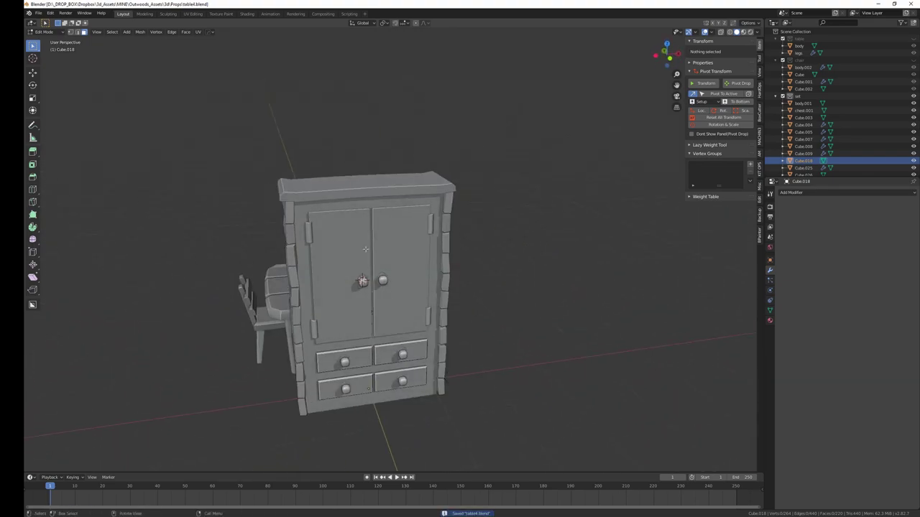
left_click(390, 261)
Apply the doors' Solidify modifier
scroll(394, 259, "up", 3)
middle_click_drag(423, 310, 431, 295)
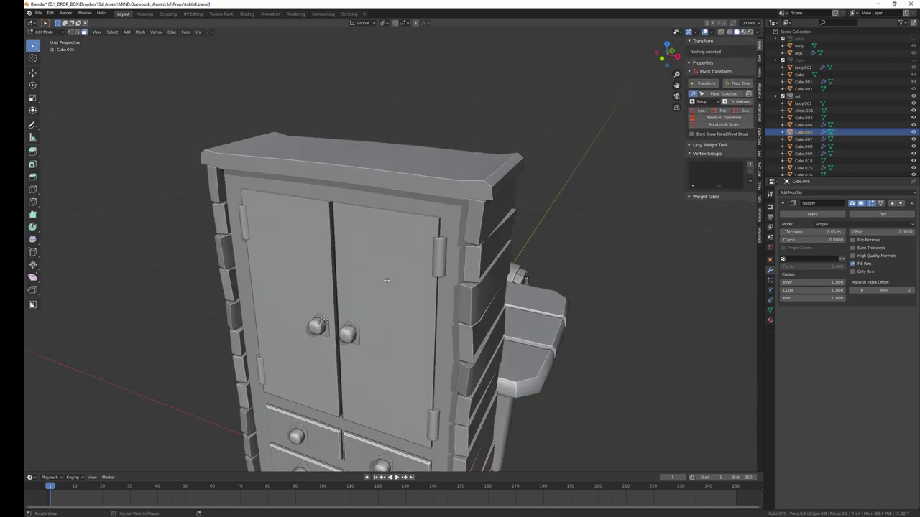
scroll(433, 289, "up", 2)
key("a")
left_click(812, 214)
Bevel the centre edge between the two doors
left_click(333, 227)
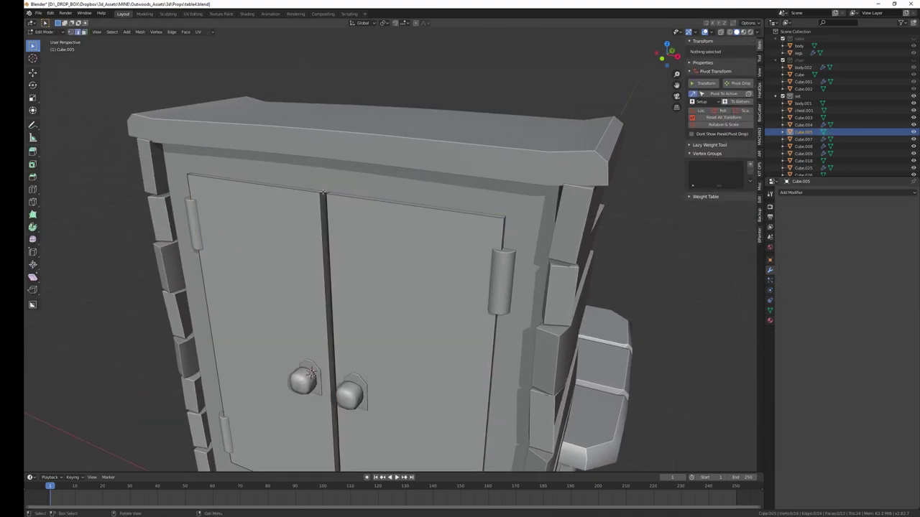
key("ctrl+b")
left_click(339, 239)
middle_click_drag(339, 239, 456, 354)
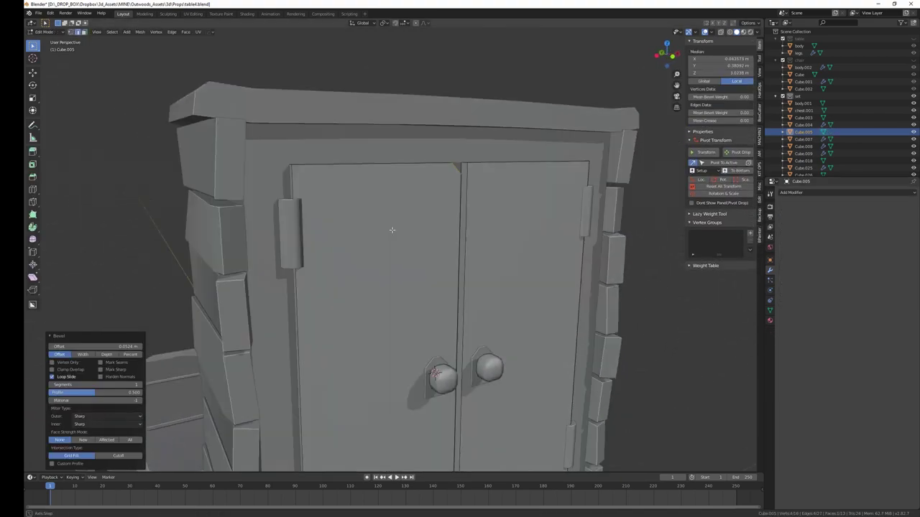
scroll(456, 354, "down", 5)
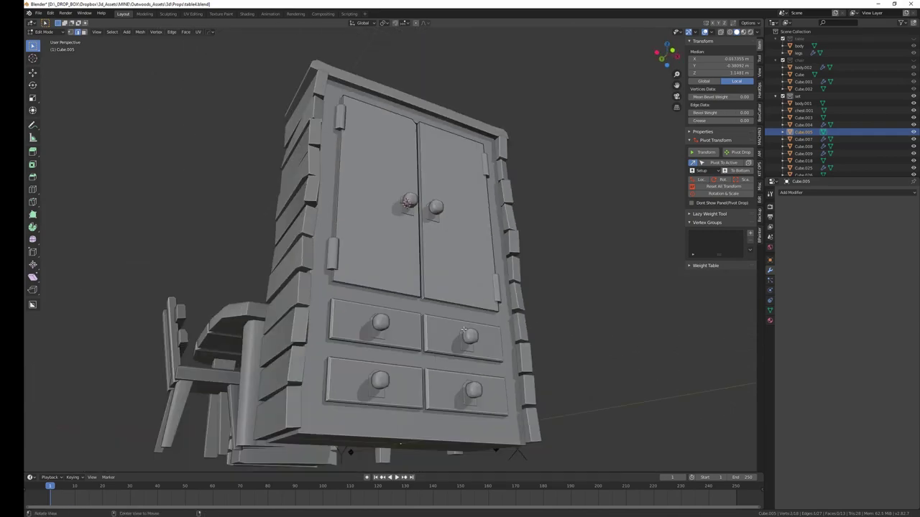
middle_click_drag(457, 354, 431, 330)
key("Tab")
key("Tab")
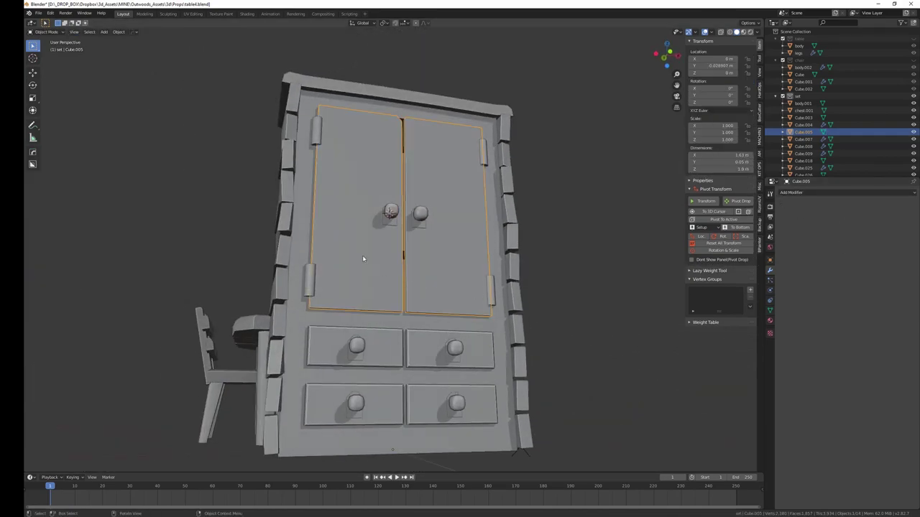
Delete the right door's faces using X-ray and linked selection
middle_click_drag(364, 256, 364, 294)
key("alt+z")
scroll(364, 295, "down", 2)
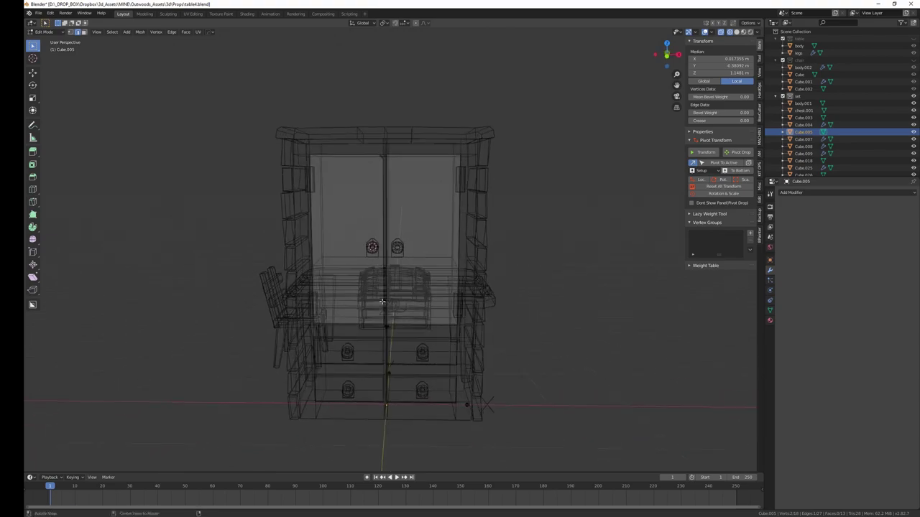
left_click(462, 347)
key("ctrl+l")
middle_click_drag(462, 347, 497, 368)
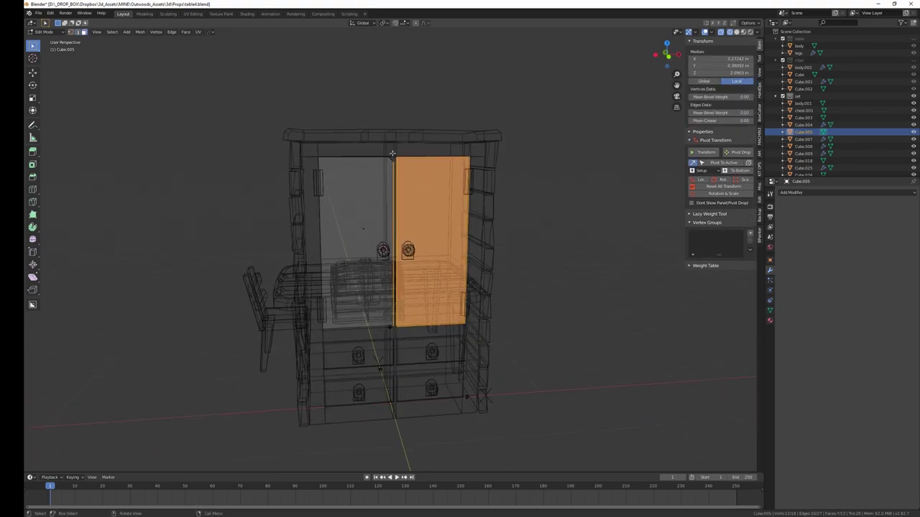
key("x")
left_click(470, 340)
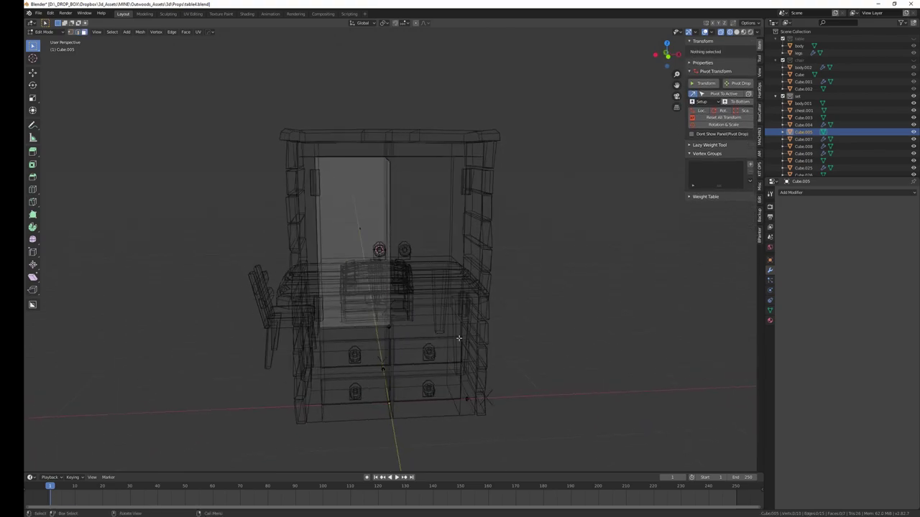
Add a Mirror modifier to the doors with Bisect X and Flip X, then save
key("z")
left_click(502, 337)
middle_click_drag(502, 338, 549, 304)
left_click(791, 192)
left_click(772, 267)
left_click(827, 232)
left_click(875, 232)
key("Tab")
mouse_move(431, 287)
middle_mouse_down()
mouse_move(489, 296)
mouse_move(477, 275)
mouse_move(454, 275)
middle_mouse_up()
key("ctrl+s")
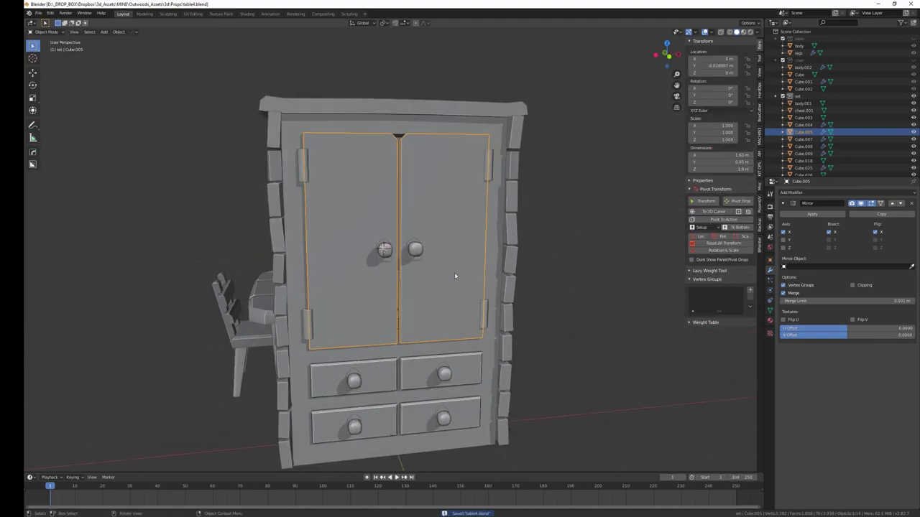
Select the wardrobe body and drawer knobs, then open the set collection's options
mouse_move(573, 286)
middle_mouse_down()
mouse_move(513, 292)
mouse_move(608, 290)
mouse_move(503, 331)
mouse_move(587, 325)
mouse_move(598, 314)
mouse_move(490, 327)
middle_mouse_up()
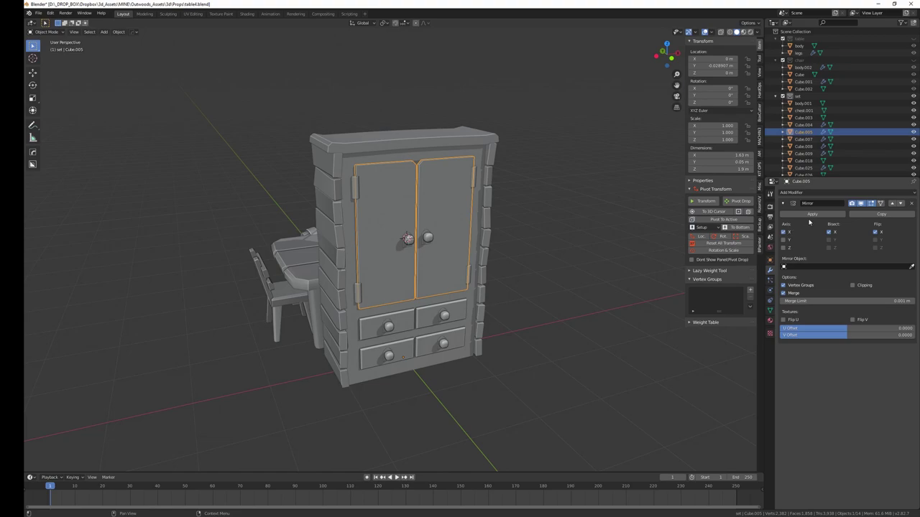
mouse_move(475, 309)
middle_mouse_down()
mouse_move(433, 307)
mouse_move(388, 338)
middle_mouse_up()
left_click(431, 308)
left_click(436, 312)
left_click(362, 352, "shift")
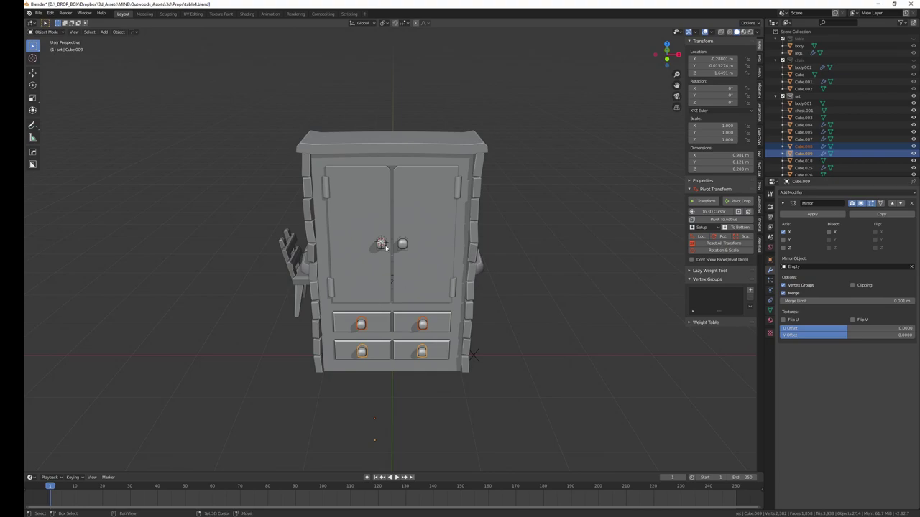
middle_click_drag(392, 270, 442, 267)
left_click(796, 96)
right_click(794, 95)
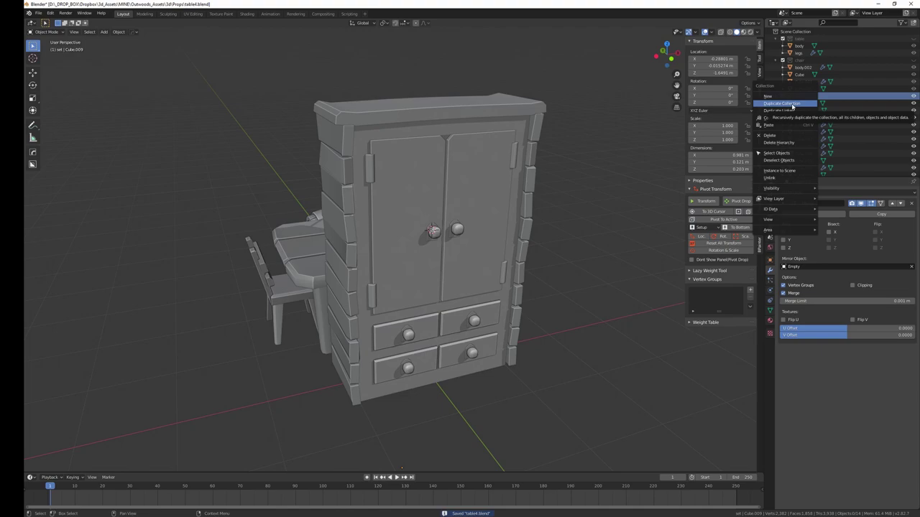
Duplicate the set collection and delete the table, chair and chest from the copy
left_click(790, 103)
scroll(848, 101, "down", 2)
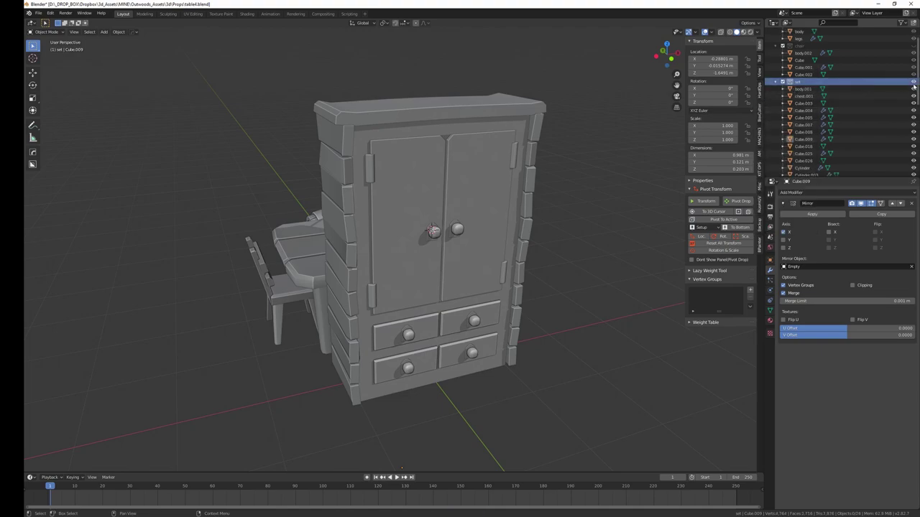
middle_click_drag(427, 277, 395, 414)
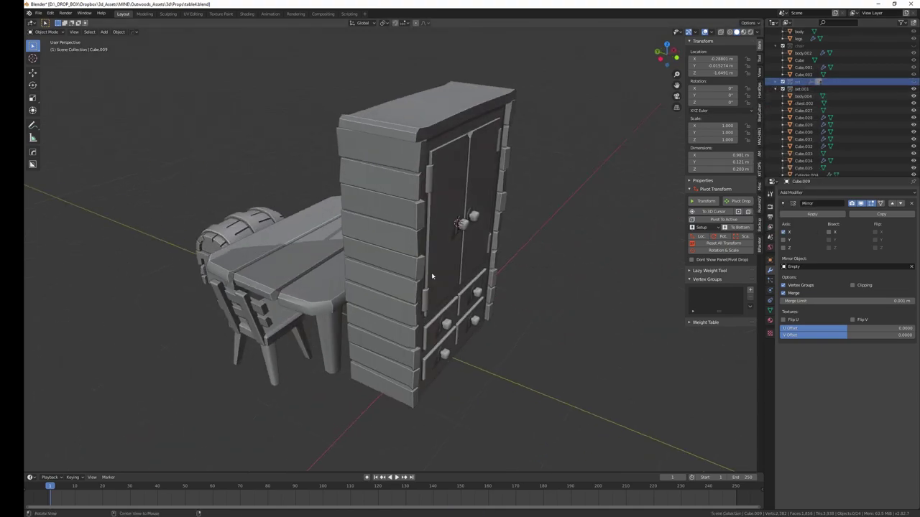
left_click_drag(395, 414, 226, 237)
key("x")
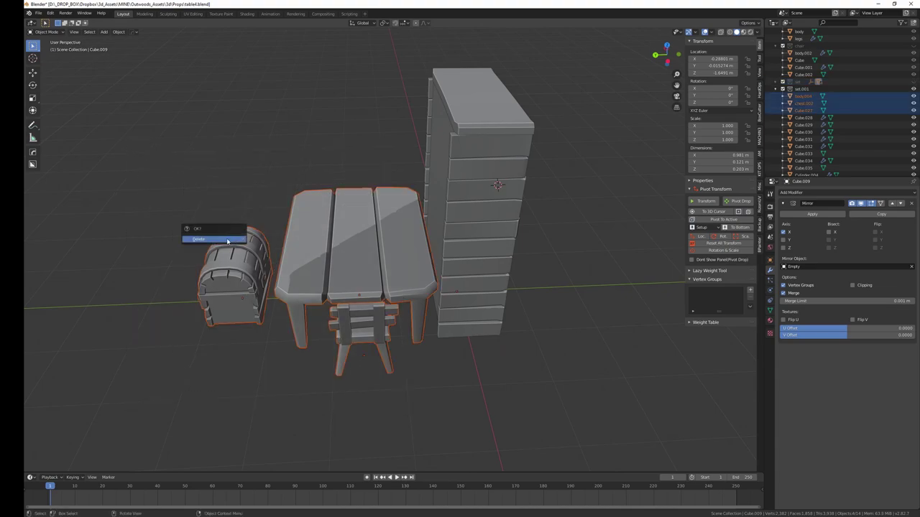
left_click(227, 238)
middle_click_drag(226, 238, 325, 260)
scroll(402, 199, "up", 3)
Set the upper and lower drawer knobs' Mirror Object to Empty
left_click(402, 198)
mouse_move(403, 199)
middle_mouse_down()
mouse_move(435, 240)
mouse_move(427, 252)
middle_mouse_up()
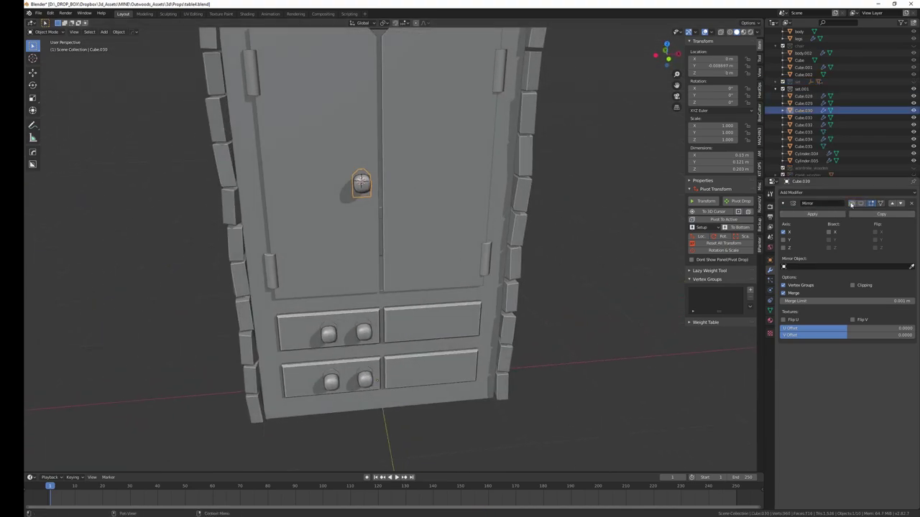
left_click(363, 332)
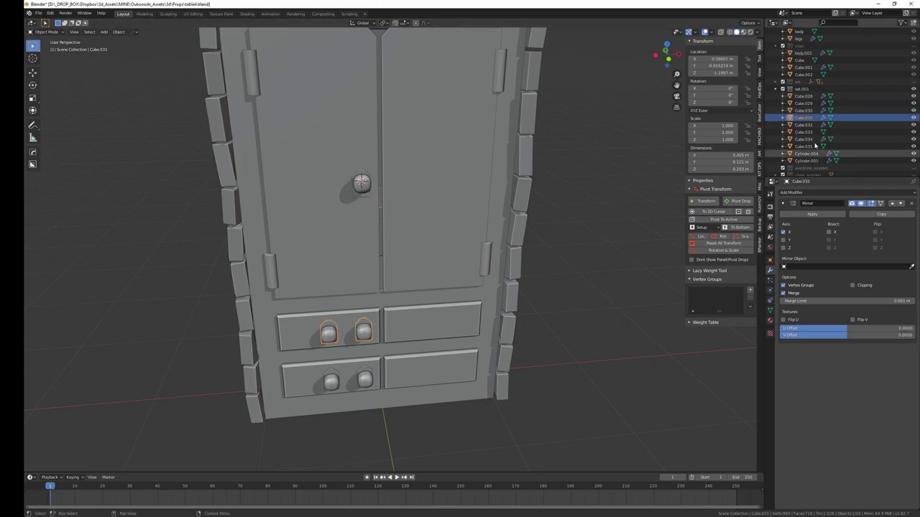
scroll(820, 115, "down", 1)
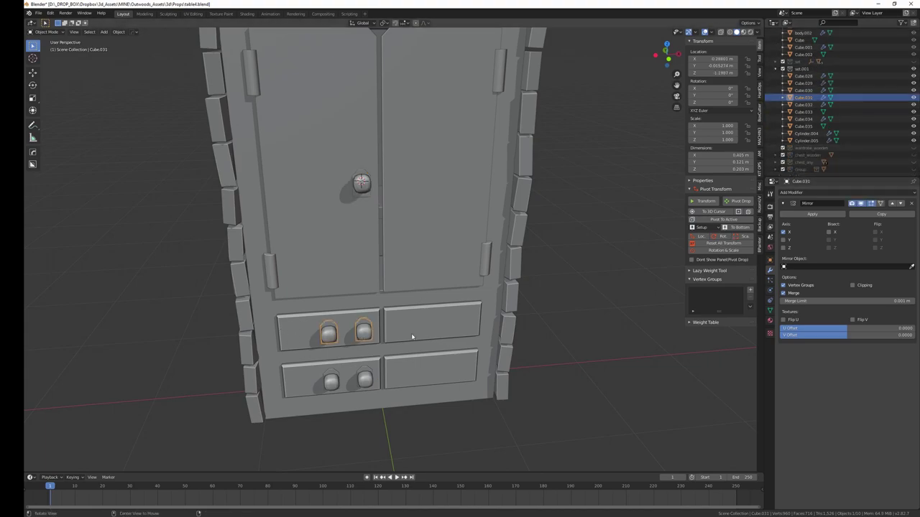
middle_click_drag(411, 336, 414, 338)
left_click(793, 267)
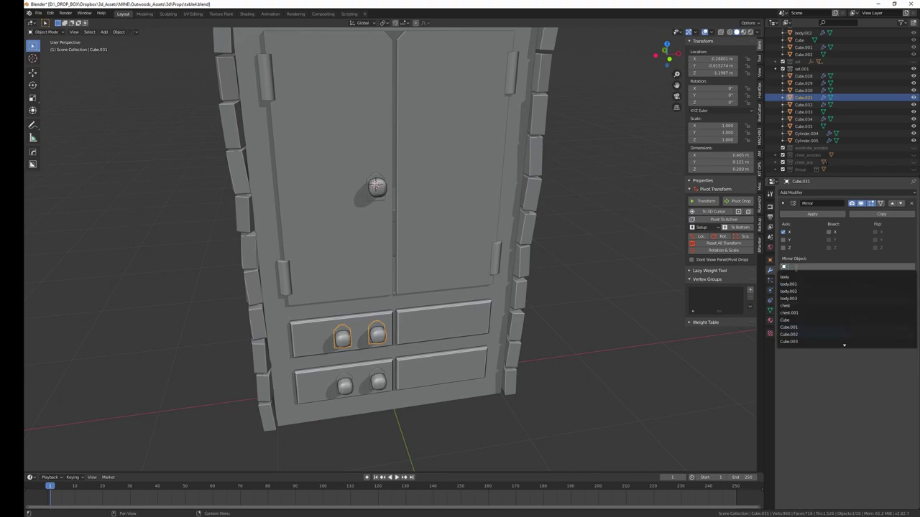
left_click(790, 277)
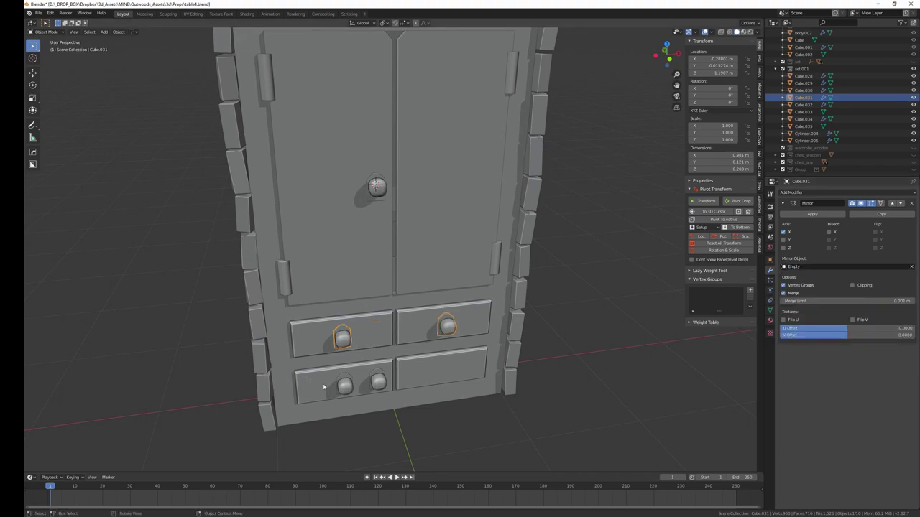
left_click(344, 384)
left_click(827, 267)
left_click(791, 277)
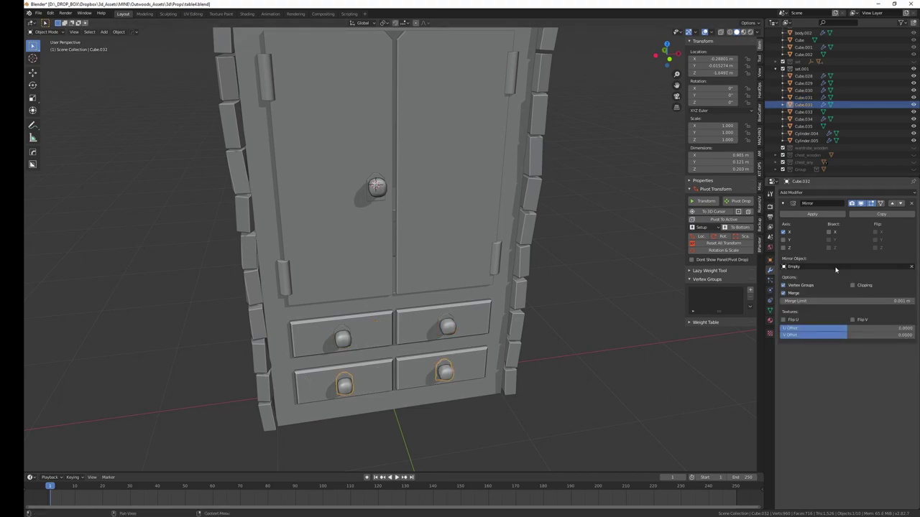
Select the door knob and both drawer knobs and show their mirrored copies
middle_click_drag(517, 338, 528, 340)
scroll(527, 340, "down", 3)
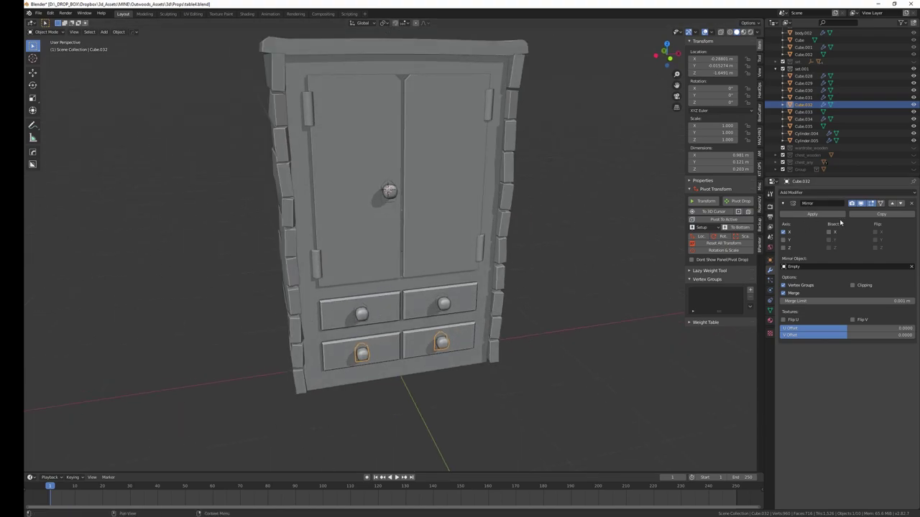
left_click(362, 313)
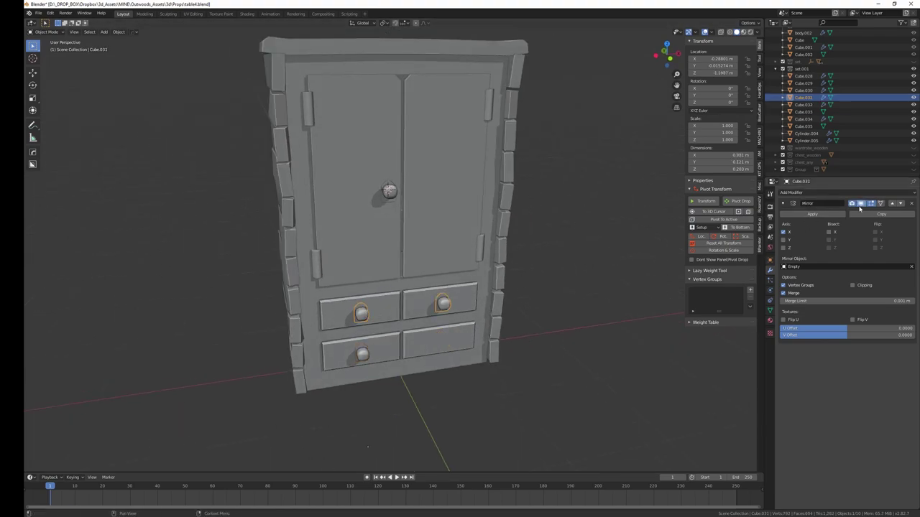
middle_click_drag(528, 332, 437, 278)
left_click(463, 210)
left_click(437, 332, "shift")
left_click(436, 363, "shift")
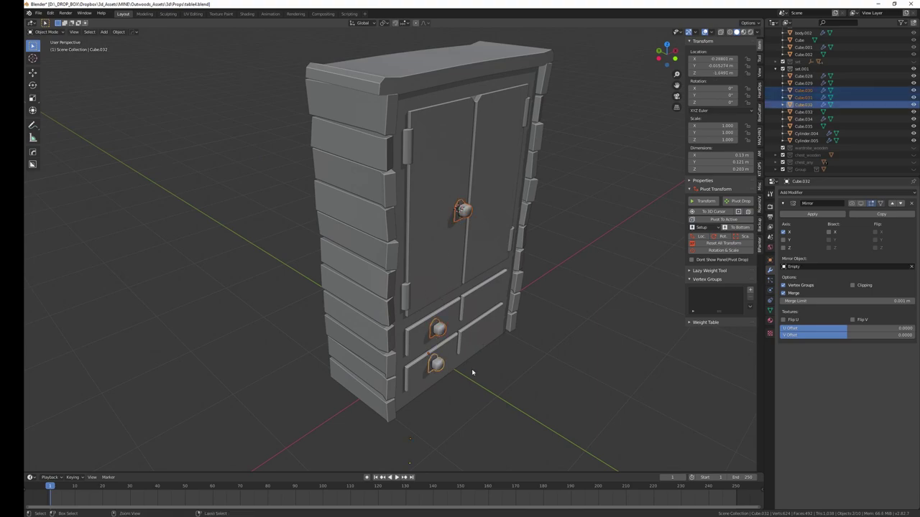
middle_click_drag(508, 336, 575, 338)
left_click(860, 205)
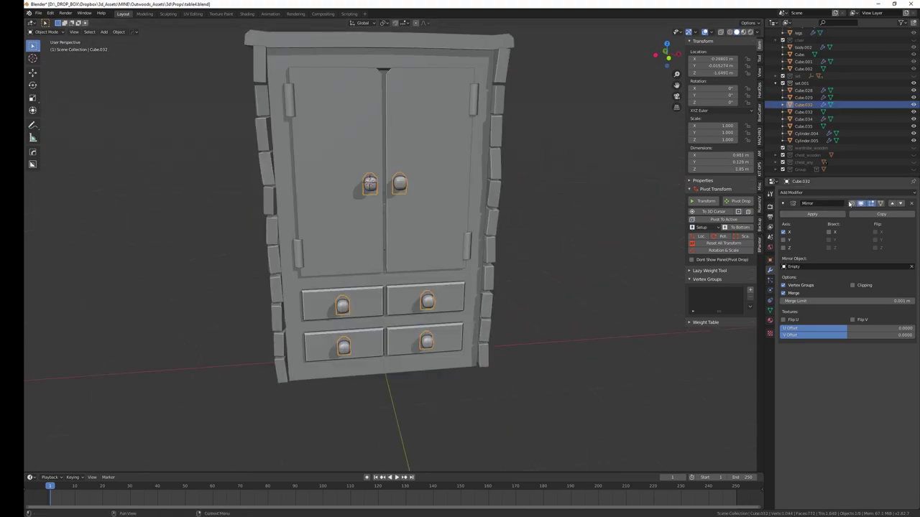
Edit the side planks' mesh in front orthographic view with see-through wireframe shading
middle_click_drag(547, 288, 480, 294)
mouse_move(416, 245)
middle_mouse_down()
mouse_move(481, 237)
mouse_move(372, 242)
mouse_move(408, 293)
mouse_move(359, 295)
mouse_move(461, 296)
middle_mouse_up()
left_click(490, 215)
key("Tab")
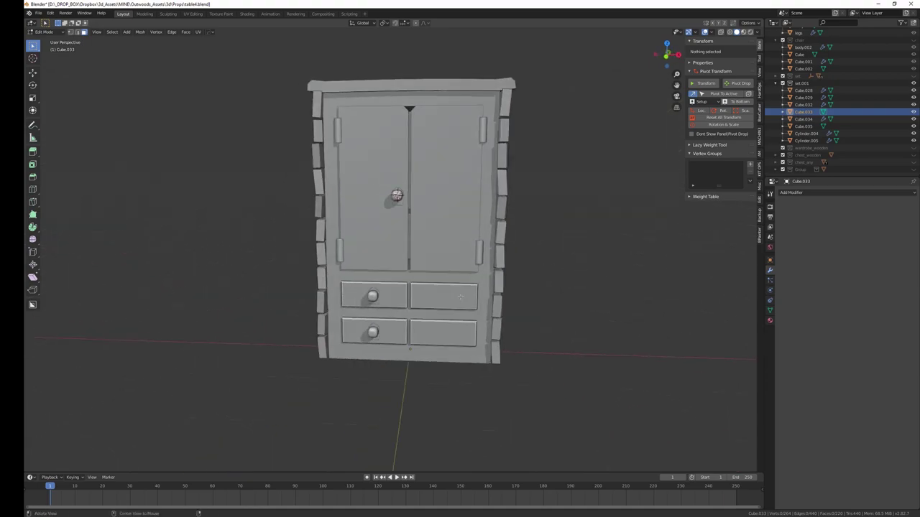
key("KP_1")
key("z")
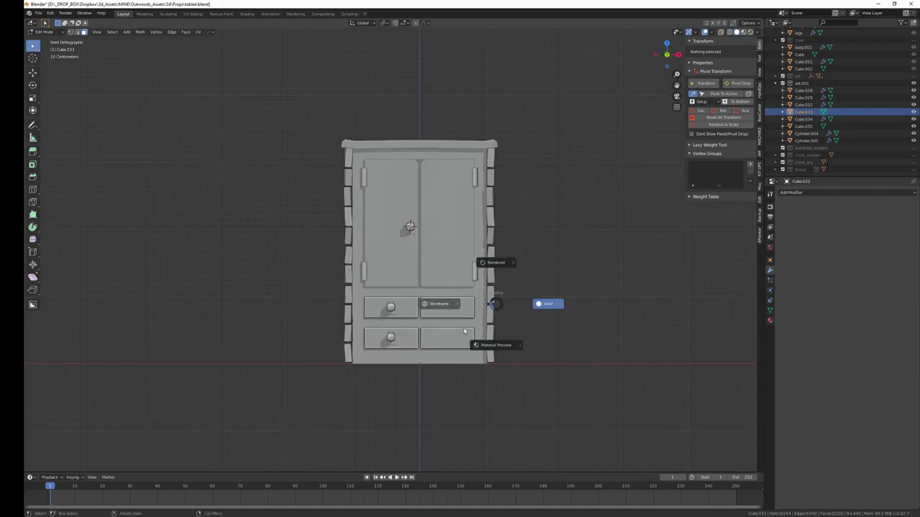
left_click(491, 346)
key("shift+z")
Delete the wardrobe's right column, return to solid shading and save the file
middle_click_drag(458, 159, 459, 179, "shift")
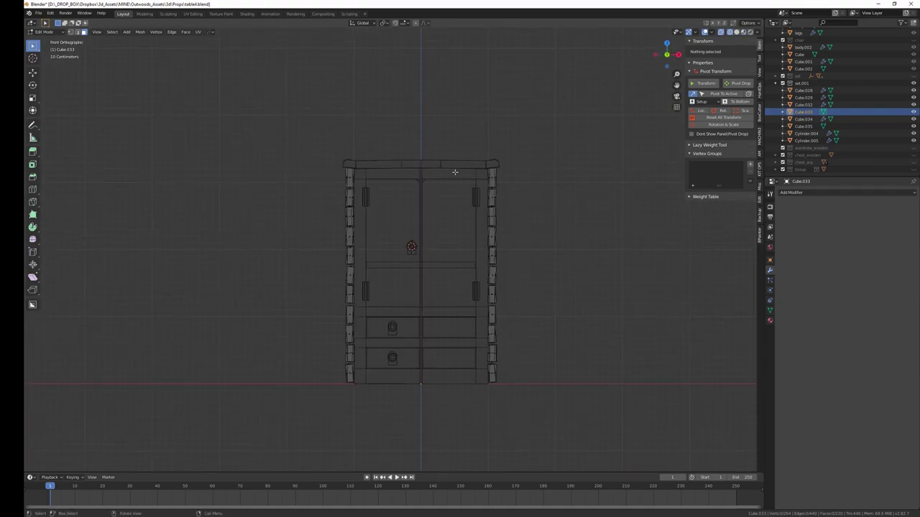
key("l")
key("x")
left_click(554, 378)
key("z")
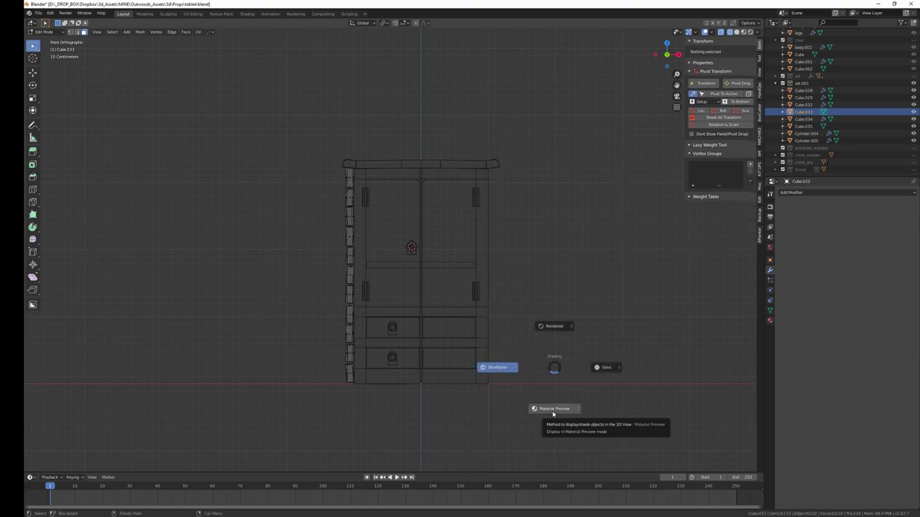
left_click(607, 369)
middle_click_drag(607, 369, 551, 386)
key("ctrl+s")
Give the left side column a Mirror modifier, with the mirrored half hidden in the viewport
key("Tab")
left_click(338, 224)
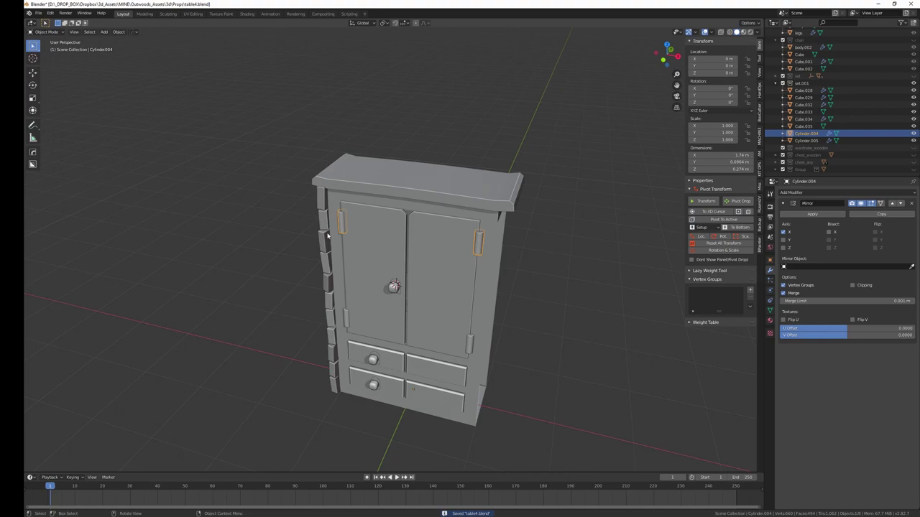
left_click(327, 236)
left_click(791, 192)
left_click(708, 221)
key("ctrl+z")
left_click(810, 193)
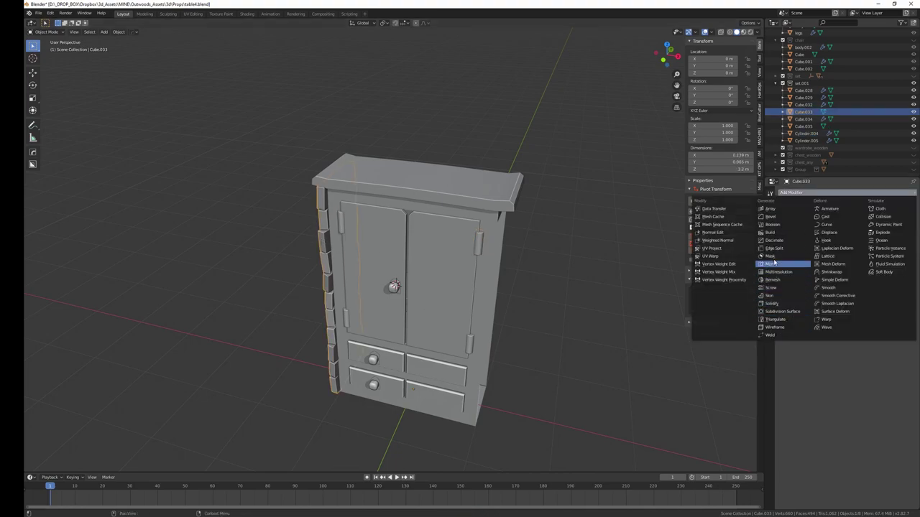
left_click(772, 264)
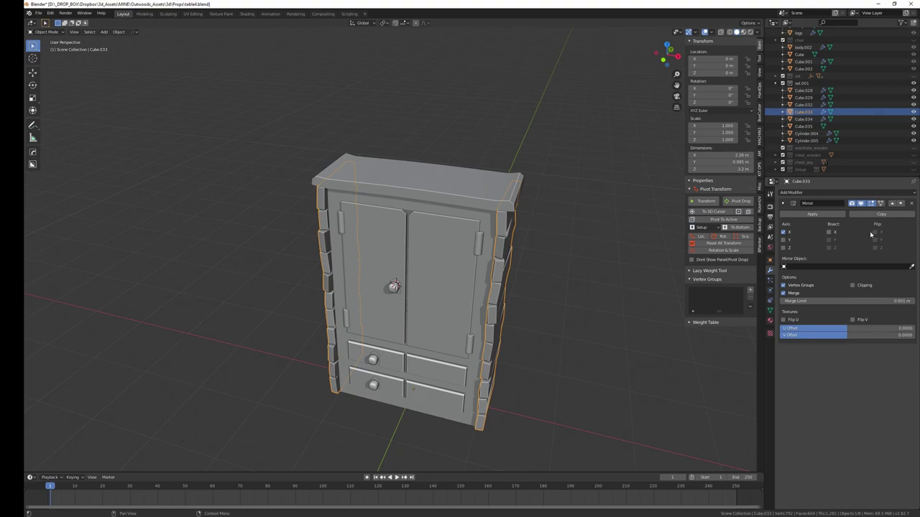
mouse_move(552, 361)
middle_mouse_down()
mouse_move(567, 349)
mouse_move(488, 209)
middle_mouse_up()
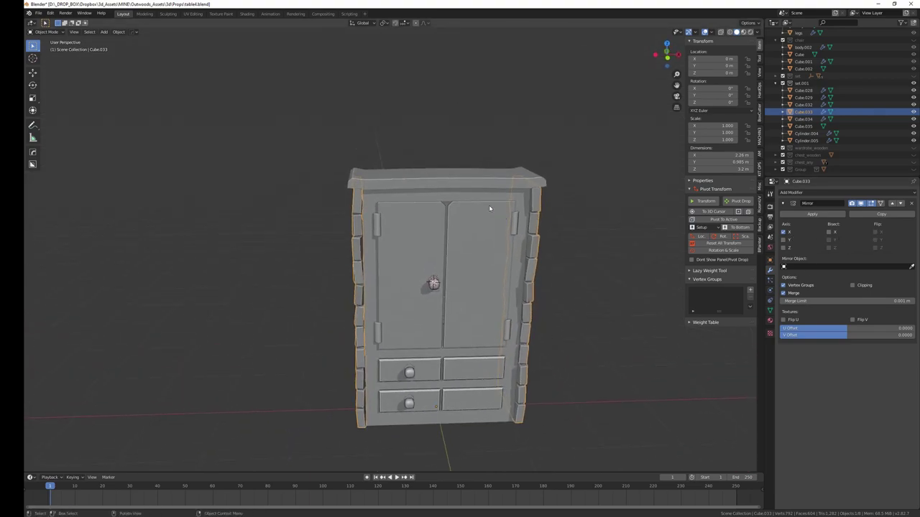
left_click(861, 204)
Join the knobs object into the side column with Ctrl+J
left_click(434, 286, "shift")
key("ctrl+j")
left_click(396, 188)
middle_click_drag(396, 215, 407, 298)
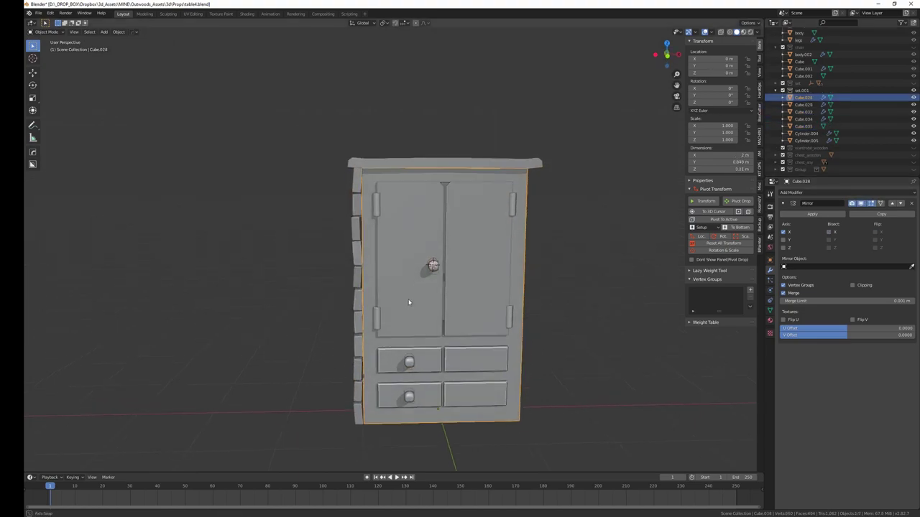
key("ctrl+z")
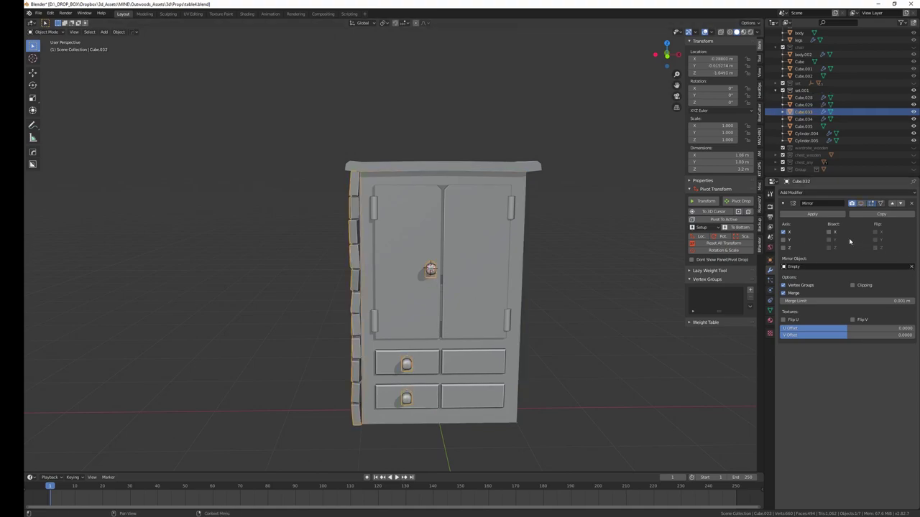
Delete the doors object, exposing the inner shelf on the right
middle_click_drag(451, 298, 474, 294)
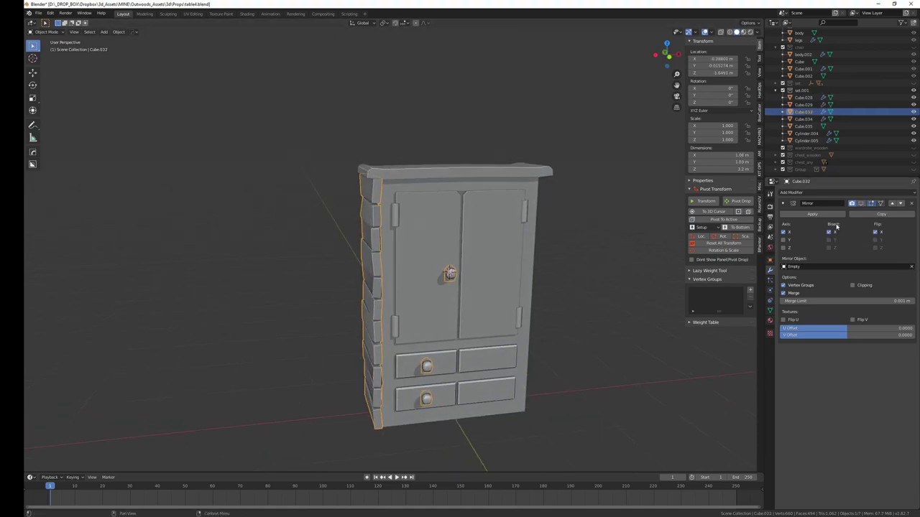
left_click(861, 204)
left_click(860, 204)
middle_click_drag(431, 302, 392, 317)
left_click(404, 351)
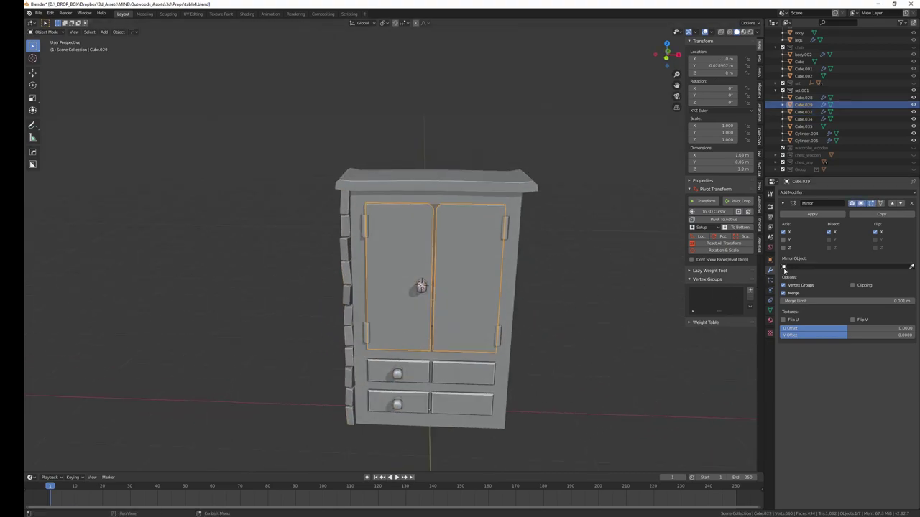
key("ctrl+z")
key("ctrl+z")
middle_click_drag(440, 321, 448, 322)
Join the cabinet body and both door handle cylinders into the knobs object
left_click(363, 362, "shift")
left_click(399, 335, "shift")
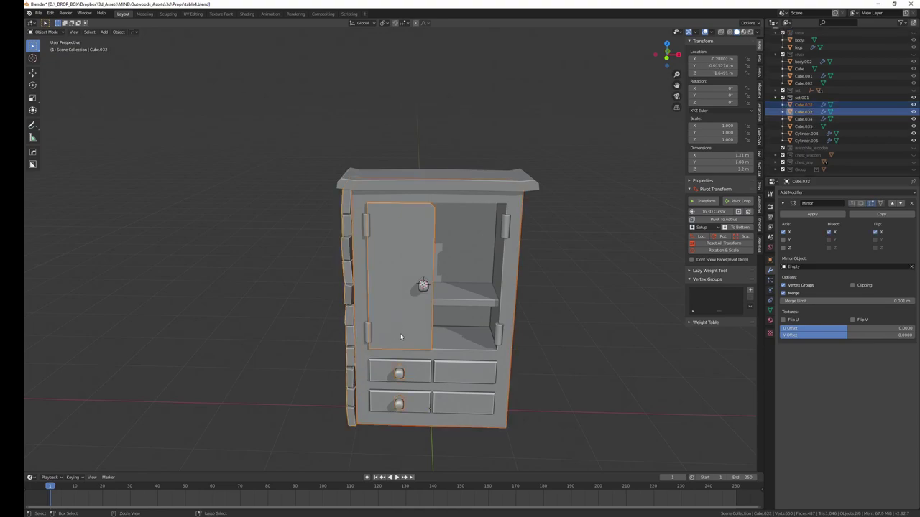
key("ctrl+j")
mouse_move(401, 335)
middle_mouse_down()
mouse_move(431, 362)
mouse_move(402, 337)
middle_mouse_up()
left_click(348, 325, "shift")
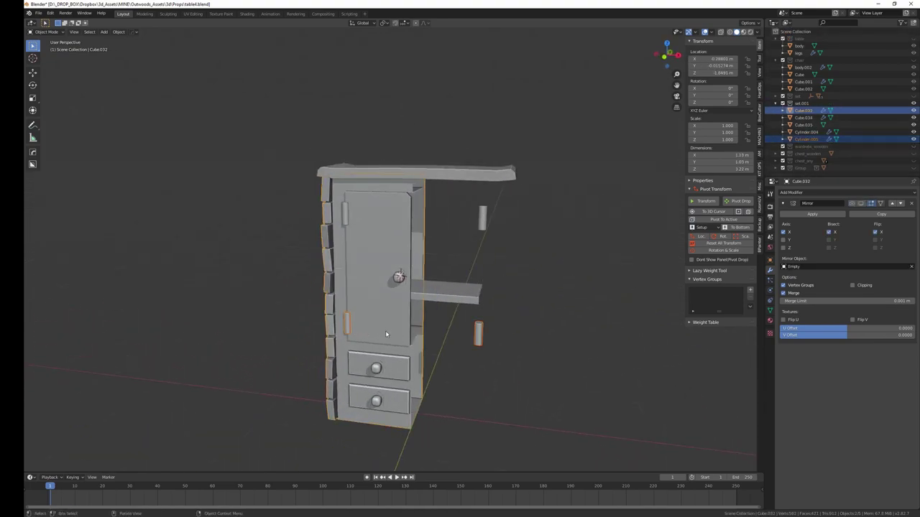
key("ctrl+j")
left_click(482, 218)
left_click(410, 227, "shift")
key("ctrl+j")
Join the top slab and the shelf into the cabinet
middle_click_drag(411, 227, 444, 204)
left_click(444, 205)
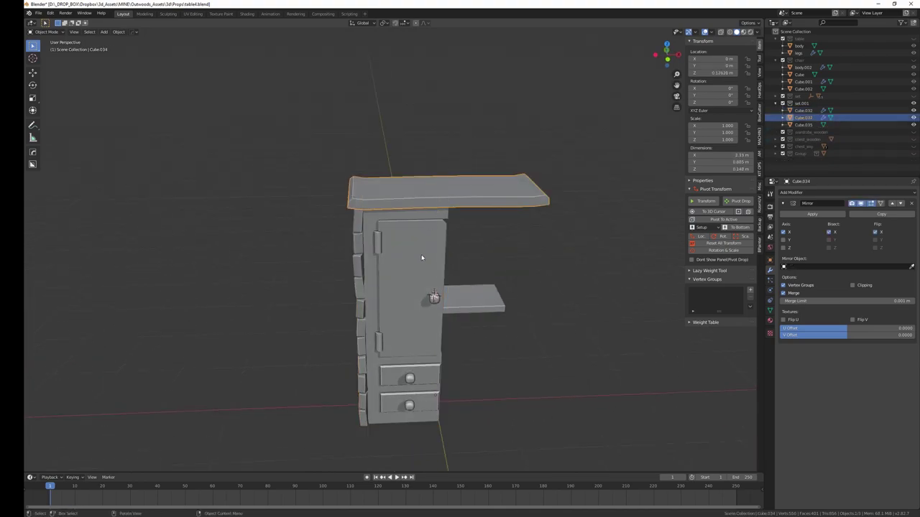
left_click(424, 311, "shift")
key("ctrl+j")
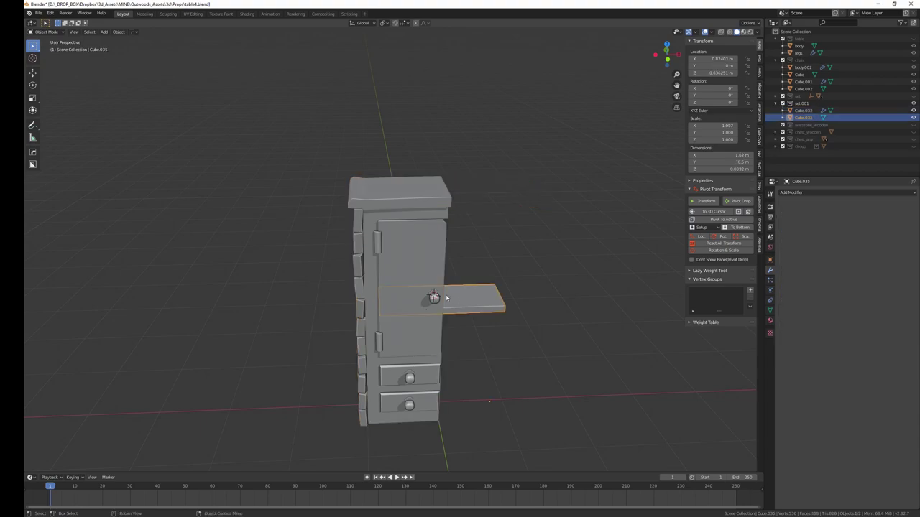
left_click(439, 298, "shift")
key("ctrl+j")
middle_click_drag(438, 298, 424, 333)
Inspect the joined cabinet's shelf and interior in Edit Mode, then exit
key("Tab")
key("Tab")
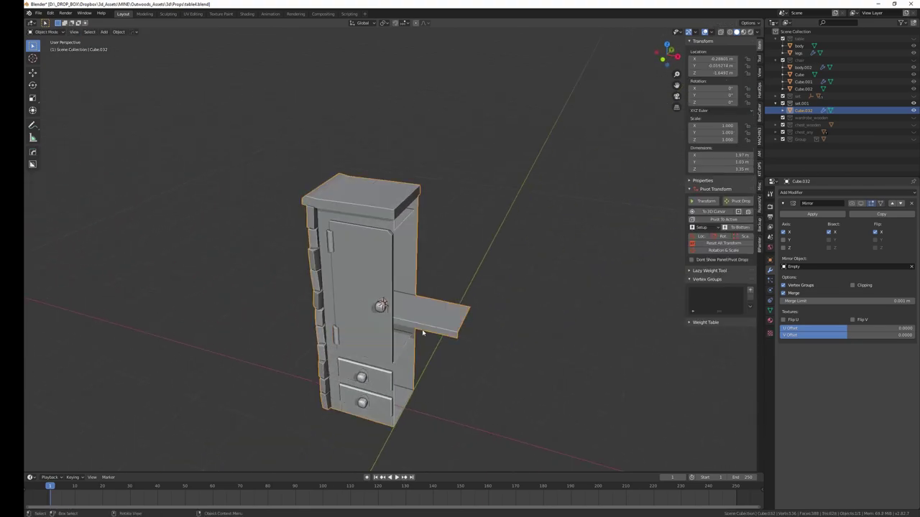
scroll(426, 336, "up", 2)
scroll(448, 332, "up", 2)
scroll(386, 304, "up", 3)
middle_click_drag(374, 323, 389, 319)
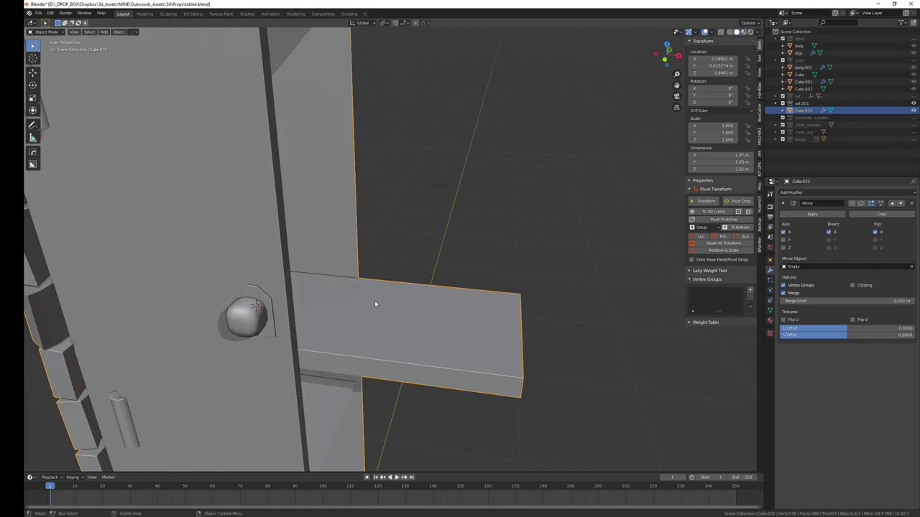
scroll(376, 303, "down", 3)
scroll(403, 355, "down", 4)
key("Tab")
mouse_move(402, 355)
middle_mouse_down()
mouse_move(403, 340)
mouse_move(380, 348)
mouse_move(402, 356)
middle_mouse_up()
key("Tab")
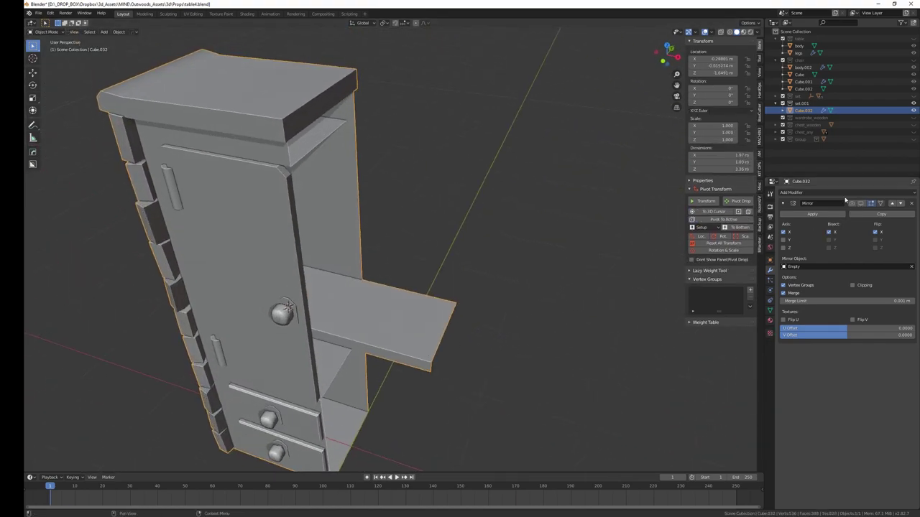
Add a second Mirror modifier with Bisect X and Flip X around Empty, and apply it
left_click(819, 193)
left_click(766, 267)
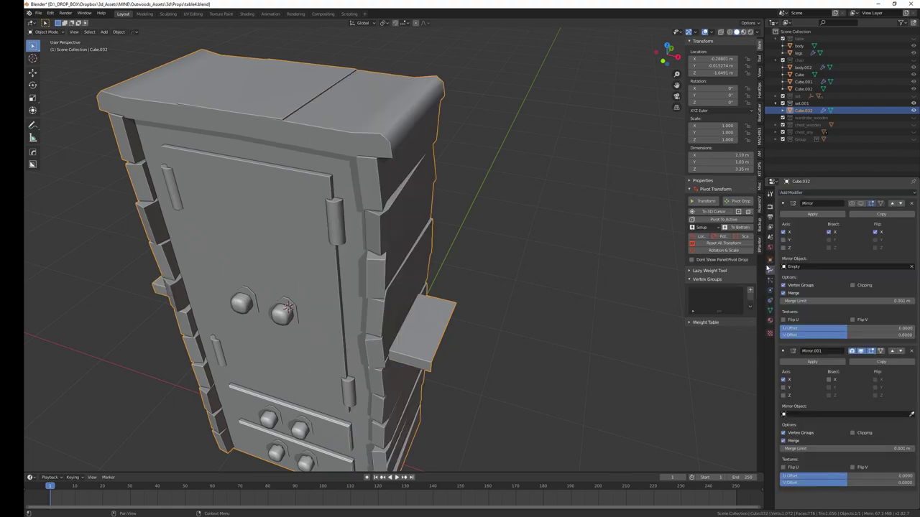
left_click(829, 379)
left_click(875, 378)
mouse_move(479, 352)
middle_mouse_down("alt")
mouse_move(471, 346)
mouse_move(481, 342)
middle_mouse_up("alt")
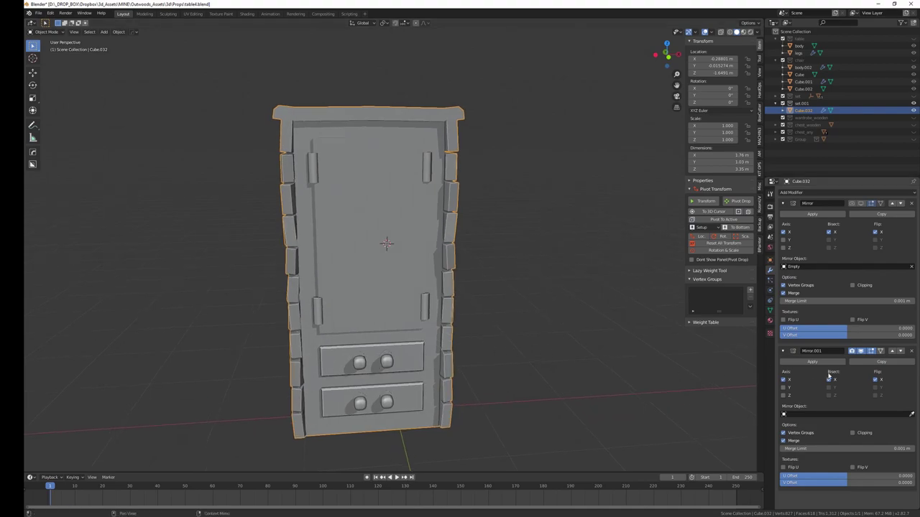
left_click(827, 415)
type("emp")
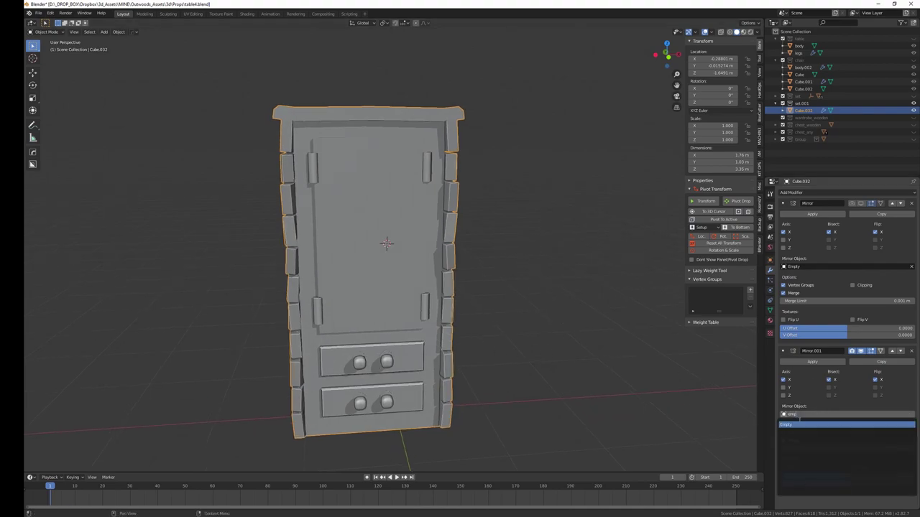
key("Return")
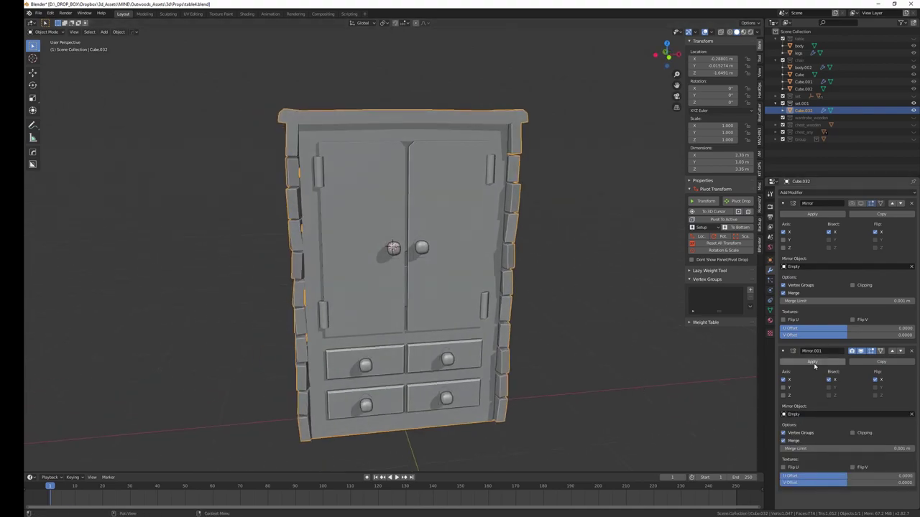
left_click(815, 363)
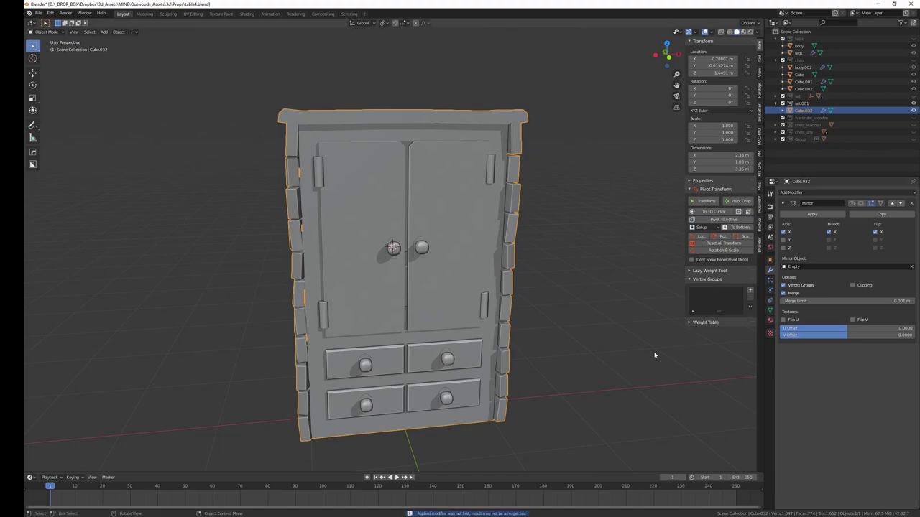
key("KP_1")
Isolate the cabinet in wireframe shading and enter Edit Mode on its mesh
key("z")
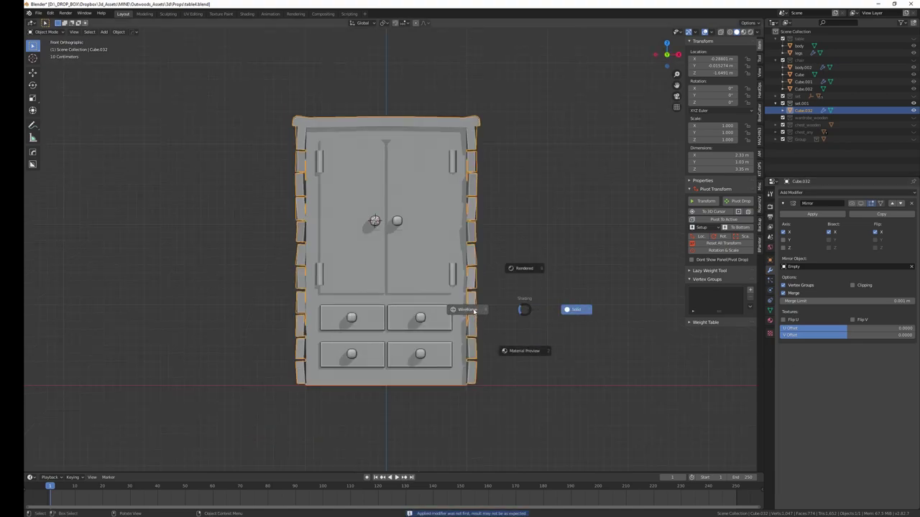
left_click(473, 311)
key("KP_Divide")
left_click(401, 244)
key("KP_Divide")
key("Tab")
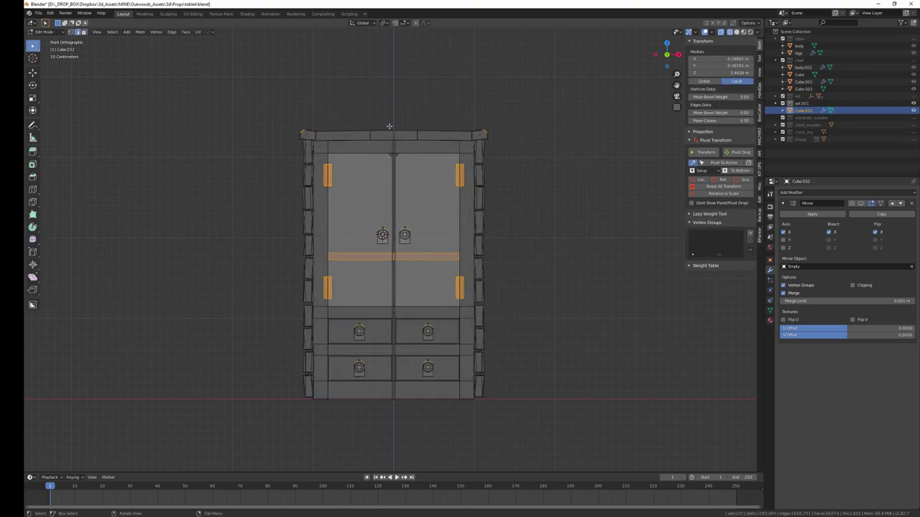
Delete the cabinet's right half, return to solid shading and save
left_click_drag(392, 124, 564, 421)
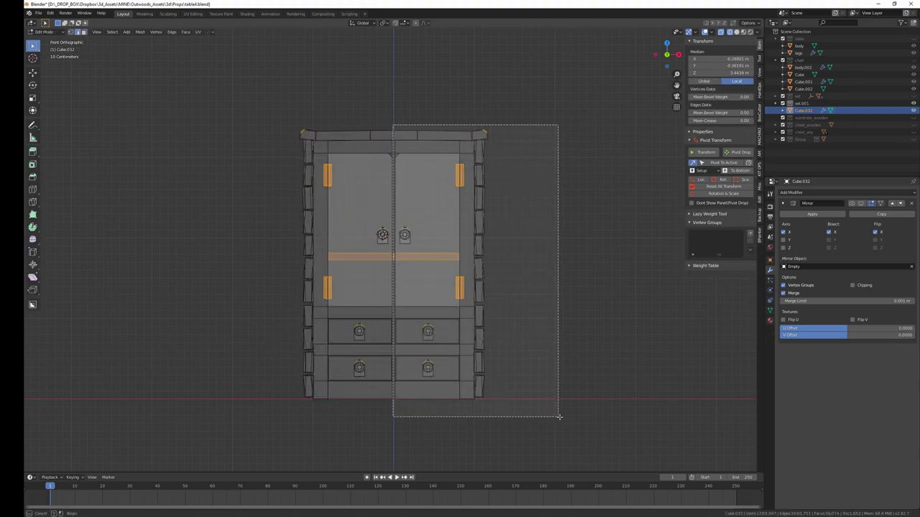
key("x")
key("z")
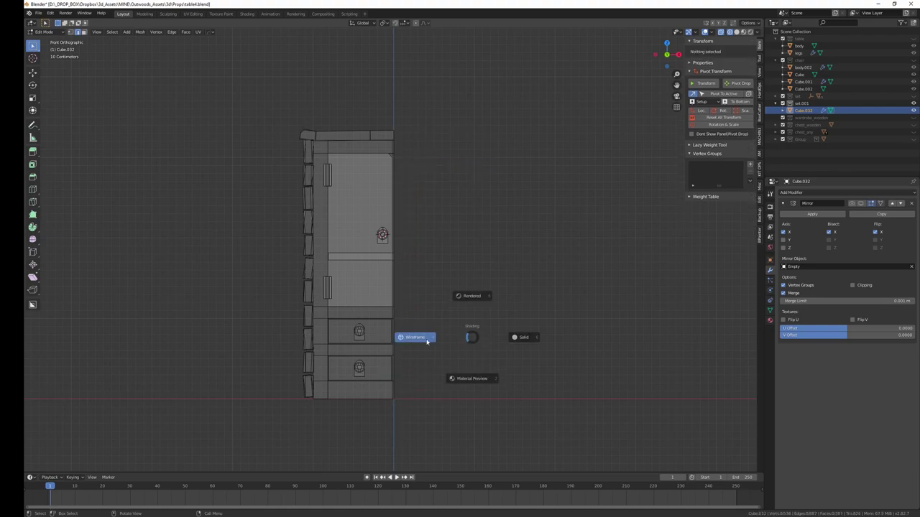
left_click(519, 338)
mouse_move(519, 338)
middle_mouse_down()
mouse_move(470, 349)
mouse_move(482, 330)
mouse_move(427, 321)
mouse_move(424, 304)
mouse_move(503, 324)
mouse_move(493, 336)
middle_mouse_up()
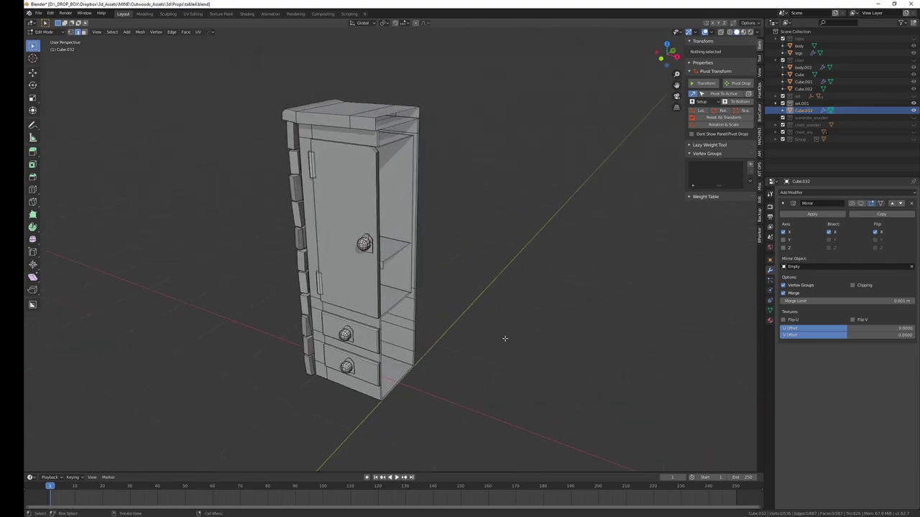
middle_click_drag(540, 293, 517, 301)
key("ctrl+s")
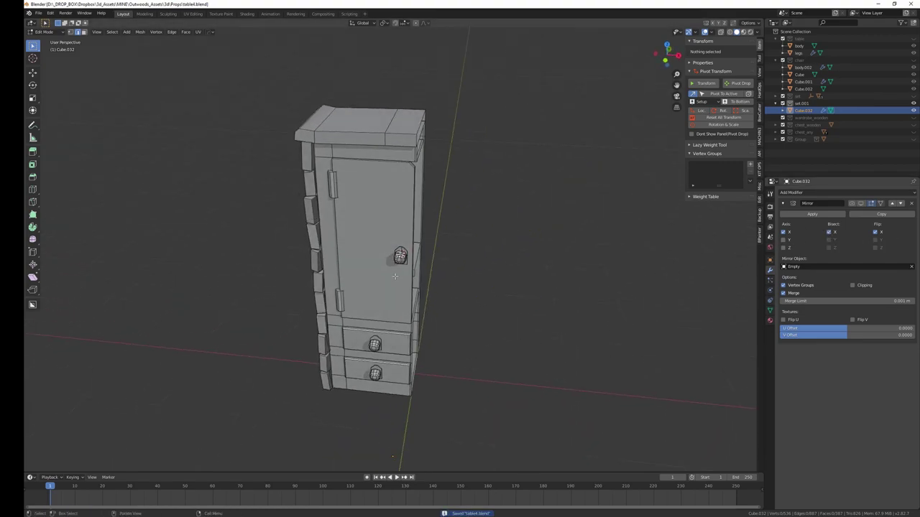
Enable the Mirror's edit-mode and on-cage display, and bevel the edge above the doors
left_click(861, 204)
left_click(851, 205)
mouse_move(540, 256)
middle_mouse_down()
mouse_move(489, 273)
mouse_move(512, 287)
mouse_move(460, 216)
middle_mouse_up()
scroll(454, 208, "up", 2)
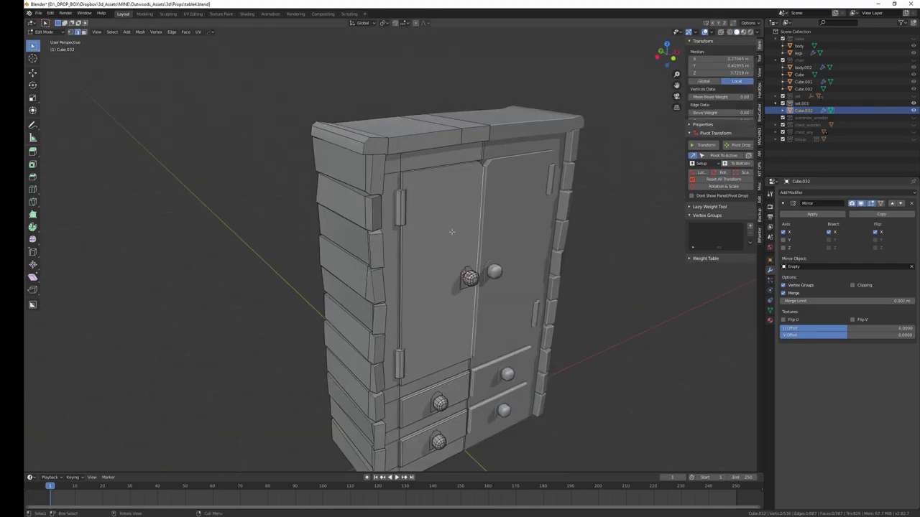
scroll(445, 215, "up", 2)
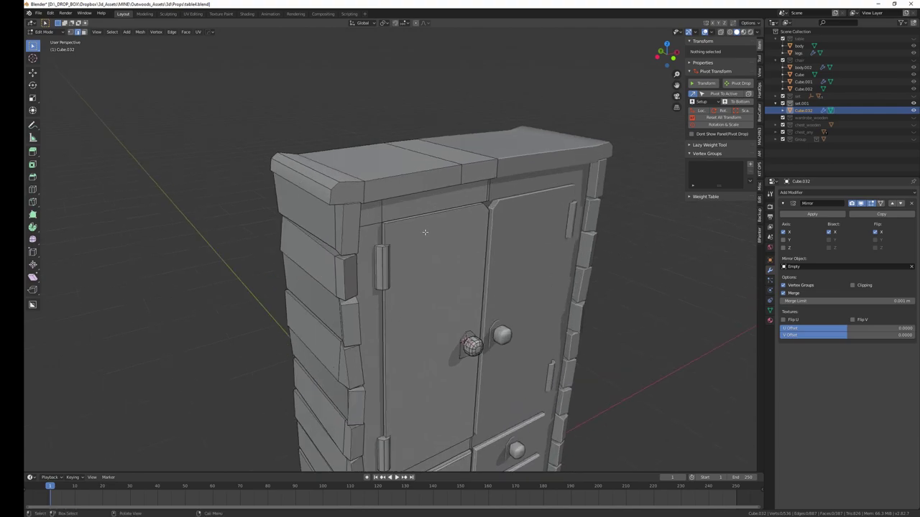
scroll(442, 223, "up", 1)
key("ctrl+b")
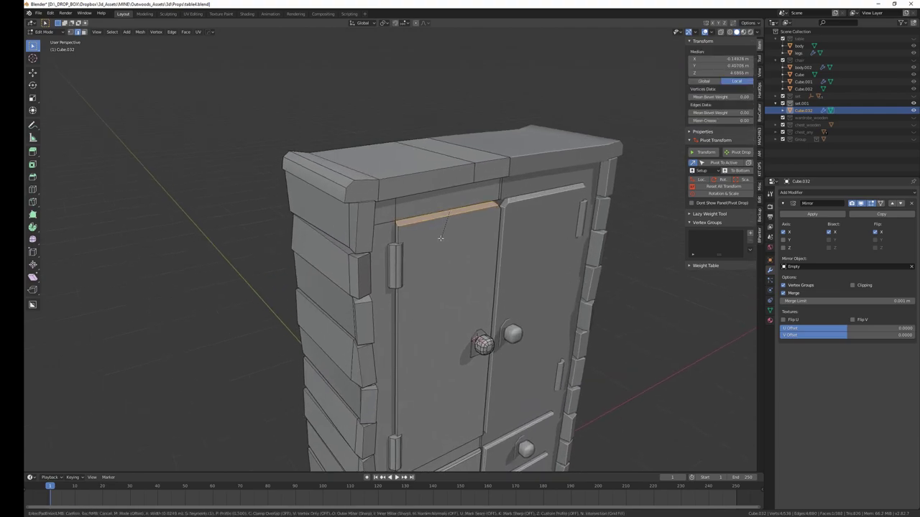
left_click(439, 230)
scroll(446, 221, "up", 2)
mouse_move(439, 230)
middle_mouse_down()
mouse_move(445, 221)
mouse_move(469, 280)
mouse_move(371, 195)
middle_mouse_up()
scroll(446, 221, "down", 3)
Merge stray drawer-front vertices At Last, then return to object mode
left_click(470, 280)
scroll(469, 280, "up", 3)
left_click(371, 194)
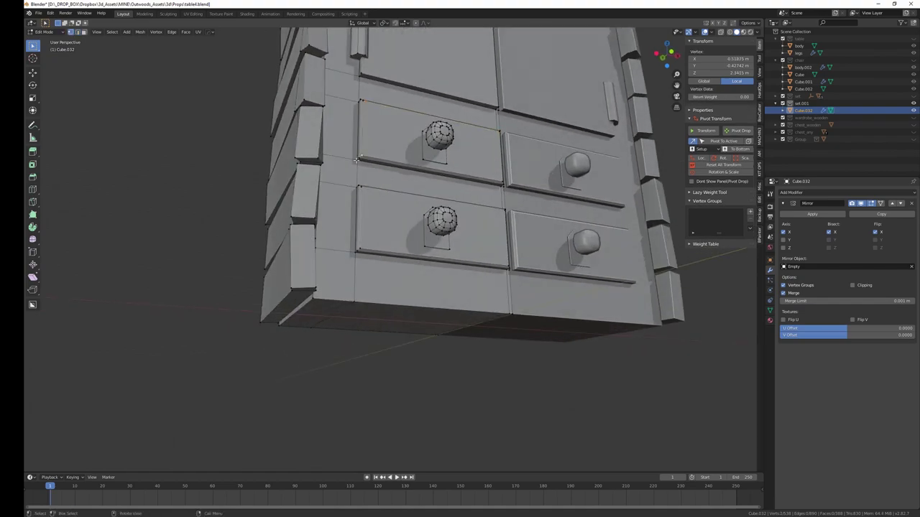
key("m")
left_click(394, 200)
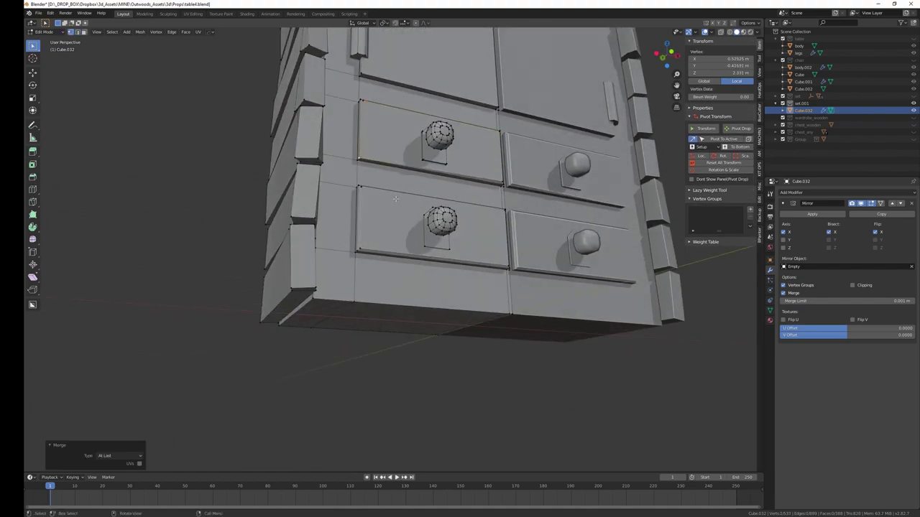
middle_click_drag(395, 200, 450, 185)
left_click(459, 271, "shift")
key("m")
left_click(443, 322)
middle_click_drag(444, 322, 482, 325)
key("Tab")
scroll(517, 386, "down", 4)
scroll(515, 396, "down", 3)
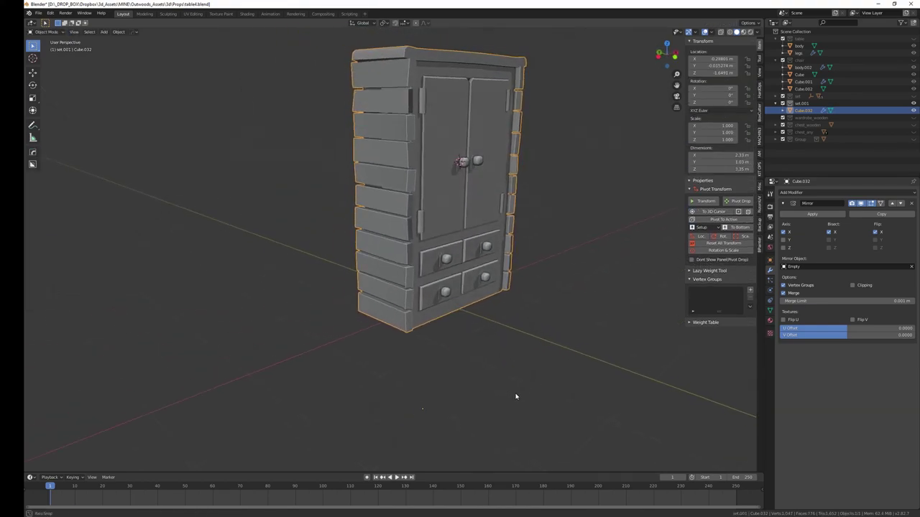
Isolate the wardrobe's hinge pieces in local view with solid shading and inspect them
mouse_move(516, 400)
middle_mouse_down()
mouse_move(492, 409)
mouse_move(503, 400)
mouse_move(460, 331)
mouse_move(419, 230)
mouse_move(414, 134)
middle_mouse_up()
scroll(428, 304, "up", 5)
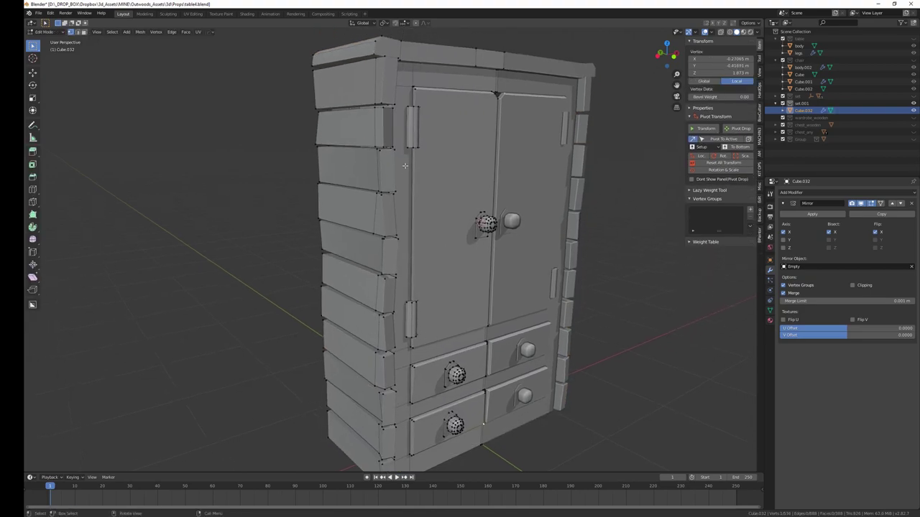
key("Tab")
key("l")
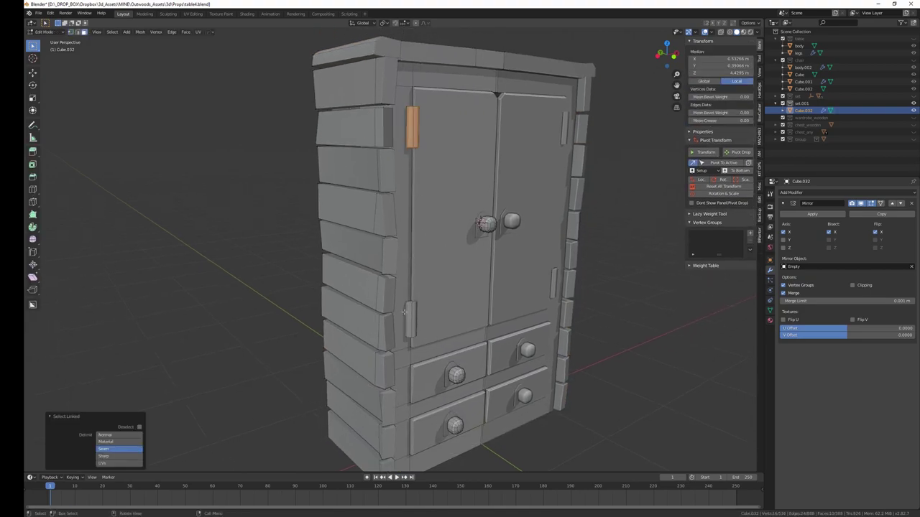
key("ctrl+i")
key("h")
middle_click_drag(408, 327, 542, 269)
key("l")
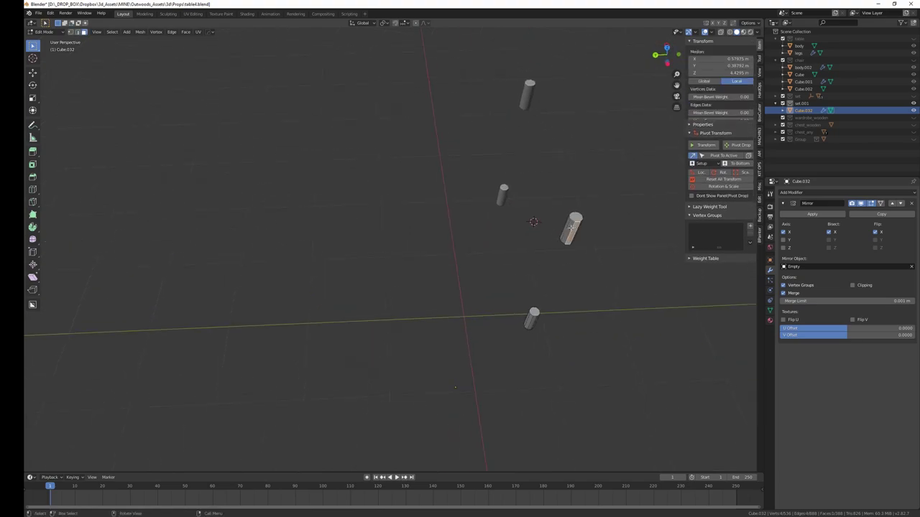
mouse_move(534, 220)
middle_mouse_down()
mouse_move(524, 203)
mouse_move(511, 213)
mouse_move(516, 310)
mouse_move(541, 323)
mouse_move(524, 320)
middle_mouse_up()
key("alt+a")
key("KP_Divide")
key("z")
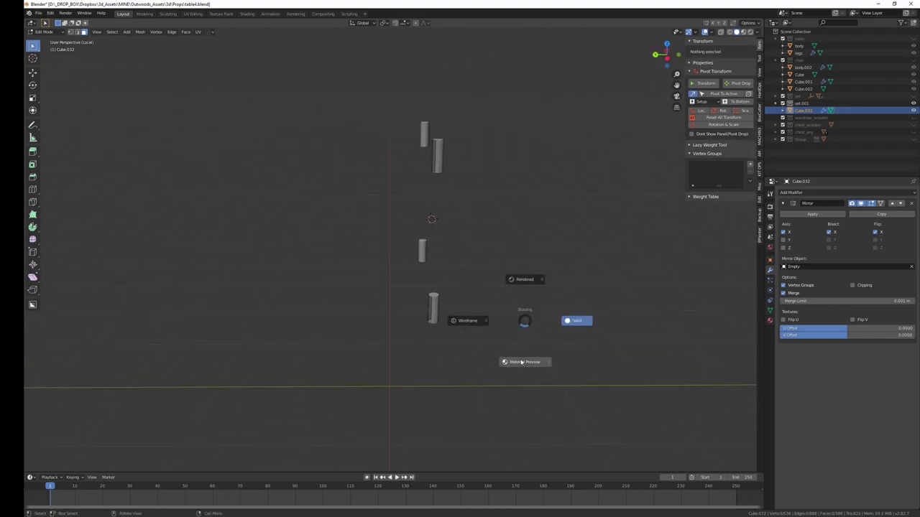
left_click(572, 326)
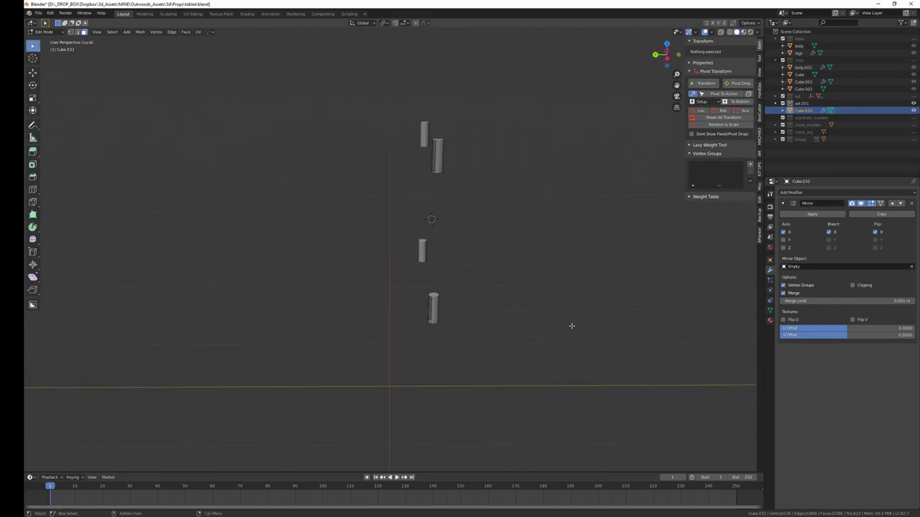
Reveal all geometry, then temporarily hide the doors to check the shelf
key("alt+h")
mouse_move(571, 326)
middle_mouse_down()
mouse_move(360, 205)
mouse_move(373, 248)
middle_mouse_up()
key("alt+a")
key("l")
key("h")
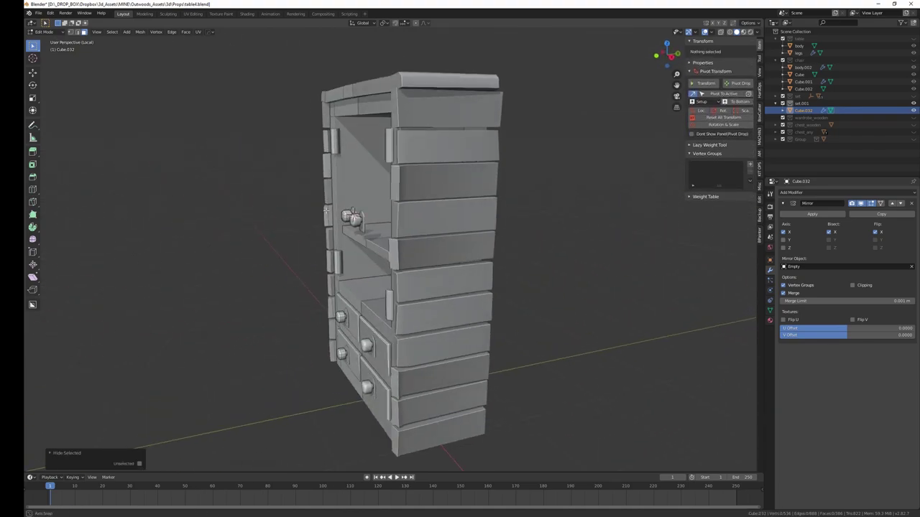
key("alt+h")
mouse_move(373, 248)
middle_mouse_down()
mouse_move(486, 300)
mouse_move(455, 309)
mouse_move(377, 438)
middle_mouse_up()
Save table4.blend, return to Object Mode and show the RizomUV Bridge panel
key("ctrl+s")
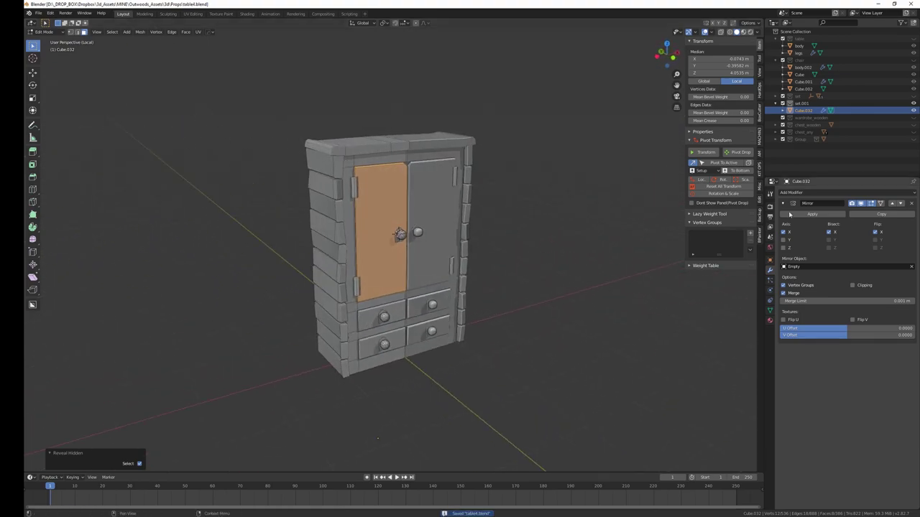
key("Tab")
middle_click_drag(551, 267, 537, 285)
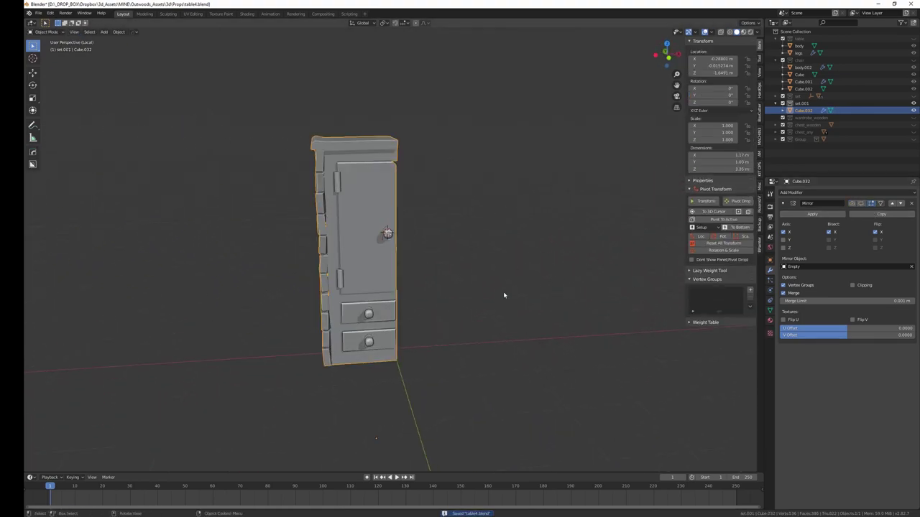
left_click(759, 205)
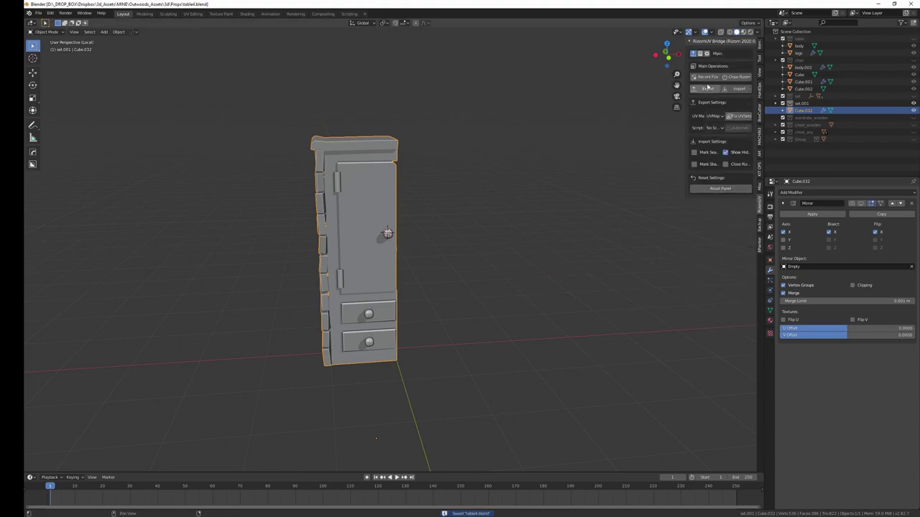
Send the wardrobe to RizomUV and run an automatic seam cut and unwrap
left_click(706, 89)
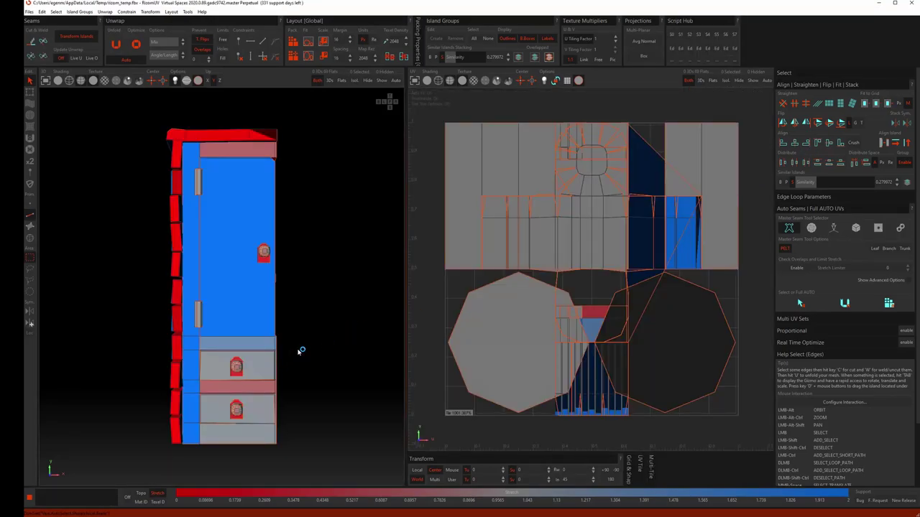
left_click_drag(301, 350, 335, 363, "alt")
key("ctrl+a")
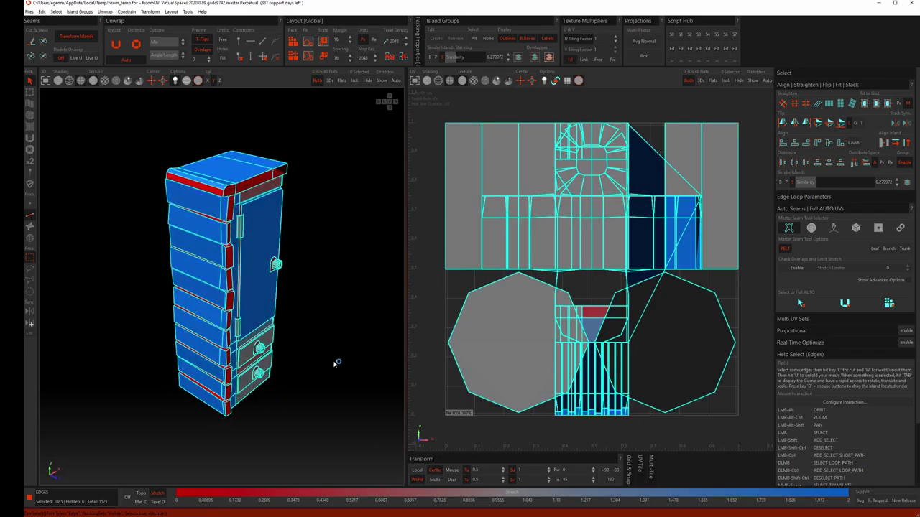
key("c")
key("ctrl+a")
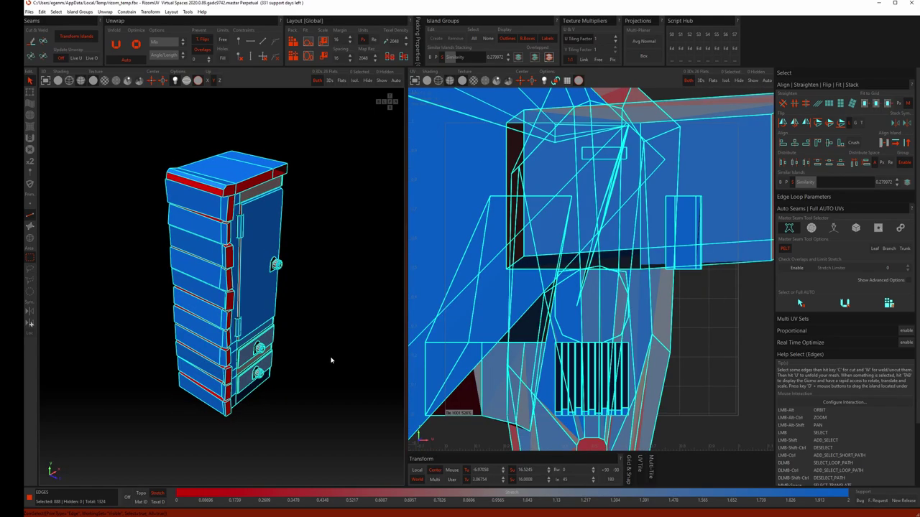
left_click(832, 228)
left_click(889, 303)
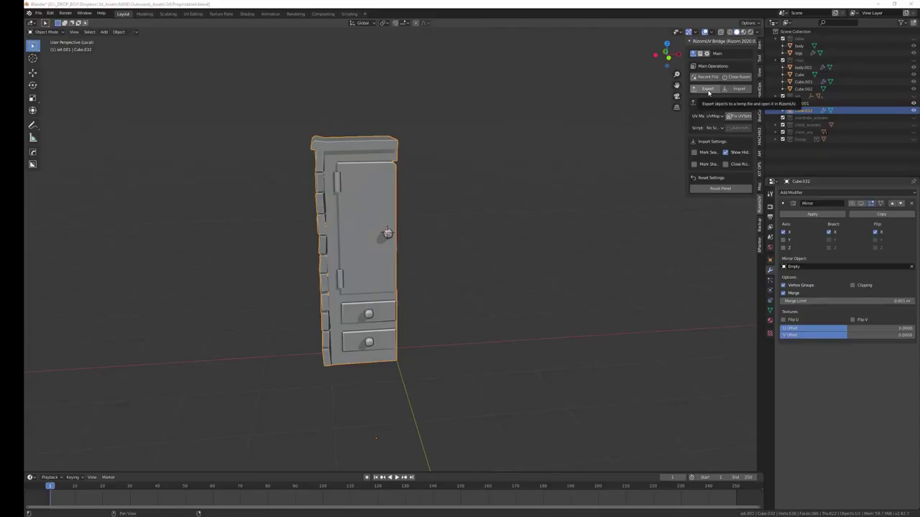
Resend the wardrobe, auto-cut seams and unfold again, then import the new UVs into Blender
left_click(707, 89)
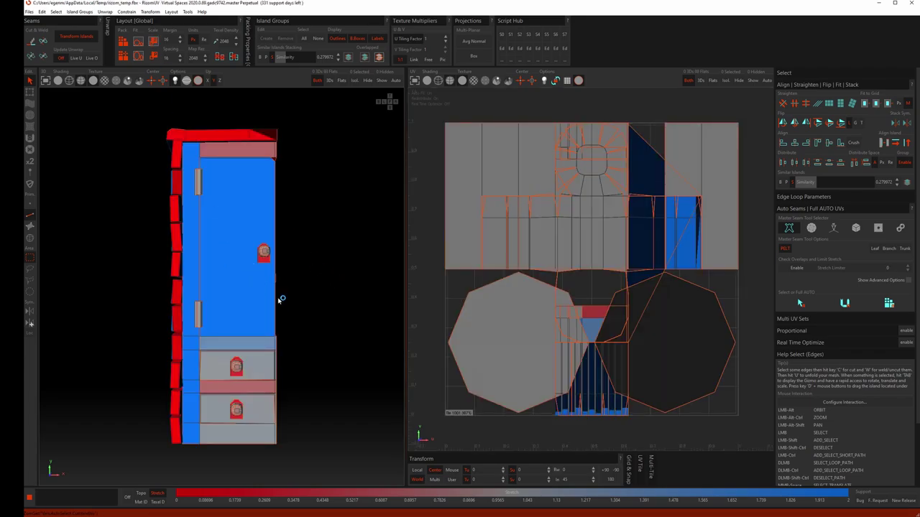
left_click_drag(273, 301, 285, 308, "alt")
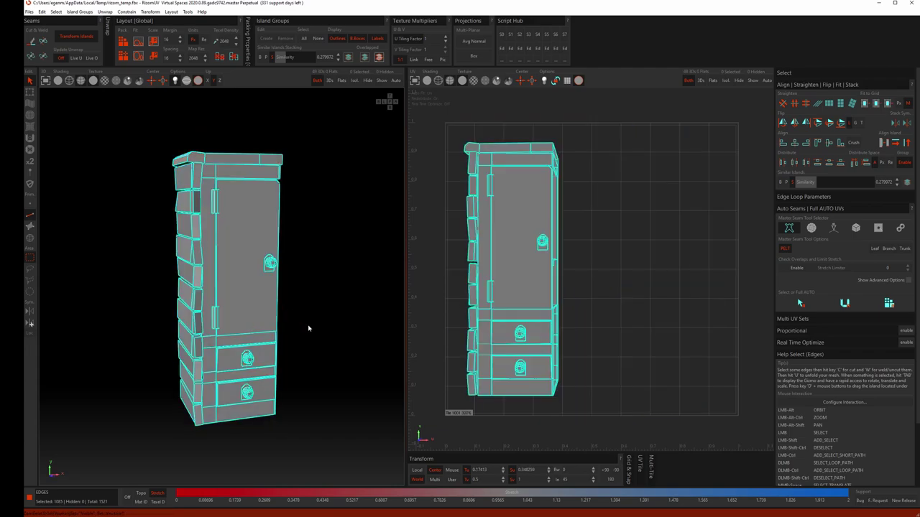
key("u")
left_click(834, 228)
left_click(844, 302)
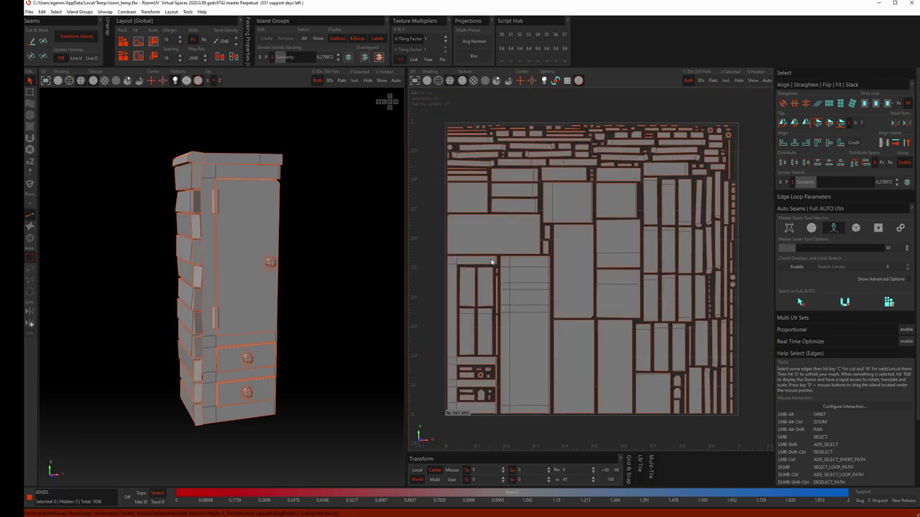
key("alt+Tab")
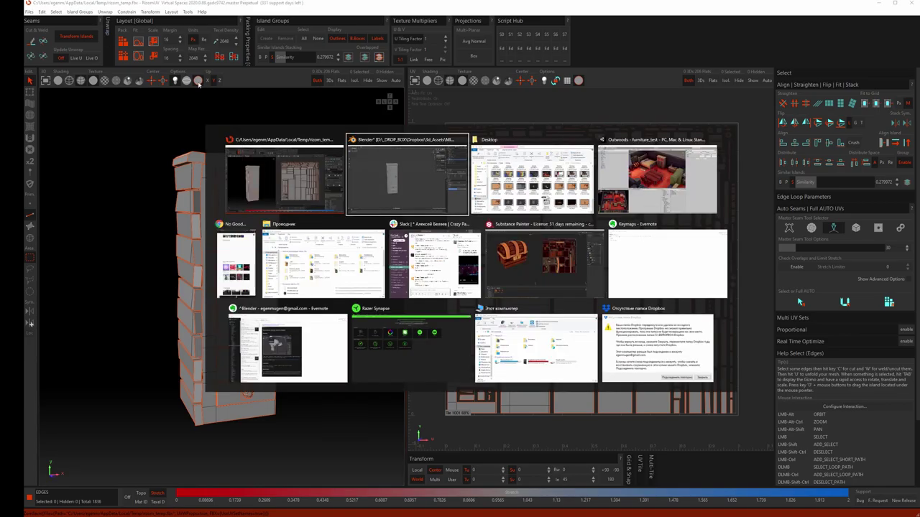
left_click(737, 88)
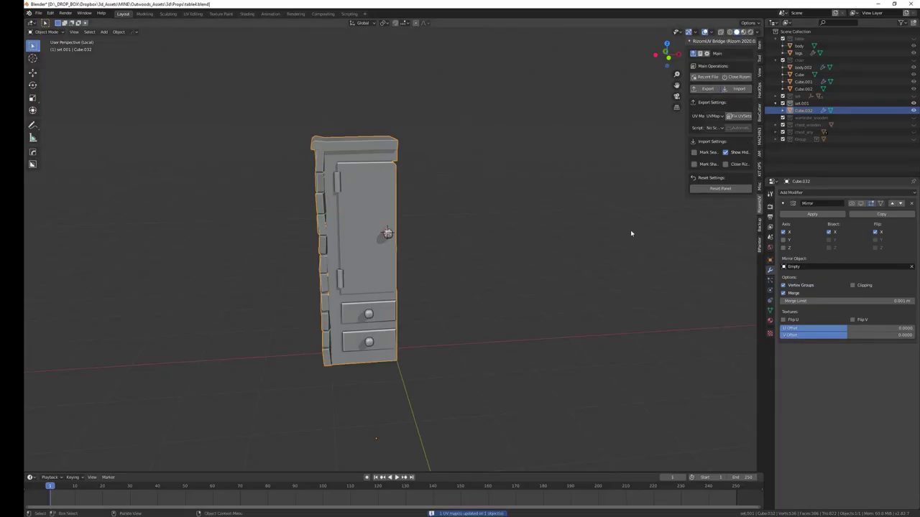
Save the file, show the Mirror modifier in the viewport and create collection set.002
key("ctrl+s")
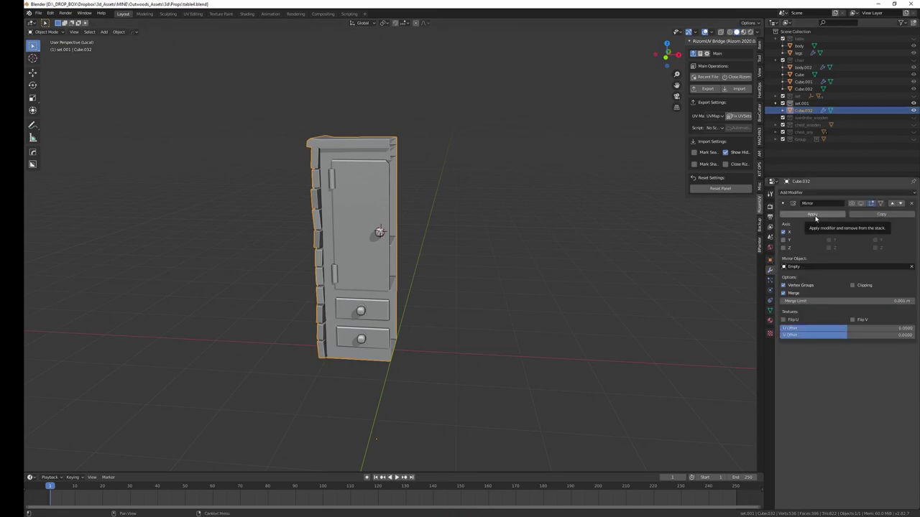
left_click(862, 204)
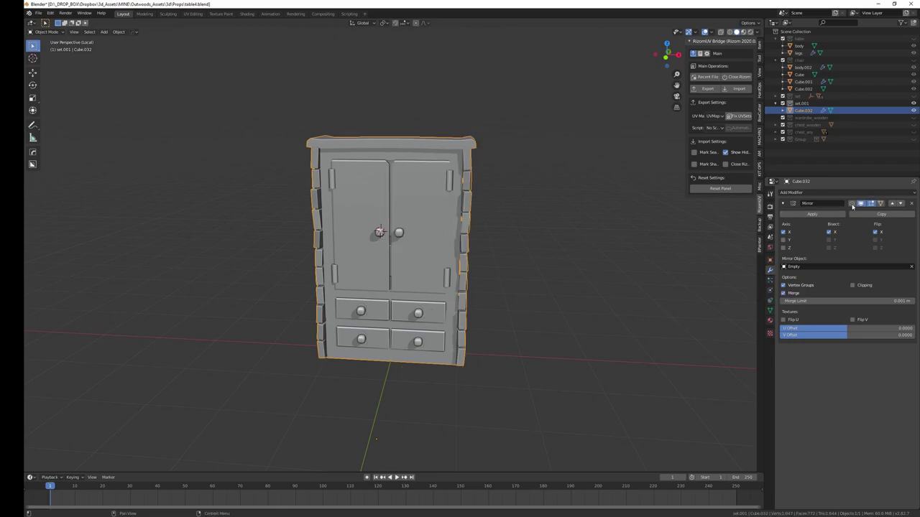
middle_click_drag(249, 238, 460, 230)
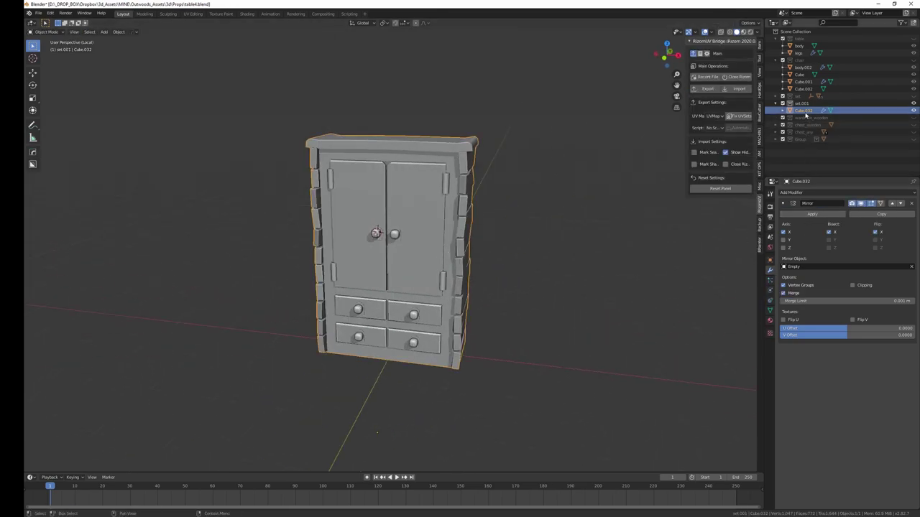
right_click(787, 104)
left_click(783, 107)
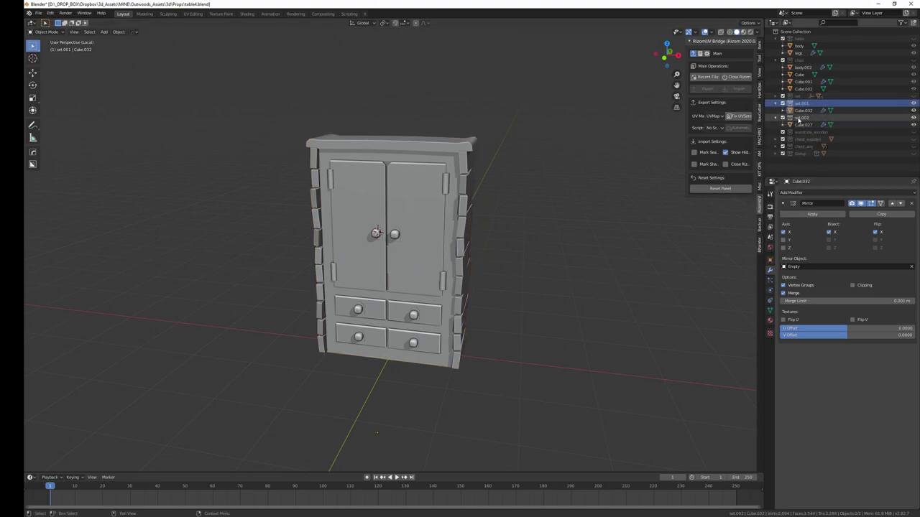
Flip Cube.027's right-side planks along X with scale -1, then hide set.002
left_click(804, 125)
key("Tab")
mouse_move(555, 207)
middle_mouse_down()
mouse_move(454, 248)
mouse_move(482, 252)
middle_mouse_up()
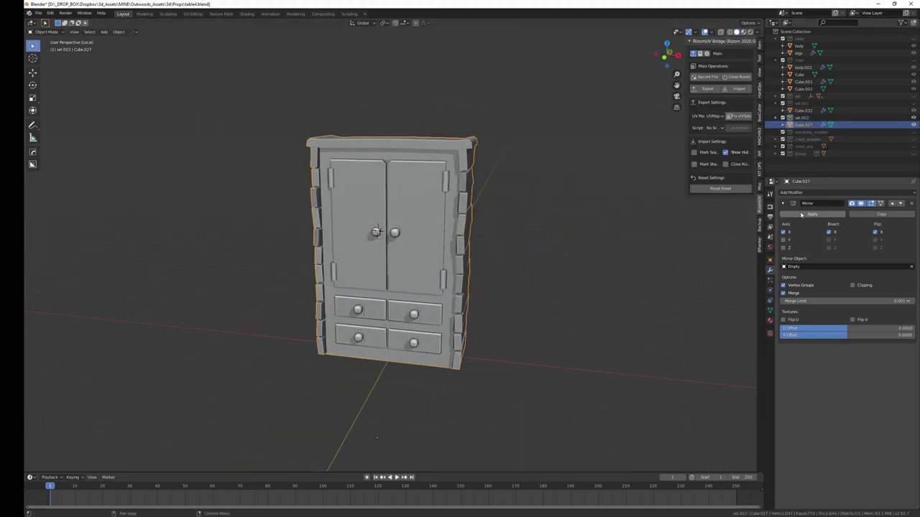
key("l")
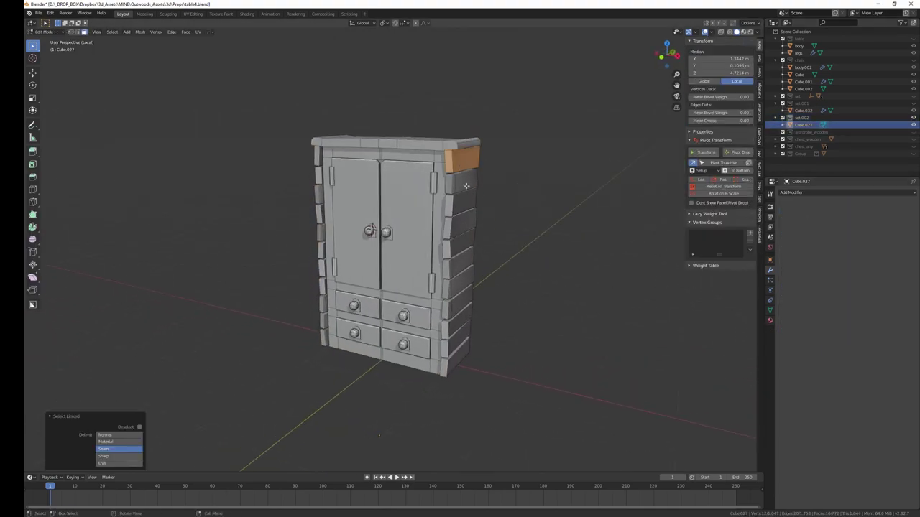
key("l")
key("l")
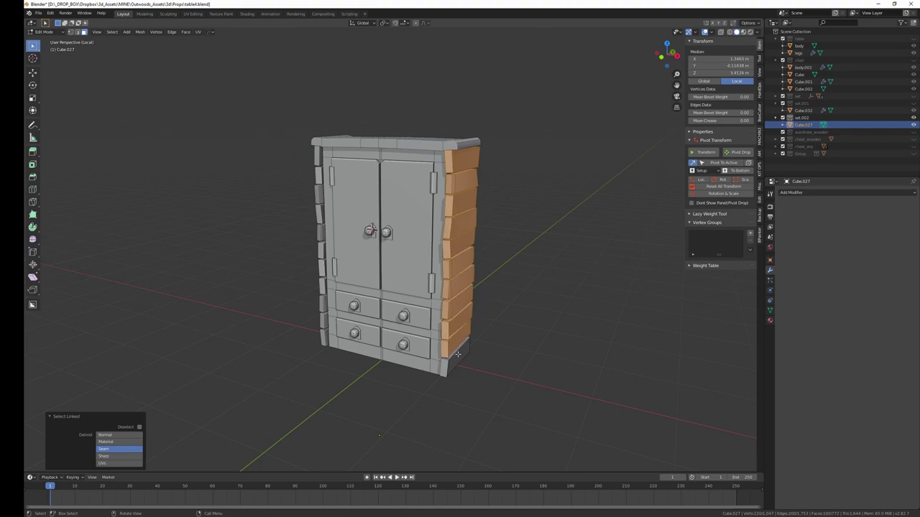
type("sx-1")
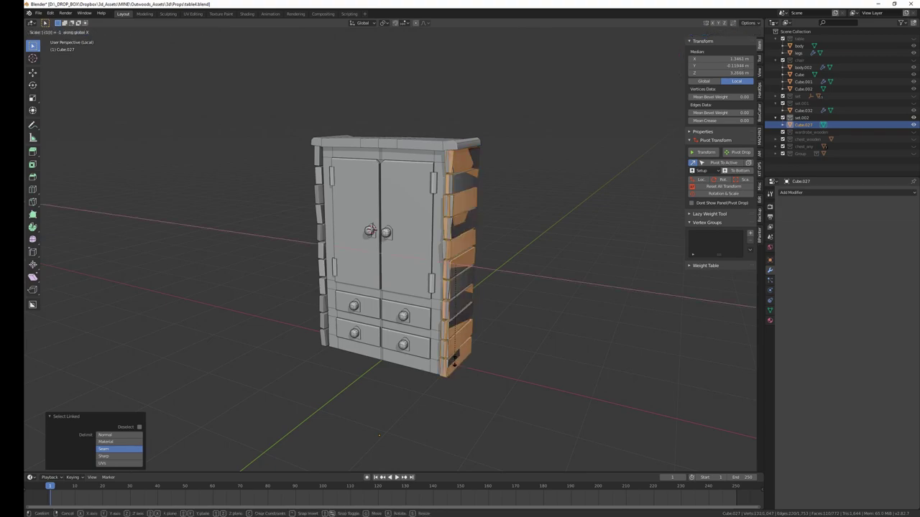
key("Return")
key("Tab")
middle_click_drag(487, 324, 445, 324)
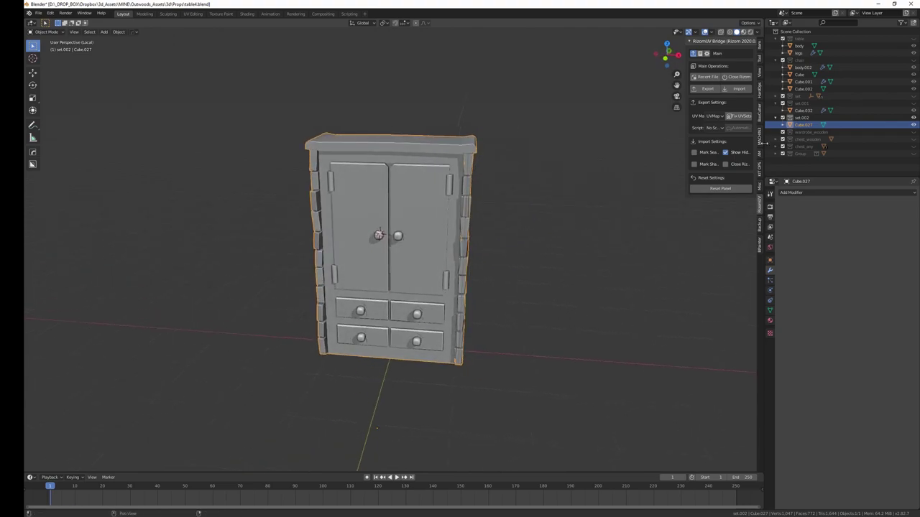
left_click(914, 118)
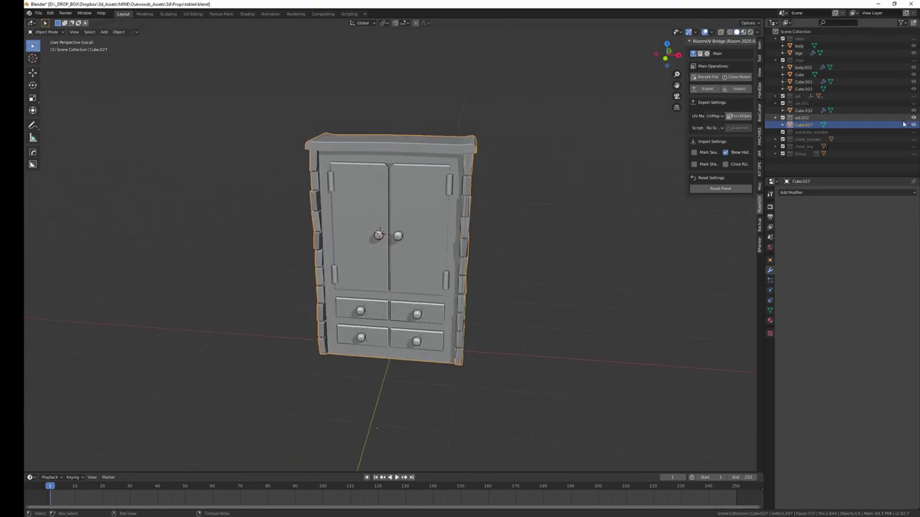
Inspect the wardrobe's right side in front view, toggling Edit Mode to pick the right door
middle_click_drag(597, 245, 551, 249)
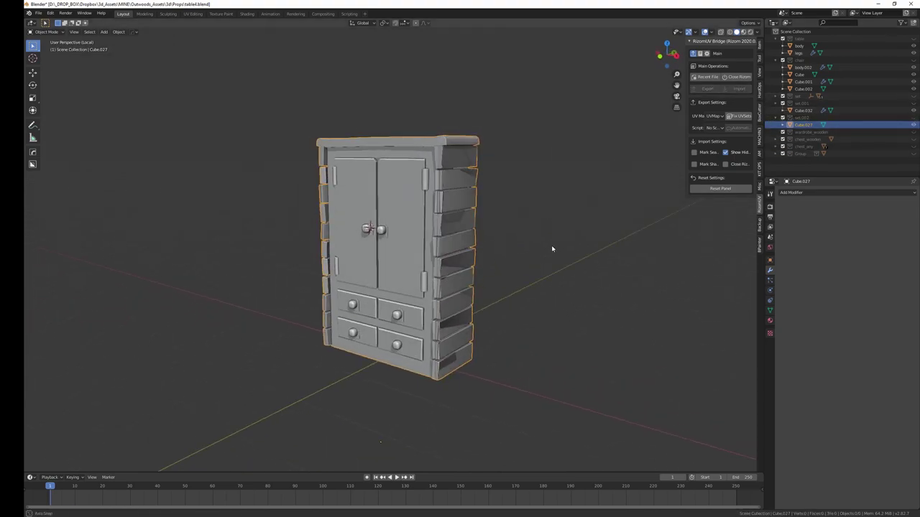
key("Tab")
mouse_move(422, 309)
middle_mouse_down()
mouse_move(456, 294)
mouse_move(512, 298)
middle_mouse_up()
key("KP_1")
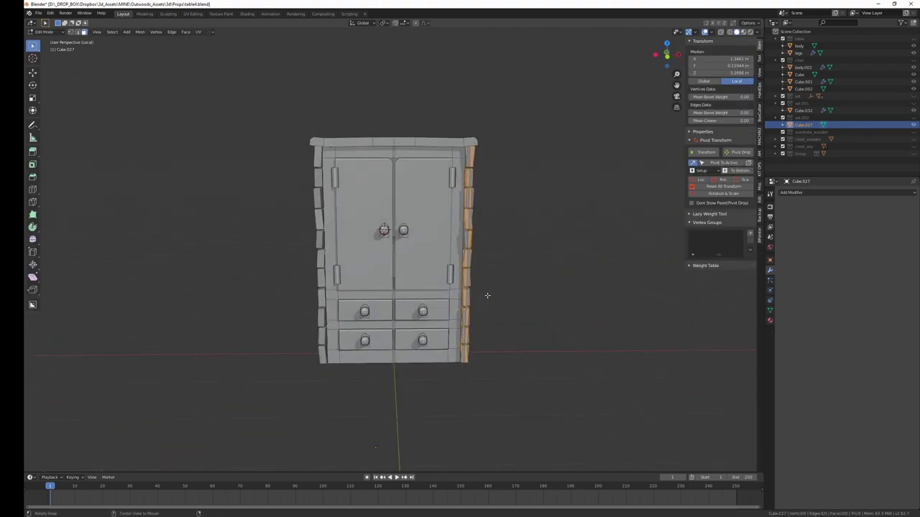
key("Tab")
key("Tab")
mouse_move(481, 297)
middle_mouse_down()
mouse_move(531, 297)
mouse_move(420, 283)
middle_mouse_up()
key("g")
key("Escape")
key("Tab")
key("KP_1")
key("Tab")
key("l")
key("Tab")
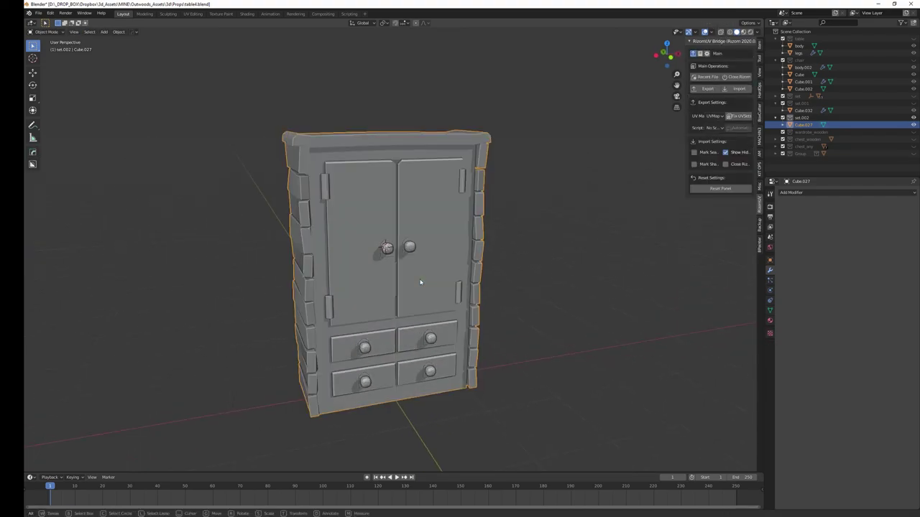
left_click(565, 292)
key("Tab")
key("KP_1")
Select the right door and flip it with scale -1, undoing a trial Z flip
key("Right")
key("l")
key("s")
key("x")
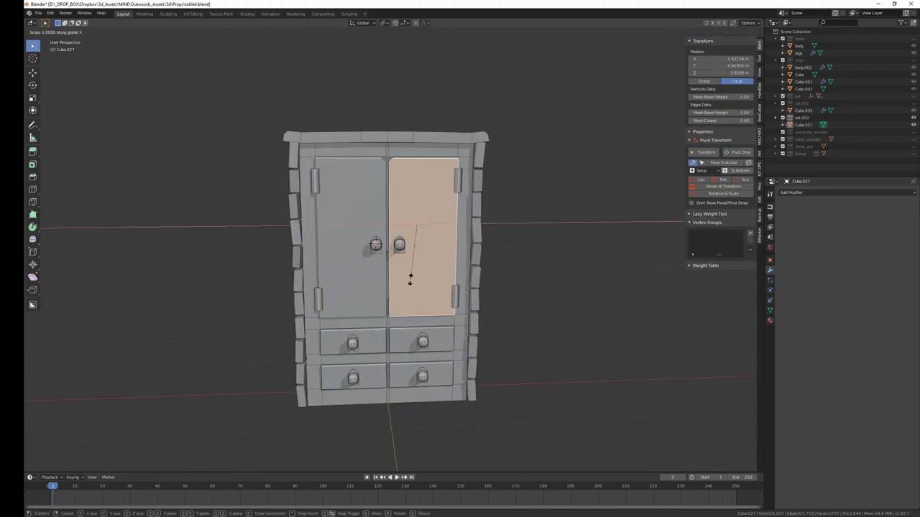
type("y-1")
key("Return")
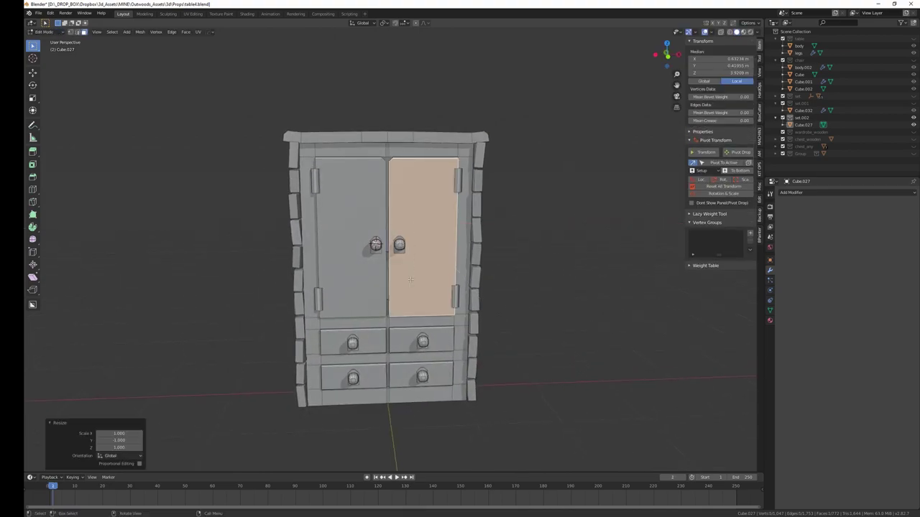
type("sz-1")
key("Return")
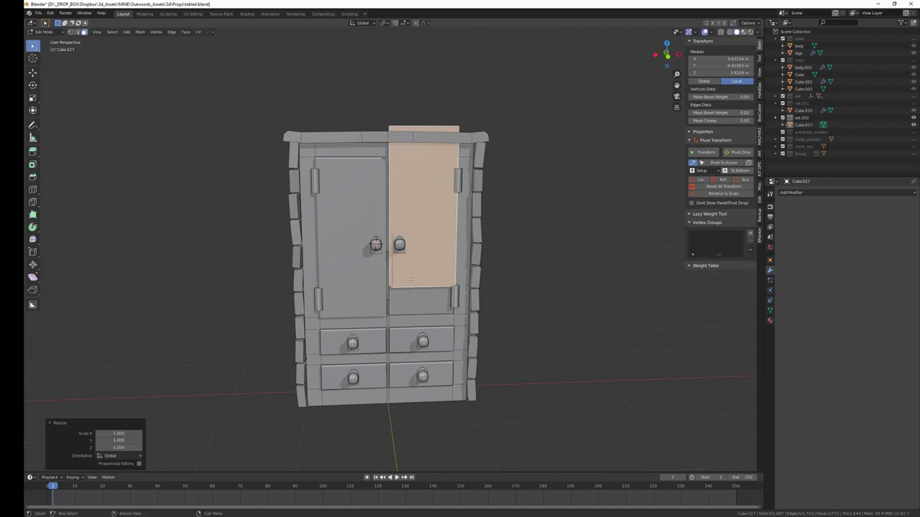
key("ctrl+z")
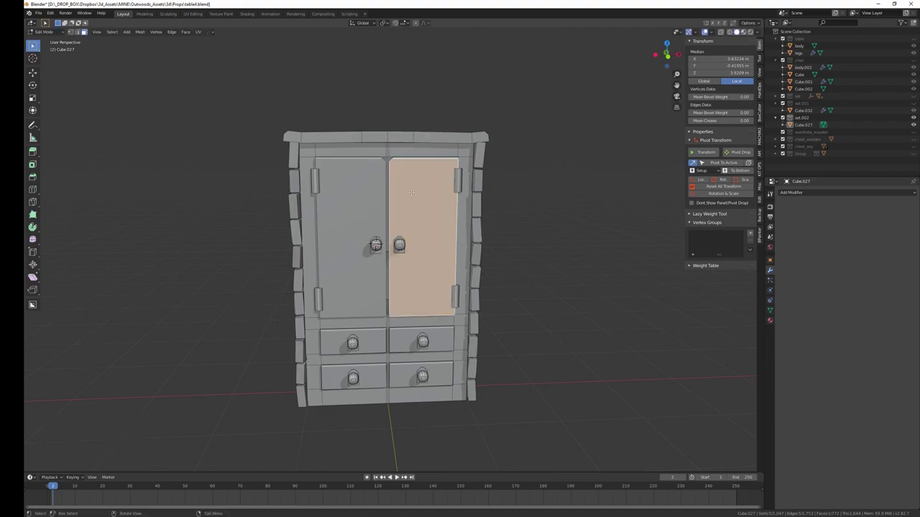
Reselect the door, flip it along Z with scale -1 and move it vertically into place
middle_click_drag(403, 275, 478, 243)
key("a")
key("alt+a")
type("lsz")
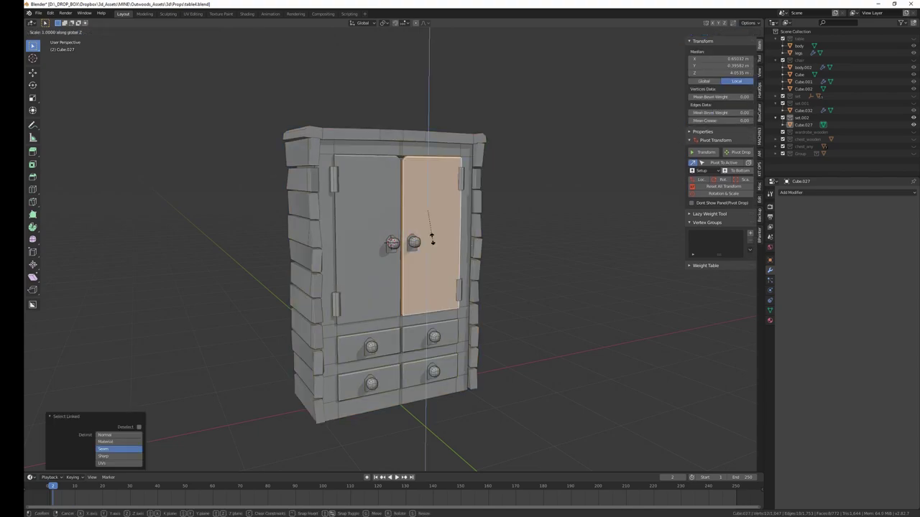
type("-1")
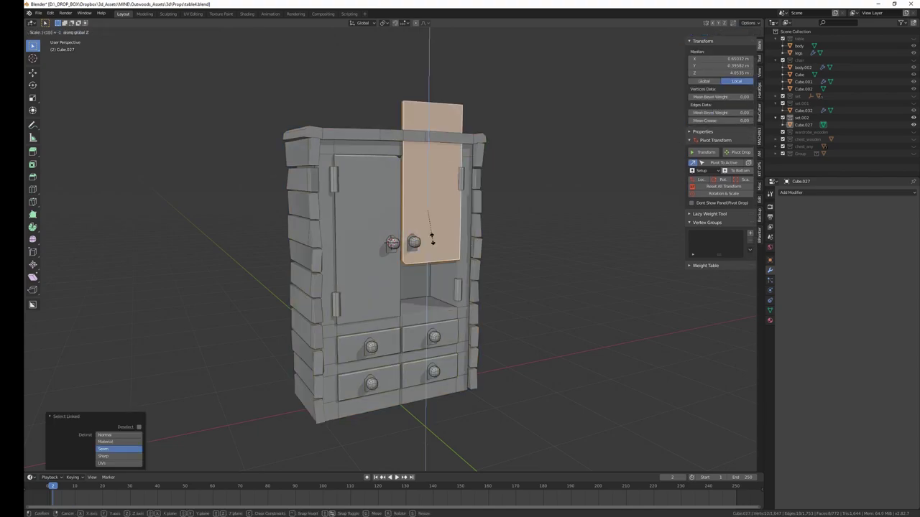
key("Return")
key("g")
key("z")
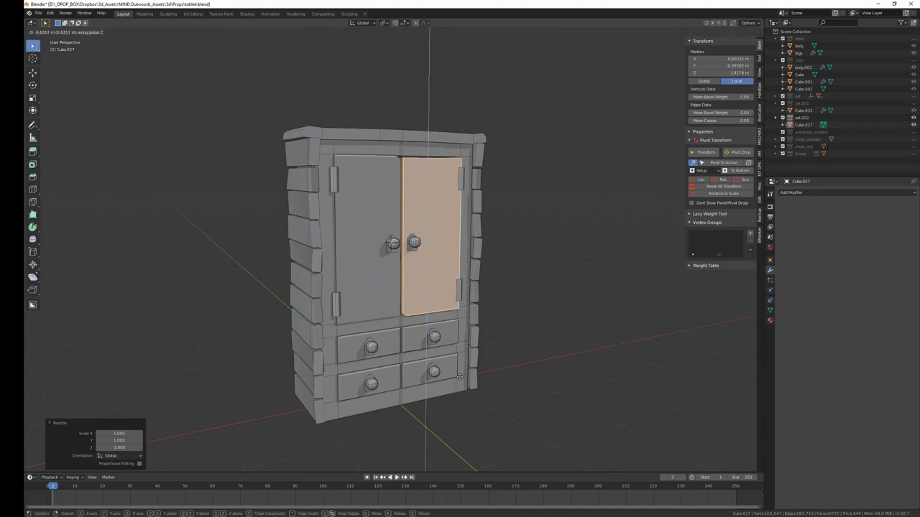
left_click(454, 376)
key("Tab")
Mirror the door along X, slide it along Y into position, and save table4.blend
scroll(532, 389, "down", 3)
mouse_move(534, 393)
middle_mouse_down()
mouse_move(477, 402)
mouse_move(511, 405)
mouse_move(520, 386)
mouse_move(513, 395)
middle_mouse_up()
key("Tab")
scroll(512, 395, "up", 1)
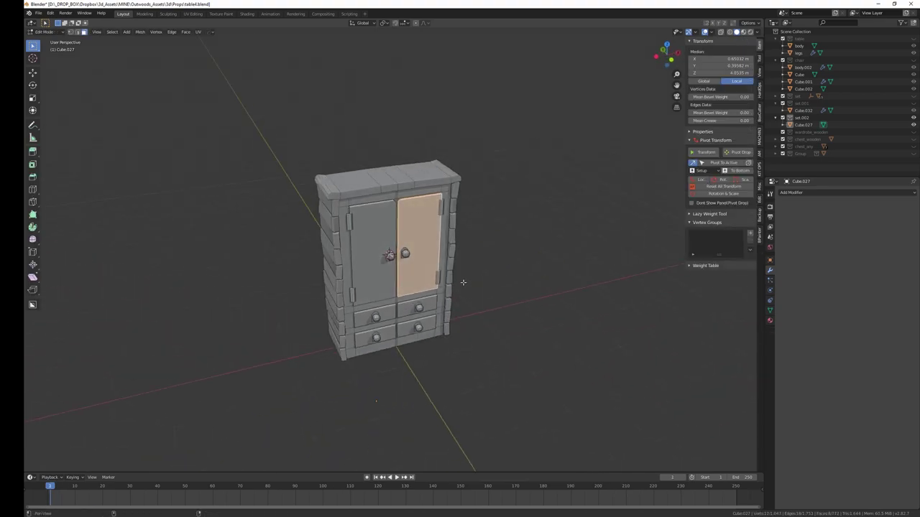
scroll(474, 345, "up", 4)
type("sx")
type("-1")
key("Return")
key("g")
key("y")
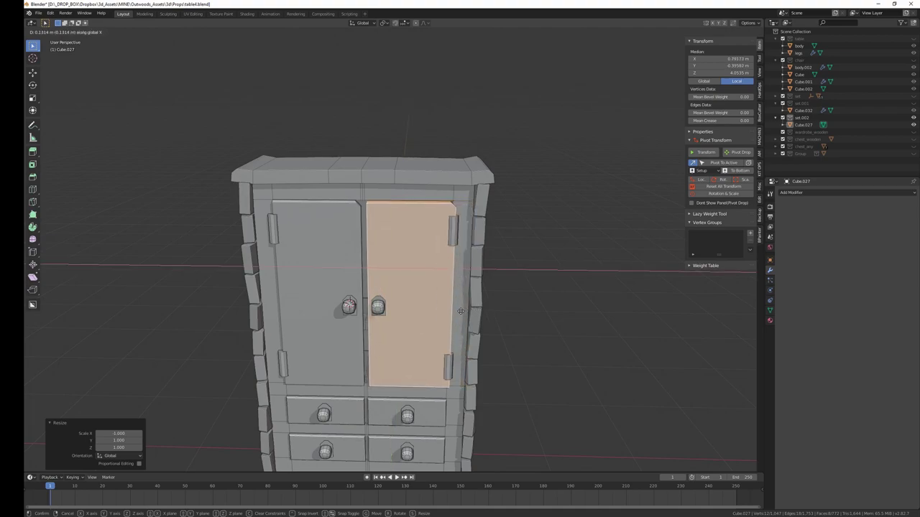
left_click(481, 309)
key("Tab")
mouse_move(481, 309)
middle_mouse_down()
mouse_move(556, 320)
mouse_move(506, 312)
mouse_move(483, 322)
middle_mouse_up()
key("Tab")
key("Tab")
key("ctrl+s")
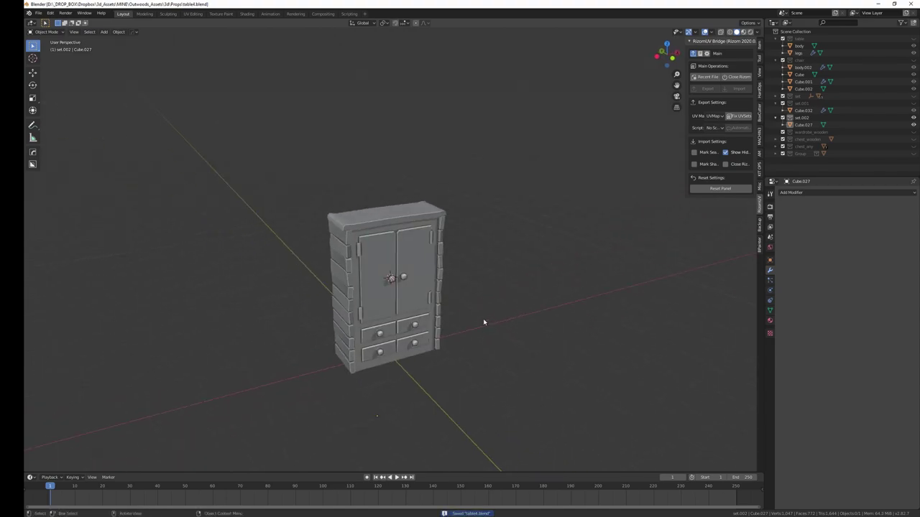
Export the wardrobe through File > Export > FBX under the name prop_wardrobe.fbx
mouse_move(471, 338)
middle_mouse_down()
mouse_move(450, 328)
mouse_move(448, 339)
middle_mouse_up()
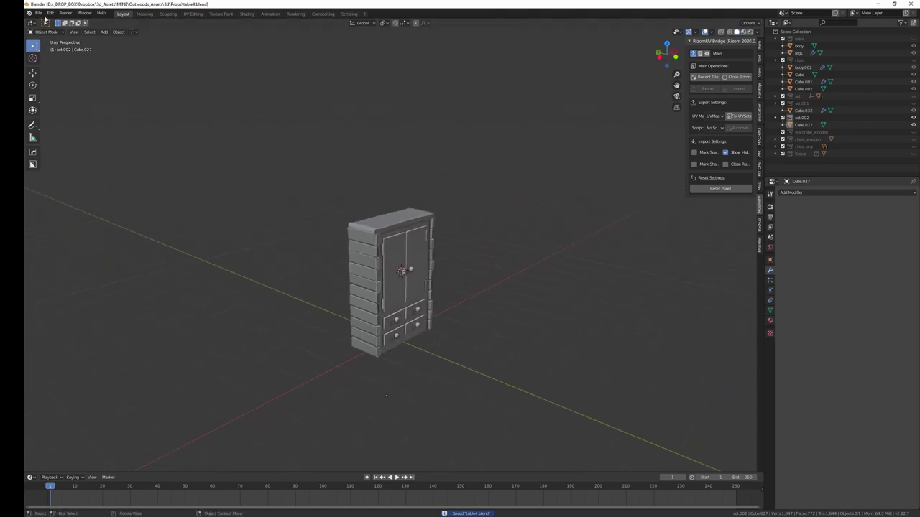
left_click(38, 13)
left_click(136, 161)
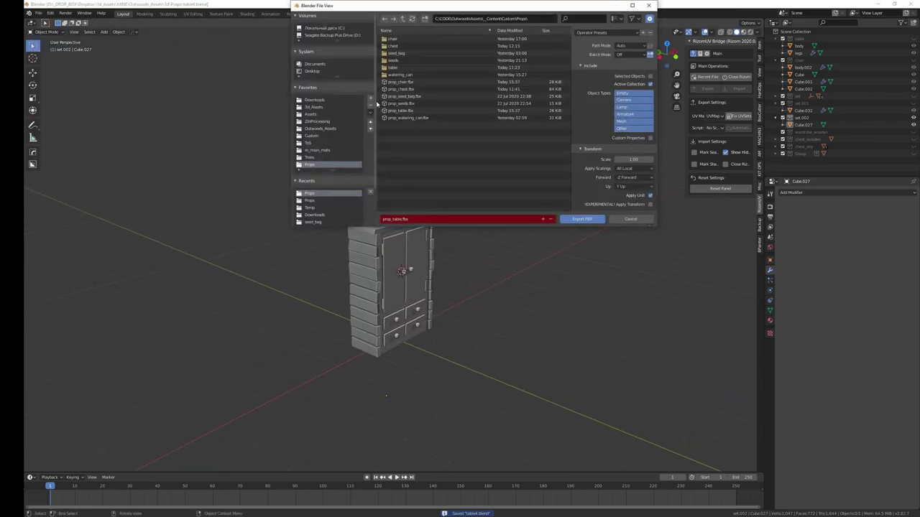
left_click(411, 218)
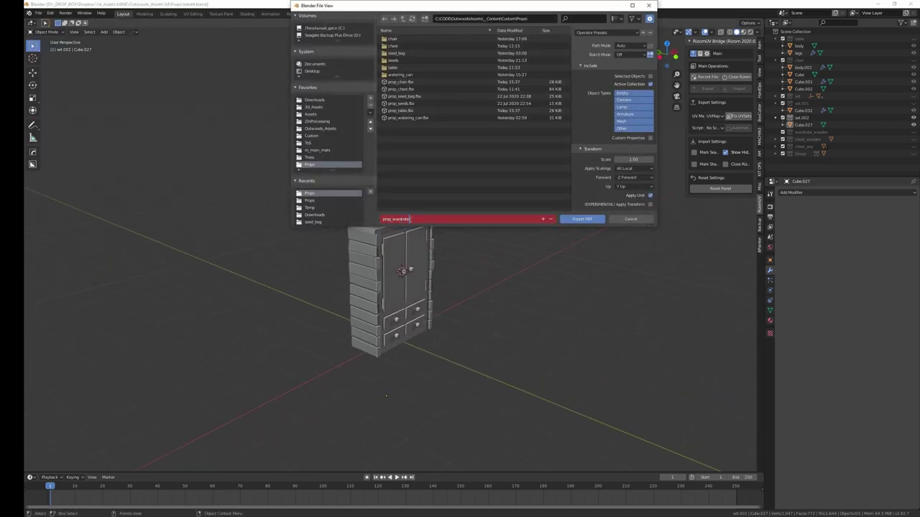
key("Return")
left_click(586, 220)
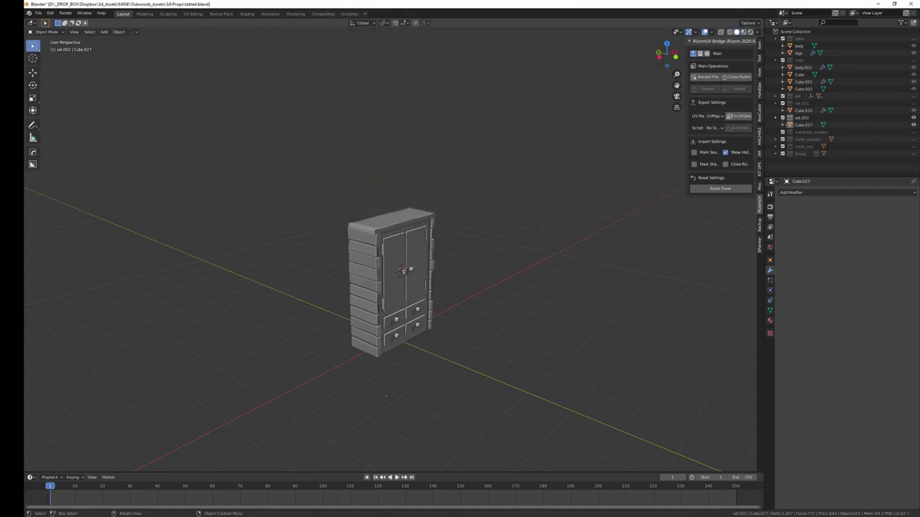
key("super")
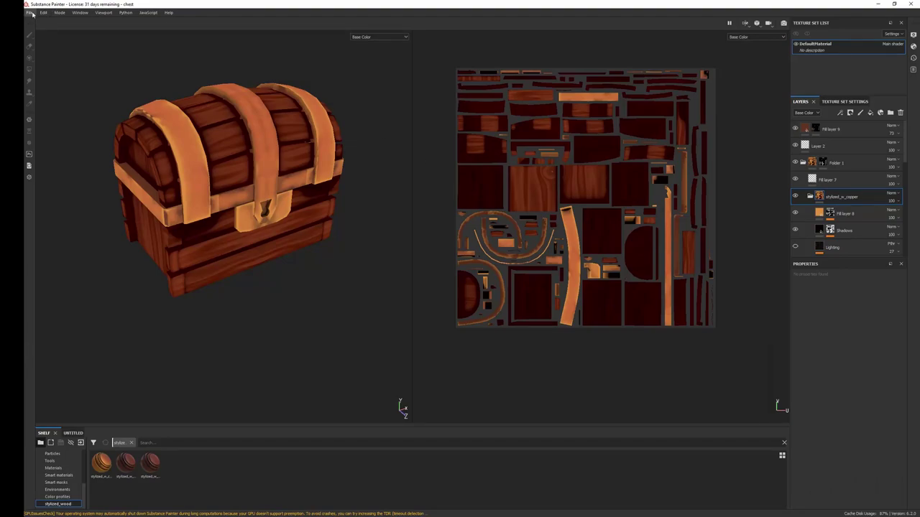
Create a new Substance Painter project from the wardrobe mesh, saving the chest project first
left_click(30, 13)
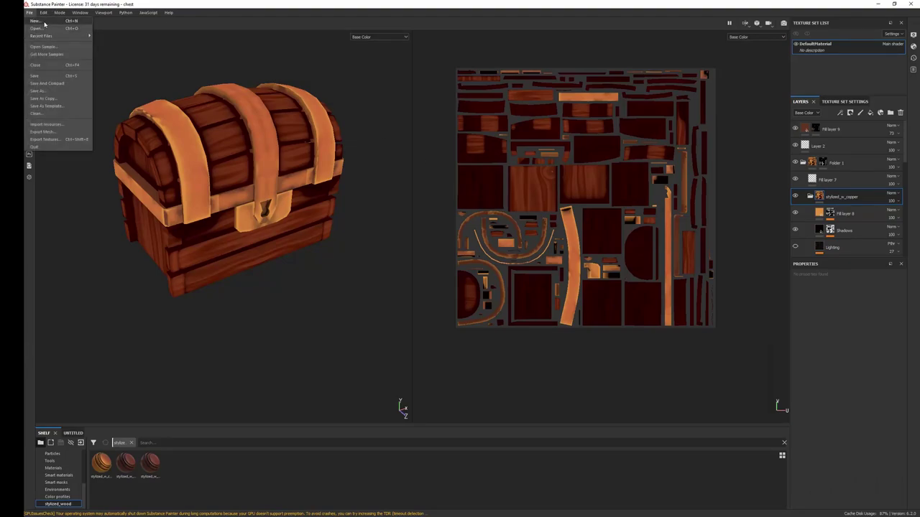
left_click(39, 21)
left_click(550, 159)
double_click(466, 278)
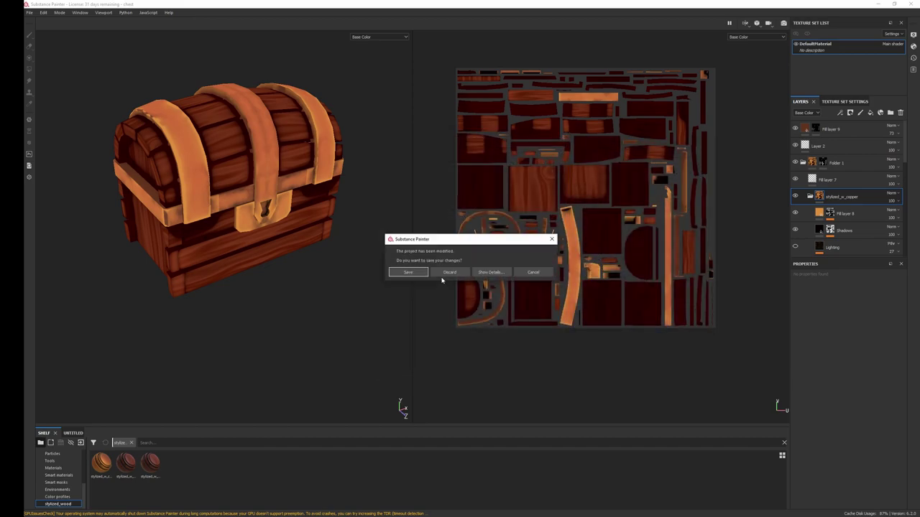
left_click(416, 274)
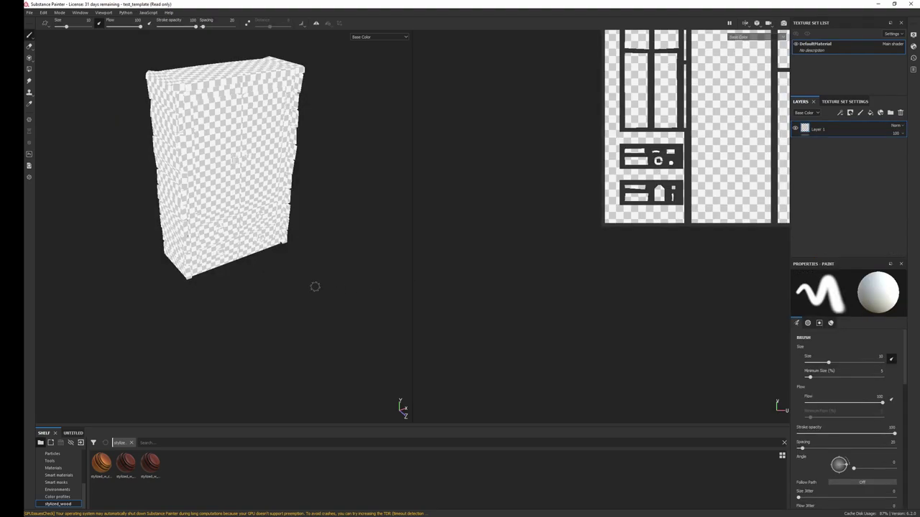
mouse_move(361, 301)
left_mouse_down("alt")
mouse_move(288, 266)
mouse_move(315, 286)
left_mouse_up("alt")
mouse_move(307, 245)
left_mouse_down("alt")
mouse_move(349, 318)
mouse_move(352, 306)
left_mouse_up("alt")
key("alt+Tab")
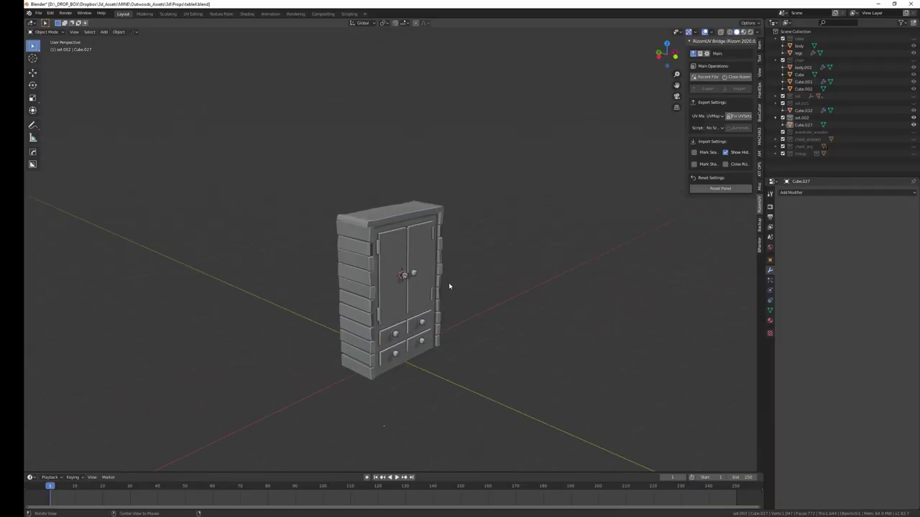
Show face orientation, select the red inverted side panels and flip their normals
middle_click_drag(454, 286, 456, 301)
left_click(711, 33)
left_click(677, 161)
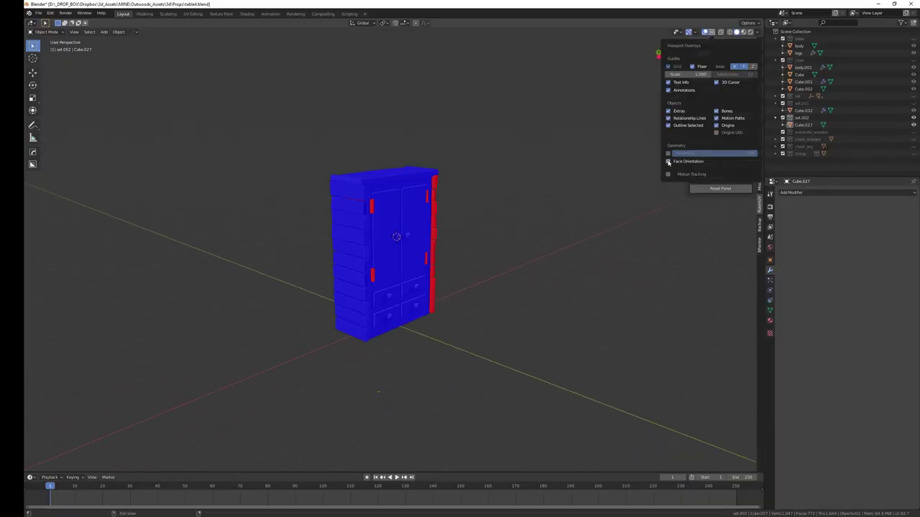
scroll(436, 268, "up", 4)
key("Tab")
mouse_move(490, 237)
middle_mouse_down()
mouse_move(506, 222)
mouse_move(412, 197)
middle_mouse_up()
key("l")
key("l")
key("l")
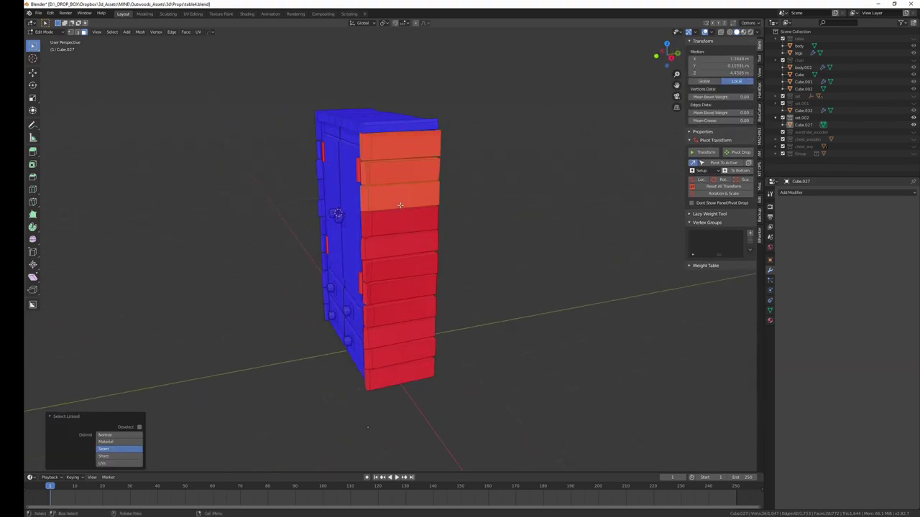
key("l")
key("l")
key("l")
key("l")
key("l")
key("l")
key("l")
key("l")
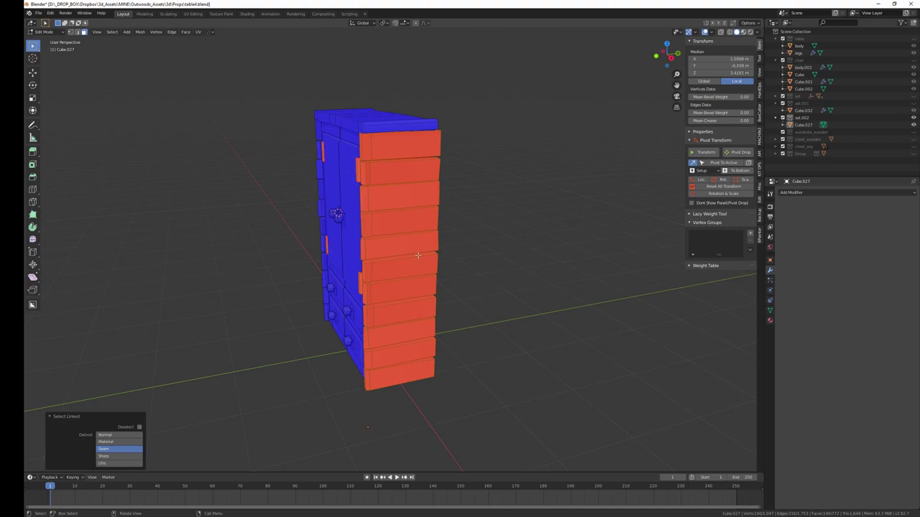
key("F3")
type("fl")
key("Return")
Turn off face orientation, save table4.blend and export the wardrobe as FBX
key("alt+a")
mouse_move(683, 402)
middle_mouse_down()
mouse_move(488, 361)
mouse_move(418, 357)
mouse_move(504, 238)
middle_mouse_up()
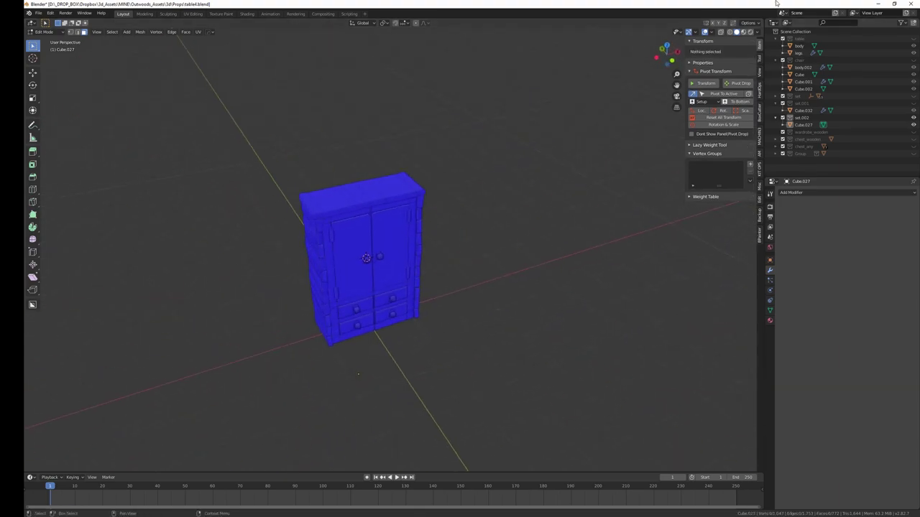
left_click(712, 32)
left_click(668, 162)
middle_click_drag(575, 179, 217, 122)
key("ctrl+s")
left_click(38, 13)
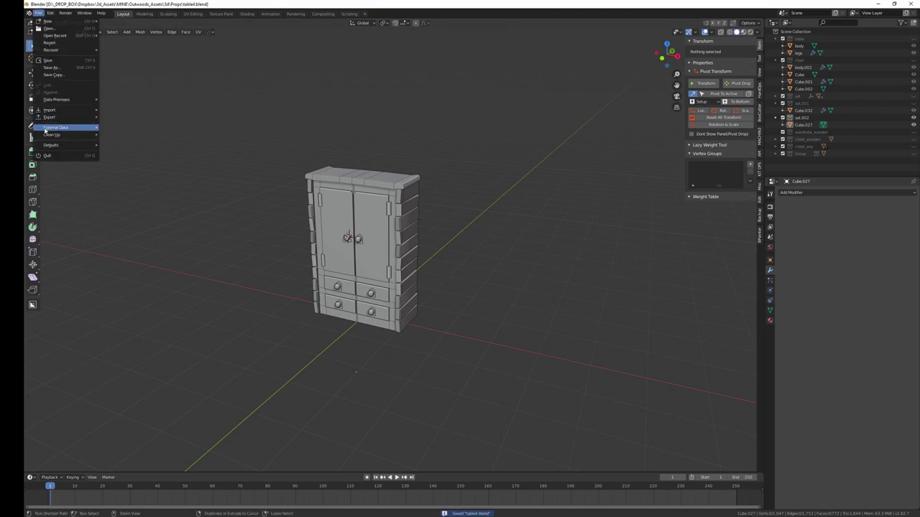
left_click(130, 160)
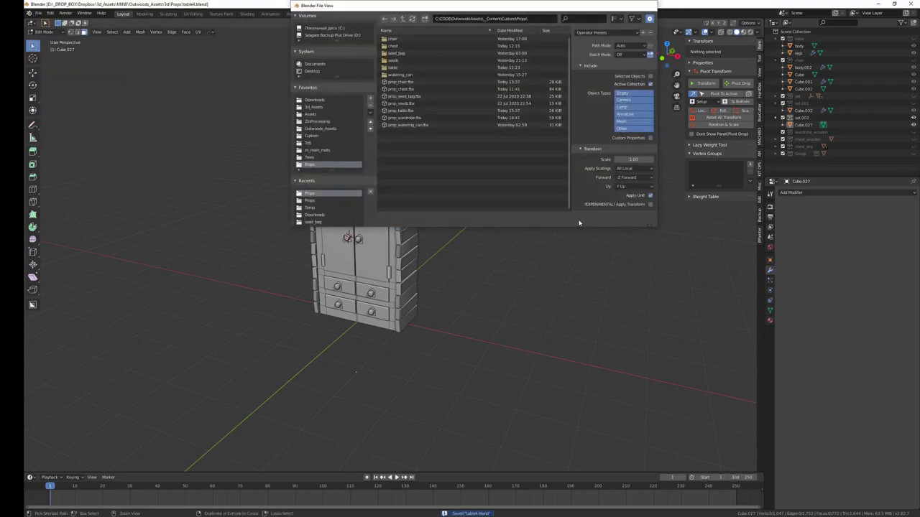
left_click(580, 219)
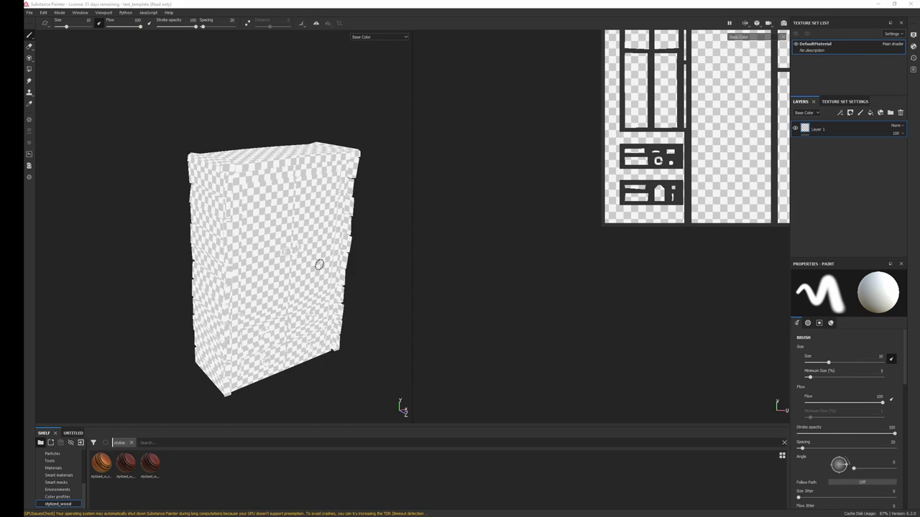
Reload the updated wardrobe FBX into the project and apply the mahogany wood material
left_click_drag(319, 264, 425, 208)
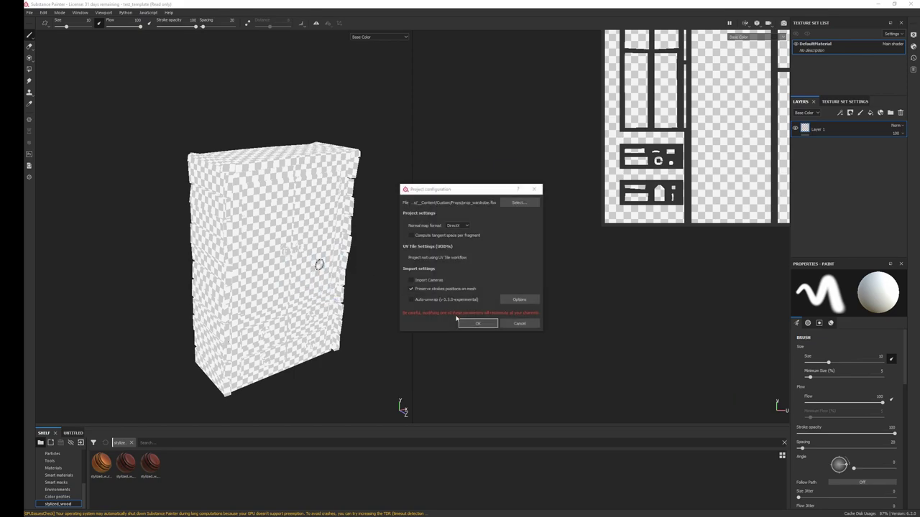
left_click(478, 324)
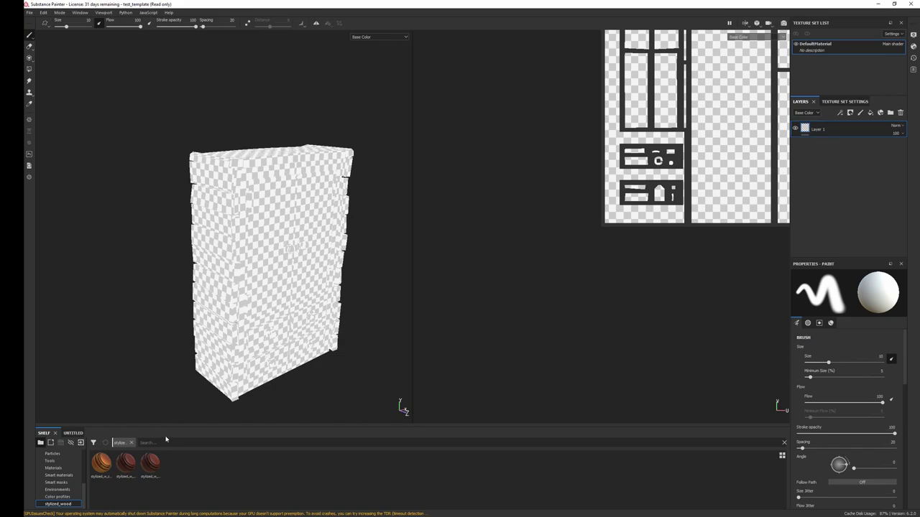
mouse_move(152, 474)
left_mouse_down()
mouse_move(282, 263)
mouse_move(272, 276)
left_mouse_up()
mouse_move(126, 463)
left_mouse_down()
mouse_move(258, 290)
mouse_move(304, 312)
mouse_move(125, 324)
mouse_move(276, 324)
left_mouse_up()
Undo the extra mahogany layer and hide the three stylized_wood_1 copy layers, keeping the base layer selected
key("ctrl+z")
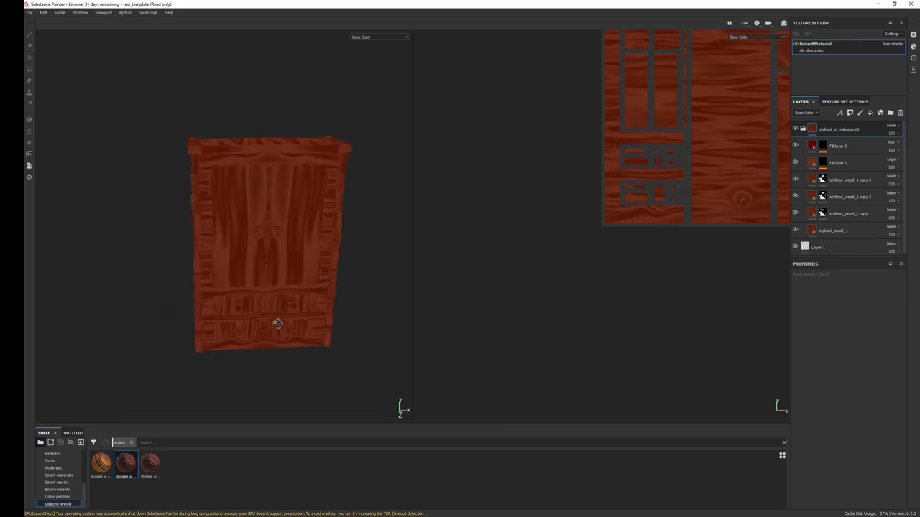
scroll(708, 263, "down", 1)
left_click(795, 214)
left_click(795, 197)
left_click(795, 180)
left_click(834, 230)
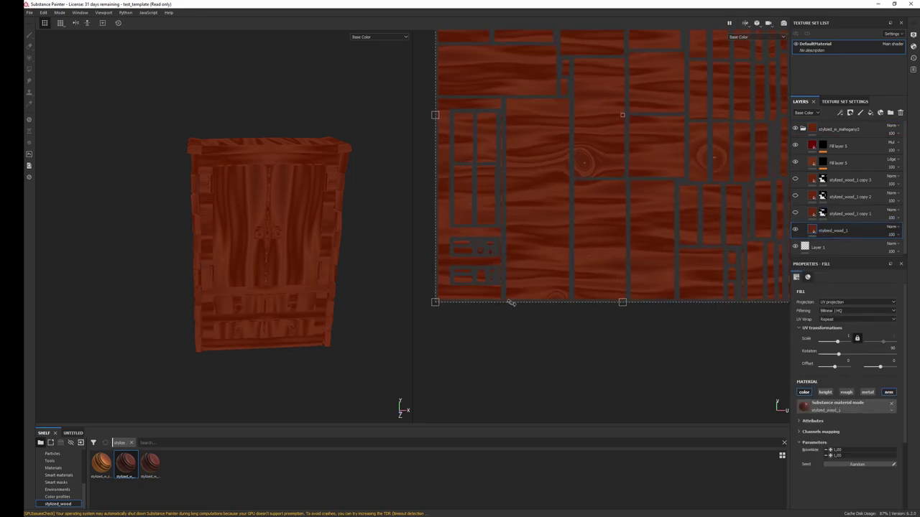
Rotate the base wood grain about 45° and switch its fill projection to Tri-planar
key("f")
mouse_move(542, 311)
left_mouse_down()
mouse_move(702, 329)
mouse_move(550, 386)
mouse_move(573, 393)
mouse_move(670, 348)
left_mouse_up()
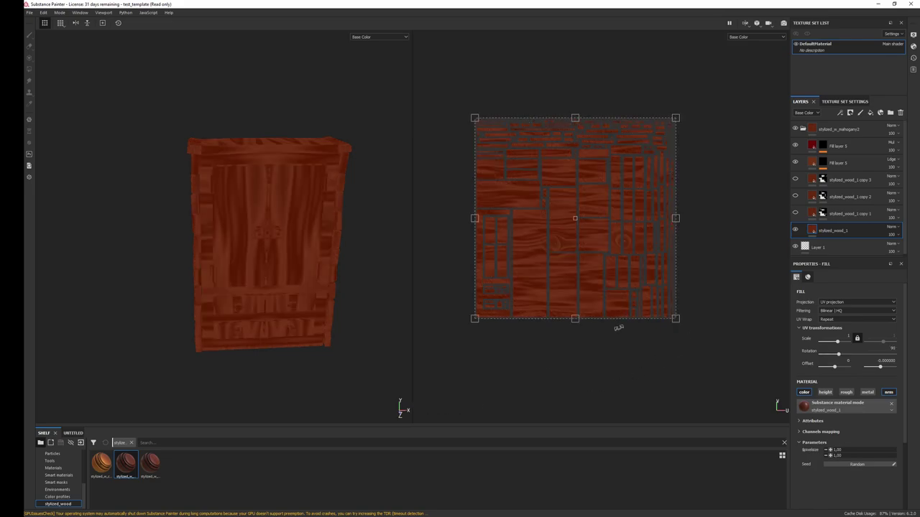
mouse_move(238, 302)
left_mouse_down("alt")
mouse_move(312, 318)
mouse_move(206, 292)
mouse_move(205, 301)
left_mouse_up("alt")
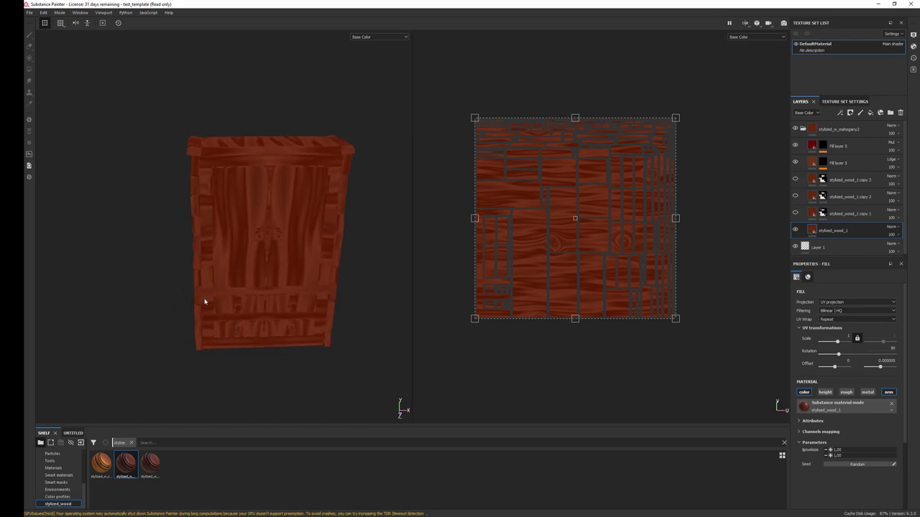
left_click(823, 302)
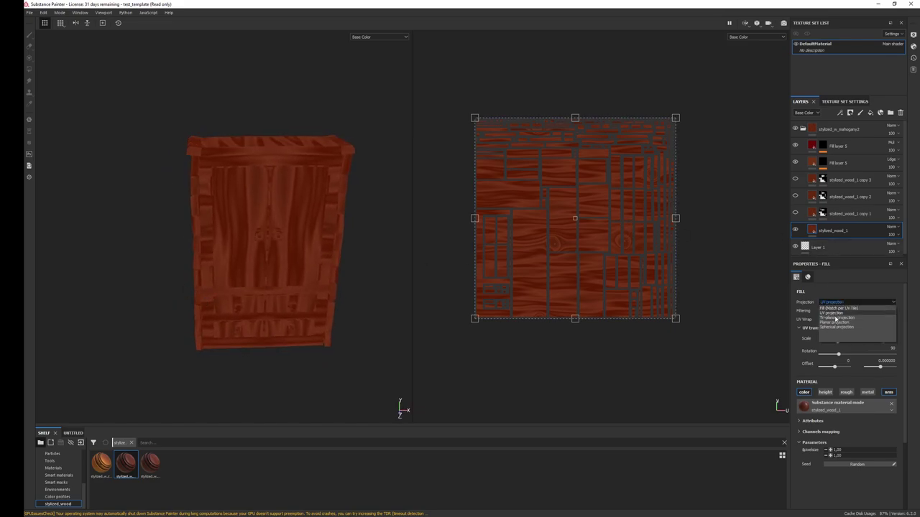
left_click(835, 318)
mouse_move(325, 341)
left_mouse_down("alt")
mouse_move(337, 330)
mouse_move(413, 323)
mouse_move(335, 314)
mouse_move(381, 335)
left_mouse_up("alt")
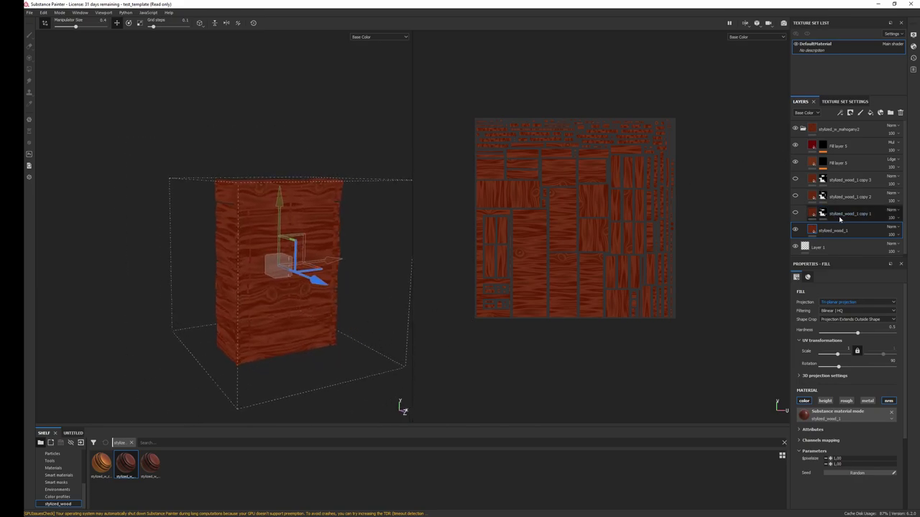
left_click(802, 128)
left_click(825, 132)
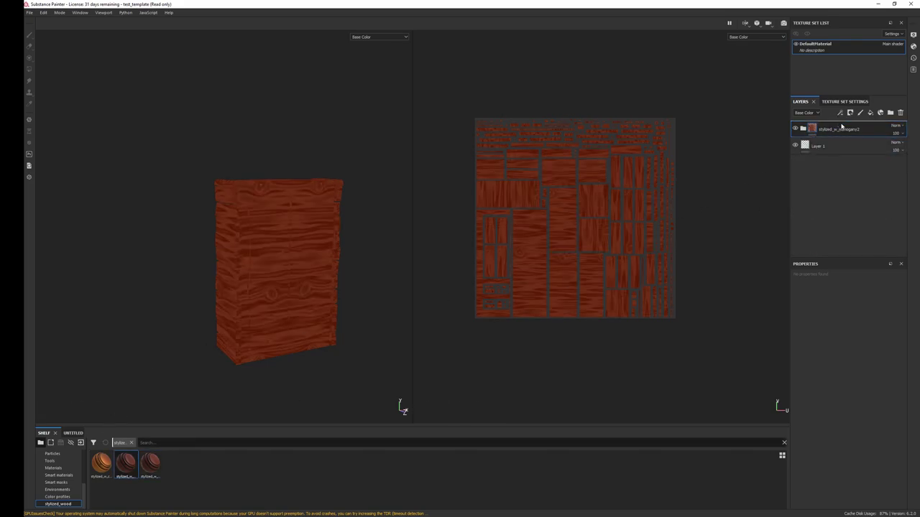
Add another stylized mahogany material, hiding the earlier stylized_w_mahogany2 folder and the upper stylized_wood_1 layer
left_click_drag(842, 126, 842, 128)
left_click(795, 146)
left_click(803, 129)
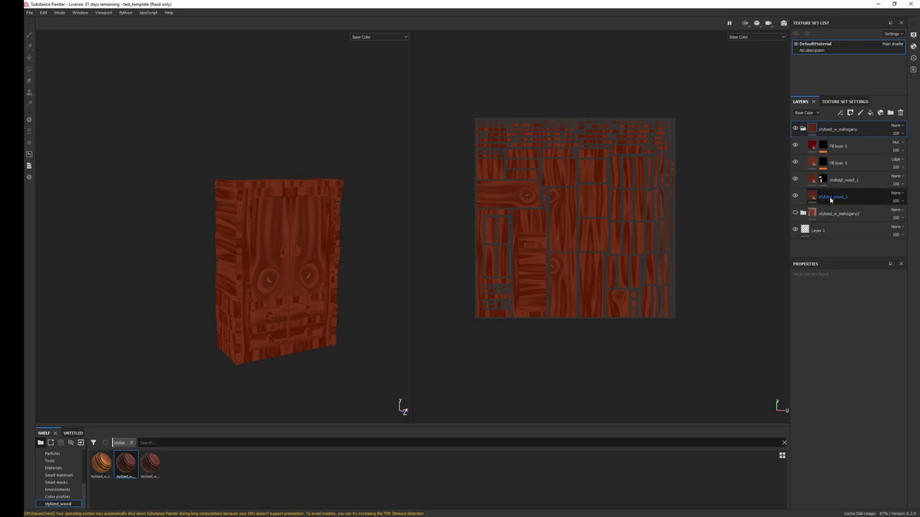
left_click(831, 199)
left_click(796, 180)
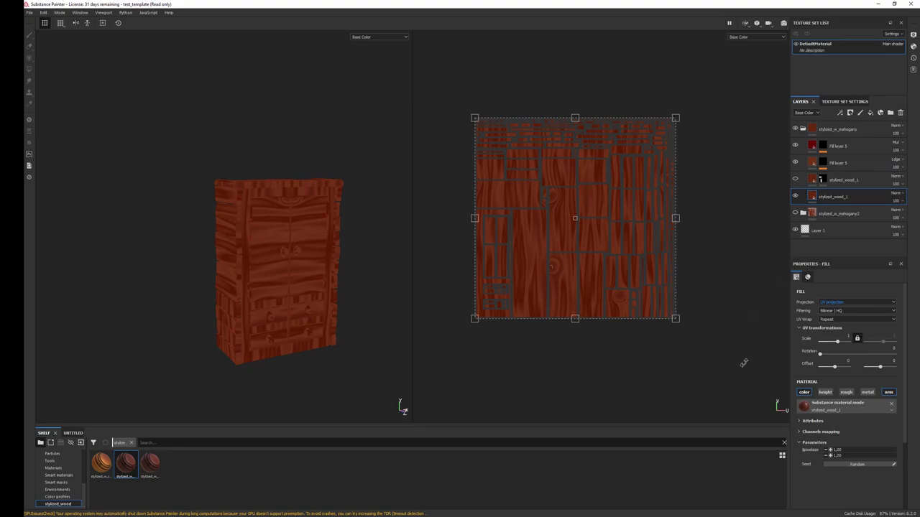
Rotate the lower stylized_wood_1 grain 45° and set its projection to Tri-planar
mouse_move(674, 367)
left_mouse_down()
mouse_move(750, 188)
mouse_move(727, 151)
left_mouse_up()
mouse_move(274, 359)
left_mouse_down("alt")
mouse_move(293, 395)
mouse_move(285, 398)
mouse_move(246, 370)
left_mouse_up("alt")
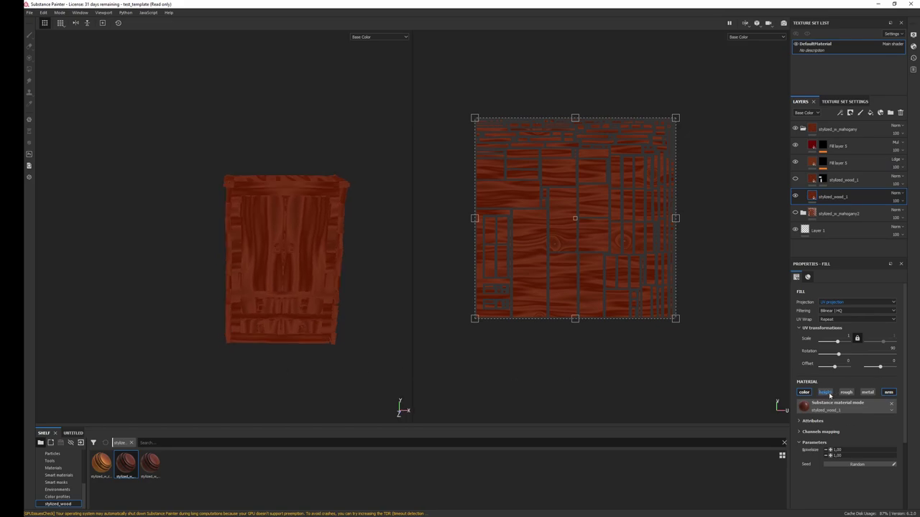
left_click(839, 302)
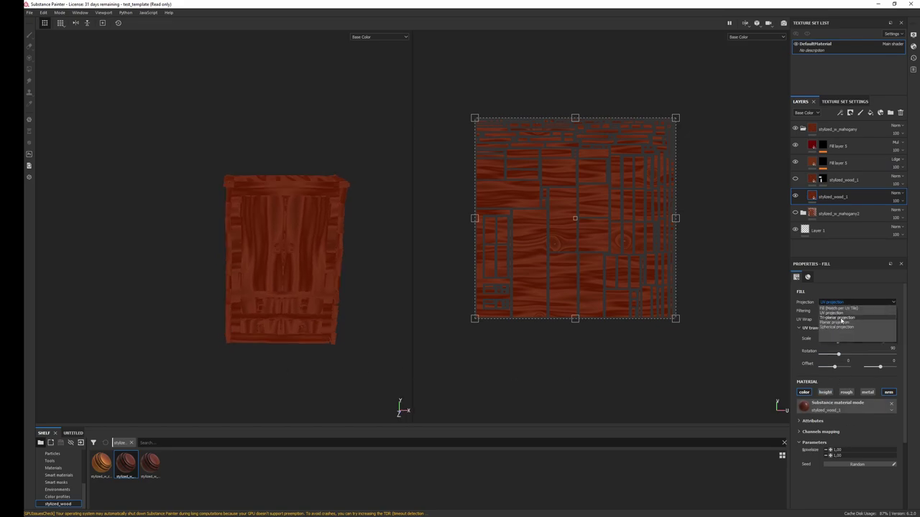
left_click(841, 319)
mouse_move(218, 375)
left_mouse_down("alt")
mouse_move(335, 327)
mouse_move(340, 276)
left_mouse_up("alt")
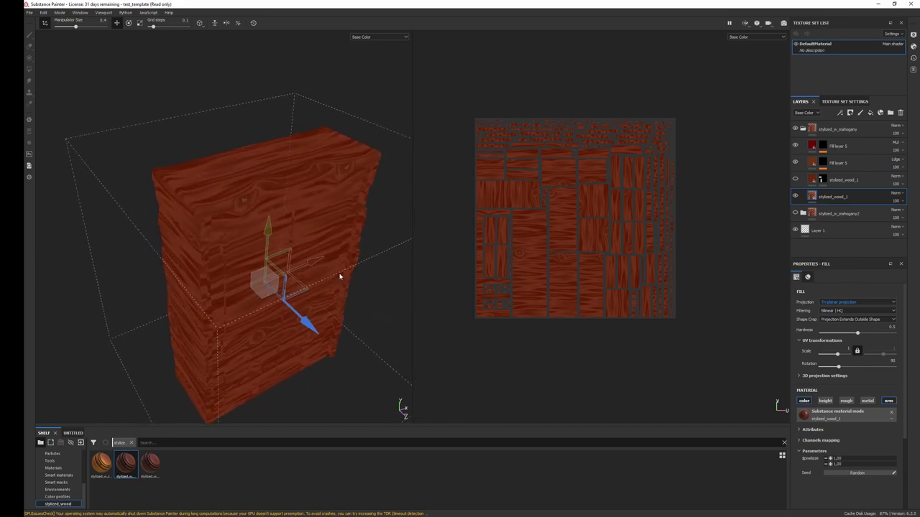
Rotate and shift the tri-planar projection box to reposition the wood grain
key("e")
left_click_drag(296, 250, 299, 231)
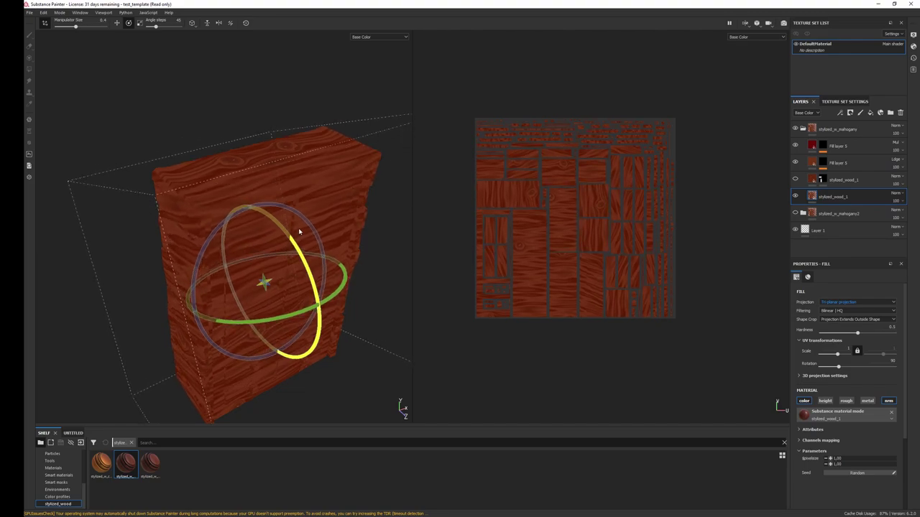
left_click_drag(299, 271, 311, 240, "alt")
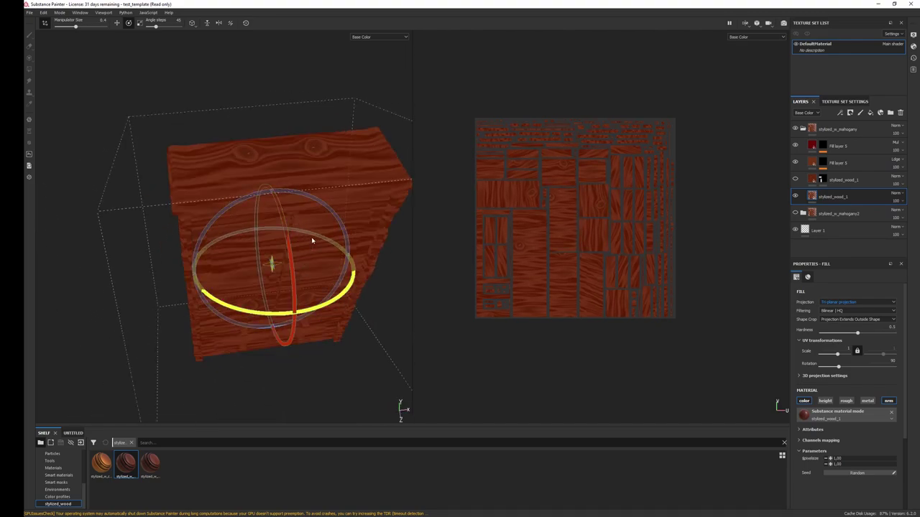
key("w")
mouse_move(288, 300)
left_mouse_down()
mouse_move(287, 289)
mouse_move(316, 284)
mouse_move(279, 281)
mouse_move(376, 286)
mouse_move(335, 318)
mouse_move(331, 308)
mouse_move(357, 267)
mouse_move(297, 278)
mouse_move(241, 208)
mouse_move(252, 307)
mouse_move(233, 267)
mouse_move(265, 312)
left_mouse_up()
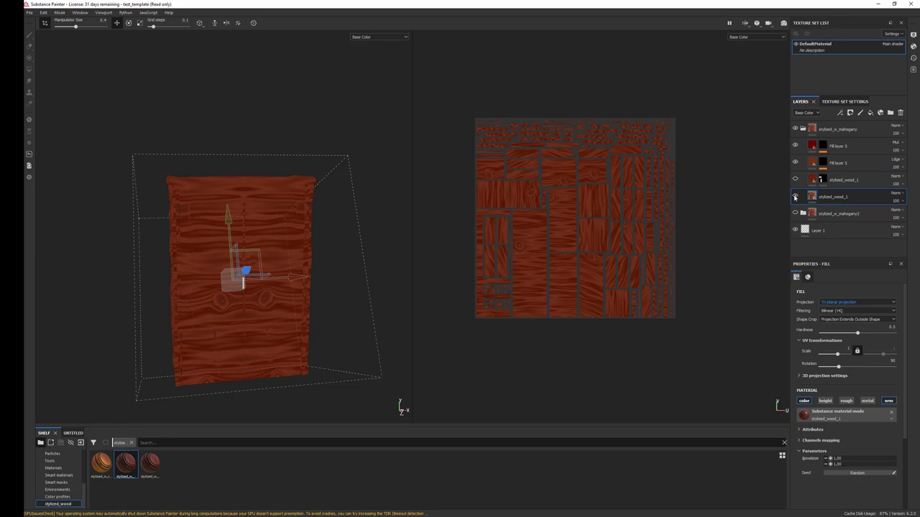
left_click(849, 113)
Give the wood layer a black mask and polygon-fill wood onto the top, front frame and drawers
left_click(855, 137)
key("Escape")
mouse_move(342, 352)
left_mouse_down("alt")
mouse_move(387, 273)
mouse_move(331, 283)
left_mouse_up("alt")
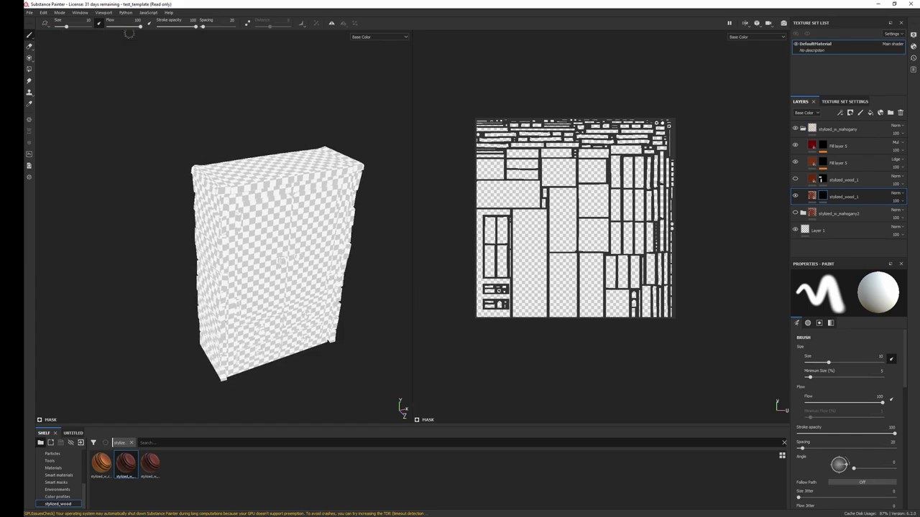
key("4")
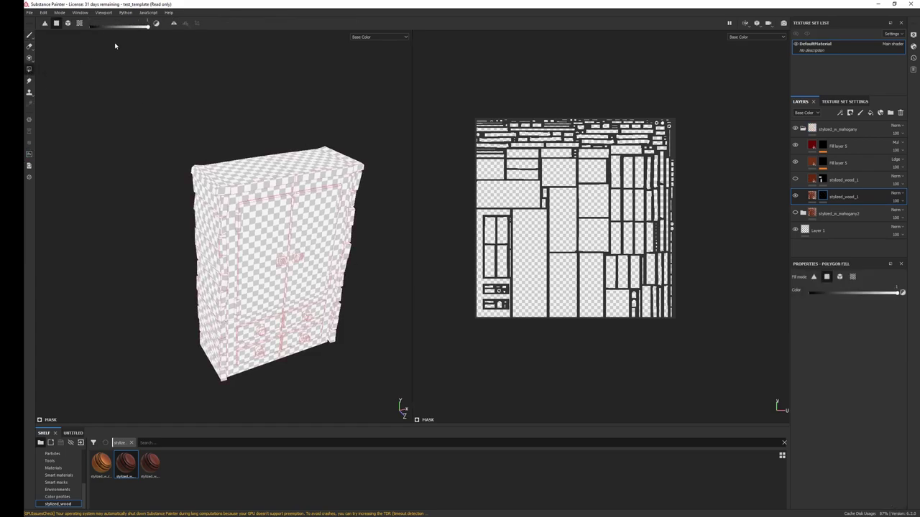
left_click(280, 172)
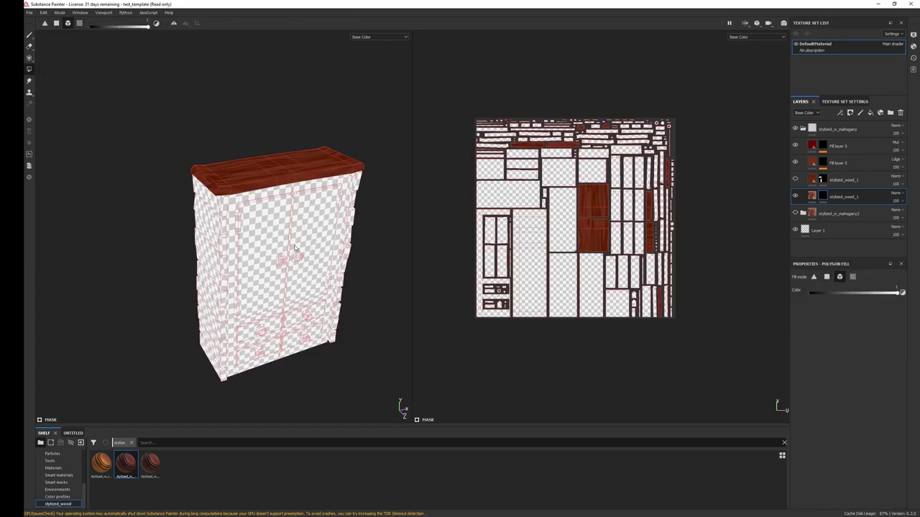
left_click(264, 197)
mouse_move(264, 197)
left_mouse_down("alt")
mouse_move(252, 333)
mouse_move(230, 322)
mouse_move(282, 290)
mouse_move(284, 218)
mouse_move(363, 236)
mouse_move(294, 251)
mouse_move(347, 246)
mouse_move(318, 250)
mouse_move(309, 278)
mouse_move(466, 258)
mouse_move(308, 294)
left_mouse_up("alt")
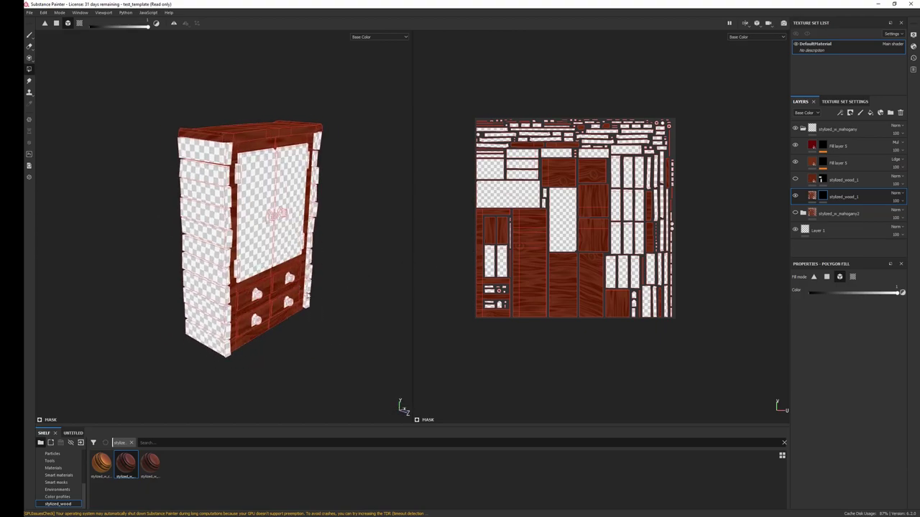
Duplicate the stylized_wood_1 layer as copy 1 and show its fill projection controls
right_click(824, 196)
left_click(837, 197)
right_click(826, 199)
left_click(848, 340)
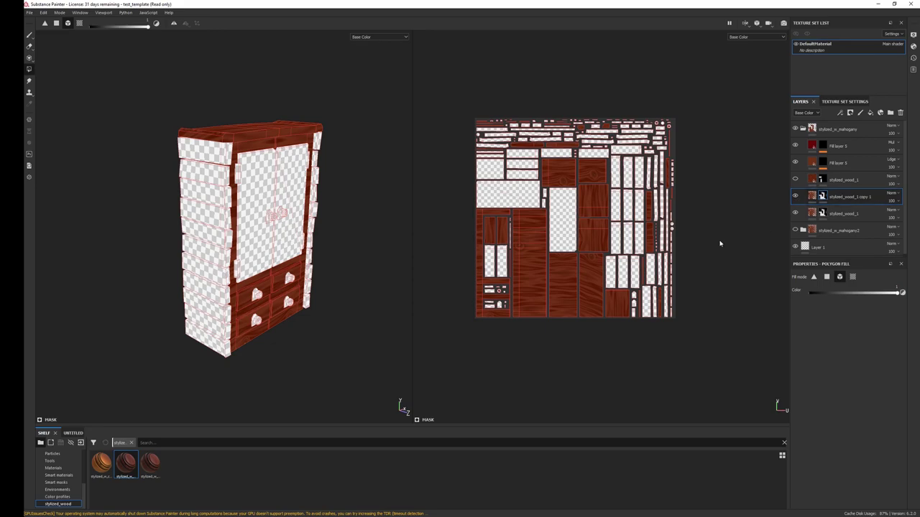
left_click(812, 195)
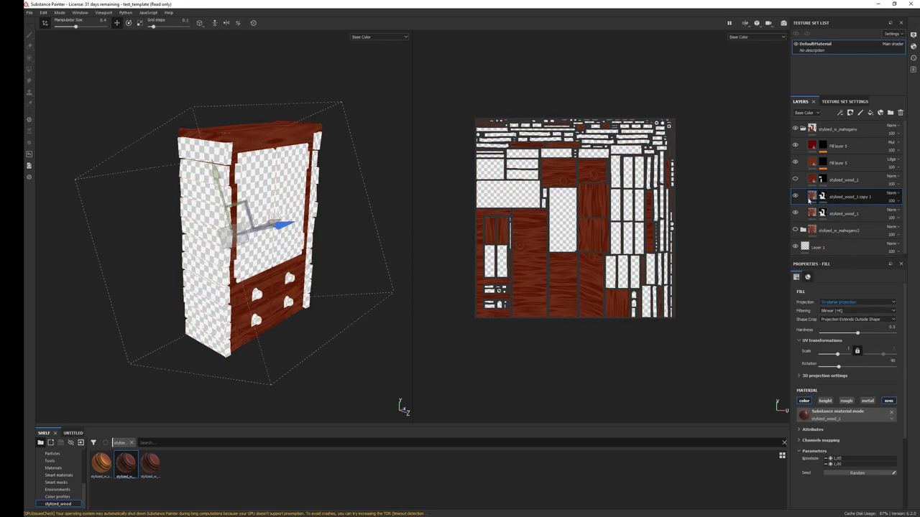
Re-rotate the copy 1 wood grain and adjust its Y rotation in the 3D projection settings
mouse_move(264, 230)
left_mouse_down()
mouse_move(302, 250)
mouse_move(299, 239)
left_mouse_up()
scroll(819, 359, "down", 1)
left_click(800, 354)
scroll(827, 389, "down", 1)
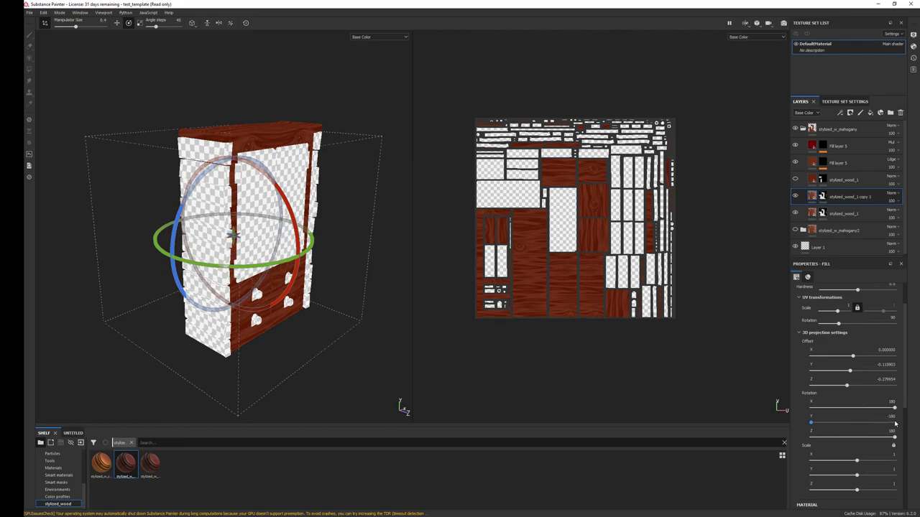
left_click_drag(314, 318, 304, 318, "alt")
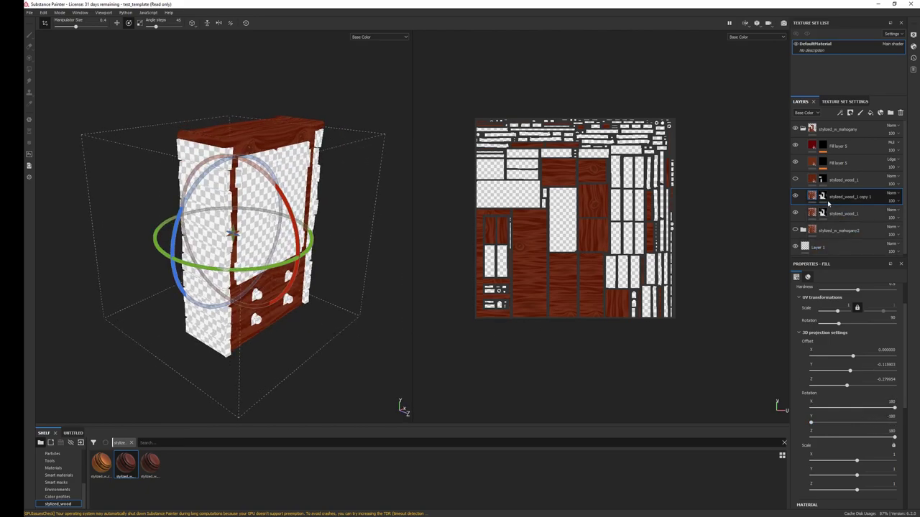
Polygon-fill the copy 1 mask on the left side and bottom strips, undoing the door panel fill
left_click(822, 196)
right_click(822, 194)
left_click(859, 281)
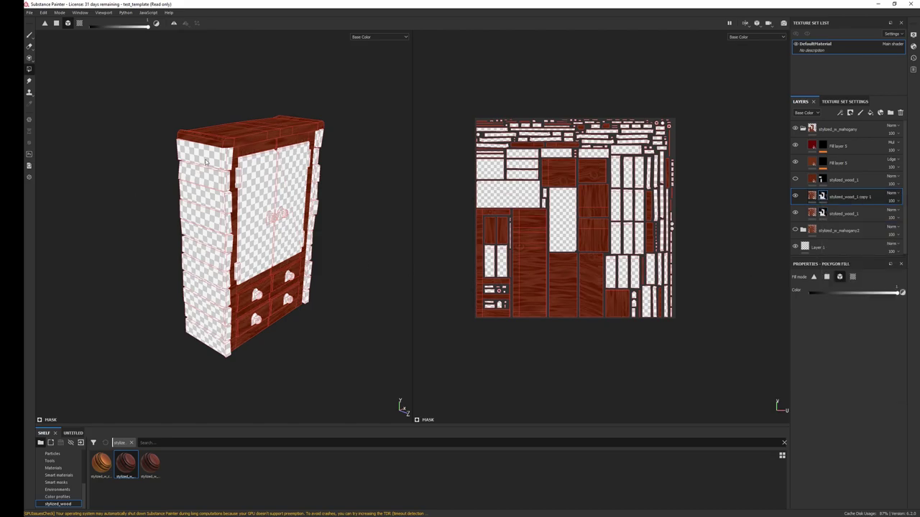
left_click_drag(204, 162, 216, 347)
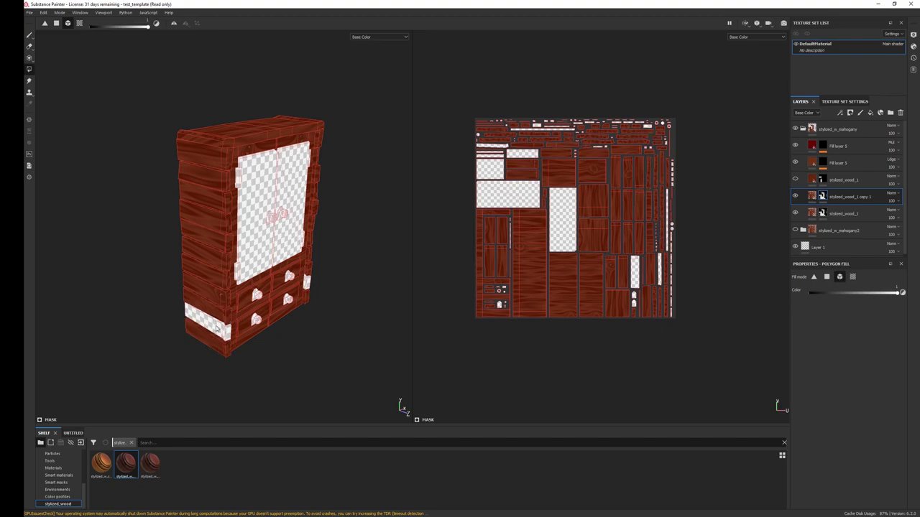
left_click(215, 327)
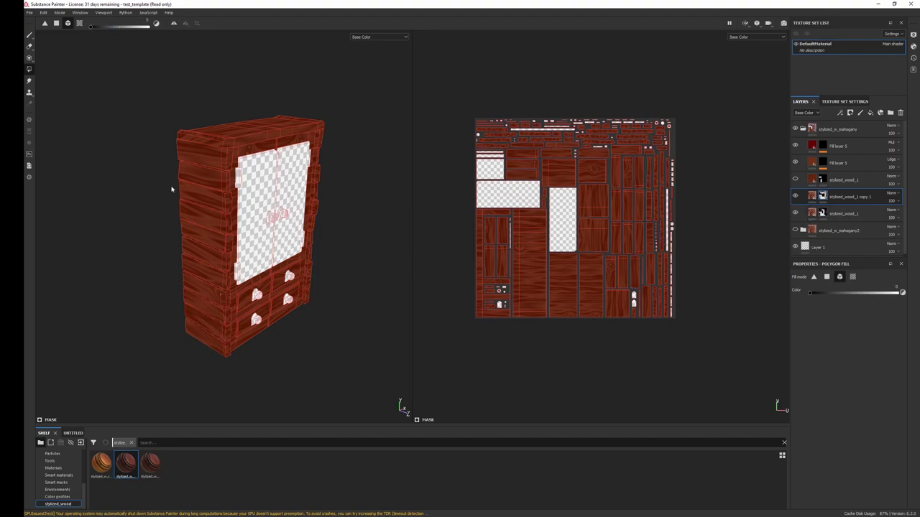
left_click(237, 294)
mouse_move(272, 303)
left_mouse_down("alt")
mouse_move(265, 288)
mouse_move(325, 365)
mouse_move(232, 353)
mouse_move(265, 290)
left_mouse_up("alt")
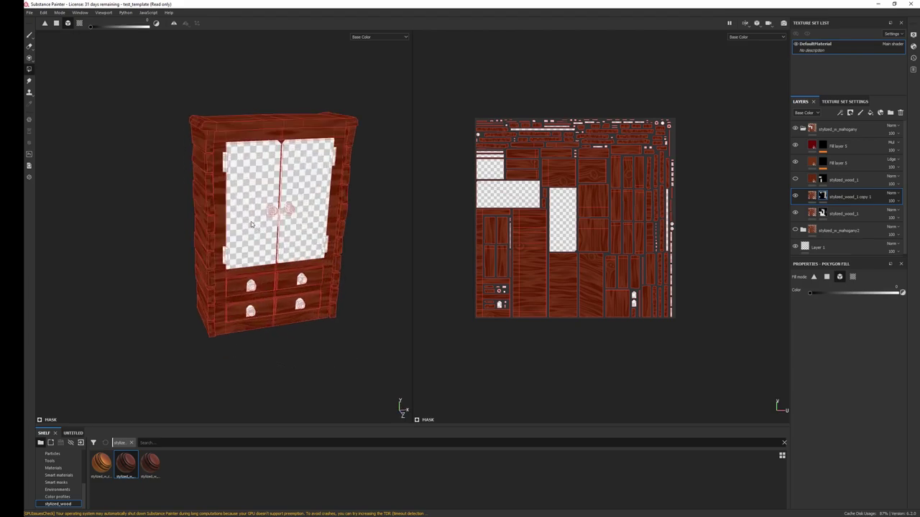
left_click_drag(252, 224, 288, 309, "alt")
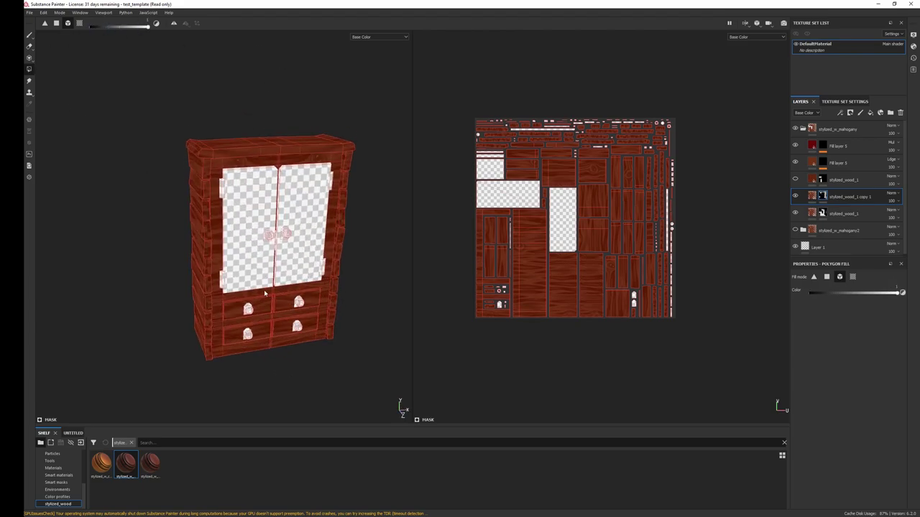
left_click(262, 286)
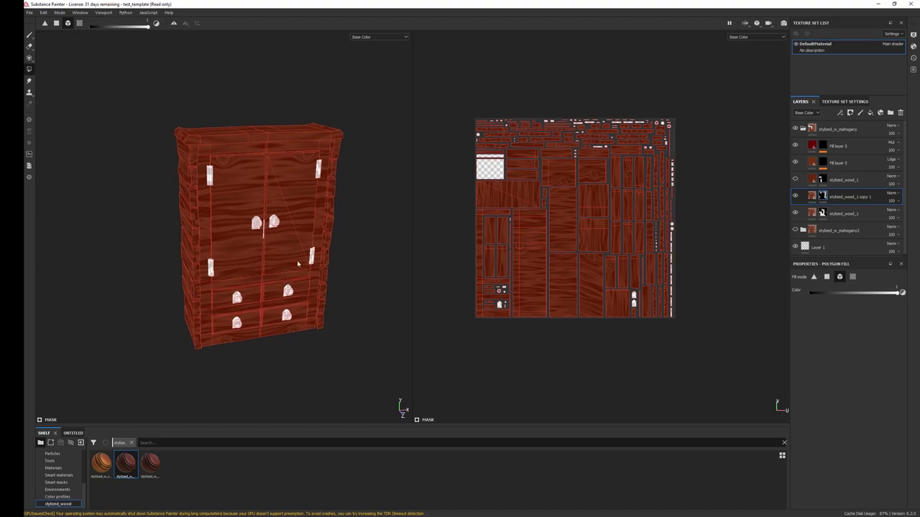
key("ctrl+z")
double_click(849, 196)
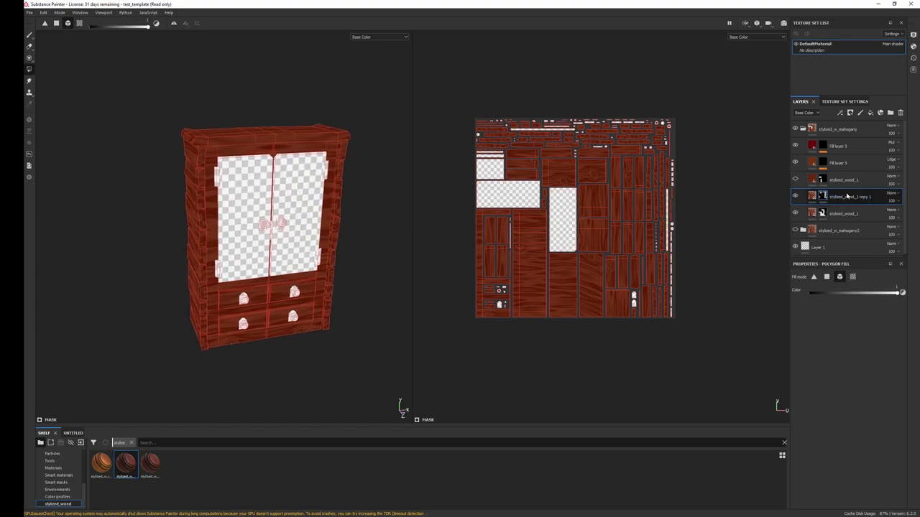
right_click(815, 200)
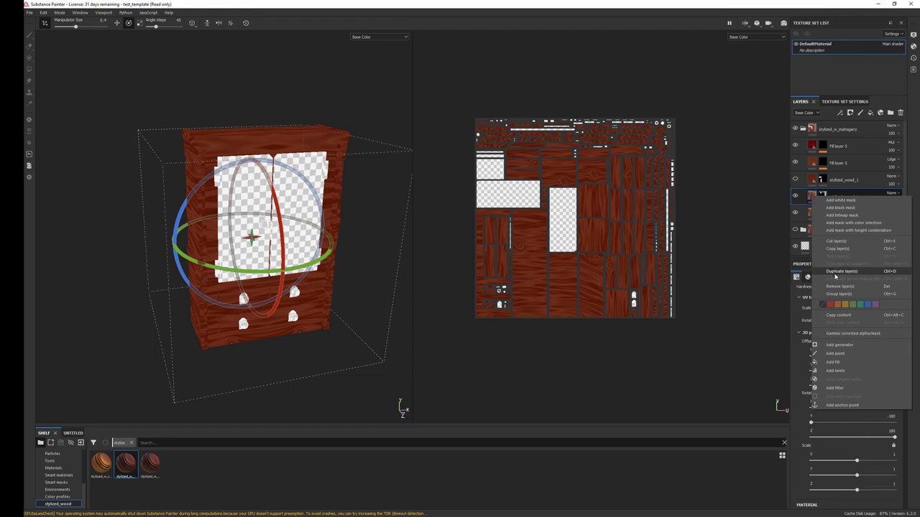
Duplicate the layer as stylized_wood_1 copy 2, fill the door panels, and rotate their grain
left_click(836, 271)
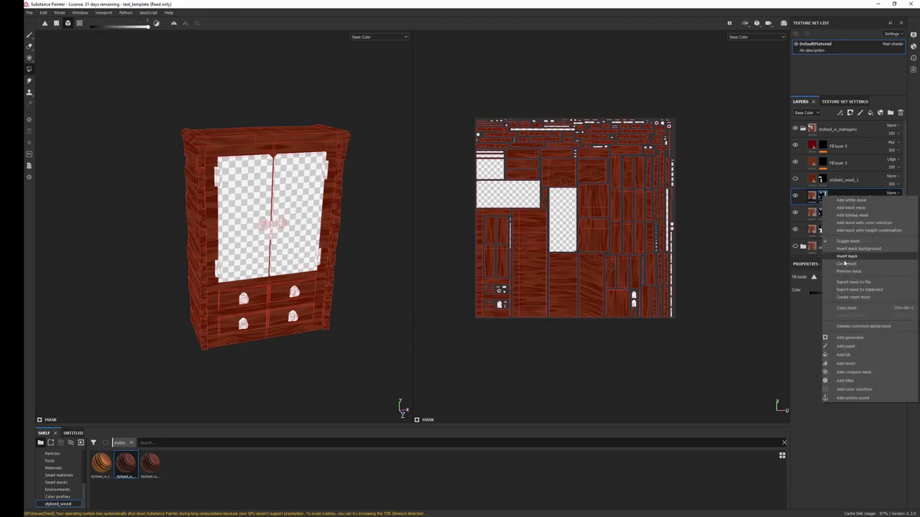
left_click(295, 238)
left_click(812, 196)
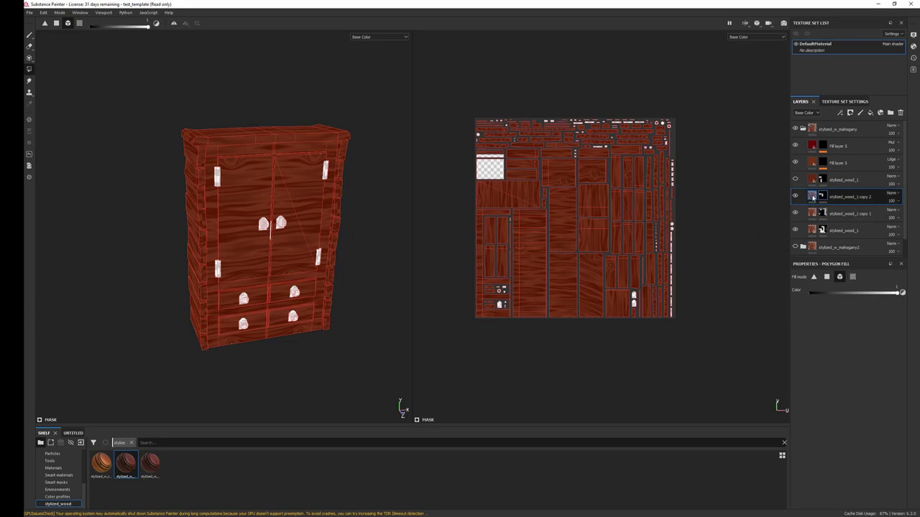
left_click_drag(283, 243, 288, 206)
mouse_move(281, 152)
left_mouse_down()
mouse_move(273, 127)
mouse_move(285, 245)
left_mouse_up()
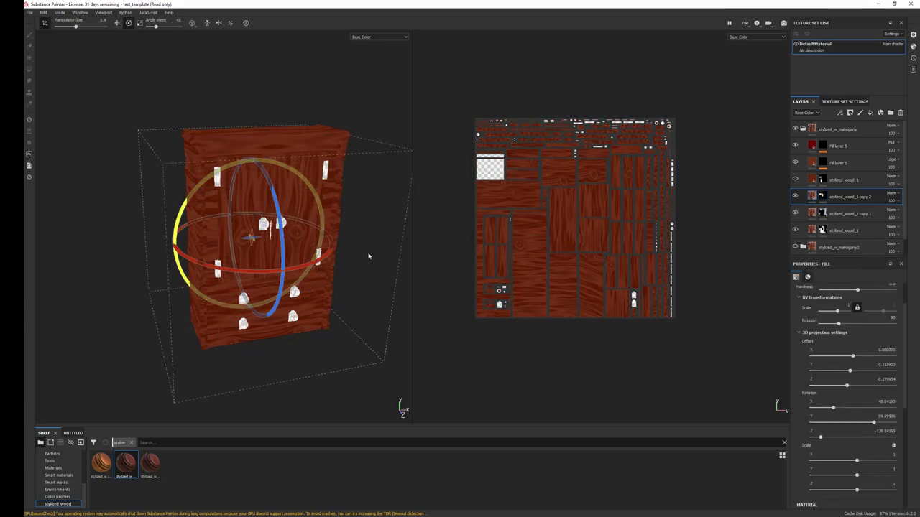
Shift the door grain projection and scale it down to 0.854874
key("w")
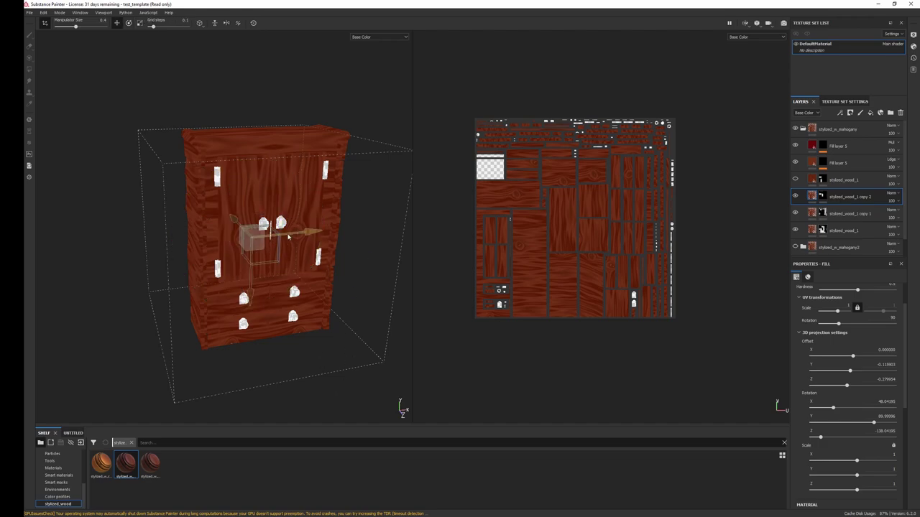
left_click_drag(254, 292, 258, 287)
left_click_drag(325, 222, 345, 220)
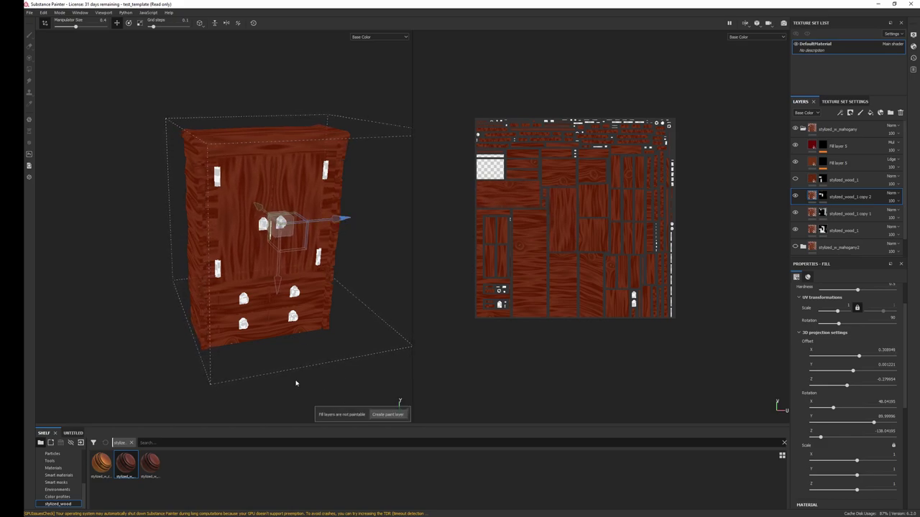
key("r")
mouse_move(282, 222)
left_mouse_down()
mouse_move(288, 229)
mouse_move(250, 230)
left_mouse_up()
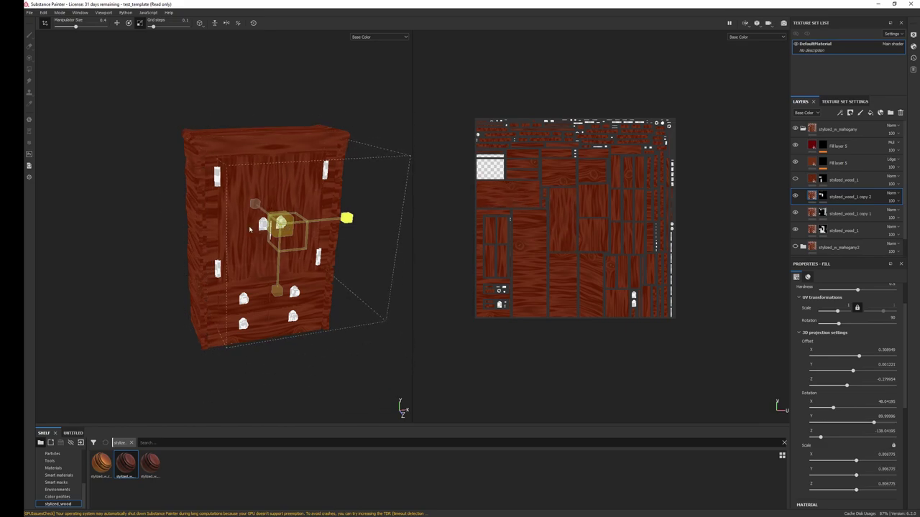
mouse_move(281, 378)
left_mouse_down("alt")
mouse_move(299, 388)
mouse_move(226, 349)
mouse_move(301, 370)
left_mouse_up("alt")
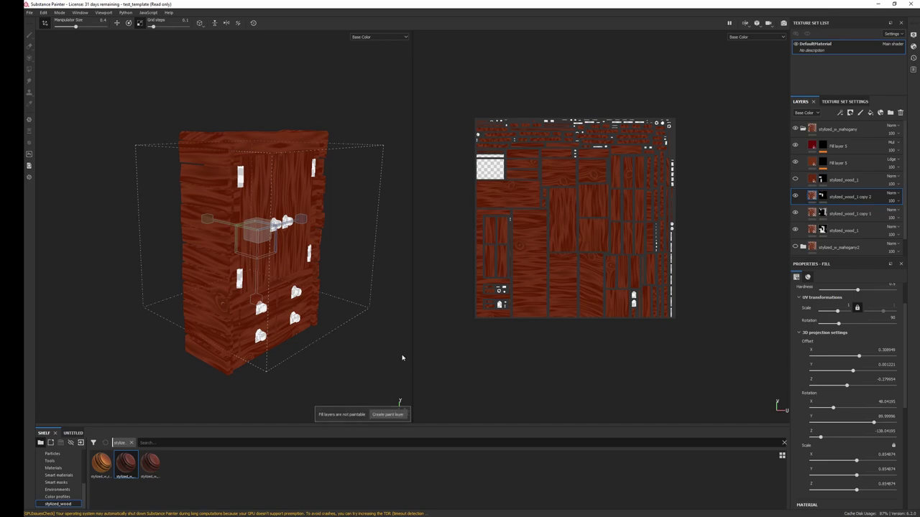
left_click_drag(338, 345, 402, 338, "alt")
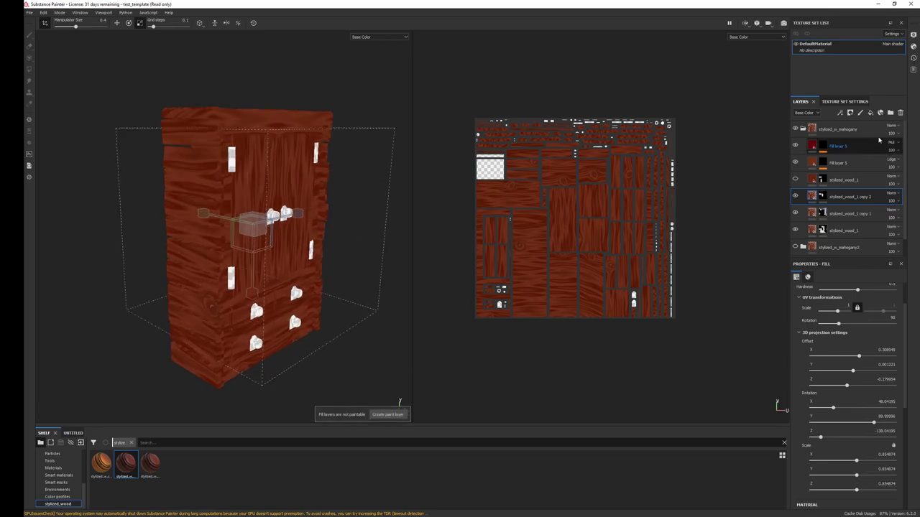
left_click(802, 129)
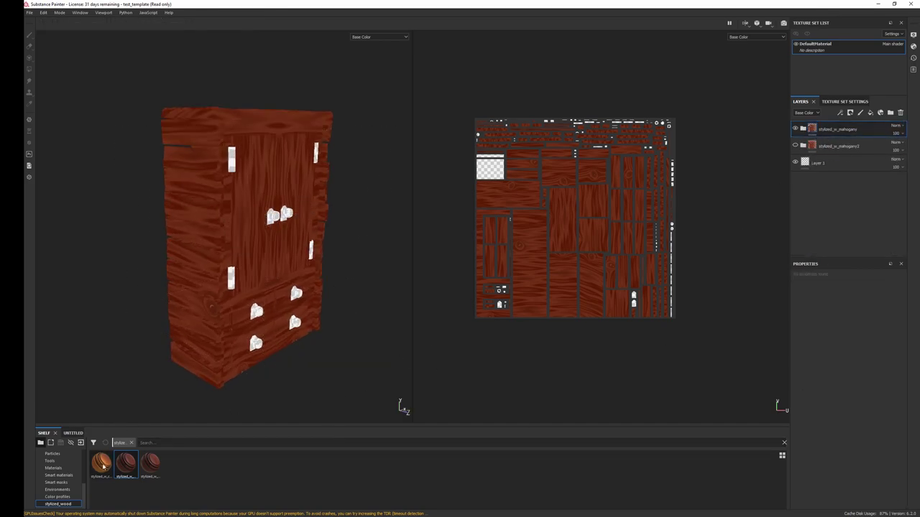
Add the stylized_w_copper smart material as a new group with a black mask, framing the wardrobe
left_click_drag(834, 122, 829, 135)
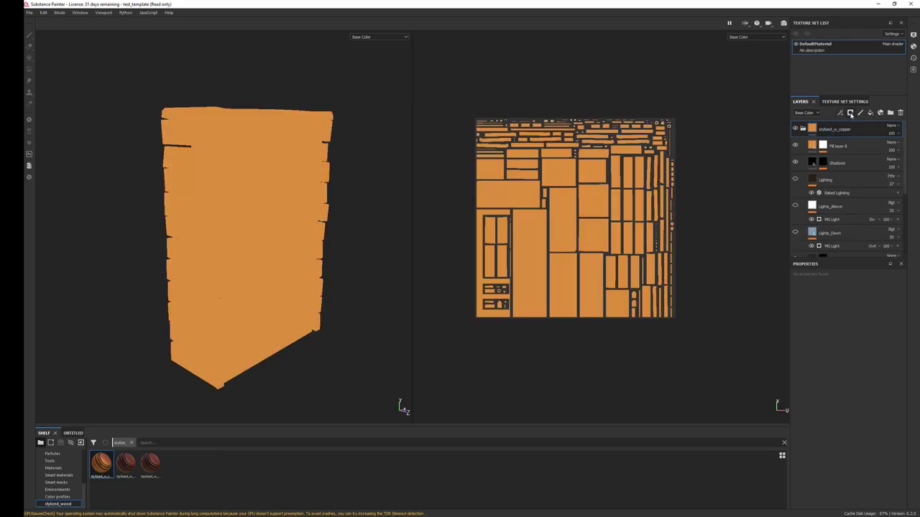
left_click(850, 114)
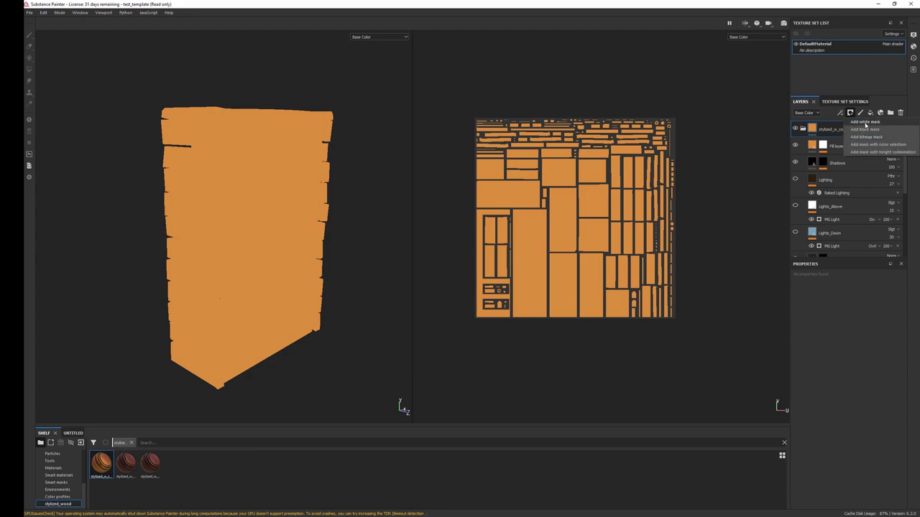
left_click(864, 129)
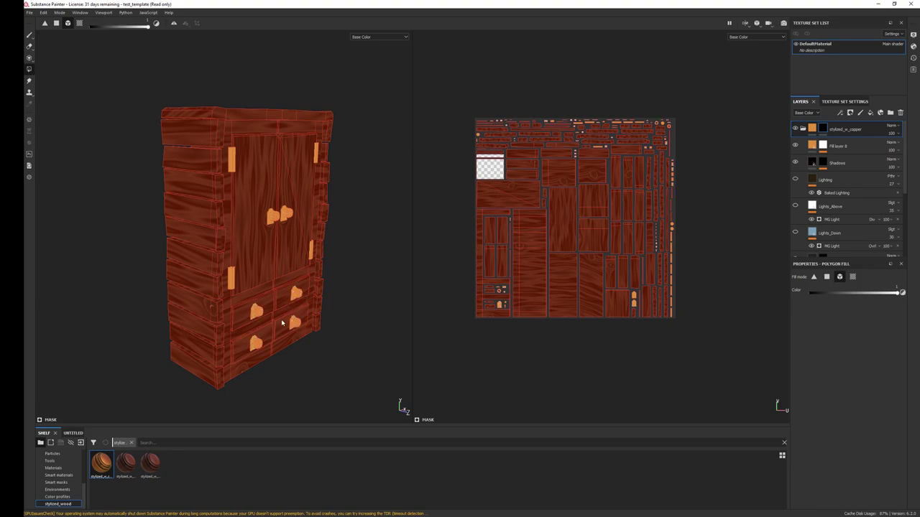
scroll(281, 323, "up", 3)
scroll(281, 323, "up", 3)
scroll(282, 331, "down", 2)
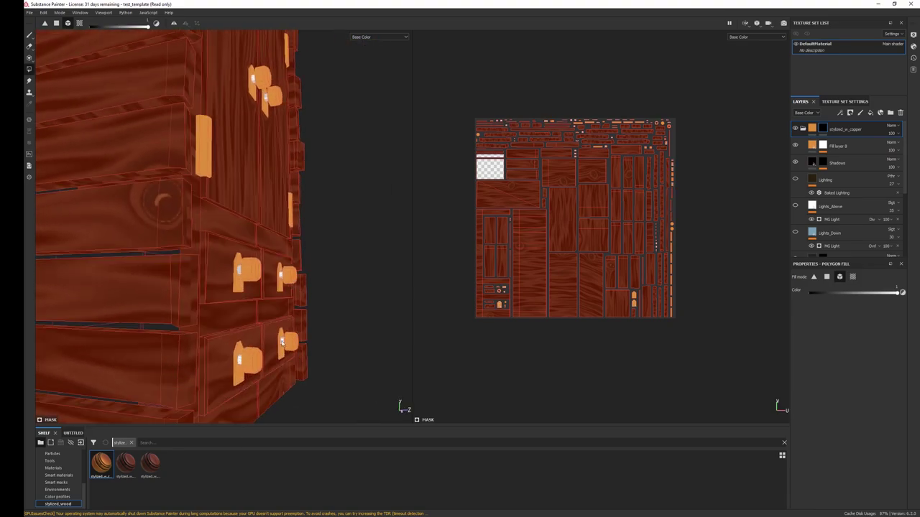
left_click_drag(263, 168, 284, 144, "alt")
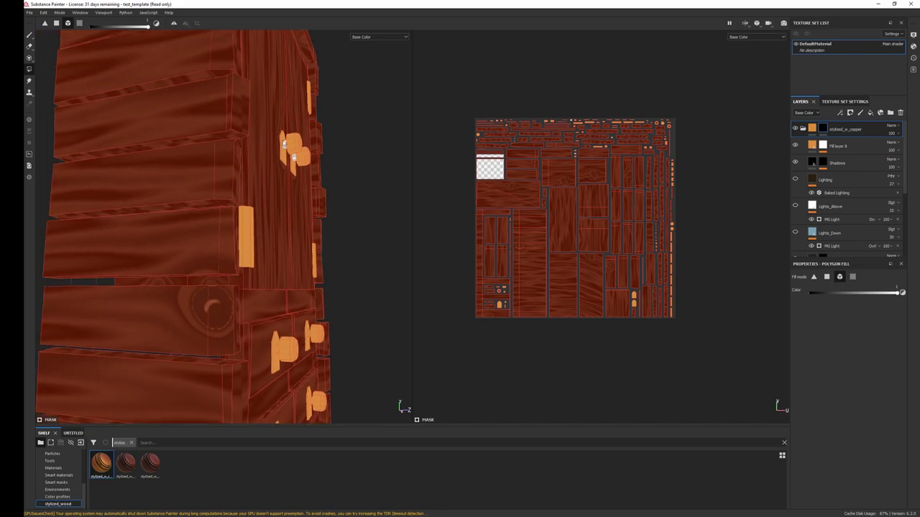
key("f")
left_click_drag(311, 271, 288, 329, "alt")
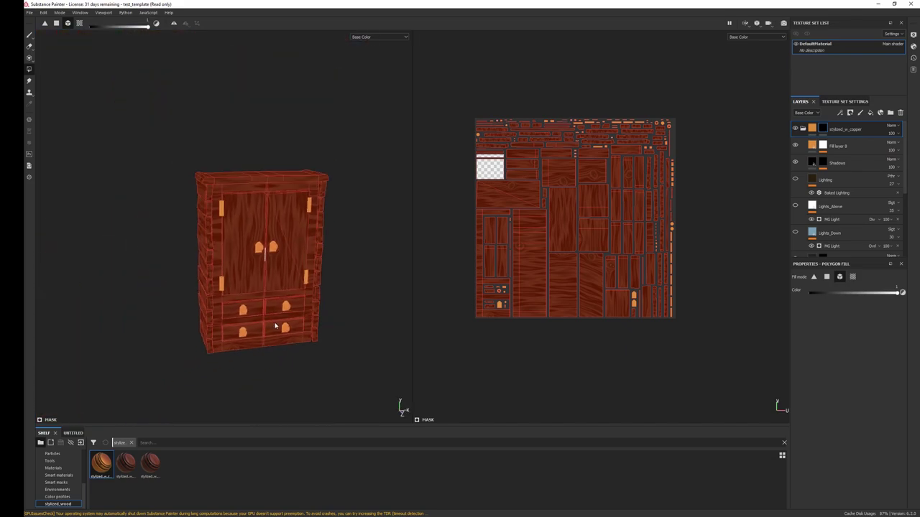
scroll(287, 330, "up", 3)
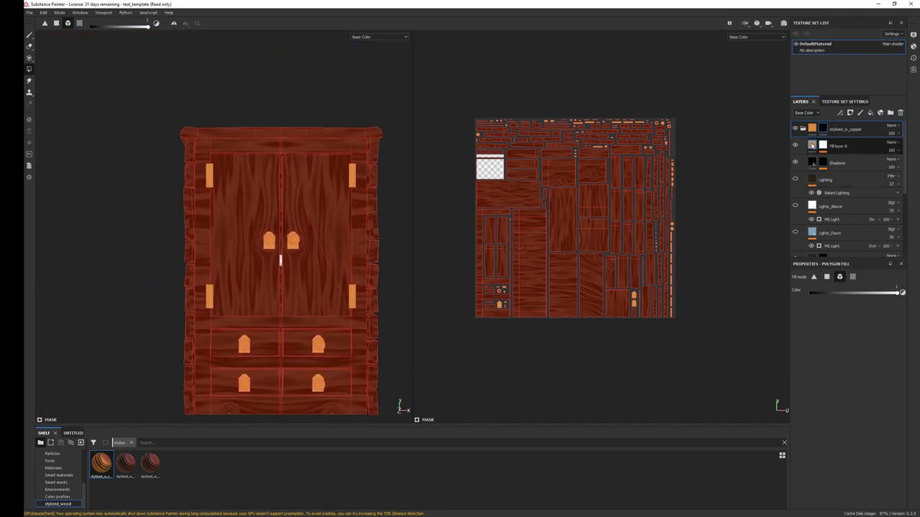
scroll(823, 180, "down", 5)
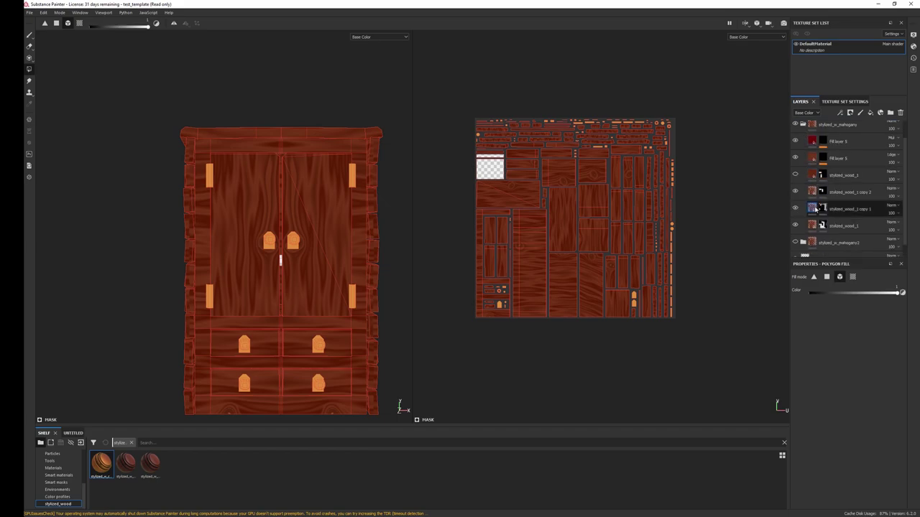
left_click(835, 209)
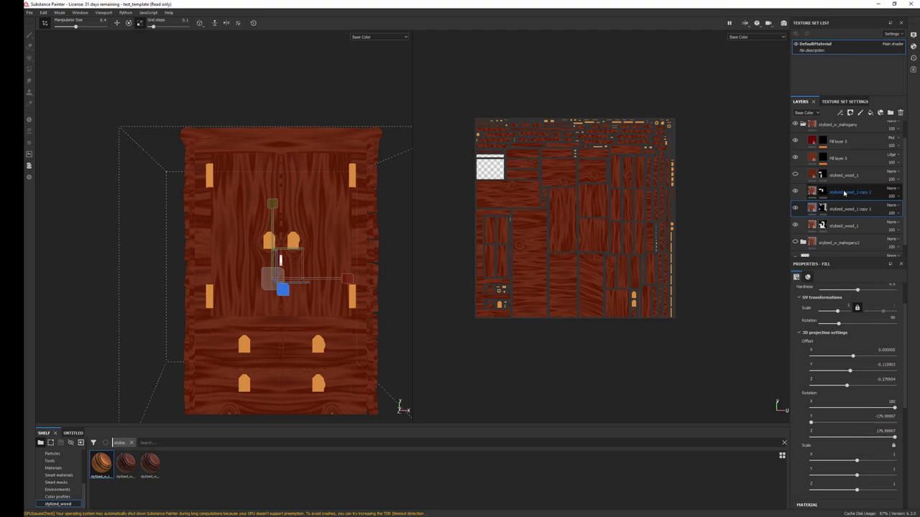
mouse_move(298, 372)
left_mouse_down("alt")
mouse_move(402, 405)
mouse_move(298, 366)
left_mouse_up("alt")
left_click(233, 74)
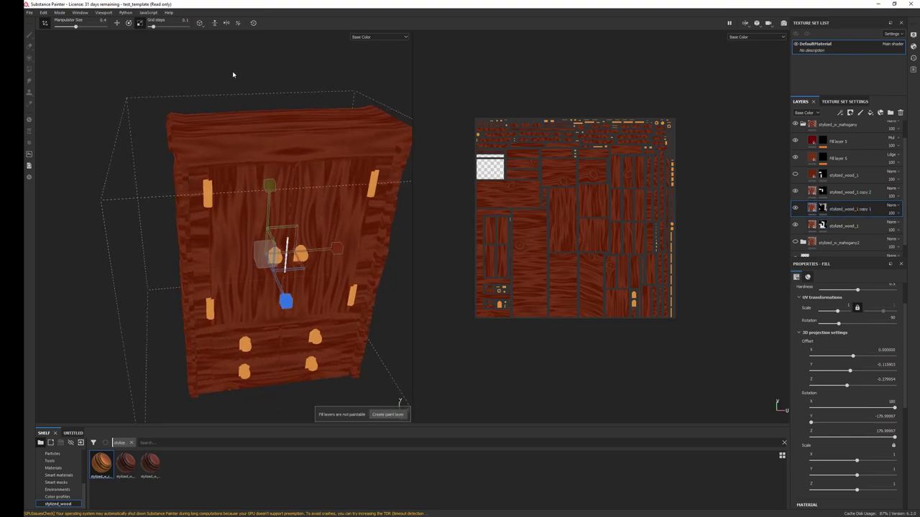
left_click(823, 209)
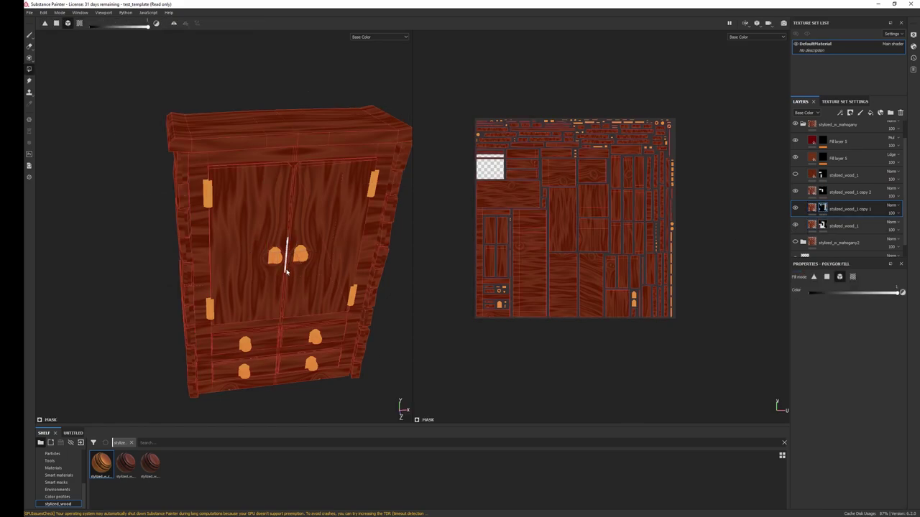
scroll(286, 269, "up", 3)
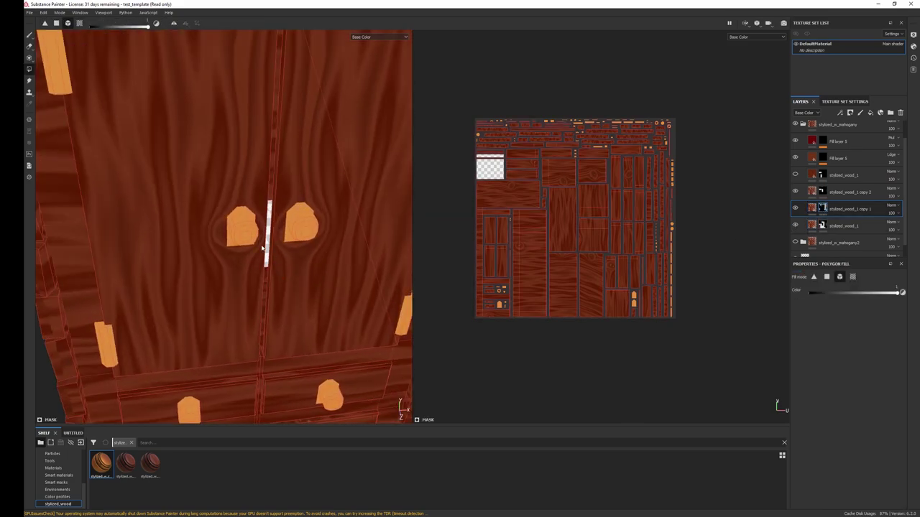
scroll(273, 301, "up", 3)
left_click_drag(285, 276, 271, 280, "alt")
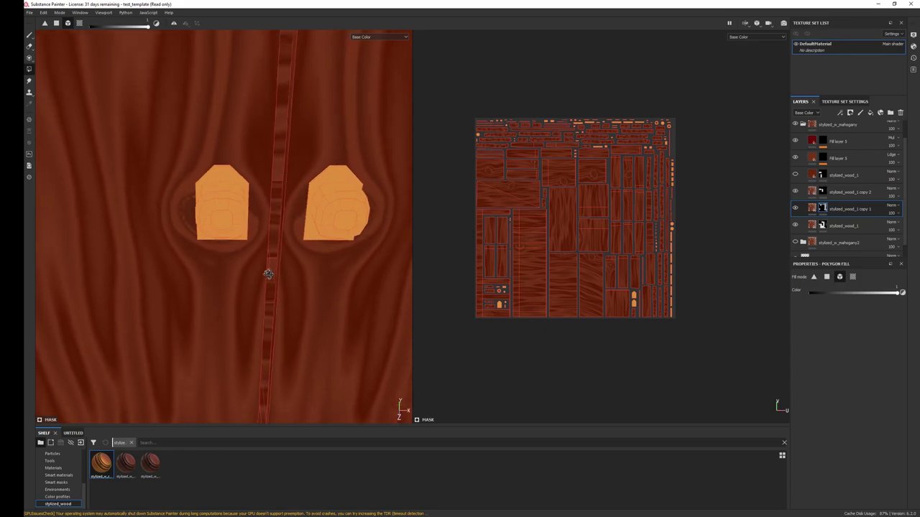
scroll(273, 281, "down", 5)
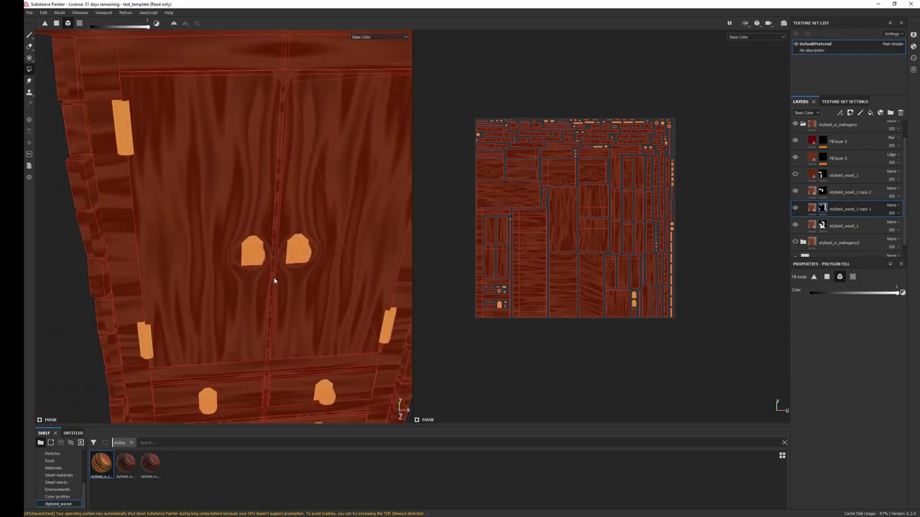
scroll(273, 281, "up", 5)
left_click(275, 274)
left_click(842, 227)
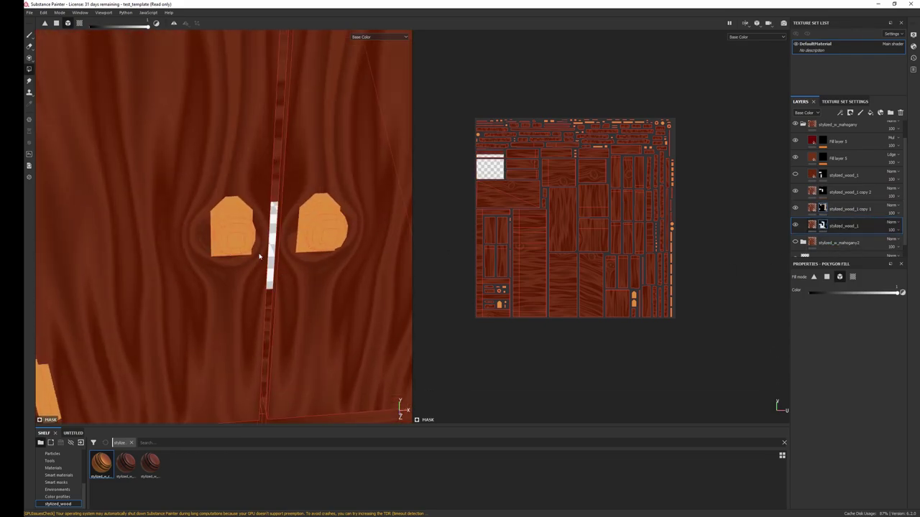
scroll(318, 317, "down", 5)
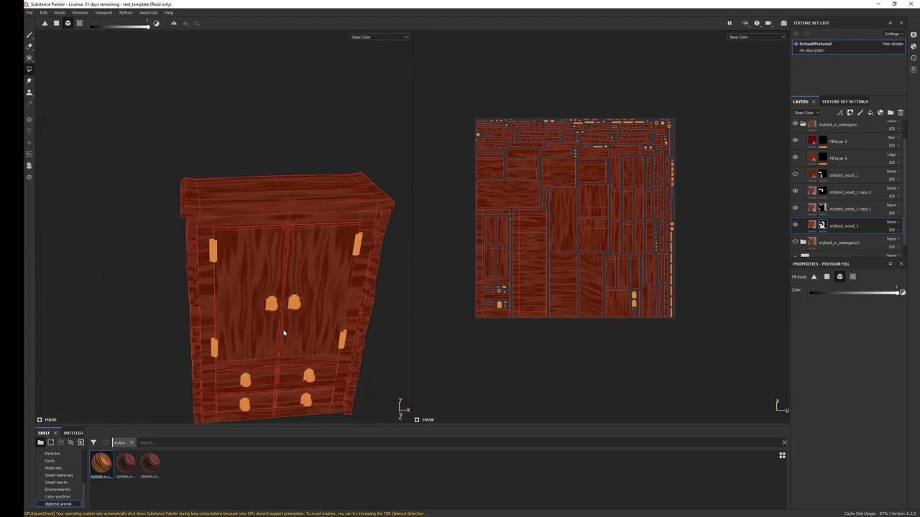
mouse_move(347, 349)
left_mouse_down("alt")
mouse_move(318, 363)
mouse_move(329, 360)
left_mouse_up("alt")
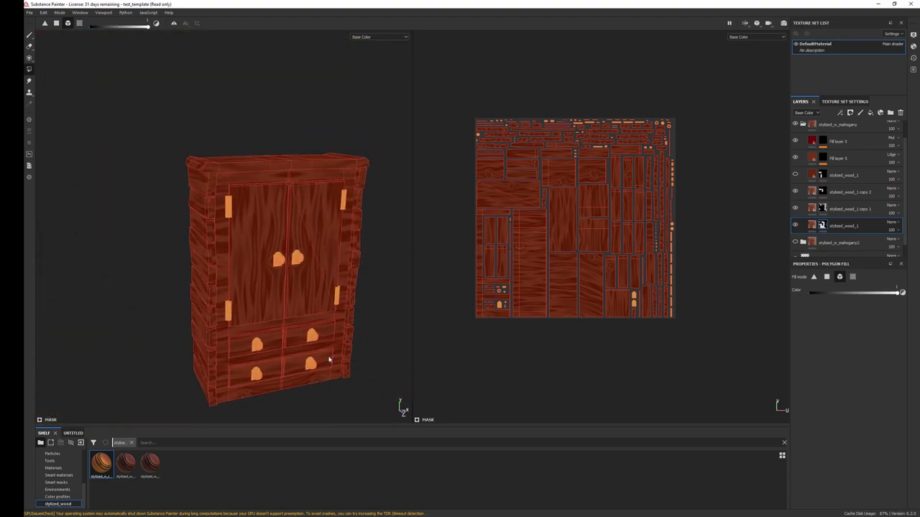
left_click(844, 101)
Bake all seven mesh maps from Texture Set Settings and inspect the wardrobe's shaded edges
scroll(848, 235, "down", 3)
scroll(827, 234, "down", 3)
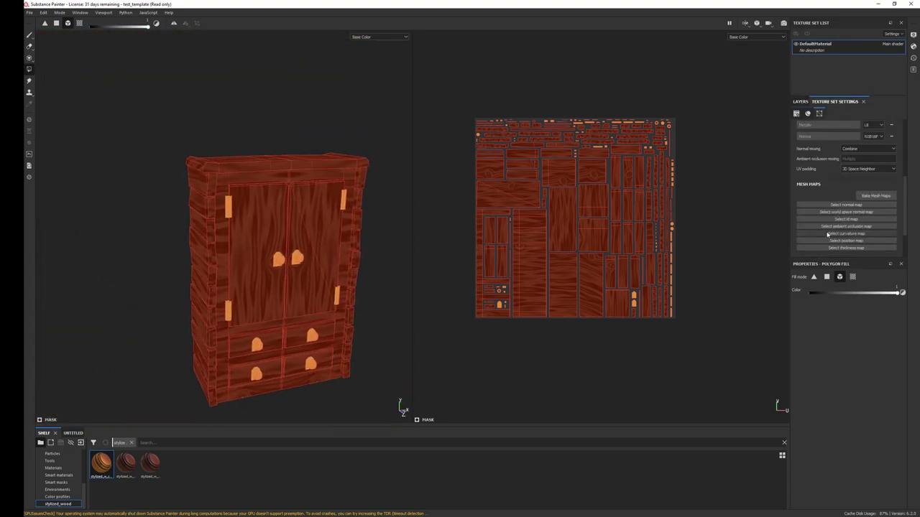
left_click(875, 196)
left_click(552, 374)
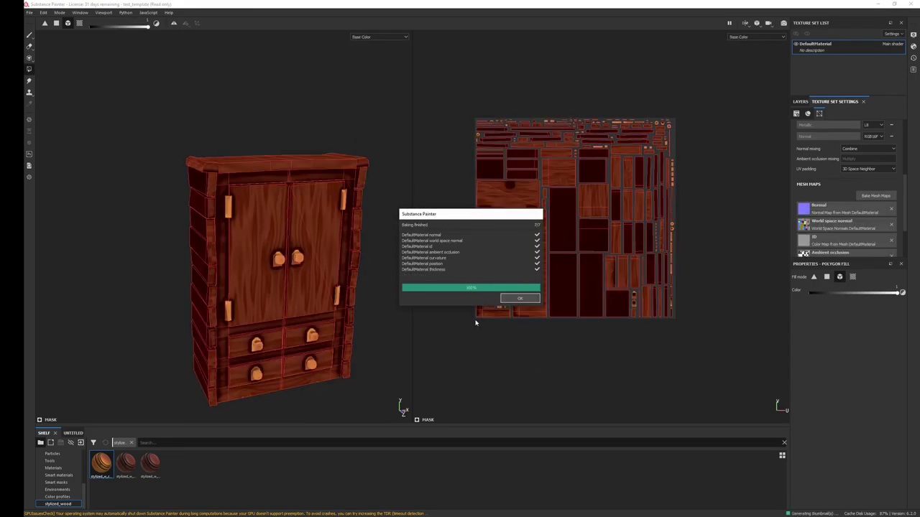
left_click(520, 298)
left_click_drag(291, 377, 353, 361, "alt")
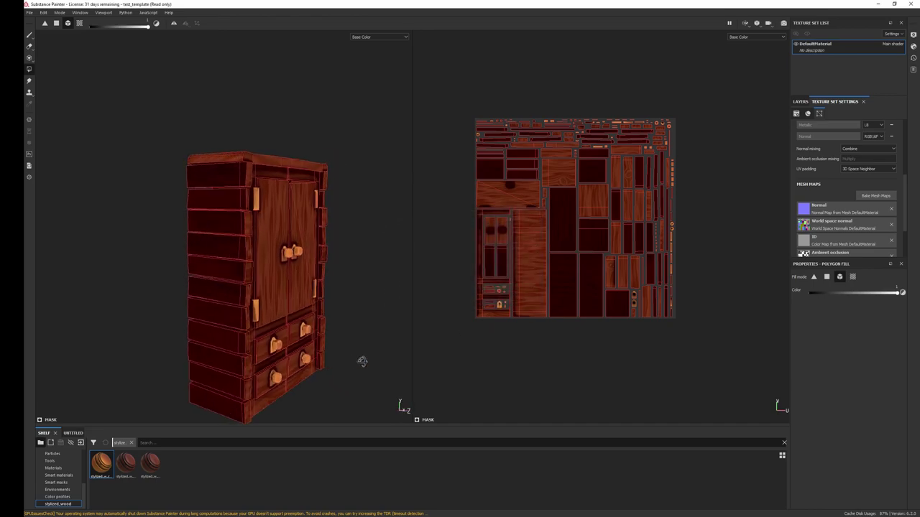
scroll(304, 383, "down", 2)
middle_click_drag(304, 382, 321, 354, "alt")
mouse_move(321, 354)
left_mouse_down("alt")
mouse_move(339, 366)
mouse_move(175, 362)
mouse_move(393, 342)
mouse_move(308, 349)
left_mouse_up("alt")
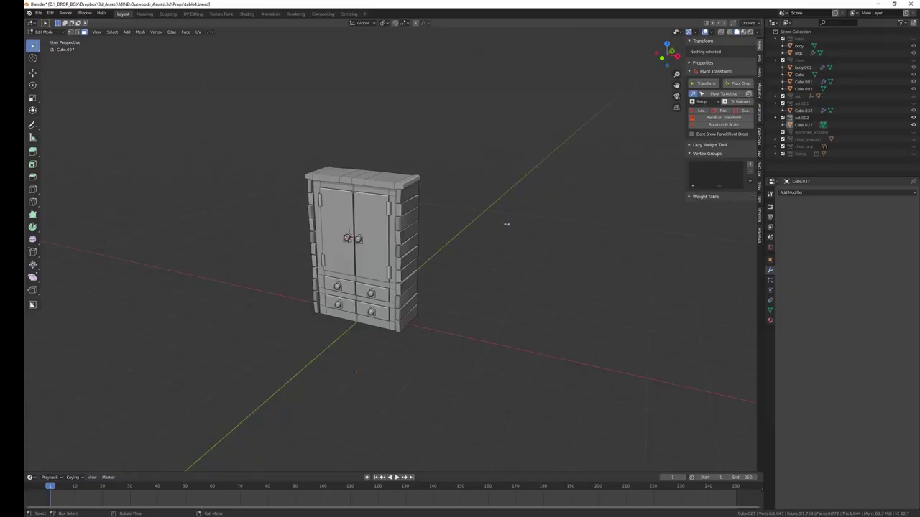
middle_click_drag(505, 222, 416, 240)
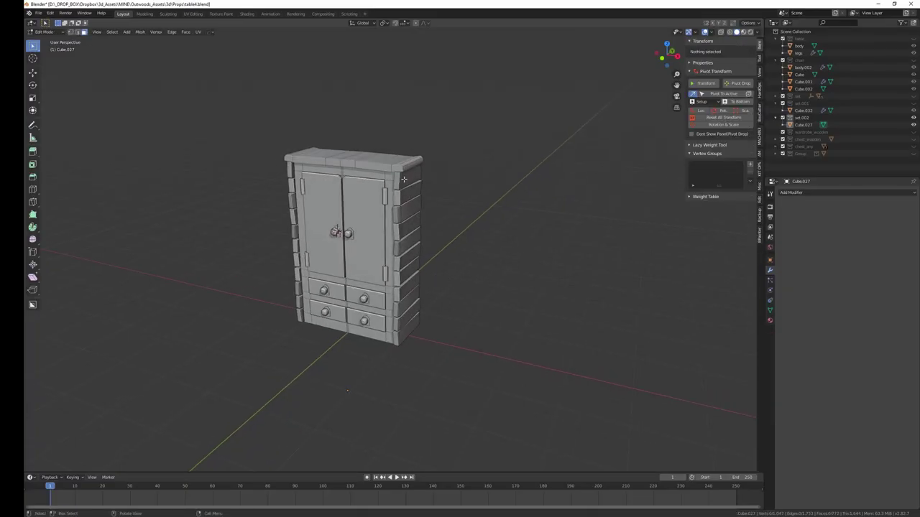
Scale the linked side panel faces in Blender and save the file
key("l")
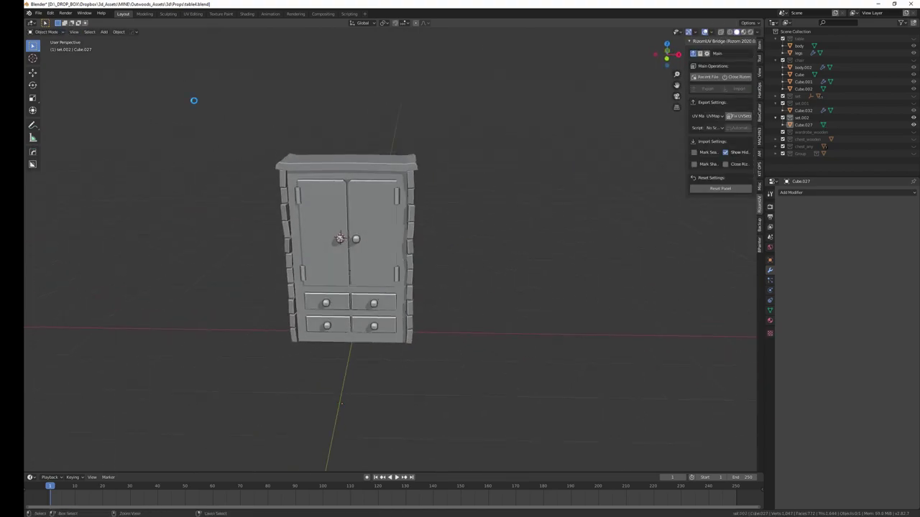
key("ctrl+s")
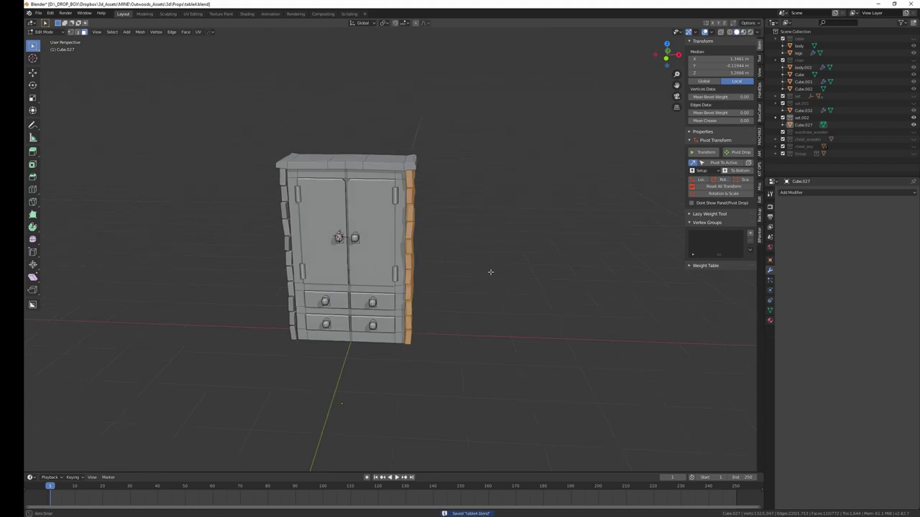
key("s")
left_click(452, 287)
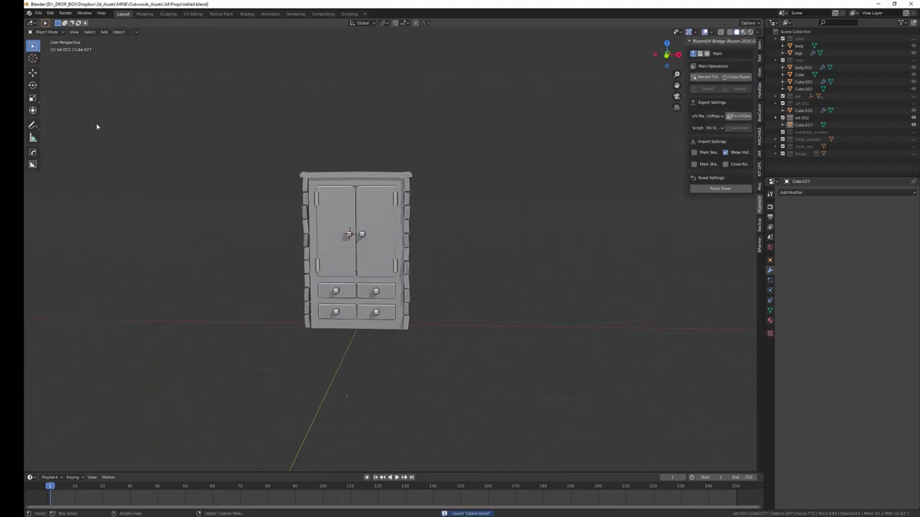
middle_click_drag(485, 323, 479, 323)
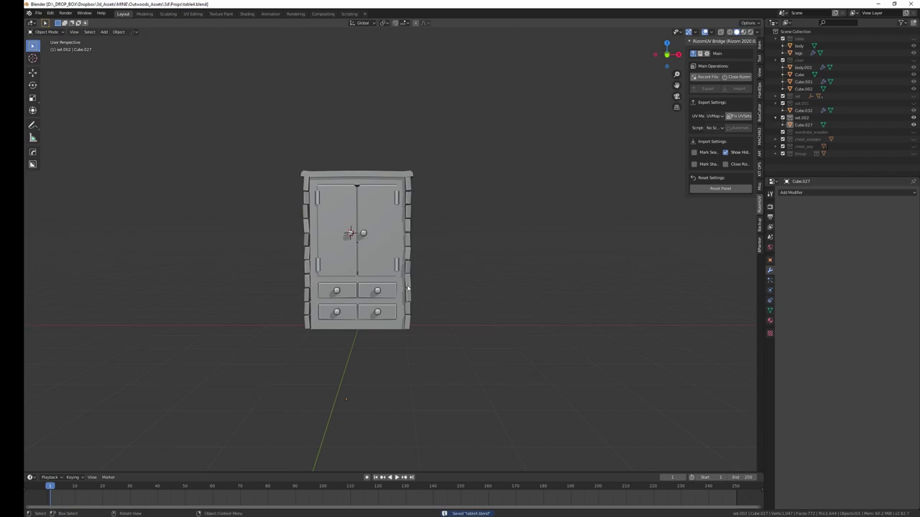
middle_click_drag(407, 269, 416, 270)
key("ctrl+s")
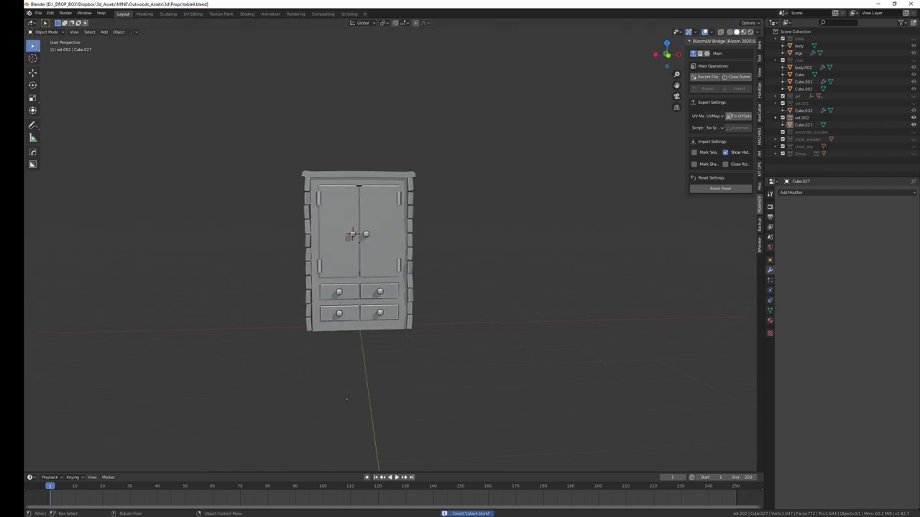
Export the wardrobe as prop_wardrobe.fbx and reload the updated mesh into the Painter project
left_click(39, 13)
left_click(121, 160)
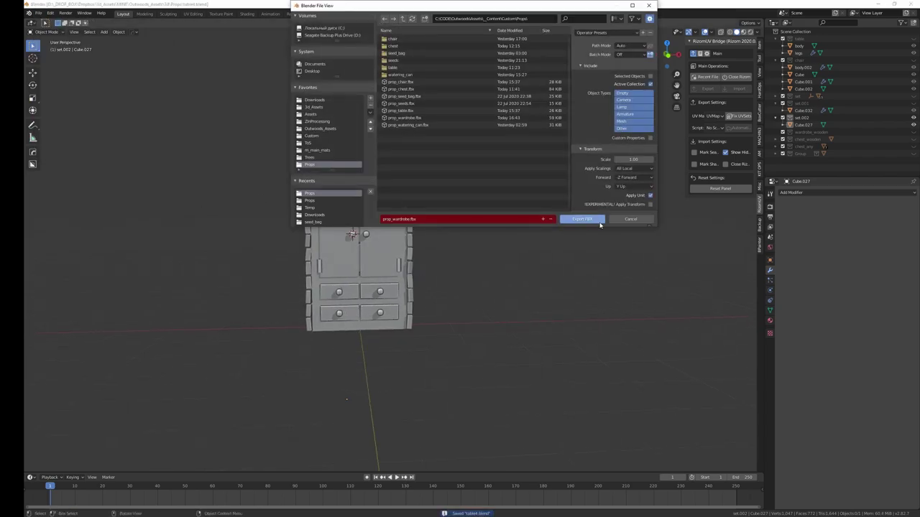
left_click(593, 219)
left_click_drag(237, 317, 273, 273)
left_click(478, 326)
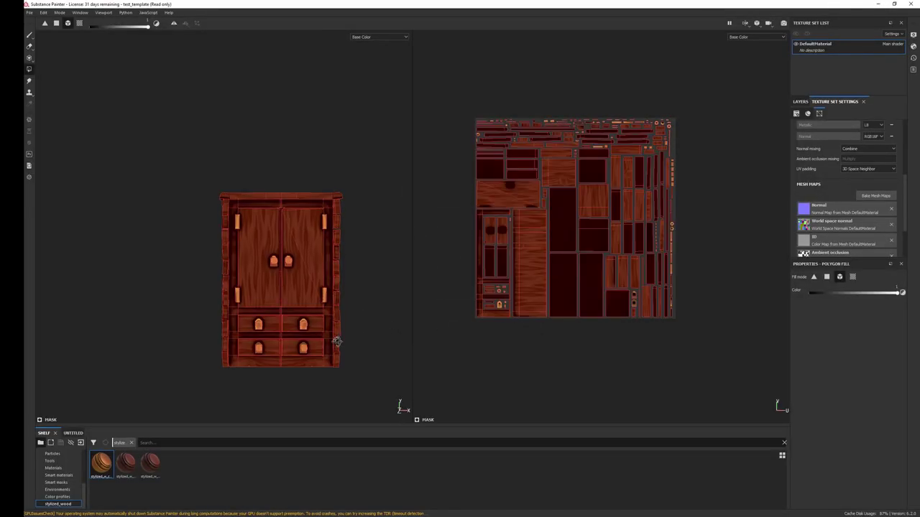
Rebake the seven mesh maps for the reloaded wardrobe and bring the layer stack back into view
left_click_drag(361, 321, 331, 316, "alt")
left_click(875, 196)
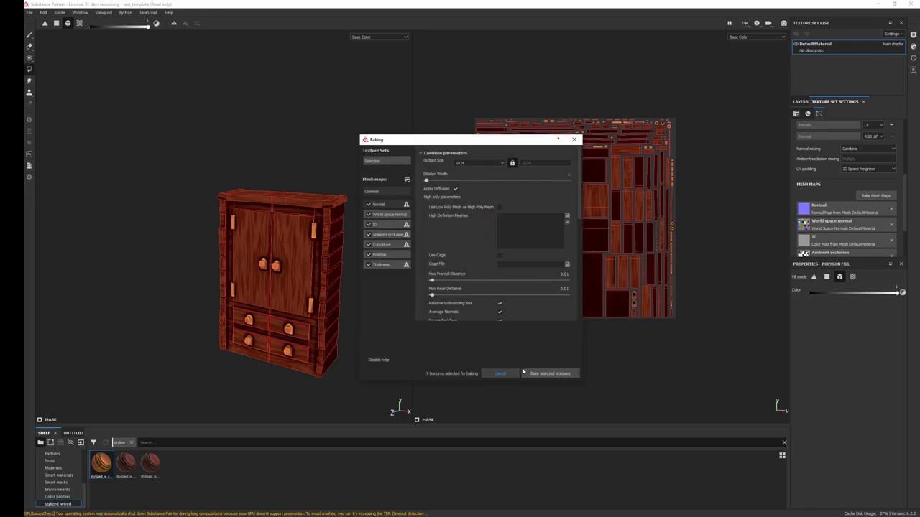
left_click(546, 369)
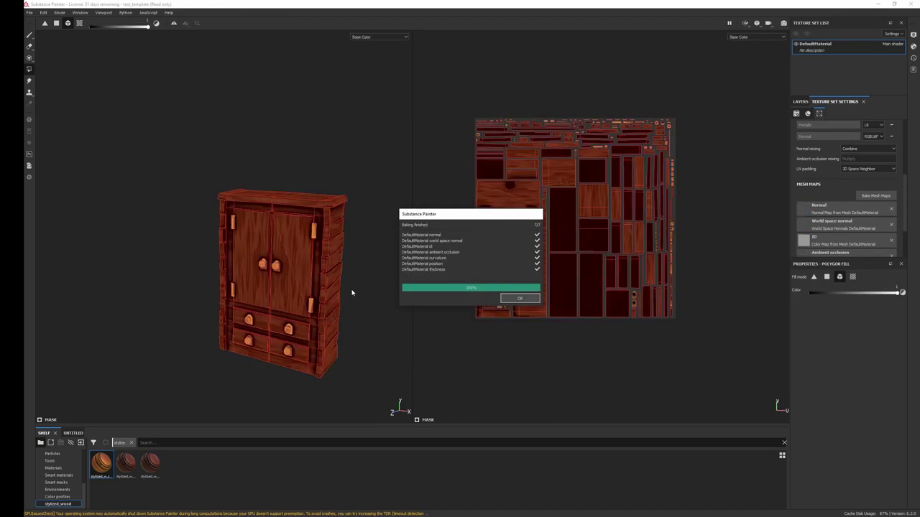
mouse_move(493, 347)
left_mouse_down("alt")
mouse_move(423, 352)
mouse_move(376, 380)
mouse_move(375, 350)
left_mouse_up("alt")
scroll(375, 350, "up", 3)
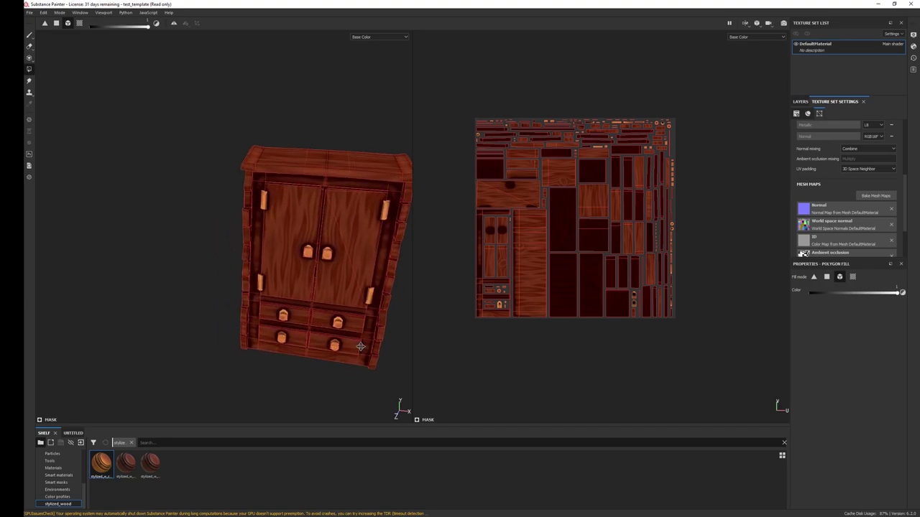
scroll(375, 350, "up", 2)
left_click(807, 102)
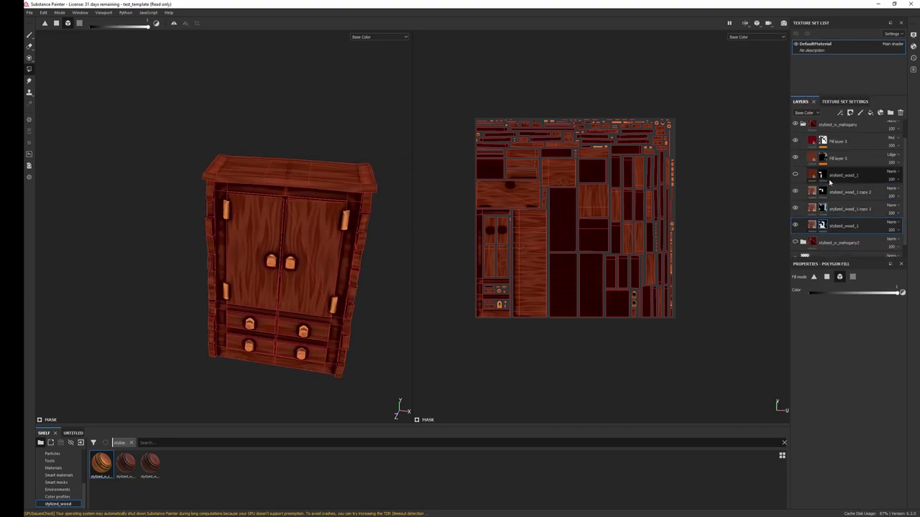
Select Fill layer 5's Ambient Occlusion generator and set its Global Balance to 0.14
double_click(795, 141)
left_click(833, 144)
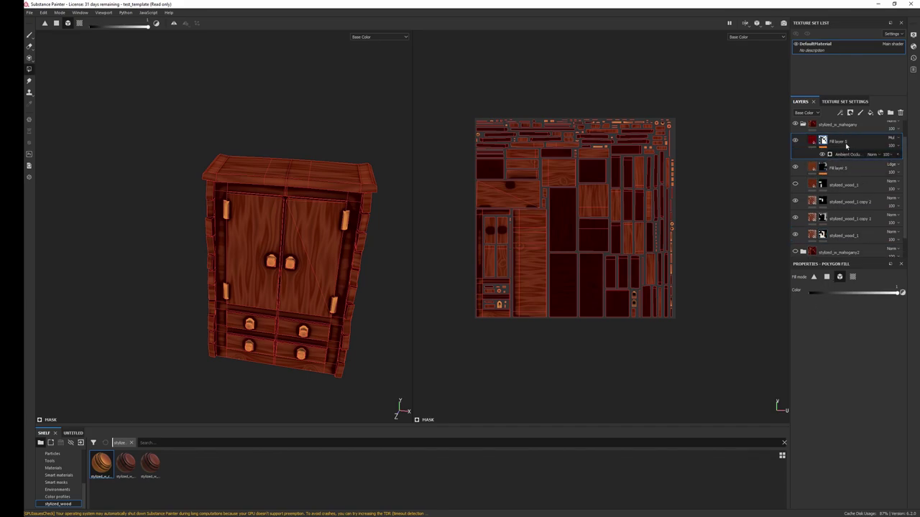
left_click(844, 155)
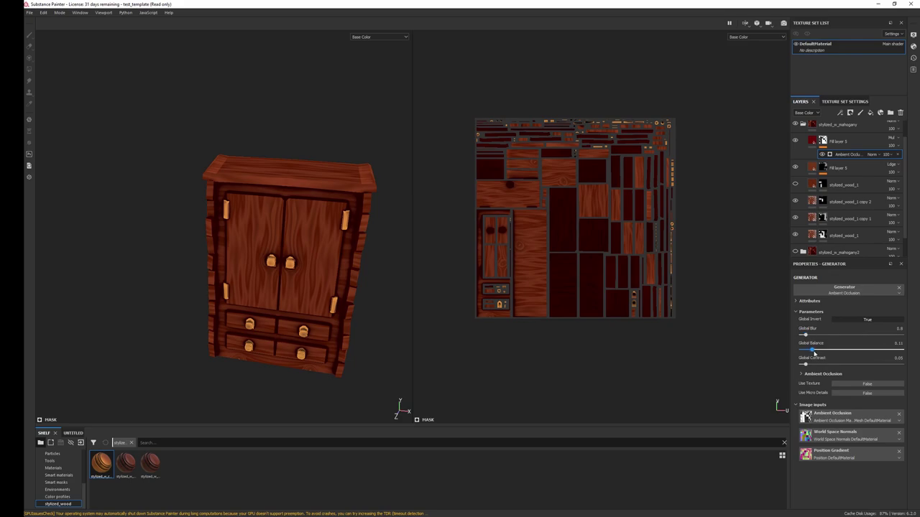
left_click_drag(813, 353, 819, 352)
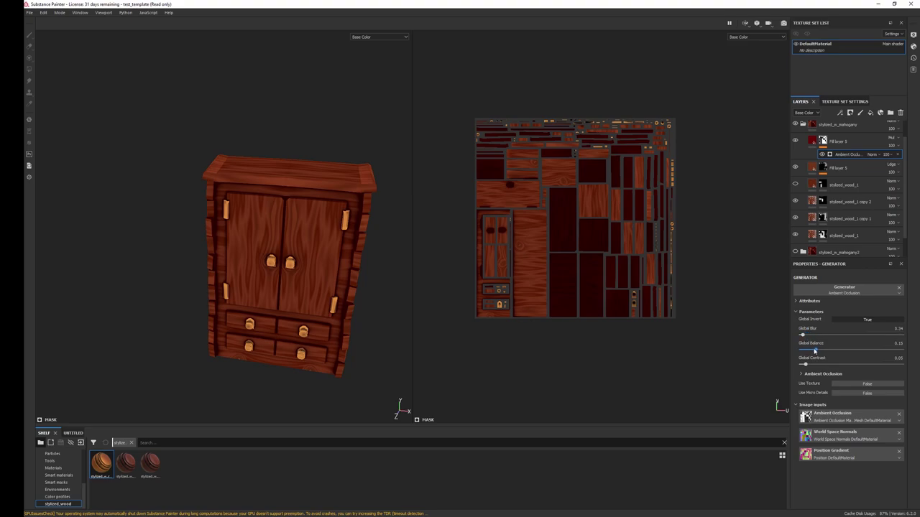
left_click_drag(822, 351, 814, 350)
mouse_move(402, 388)
left_mouse_down("alt")
mouse_move(289, 368)
mouse_move(212, 372)
mouse_move(294, 333)
left_mouse_up("alt")
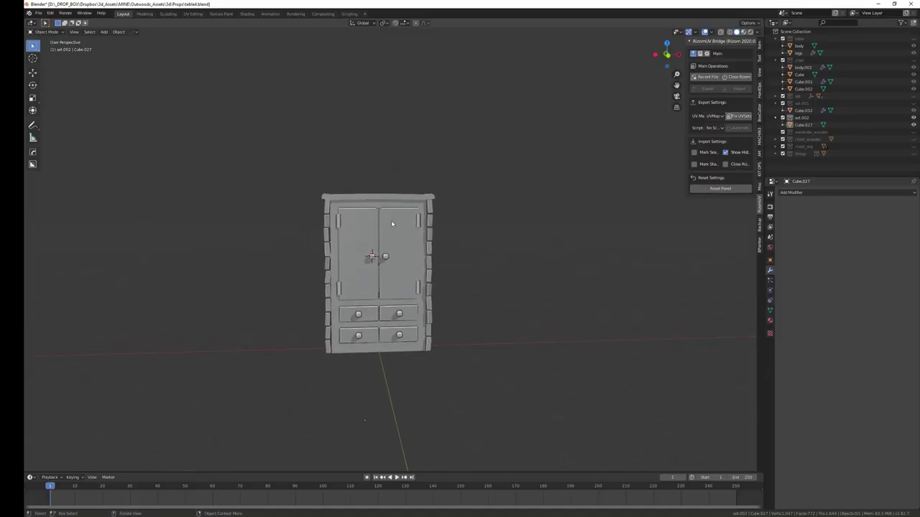
mouse_move(392, 224)
middle_mouse_down()
mouse_move(421, 257)
mouse_move(367, 227)
mouse_move(417, 237)
mouse_move(353, 230)
middle_mouse_up()
key("Tab")
key("Tab")
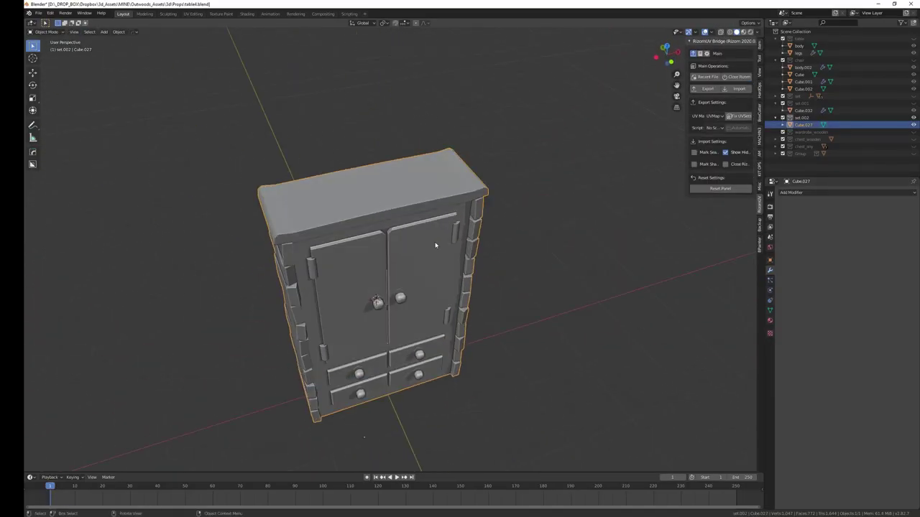
Toggle Auto Smooth off and back on in the wardrobe's mesh data properties
left_click(770, 312)
left_click(790, 352)
left_click(791, 351)
mouse_move(517, 245)
middle_mouse_down()
mouse_move(537, 251)
mouse_move(396, 309)
mouse_move(559, 256)
middle_mouse_up()
scroll(396, 309, "up", 3)
Add an edge loop cut across the wardrobe top
key("Tab")
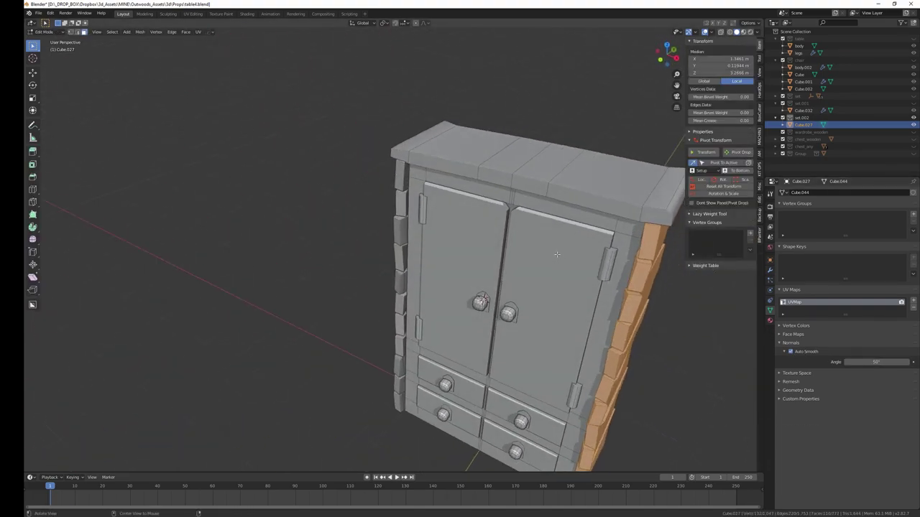
key("ctrl+r")
left_click(406, 146)
left_click(396, 146)
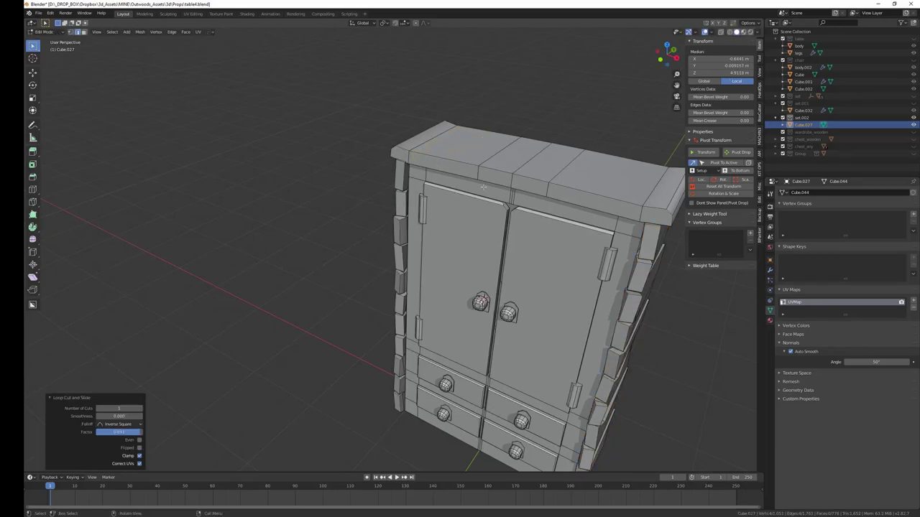
key("Tab")
mouse_move(632, 238)
middle_mouse_down()
mouse_move(539, 287)
mouse_move(565, 318)
mouse_move(548, 295)
mouse_move(628, 308)
mouse_move(497, 309)
mouse_move(560, 316)
middle_mouse_up()
key("Tab")
key("Tab")
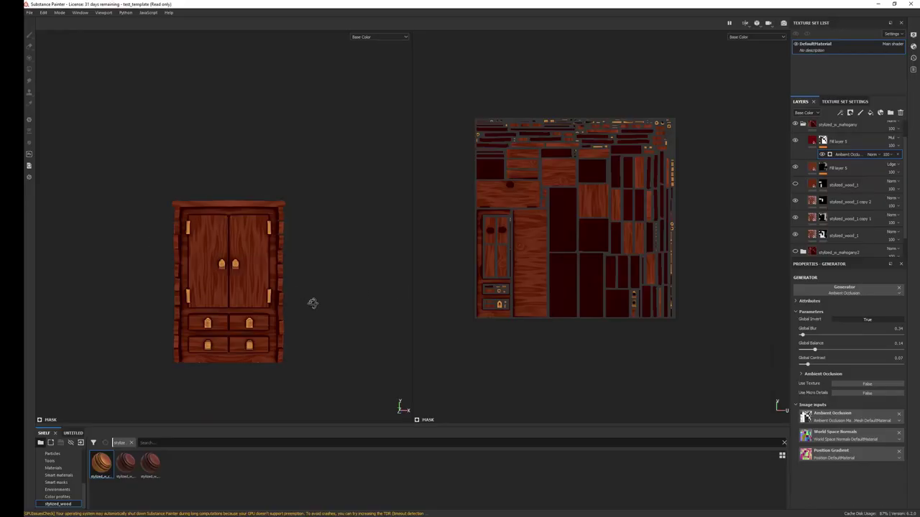
Select the wardrobe's two top edges and bevel them
left_click_drag(238, 286, 278, 290, "alt")
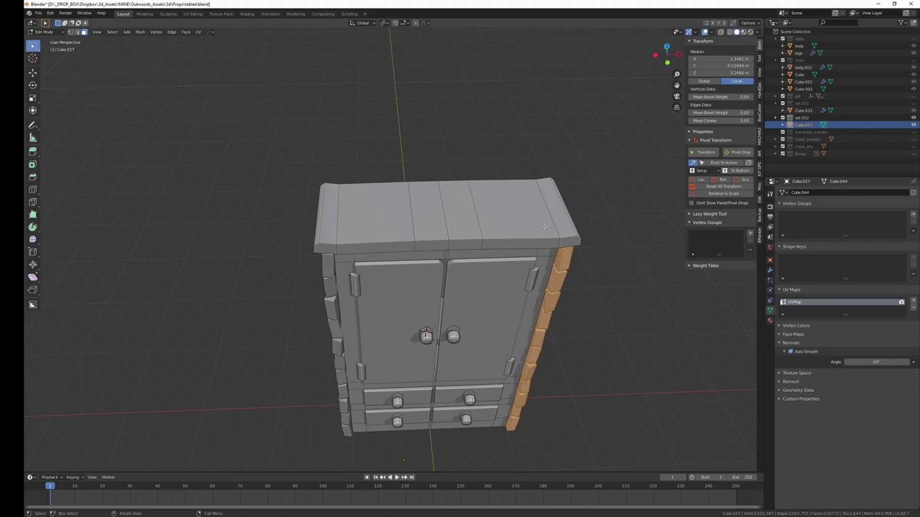
left_click(544, 227)
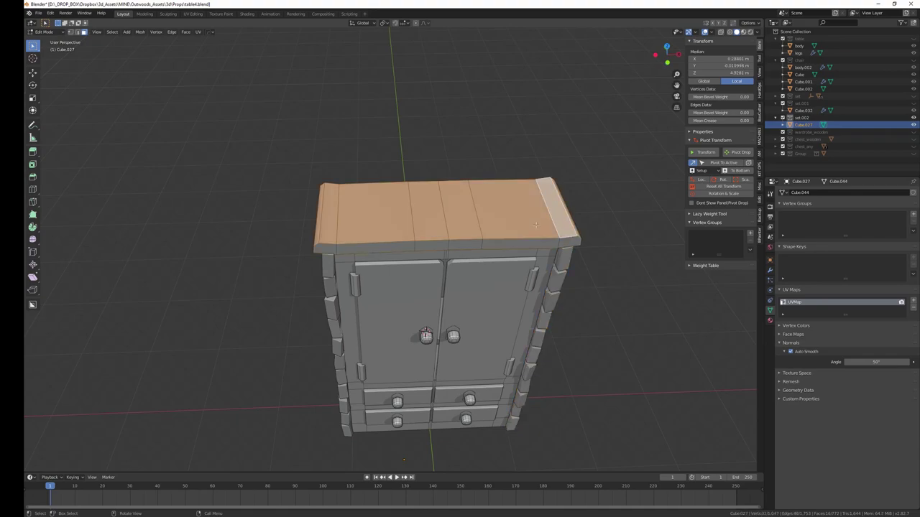
key("2")
left_click(337, 225)
key("ctrl+b")
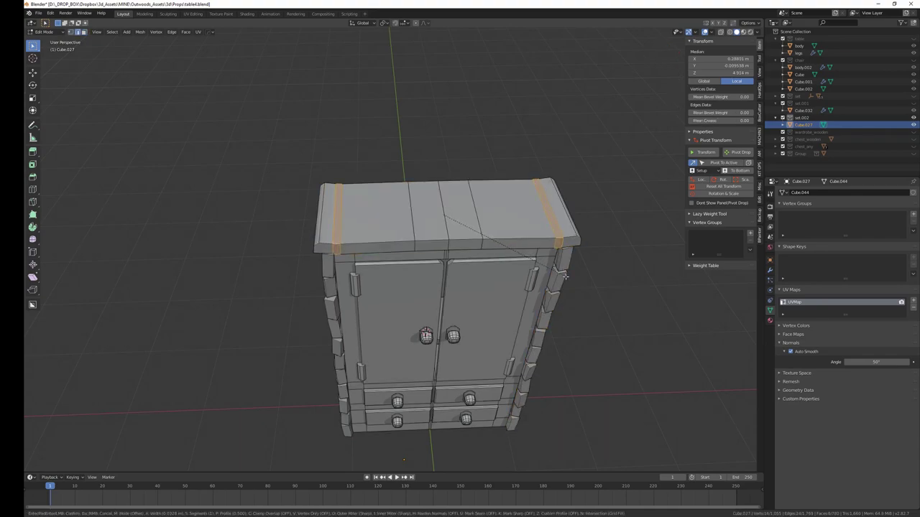
left_click(561, 289)
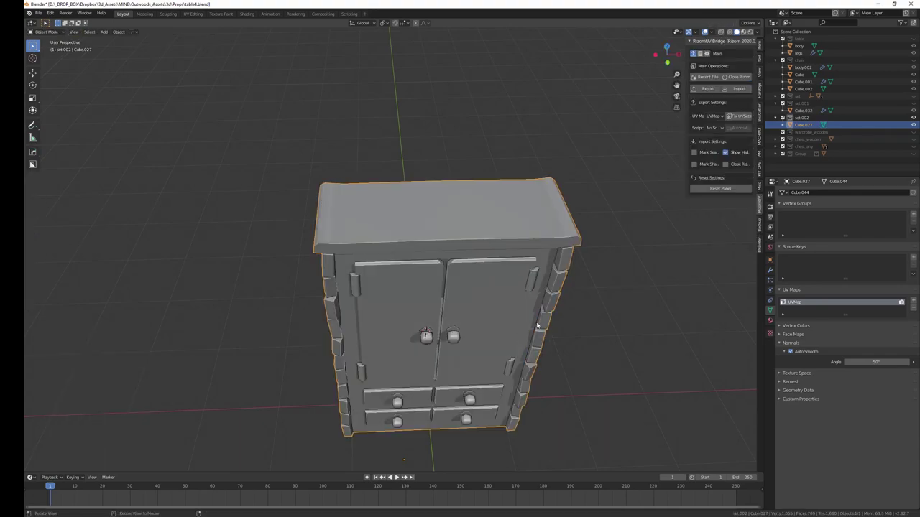
middle_click_drag(562, 289, 542, 307)
Redo the bevel on the two top edges and return to object mode
key("ctrl+b")
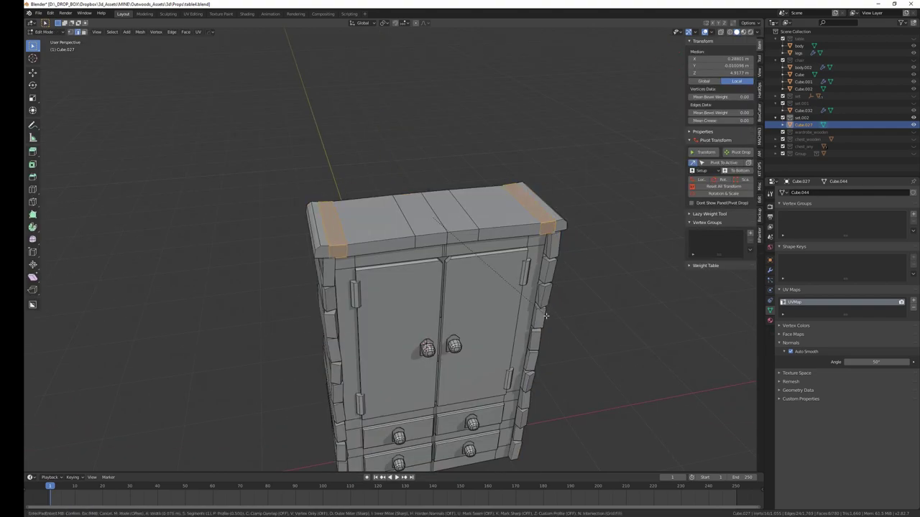
key("Escape")
middle_click_drag(544, 319, 551, 314)
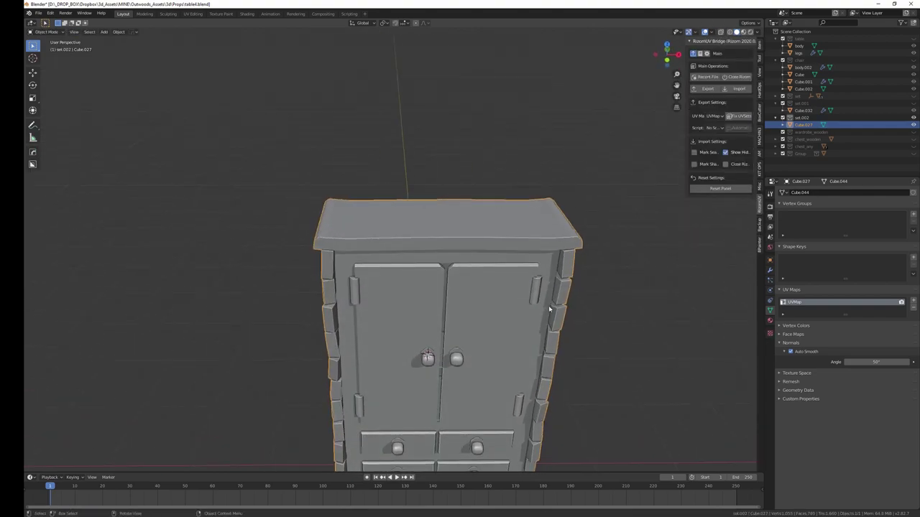
key("ctrl+b")
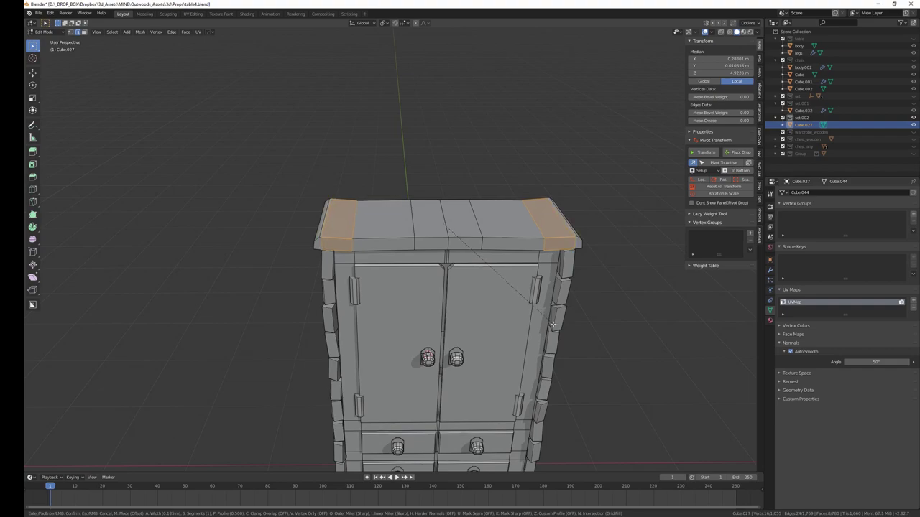
left_click(551, 324)
key("Tab")
mouse_move(544, 322)
middle_mouse_down()
mouse_move(509, 331)
mouse_move(526, 322)
middle_mouse_up()
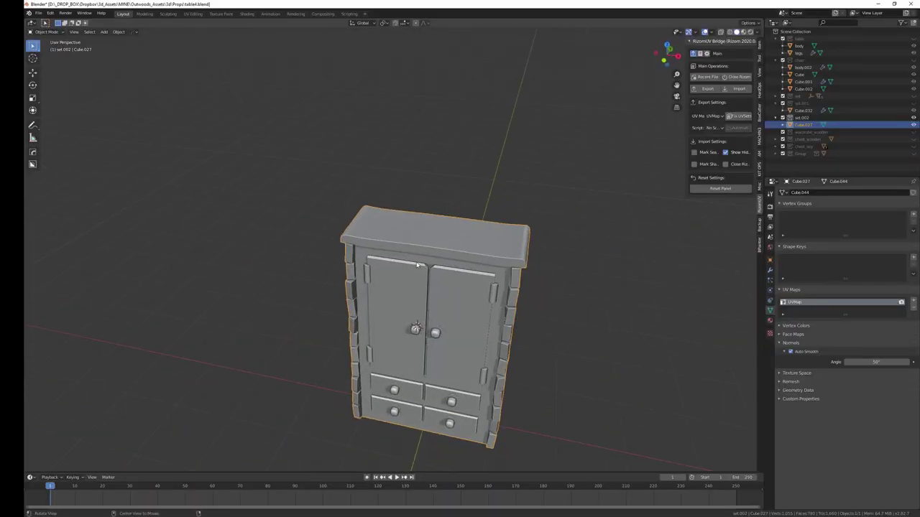
Re-export Prop_wardrobe.fbx and reload it into the Substance Painter project
left_click(40, 12)
left_click(143, 161)
left_click(584, 221)
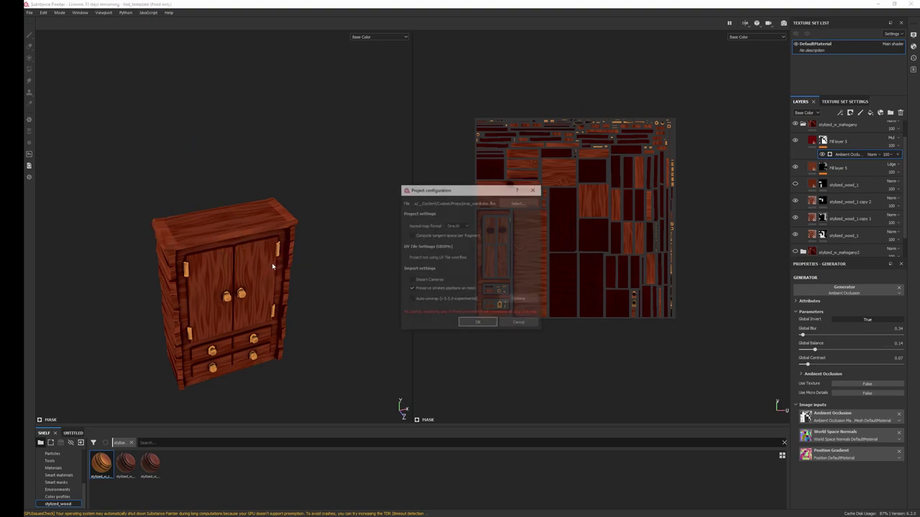
left_click(471, 324)
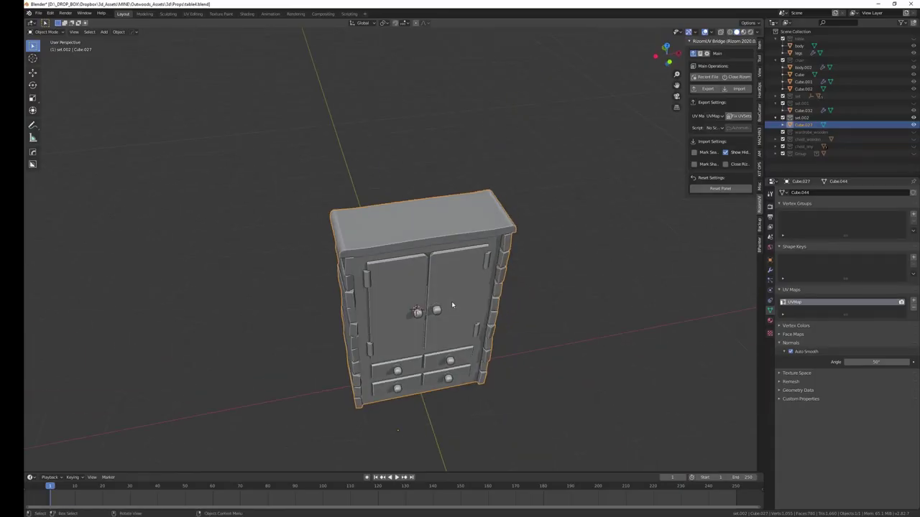
key("Tab")
Bevel the wardrobe's top front edge
middle_click_drag(473, 270, 494, 279)
scroll(479, 278, "up", 2)
scroll(479, 279, "up", 2)
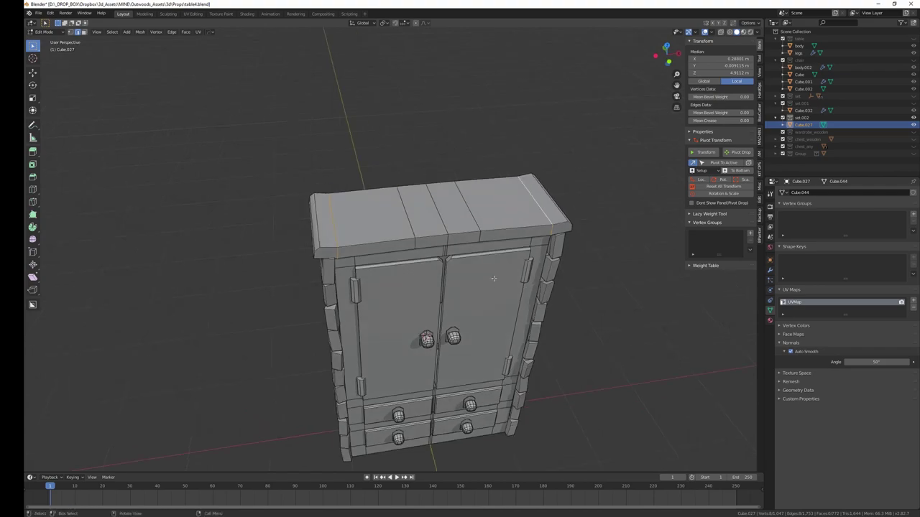
middle_click_drag(521, 228, 485, 253)
mouse_move(462, 222)
middle_mouse_down()
mouse_move(467, 252)
mouse_move(453, 259)
mouse_move(471, 276)
middle_mouse_up()
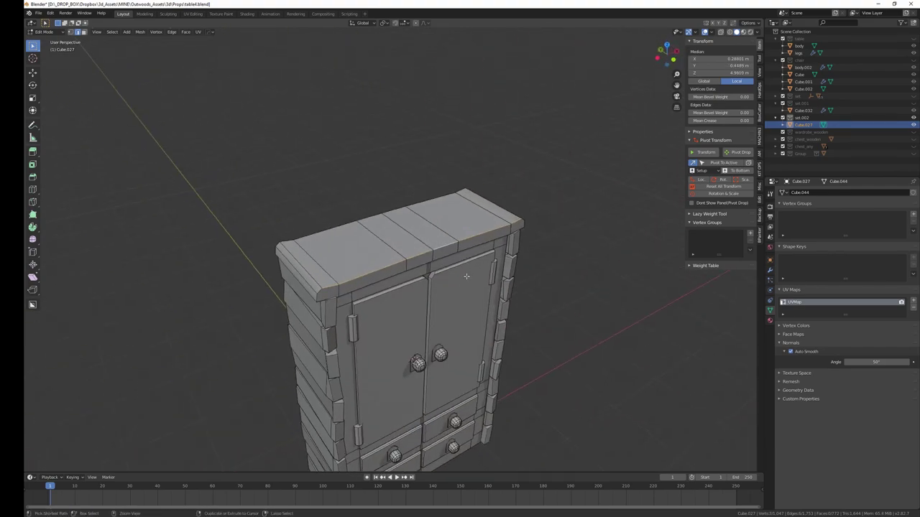
key("ctrl+b")
left_click(465, 283)
key("Tab")
Widen the bevel on the top-front edge loop and choose FBX export
mouse_move(464, 284)
middle_mouse_down()
mouse_move(493, 285)
mouse_move(379, 285)
mouse_move(423, 274)
mouse_move(455, 280)
mouse_move(514, 321)
mouse_move(490, 327)
mouse_move(540, 312)
mouse_move(382, 355)
mouse_move(478, 372)
mouse_move(267, 359)
mouse_move(307, 155)
middle_mouse_up()
key("Tab")
key("ctrl+b")
left_click(373, 360)
key("Tab")
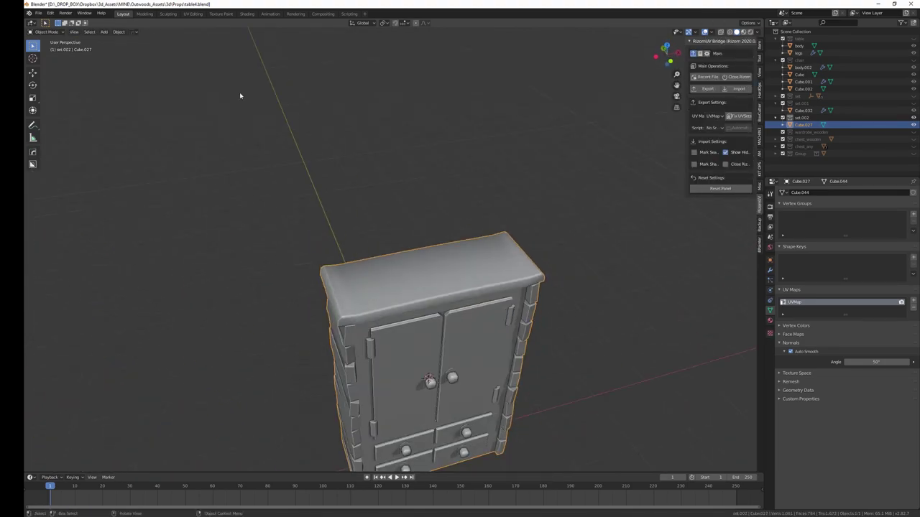
left_click(38, 13)
mouse_move(51, 161)
left_click(135, 161)
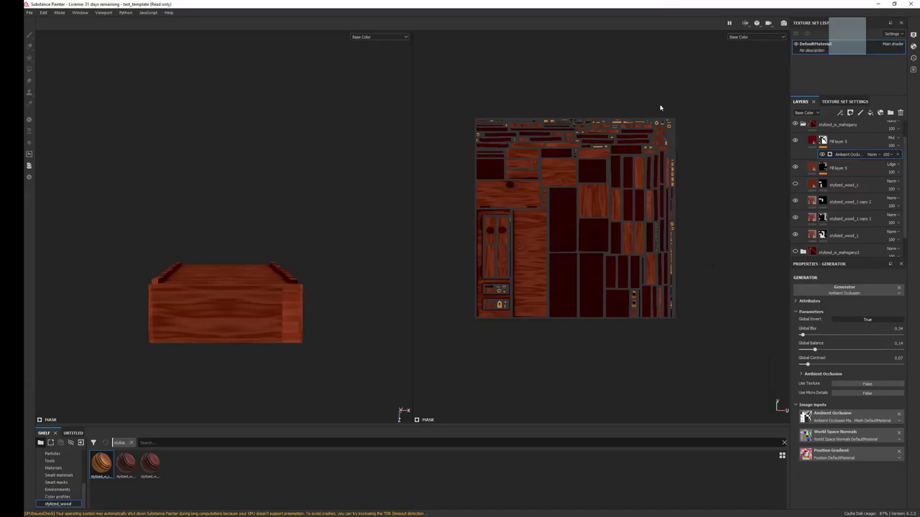
Accept the project configuration to reload the bevelled wardrobe, then view it from the front
left_click(479, 322)
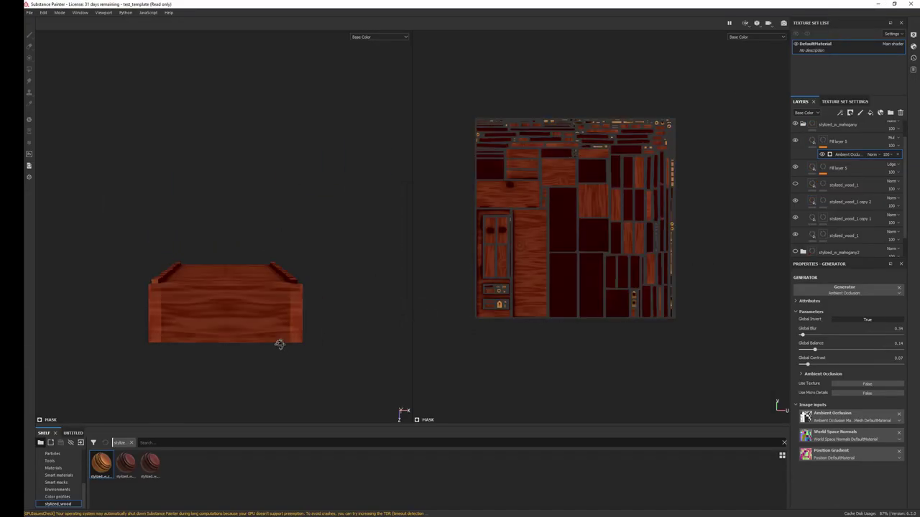
mouse_move(289, 348)
left_mouse_down("alt")
mouse_move(302, 335)
mouse_move(306, 254)
mouse_move(295, 175)
mouse_move(320, 329)
mouse_move(396, 378)
mouse_move(340, 260)
mouse_move(366, 314)
mouse_move(447, 266)
mouse_move(361, 304)
mouse_move(71, 296)
left_mouse_up("alt")
scroll(337, 280, "down", 2)
Compare the knobs with Fill layer 8 on and off, leaving it visible
mouse_move(185, 287)
left_mouse_down("alt")
mouse_move(304, 266)
mouse_move(306, 288)
left_mouse_up("alt")
scroll(307, 289, "up", 3)
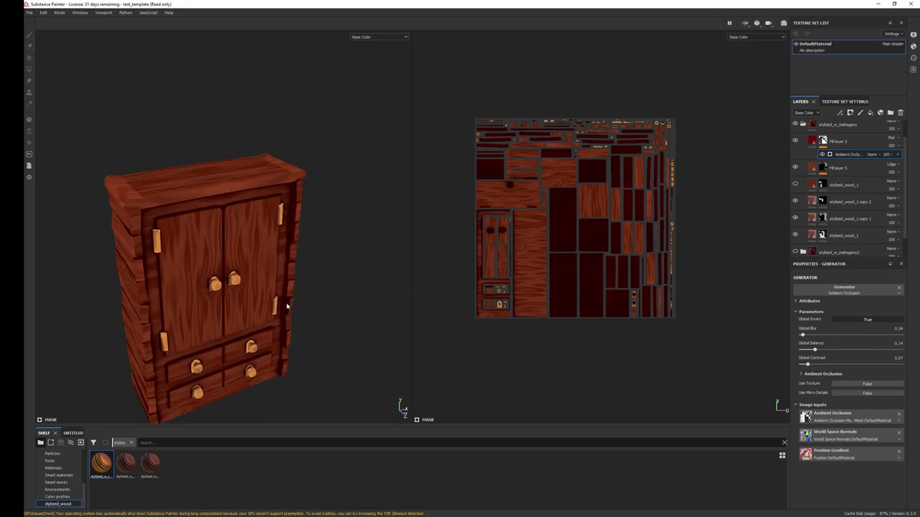
scroll(266, 284, "up", 2)
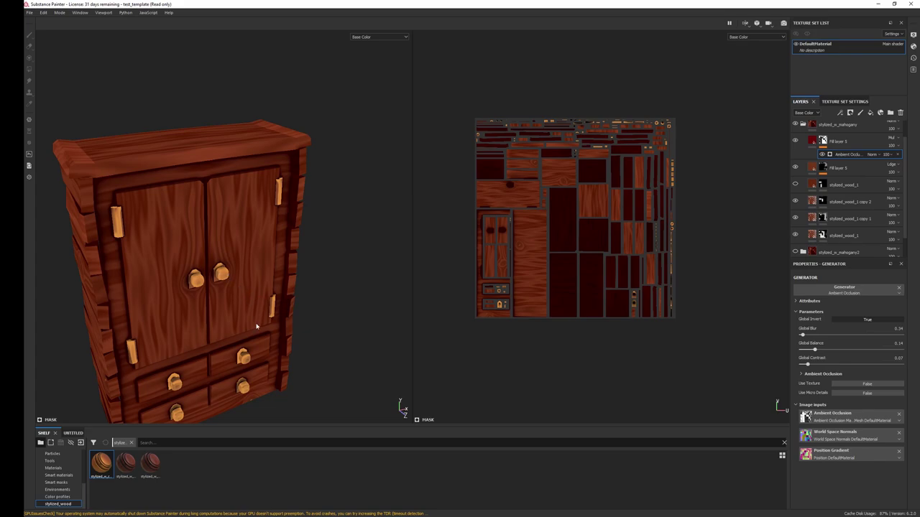
left_click_drag(256, 327, 273, 242, "alt")
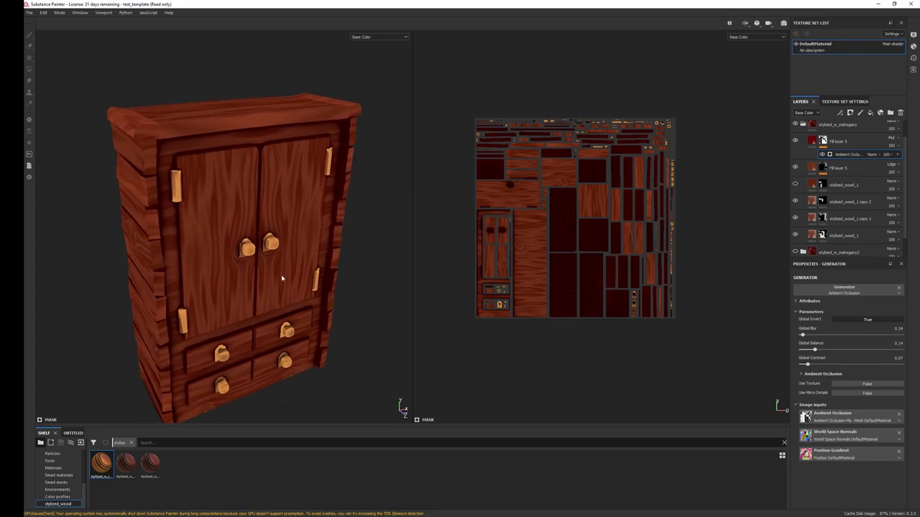
scroll(848, 187, "up", 5)
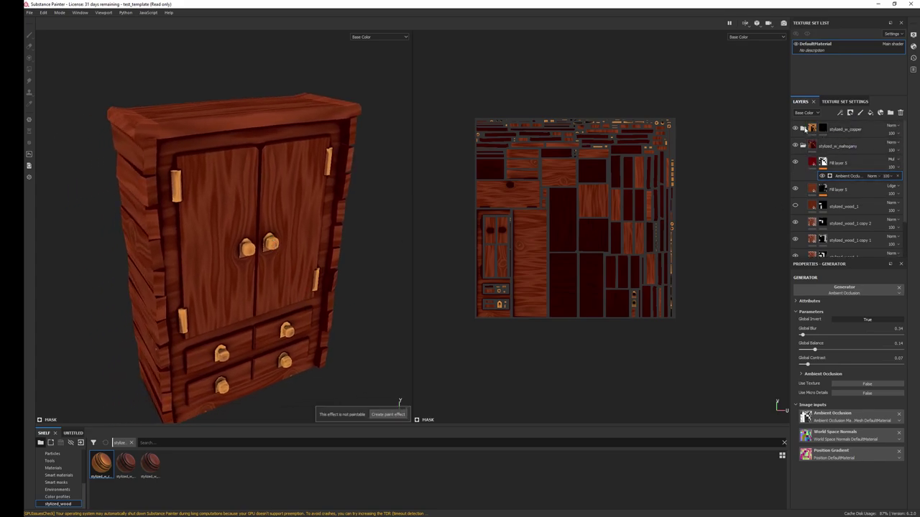
scroll(848, 187, "up", 3)
left_click(795, 146)
left_click(794, 146)
left_click(794, 145)
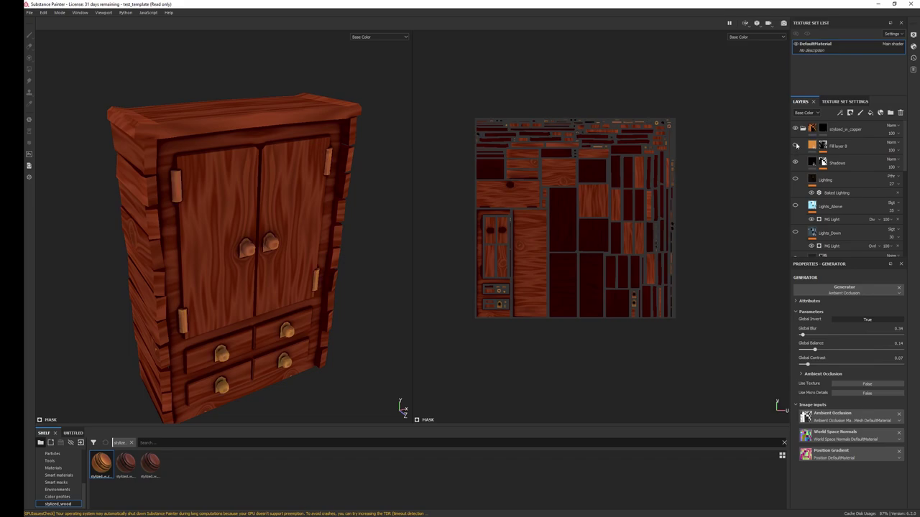
left_click(795, 146)
Lower Fill layer 8's Curvature mask balance to about 0.34
left_click(823, 146)
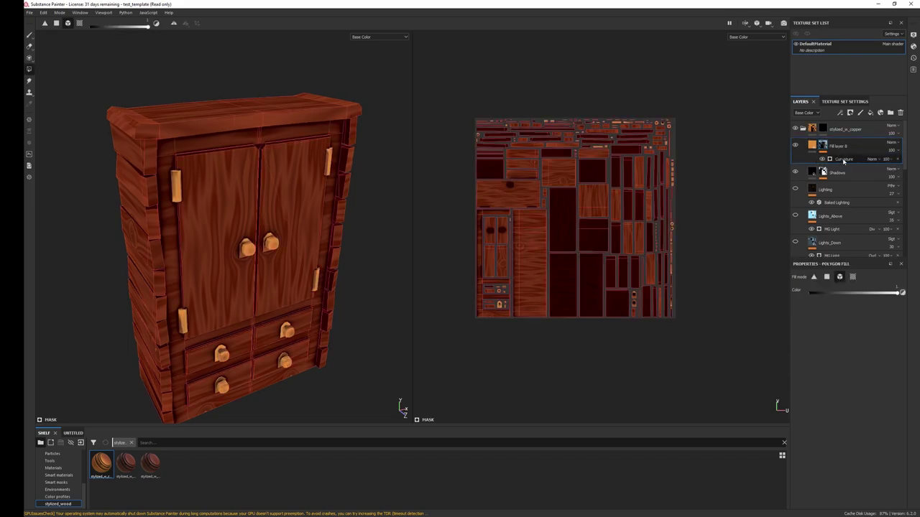
left_click(844, 159)
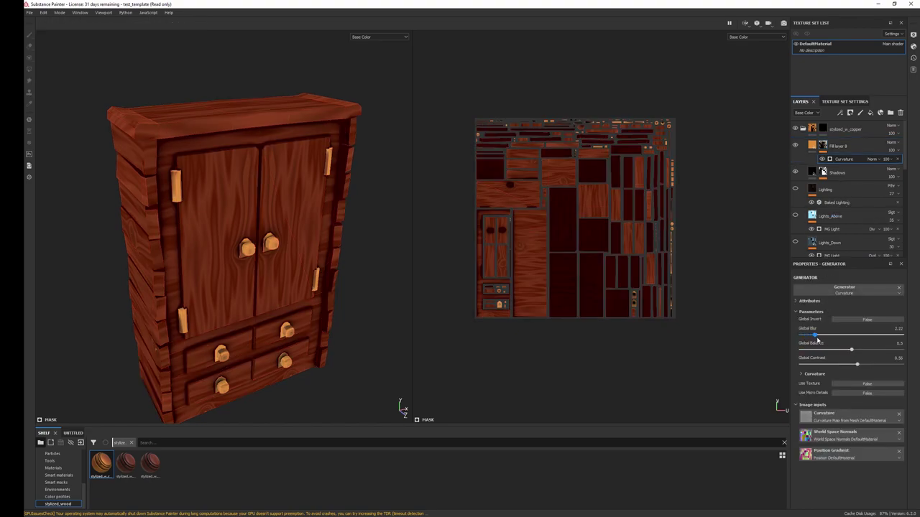
left_click_drag(852, 350, 835, 351)
mouse_move(298, 357)
left_mouse_down("alt")
mouse_move(353, 353)
mouse_move(328, 349)
left_mouse_up("alt")
right_click_drag(329, 349, 320, 294, "alt")
mouse_move(320, 294)
left_mouse_down("alt")
mouse_move(293, 334)
mouse_move(280, 335)
left_mouse_up("alt")
Save the Painter project as wardrobe
key("ctrl+s")
type("wardrobe")
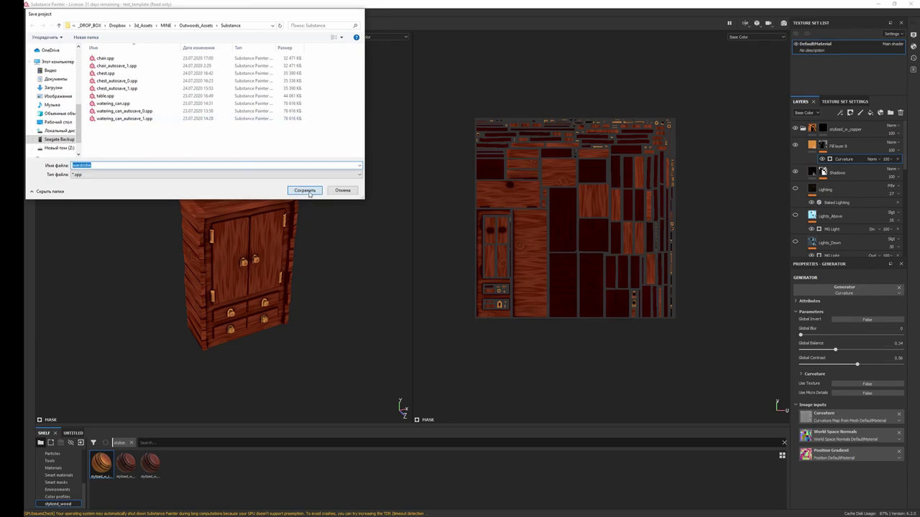
left_click(310, 193)
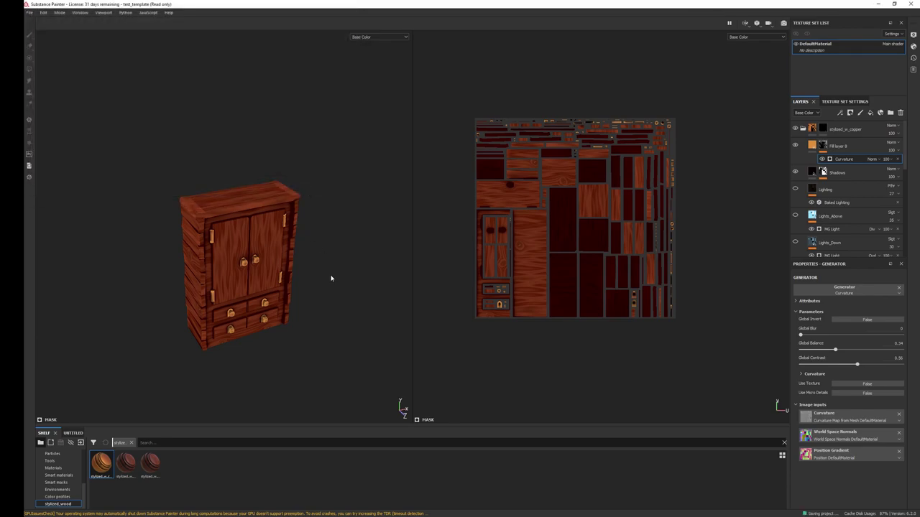
middle_click_drag(340, 318, 374, 323, "alt")
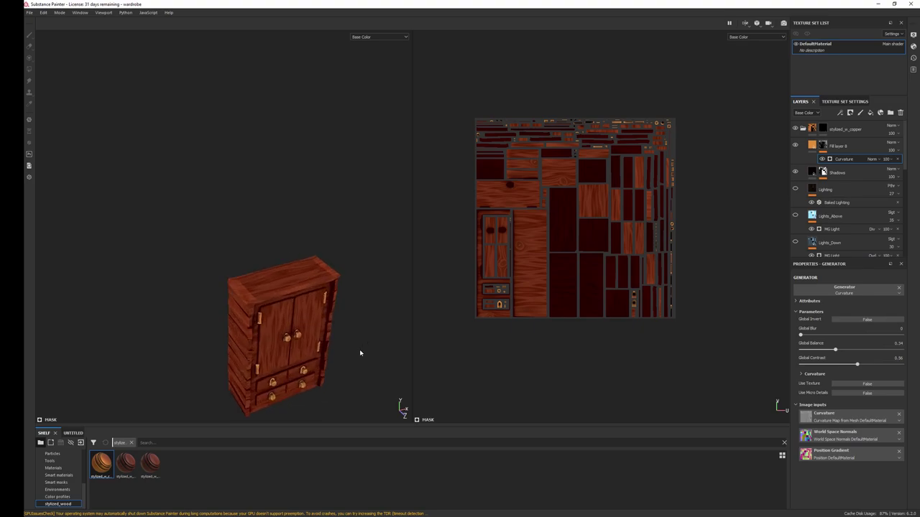
scroll(313, 274, "up", 3)
mouse_move(309, 275)
left_mouse_down("alt")
mouse_move(326, 248)
mouse_move(307, 304)
mouse_move(324, 322)
mouse_move(314, 301)
left_mouse_up("alt")
Export BaseColor, Metallic and Normal textures into a new Props/wardrobe folder
left_click(29, 13)
left_click(378, 175)
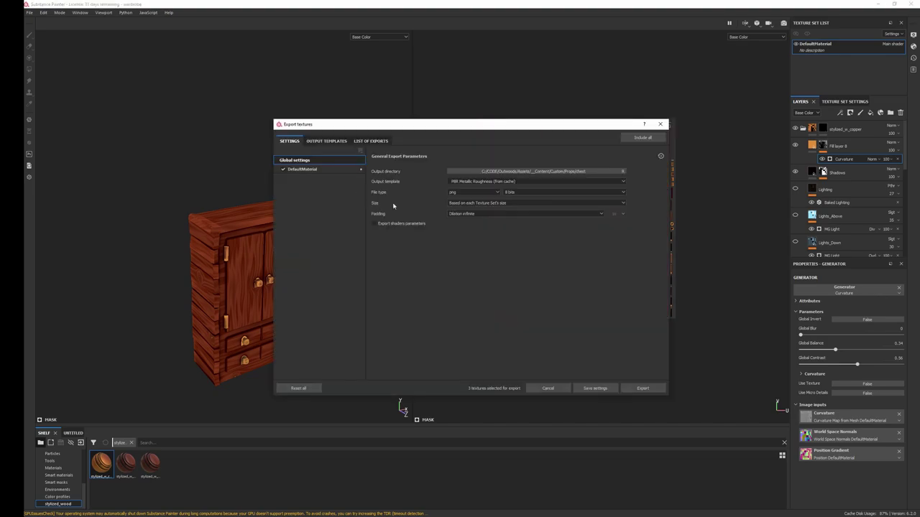
left_click(542, 173)
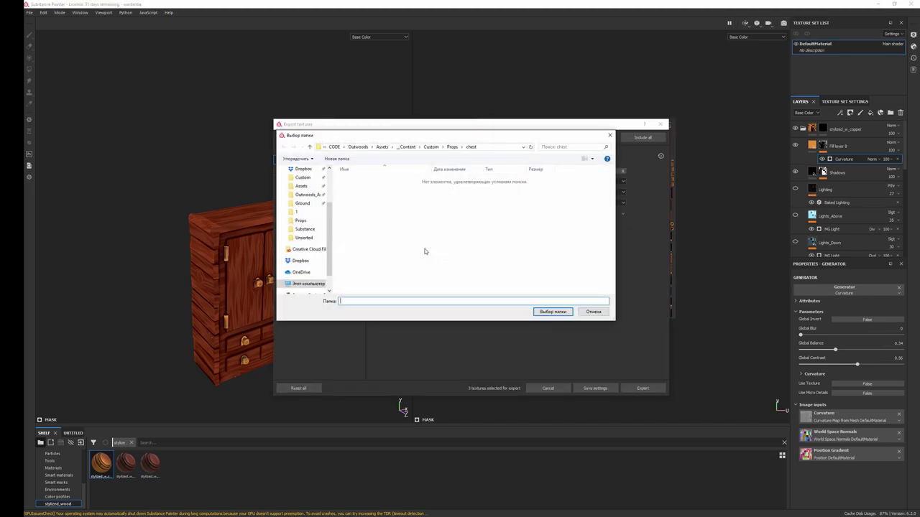
left_click(452, 146)
right_click(432, 280)
left_click(560, 387)
type("wat")
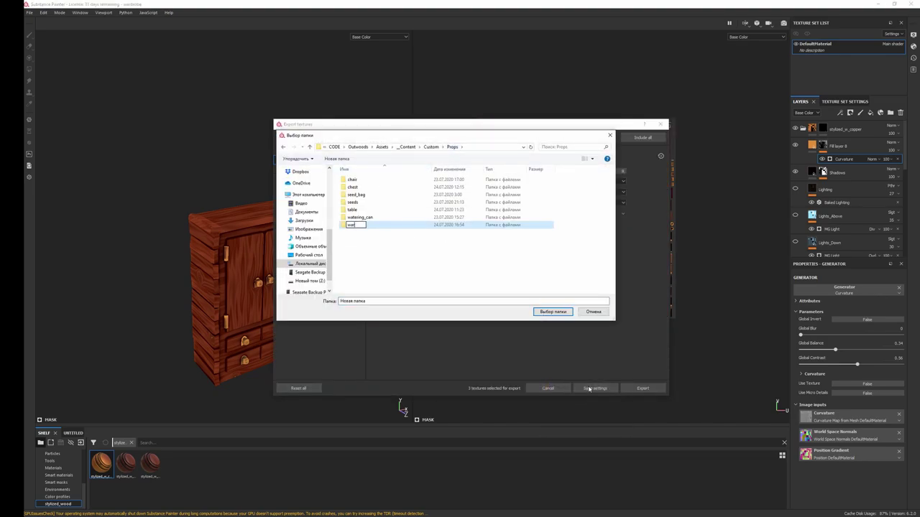
key("Return")
left_click(551, 312)
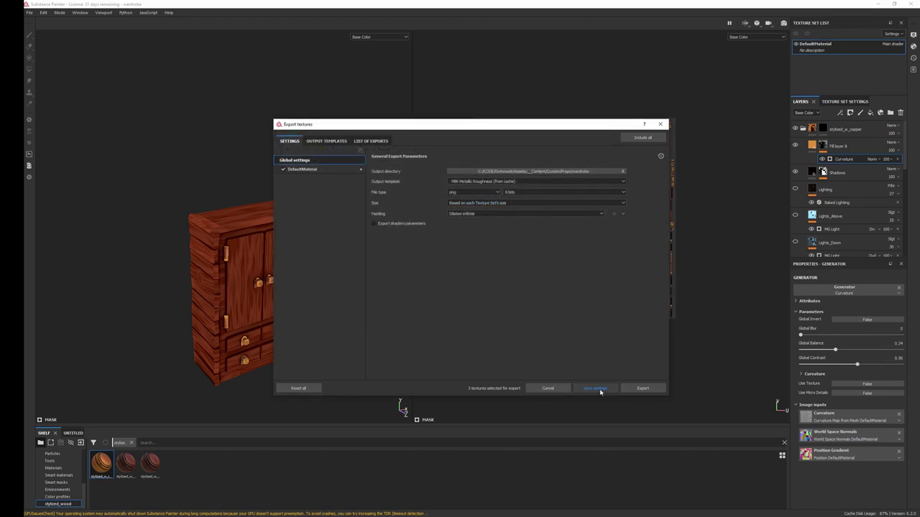
left_click(644, 388)
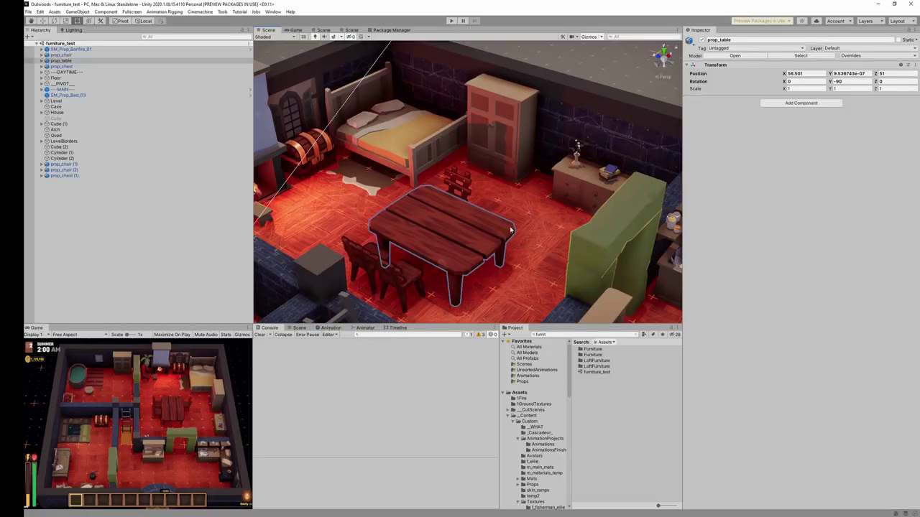
left_click_drag(510, 230, 317, 357, "alt")
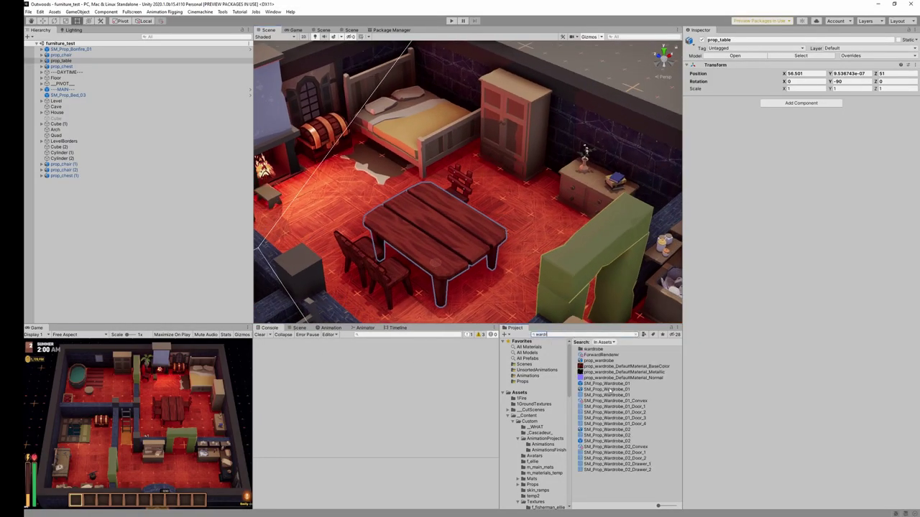
Drag the prop_wardrobe model from the Props folder into the room scene
left_click(604, 360)
left_click(637, 334)
left_click_drag(601, 419, 513, 224)
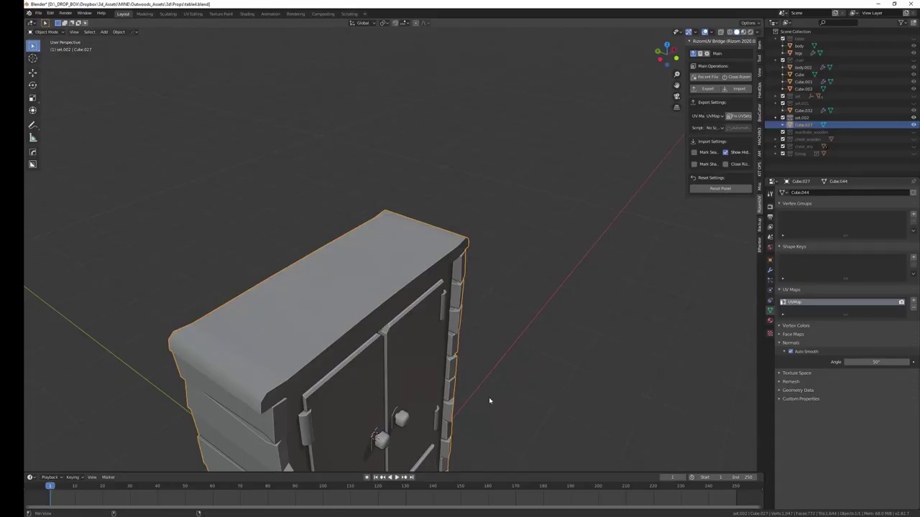
middle_click_drag(489, 400, 488, 232)
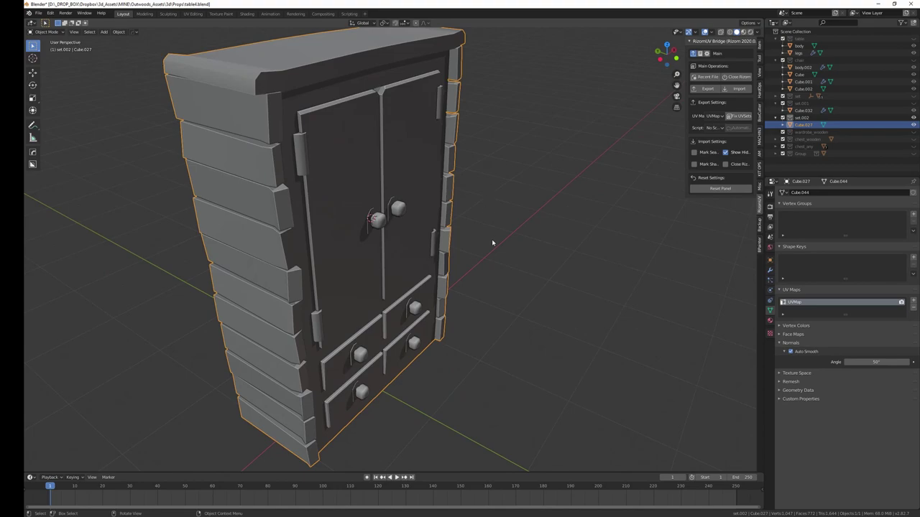
Apply all transforms to the wardrobe and export it as glTF 2.0
key("ctrl+a")
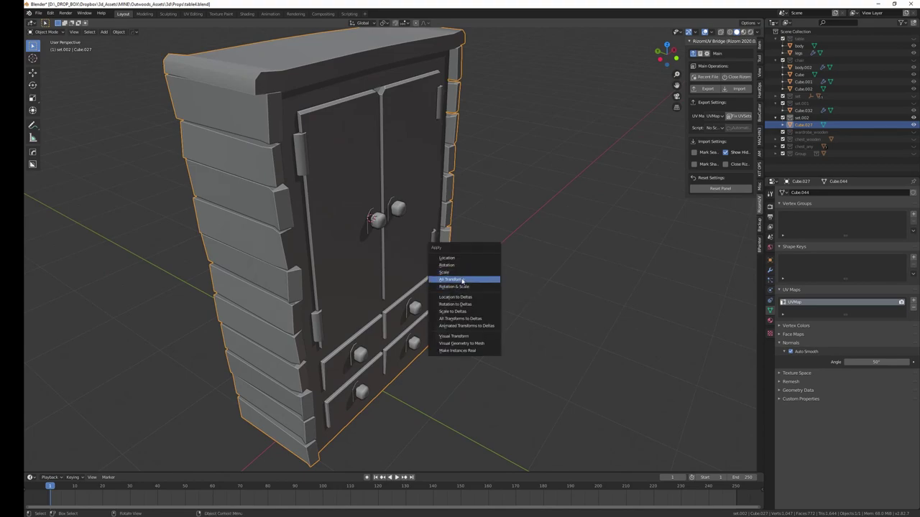
left_click(462, 280)
left_click(38, 13)
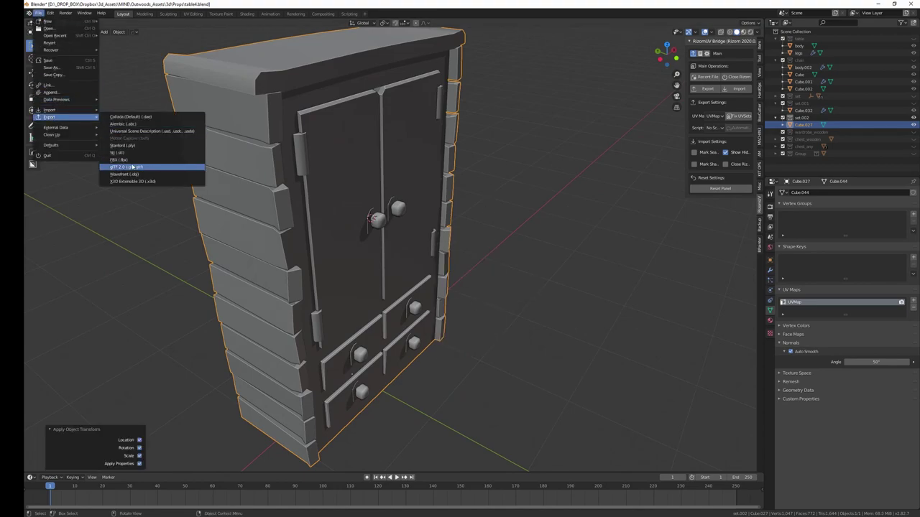
left_click(133, 167)
left_click(585, 218)
left_click(38, 13)
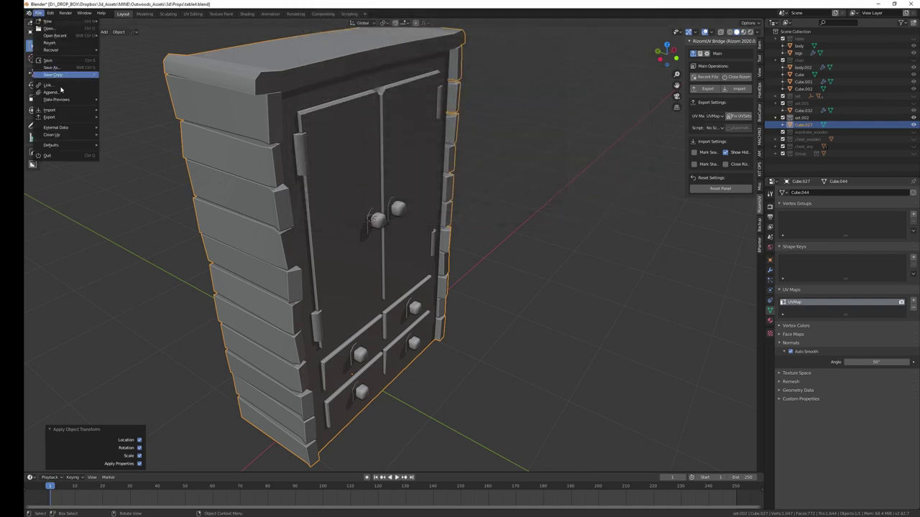
left_click(137, 161)
left_click(585, 218)
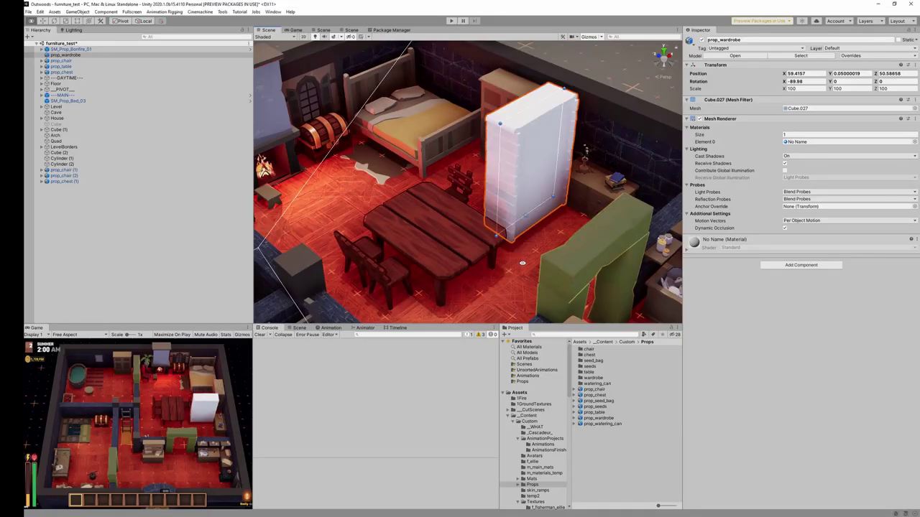
mouse_move(522, 263)
left_mouse_down("alt")
mouse_move(546, 245)
mouse_move(649, 235)
left_mouse_up("alt")
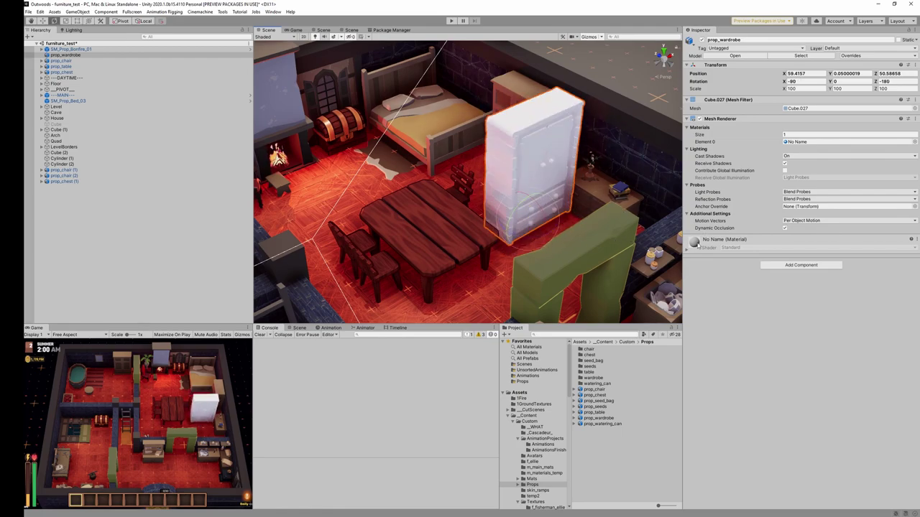
Copy the prop_chest 1 material into Props and rename it prop_wardrobe
right_click(604, 433)
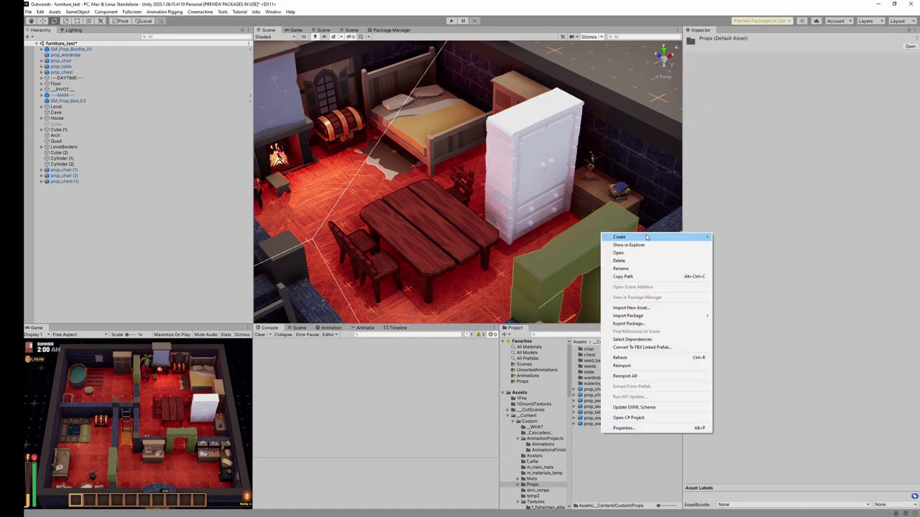
key("Escape")
left_click(591, 372)
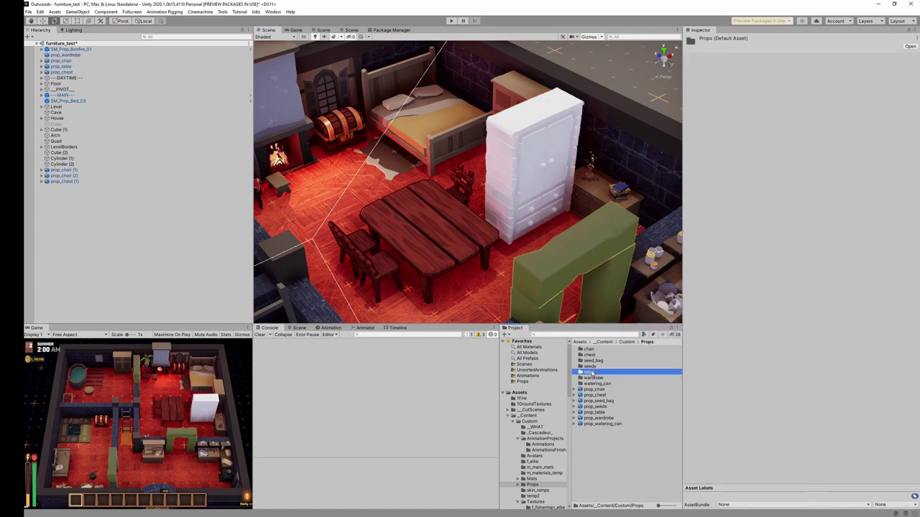
left_click(340, 127)
double_click(589, 355)
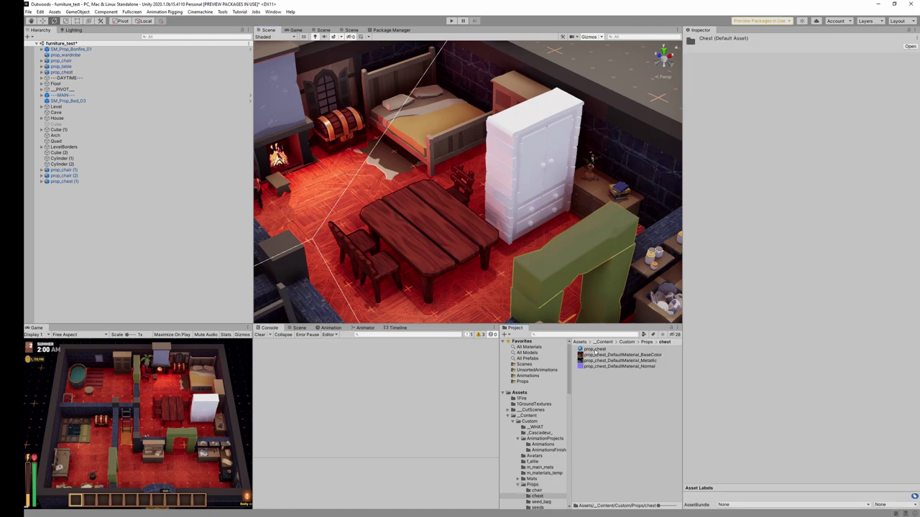
left_click(595, 349)
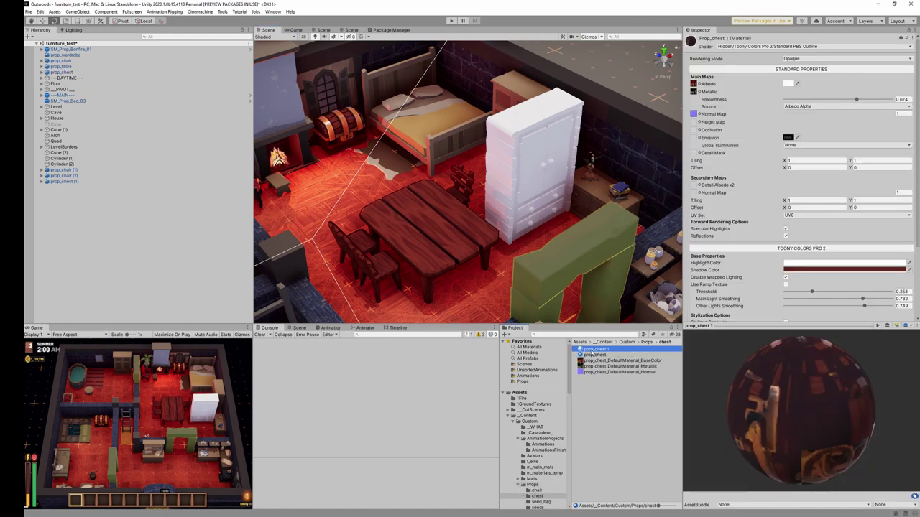
left_click_drag(532, 486, 532, 486)
left_click(532, 486)
left_click(597, 396)
type("wardrob")
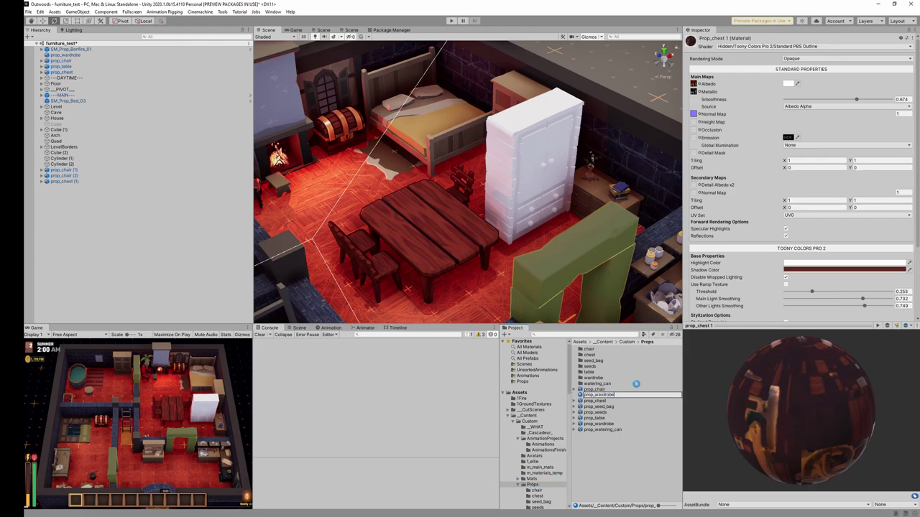
Move prop_wardrobe into the wardrobe folder and assign its BaseColor and Normal textures
left_click(593, 417)
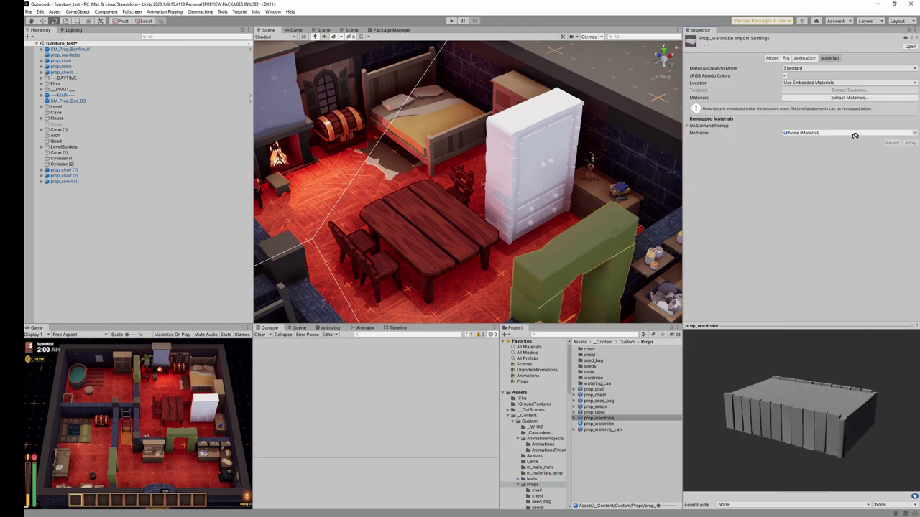
left_click_drag(841, 437, 822, 371)
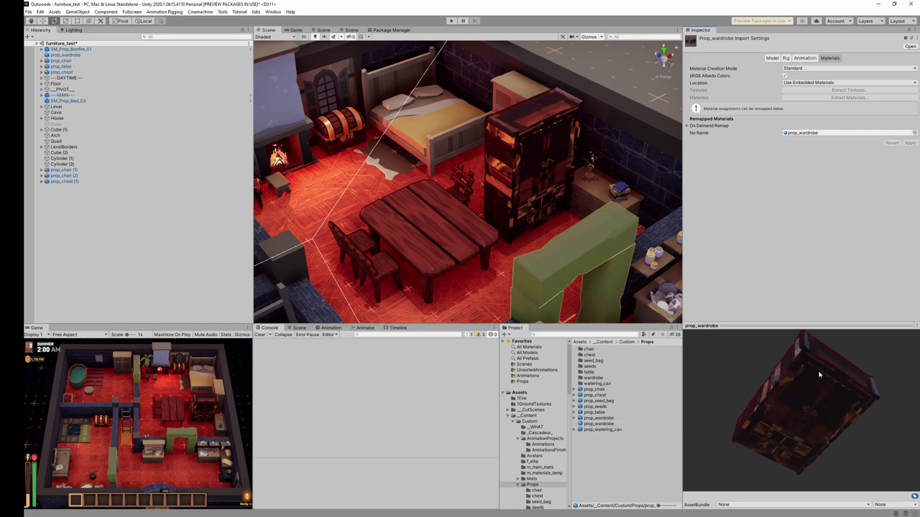
left_click(639, 423)
double_click(593, 377)
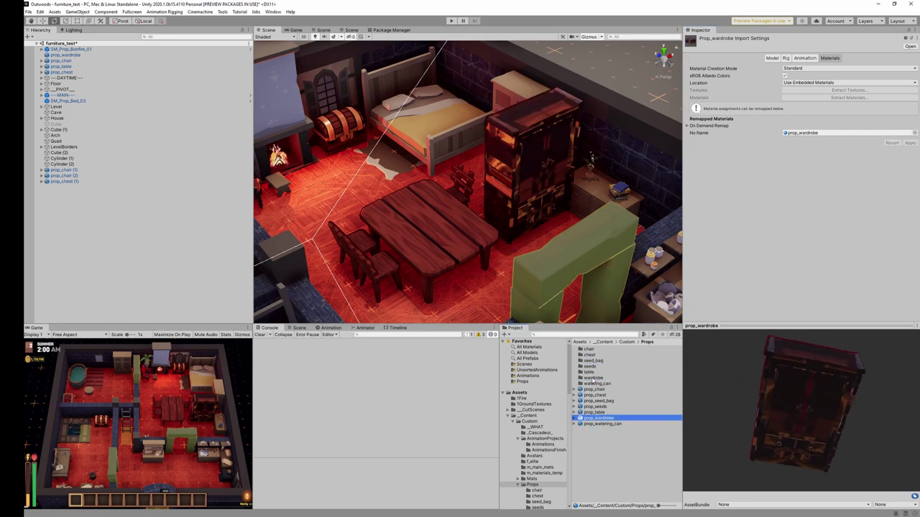
left_click(599, 350)
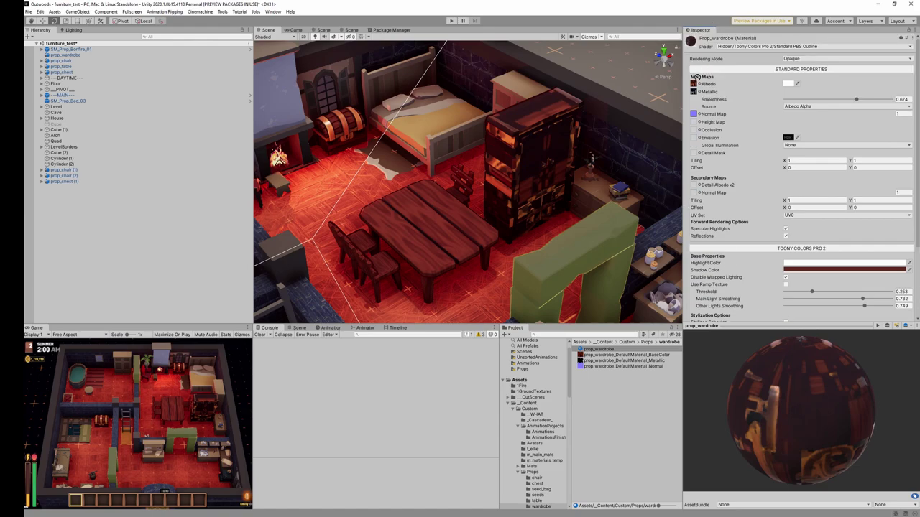
left_click_drag(601, 355, 693, 84)
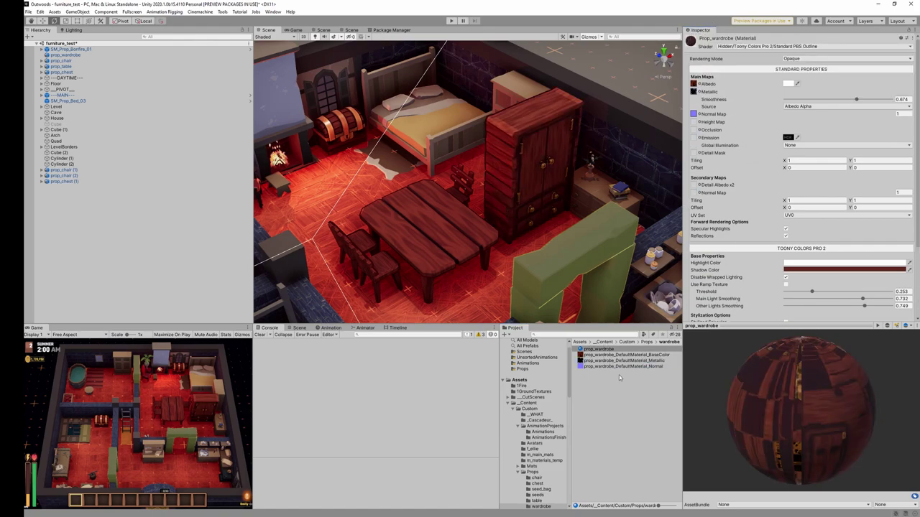
left_click_drag(619, 367, 693, 113)
Rotate the wardrobe 90° so its doors face the room
left_click_drag(503, 179, 522, 167, "alt")
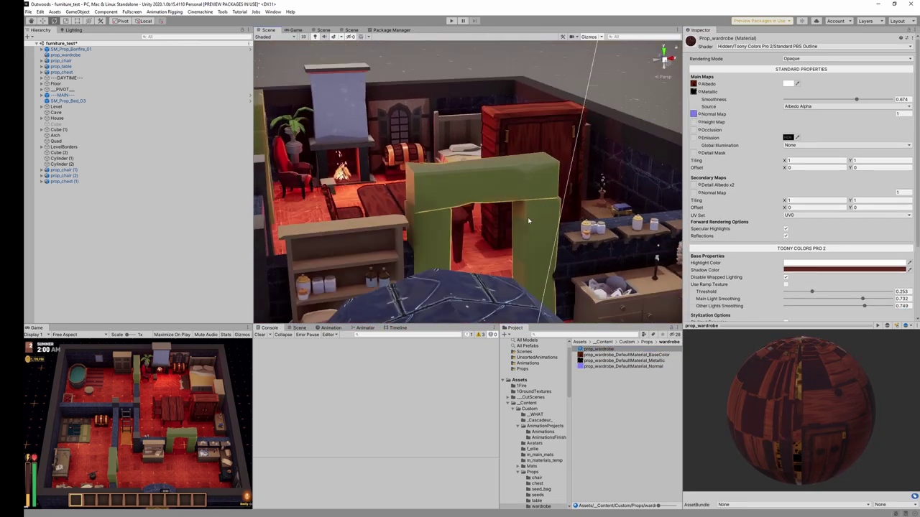
left_click(536, 216)
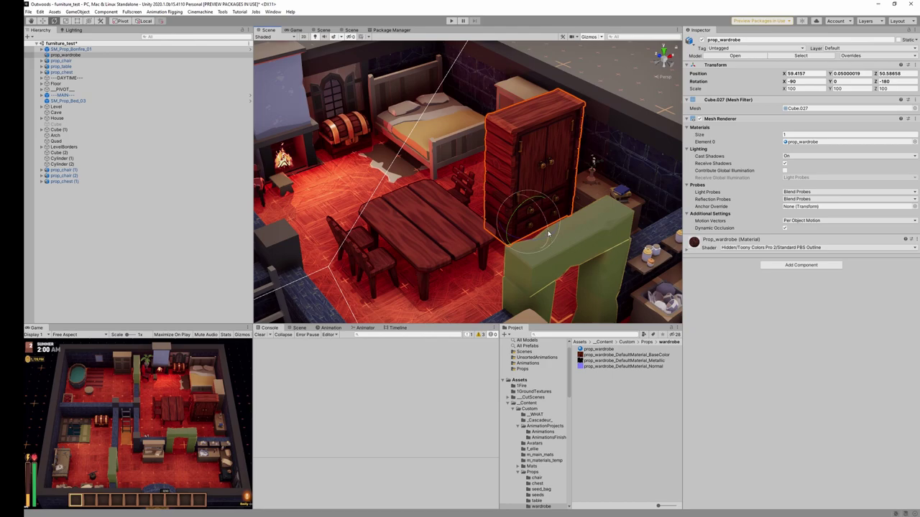
key("r")
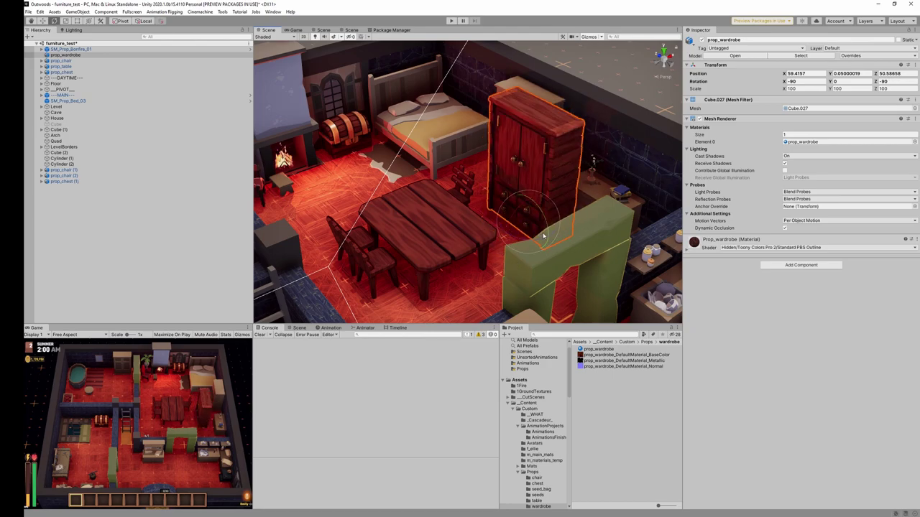
mouse_move(542, 235)
left_mouse_down("alt")
mouse_move(600, 266)
mouse_move(548, 274)
left_mouse_up("alt")
left_click(395, 169)
key("x")
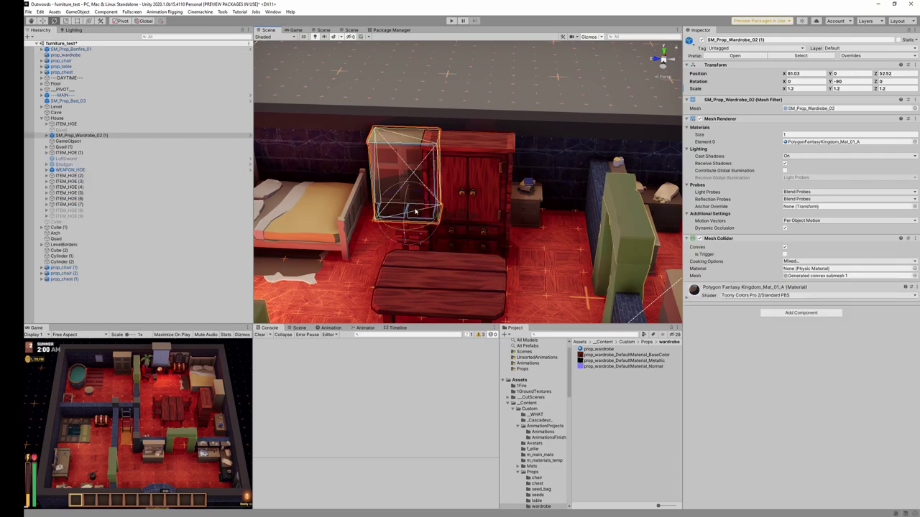
left_click(476, 204)
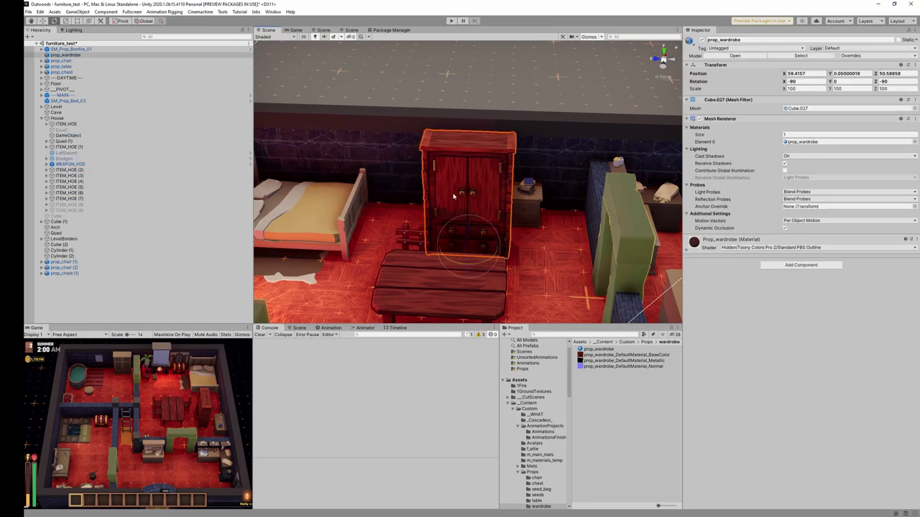
Slide the wardrobe against the back wall and run the game fullscreen
key("w")
left_click_drag(472, 246, 431, 217)
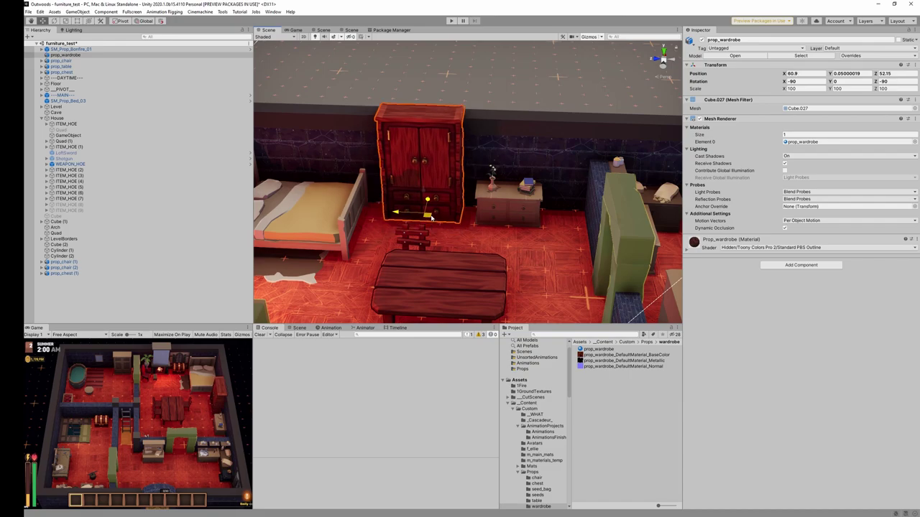
mouse_move(436, 247)
left_mouse_down("alt")
mouse_move(575, 224)
mouse_move(646, 244)
left_mouse_up("alt")
left_click_drag(399, 211, 401, 210)
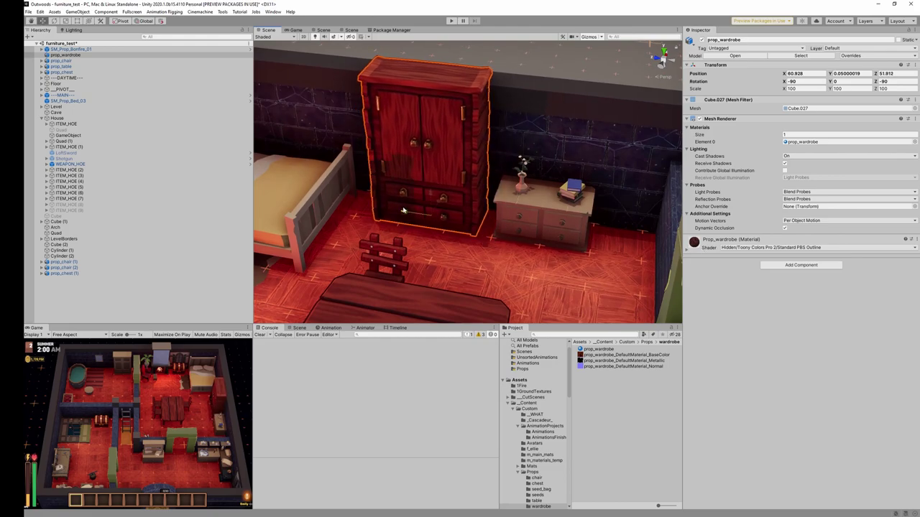
right_click_drag(400, 210, 524, 185)
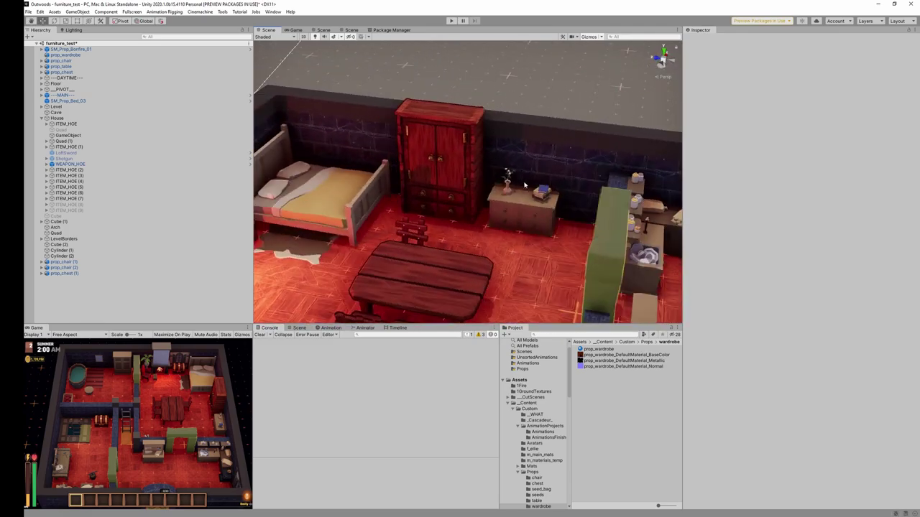
left_click(438, 161)
key("f")
mouse_move(478, 230)
right_mouse_down()
mouse_move(508, 270)
mouse_move(400, 256)
mouse_move(434, 263)
right_mouse_up()
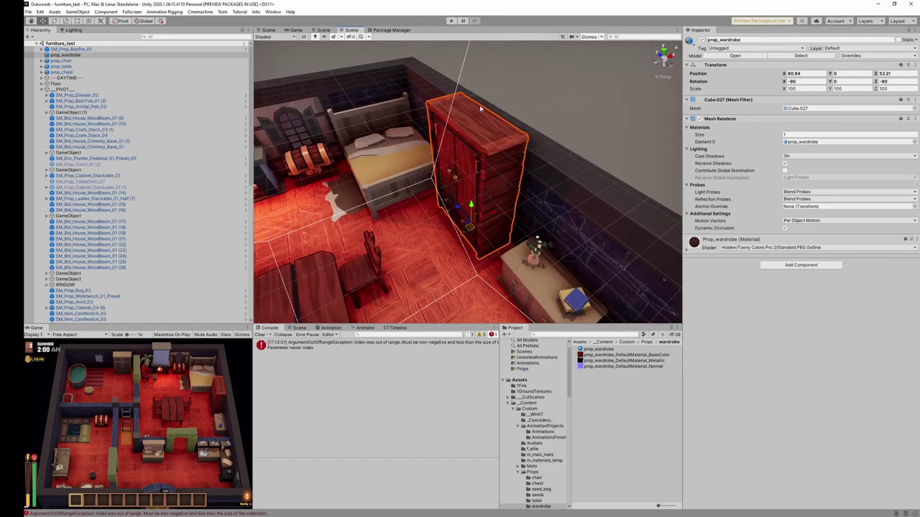
key("F10")
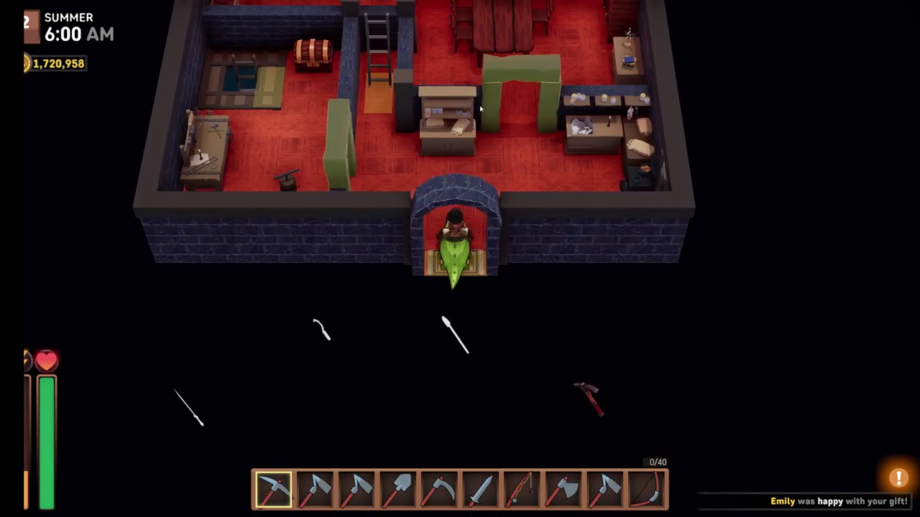
key("w")
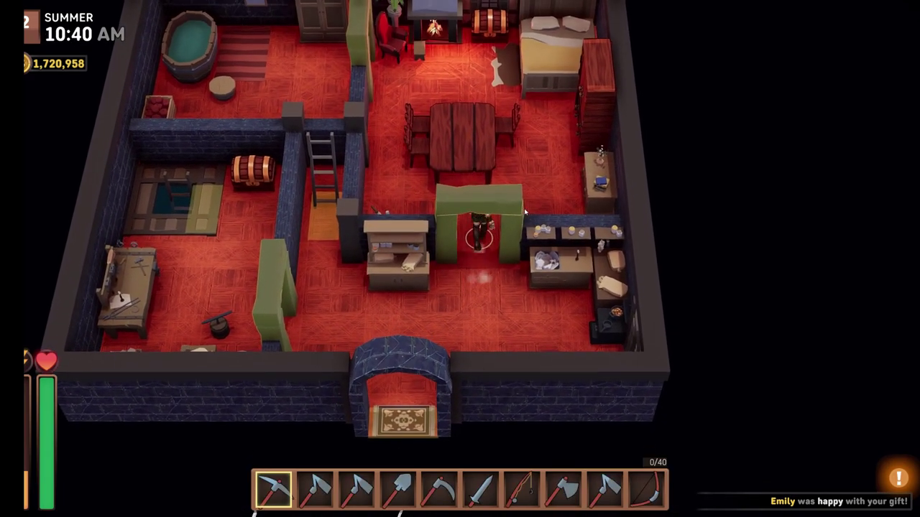
scroll(502, 169, "up", 3)
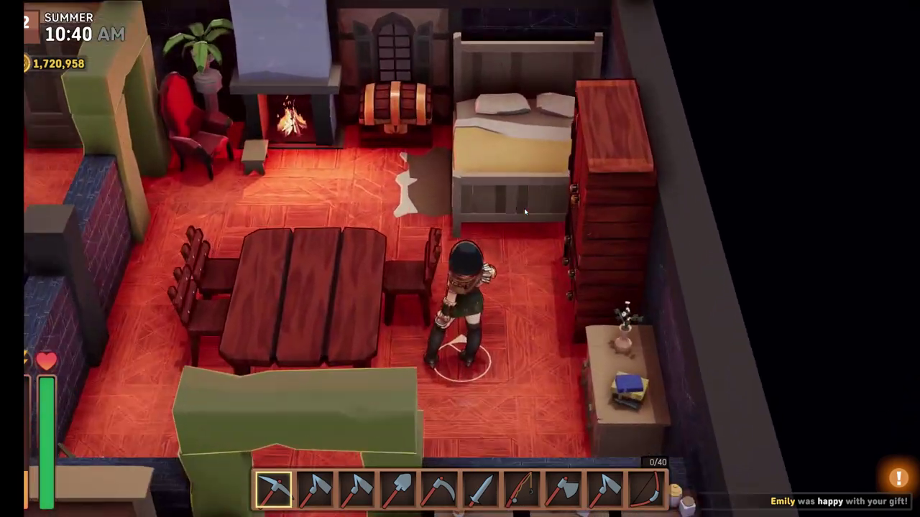
scroll(525, 212, "up", 2)
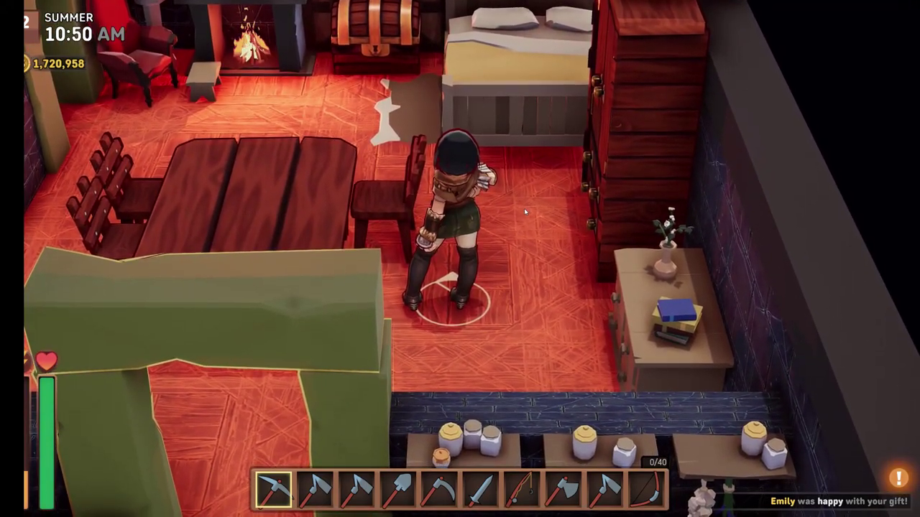
scroll(523, 211, "down", 3)
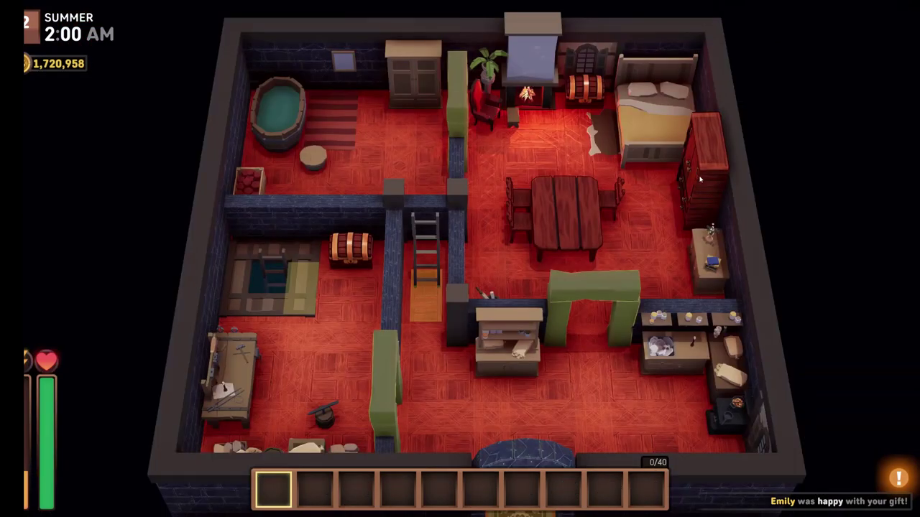